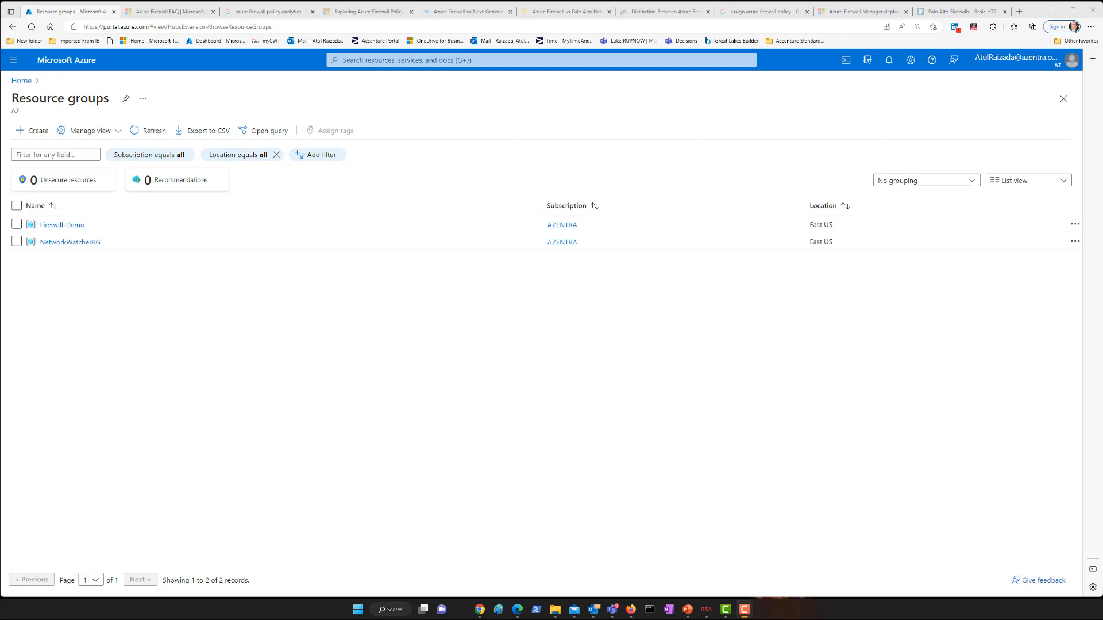
Open the Firewall-Demo resource group to view the resources it contains
click(1091, 27)
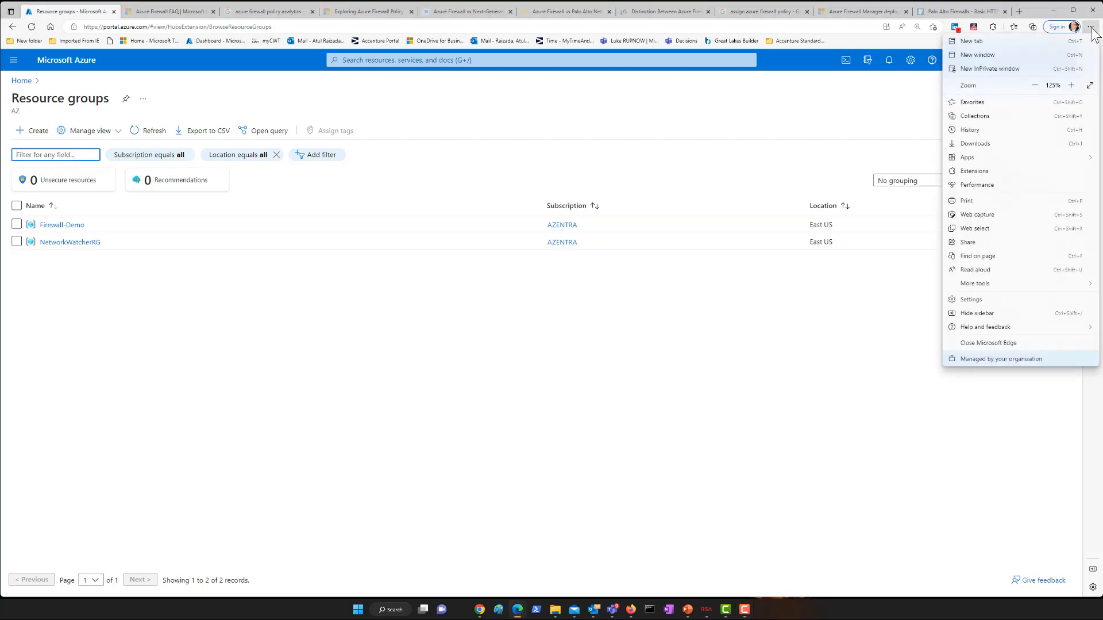
click(1071, 85)
click(621, 439)
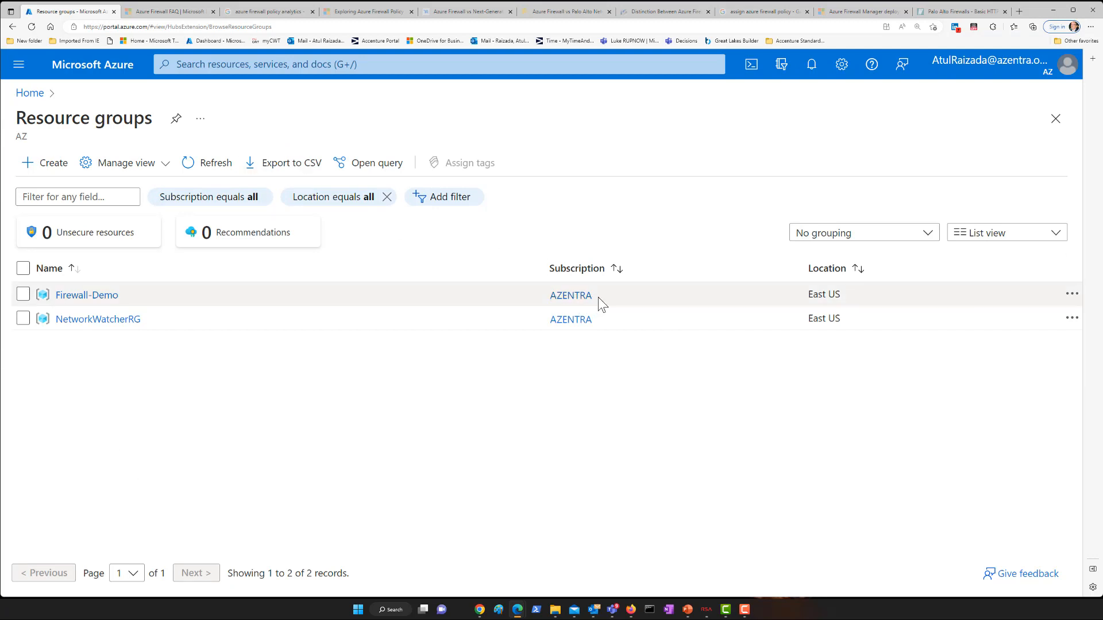
click(83, 299)
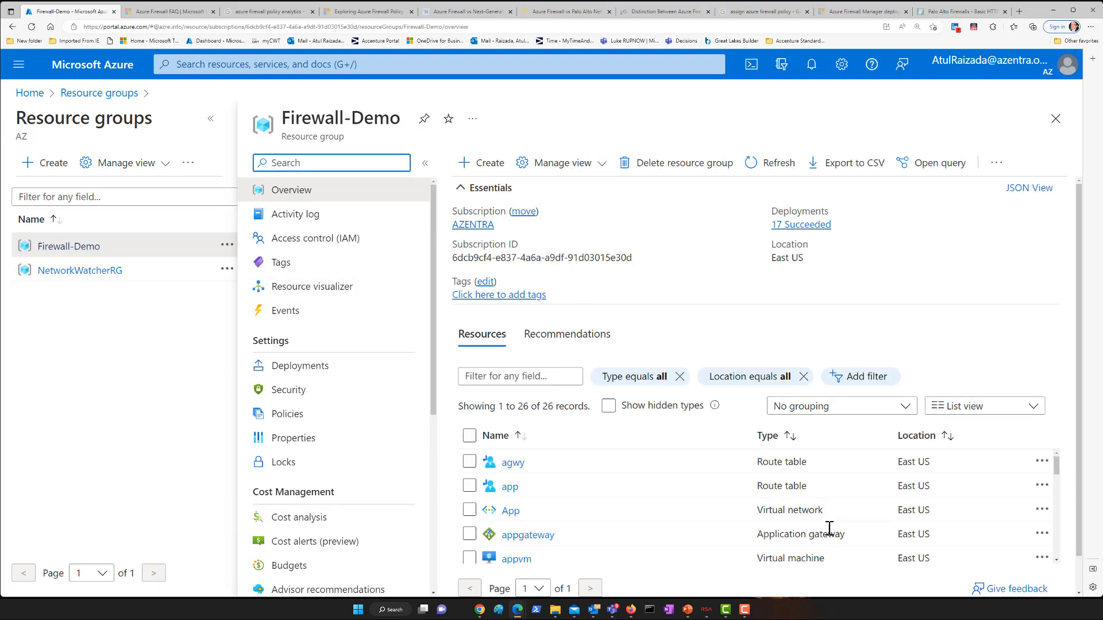
Open the peerings of the Firewall virtual network and review the settings of the fw-ss peering without saving changes
click(510, 68)
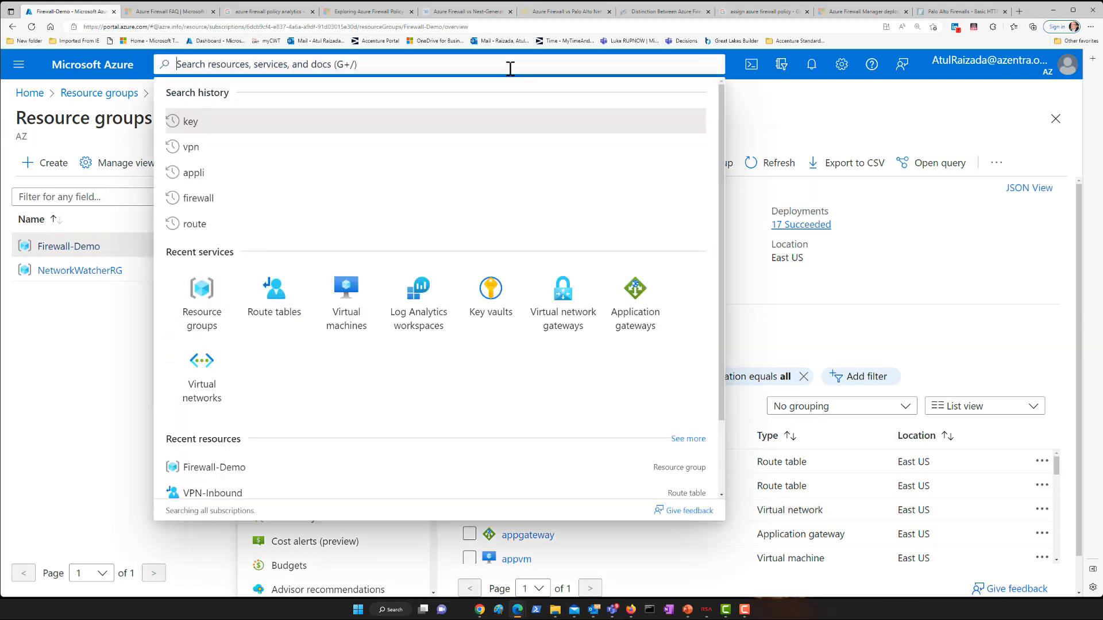
click(18, 64)
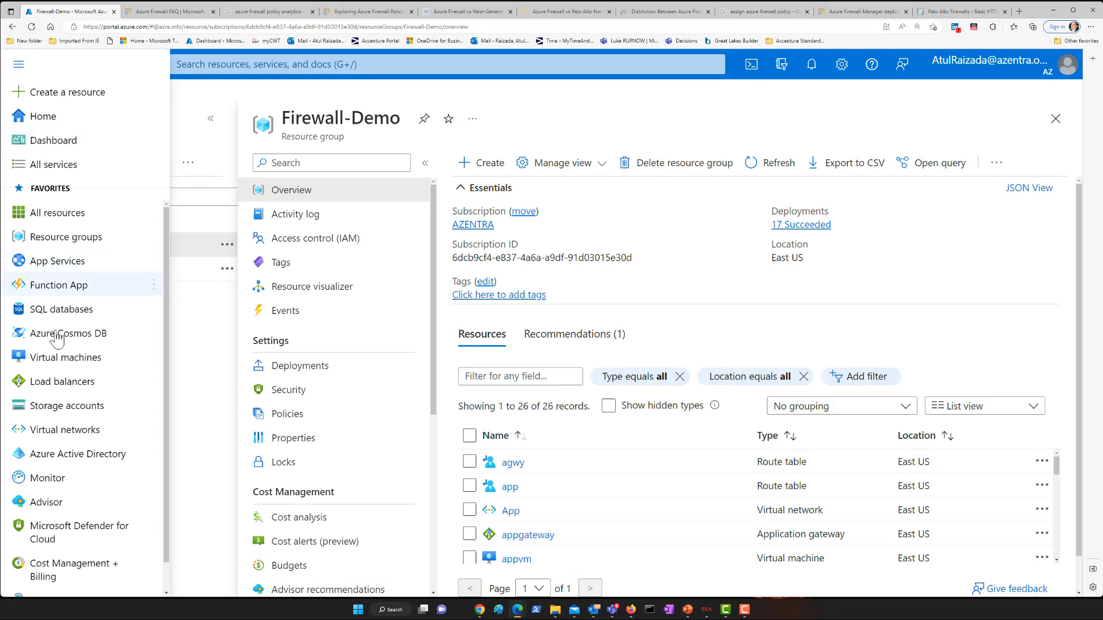
click(63, 430)
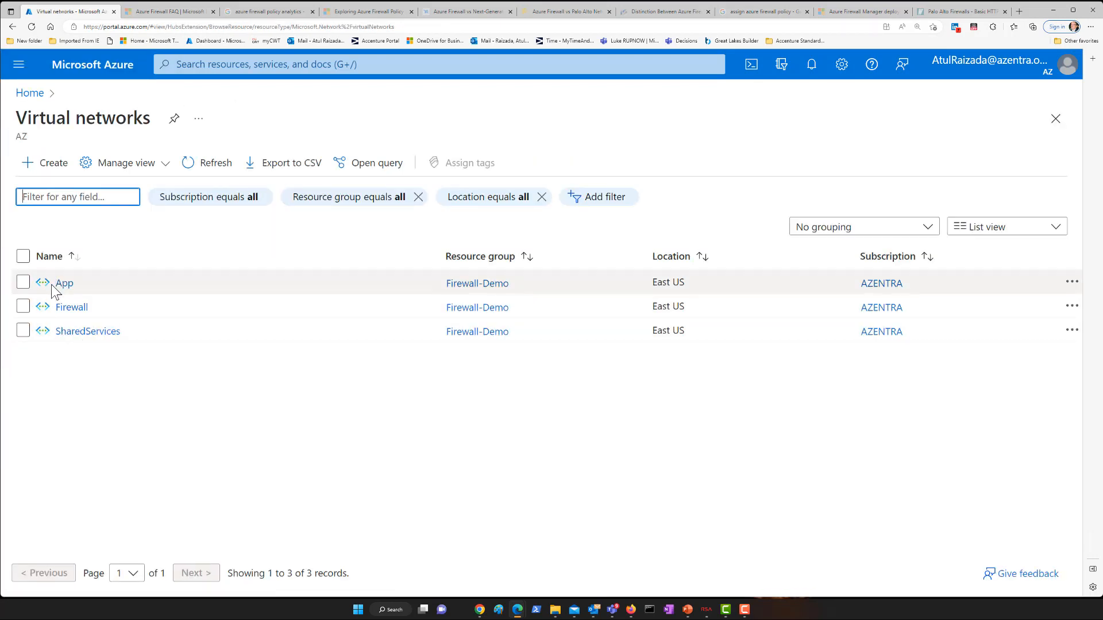
click(73, 310)
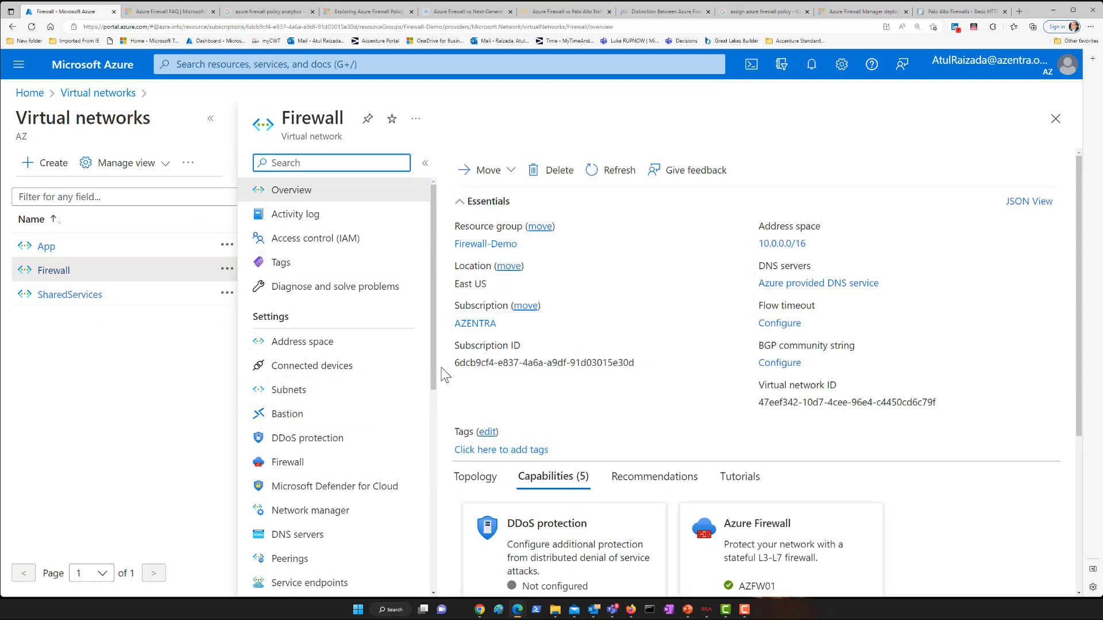
drag(431, 384, 431, 434)
click(329, 439)
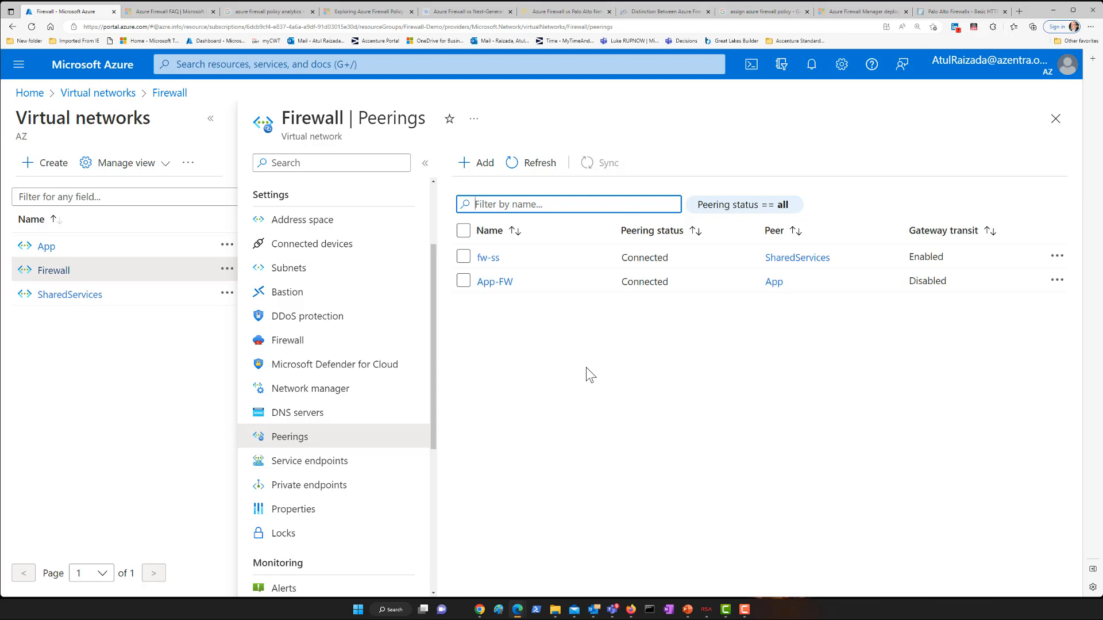
click(489, 258)
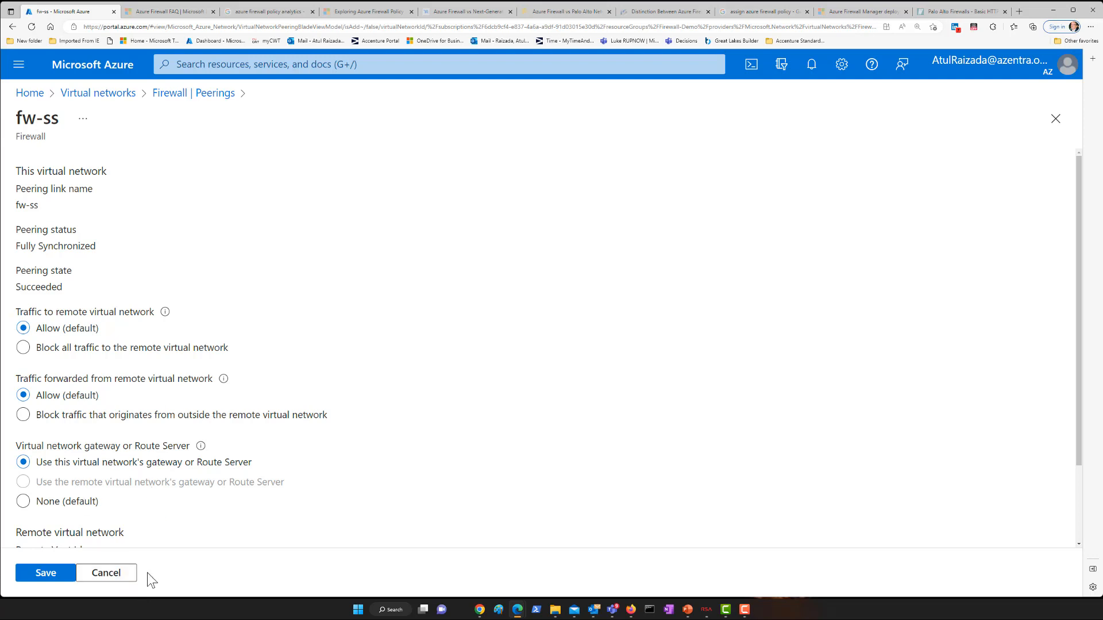
click(119, 579)
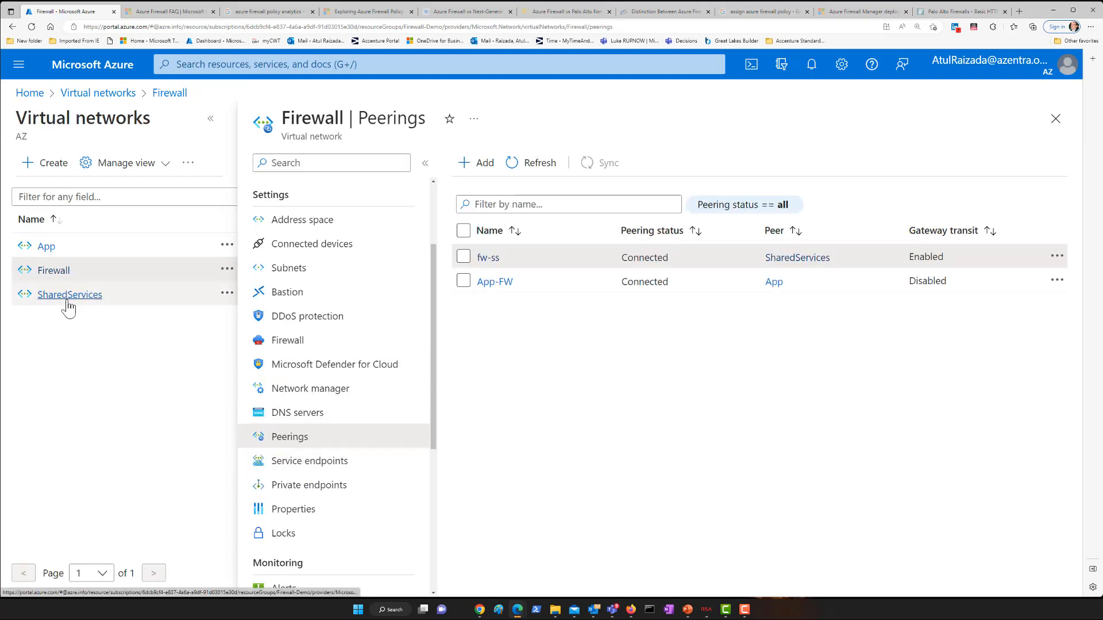
Review the settings of the ss-fw peering on the SharedServices virtual network, leaving without saving
click(67, 295)
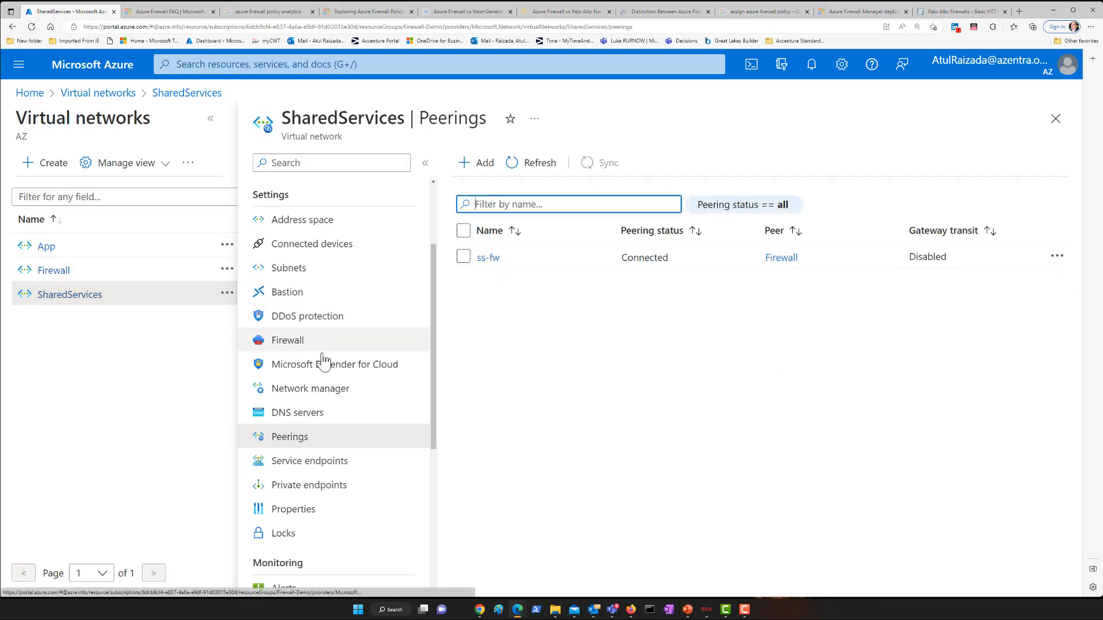
click(488, 259)
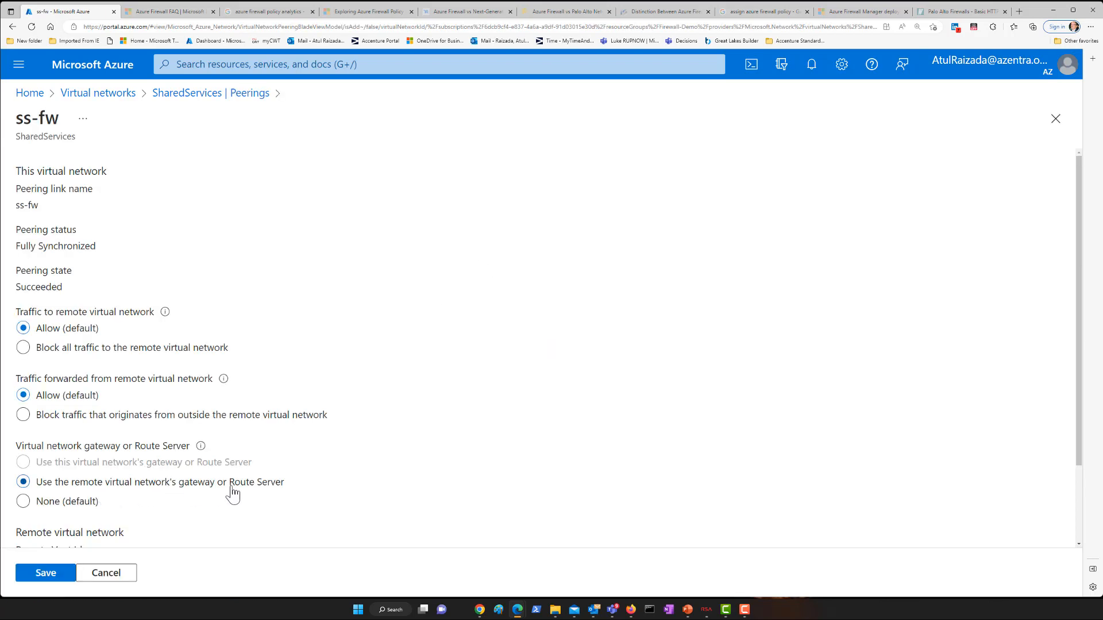
click(107, 573)
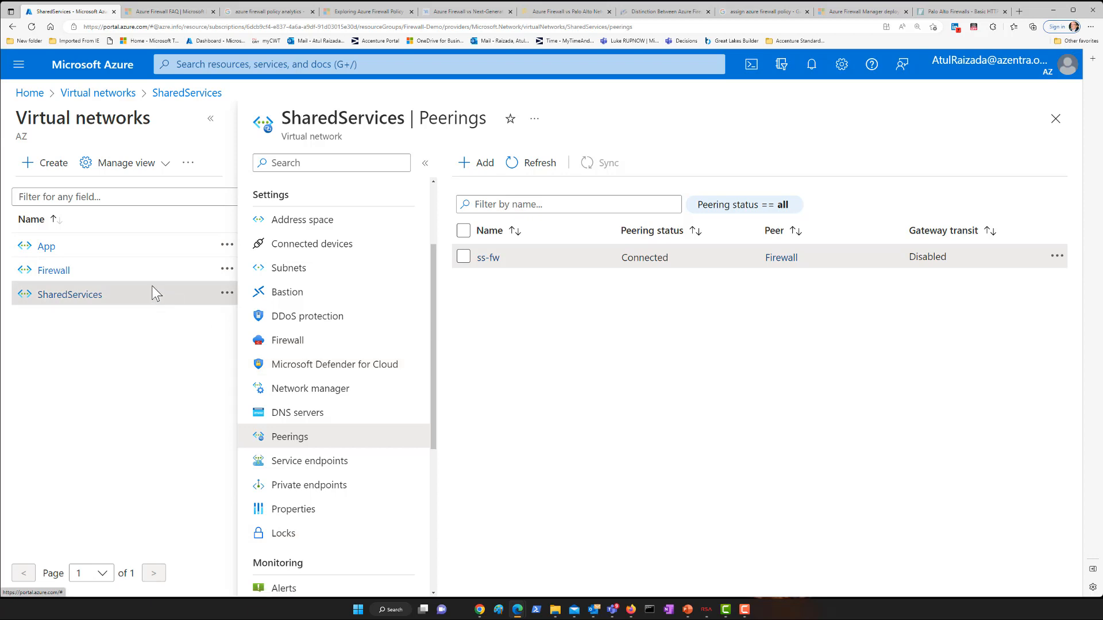
Search for "rout", open the app route table among the route tables, and examine its routes' next hop IP and associated subnets
click(415, 65)
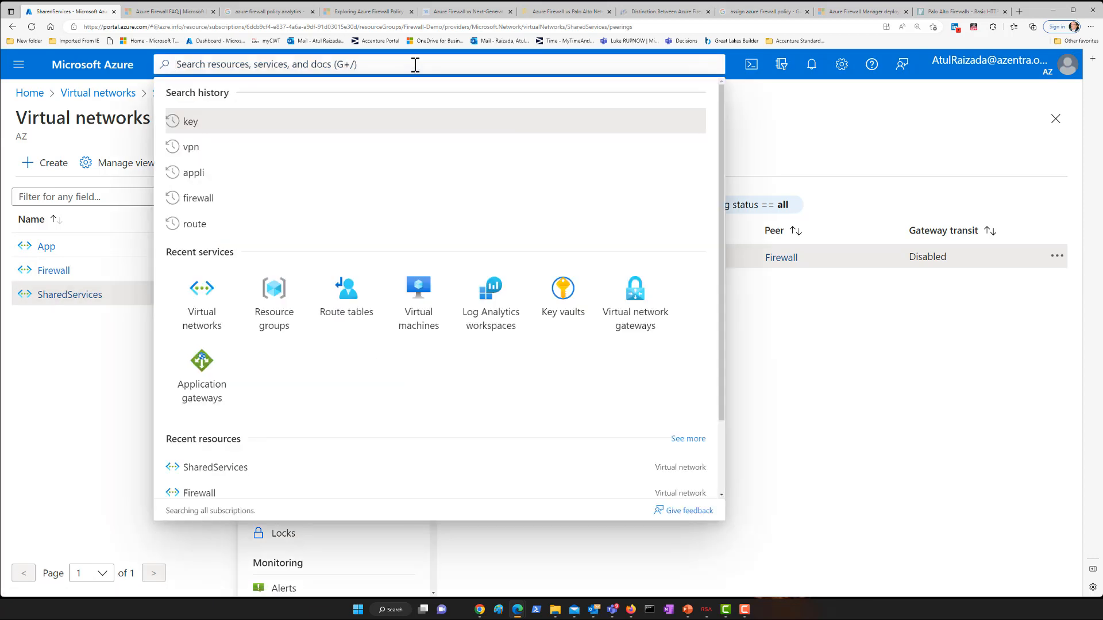
text(rout)
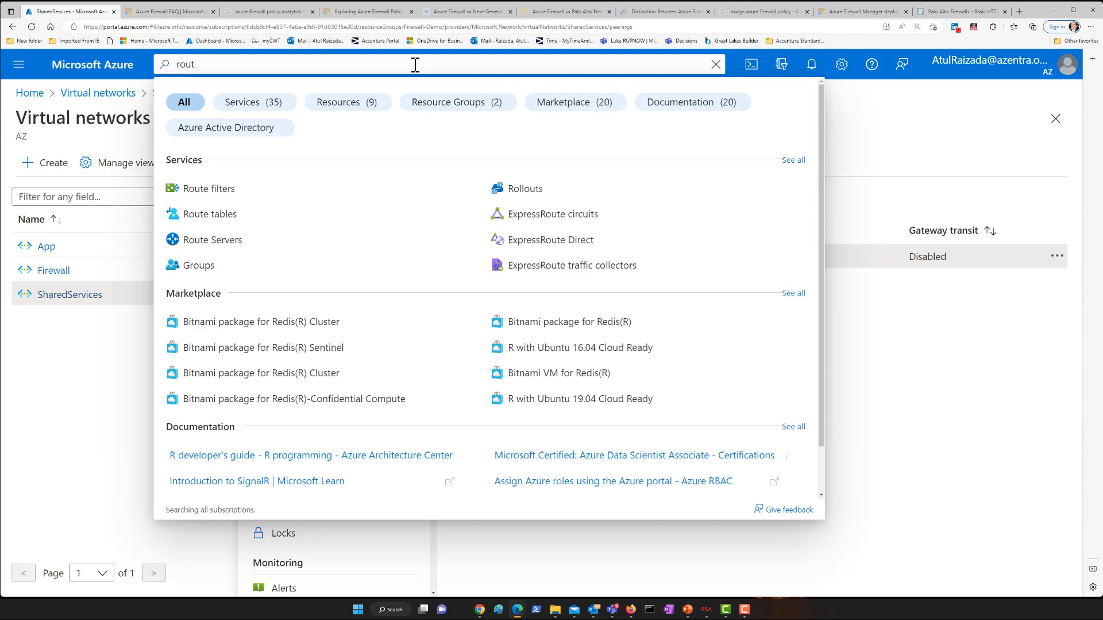
click(219, 214)
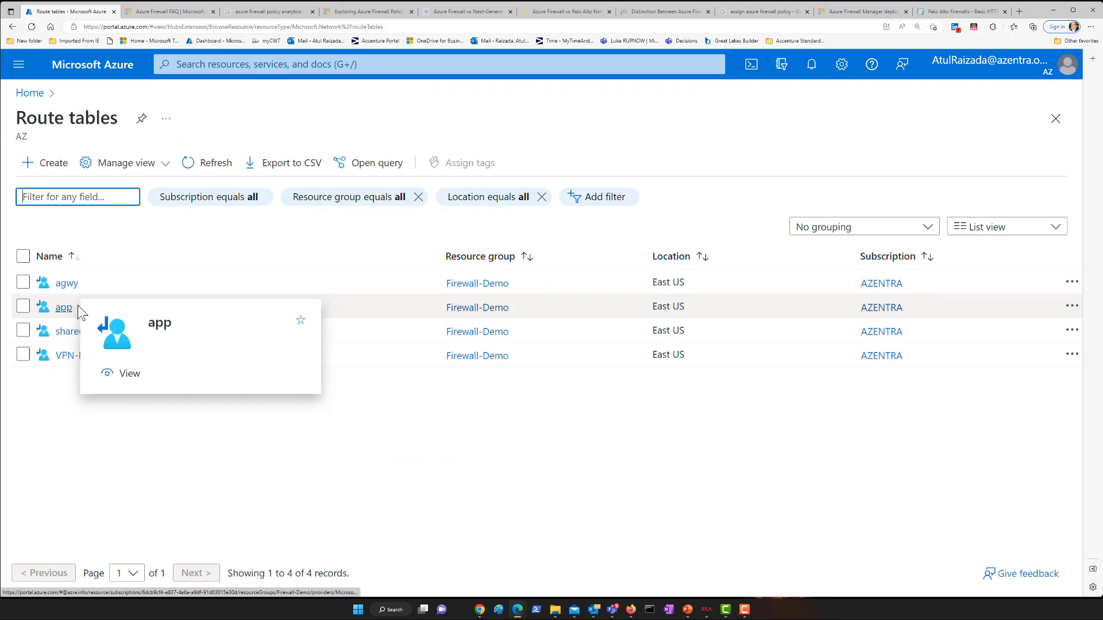
click(68, 311)
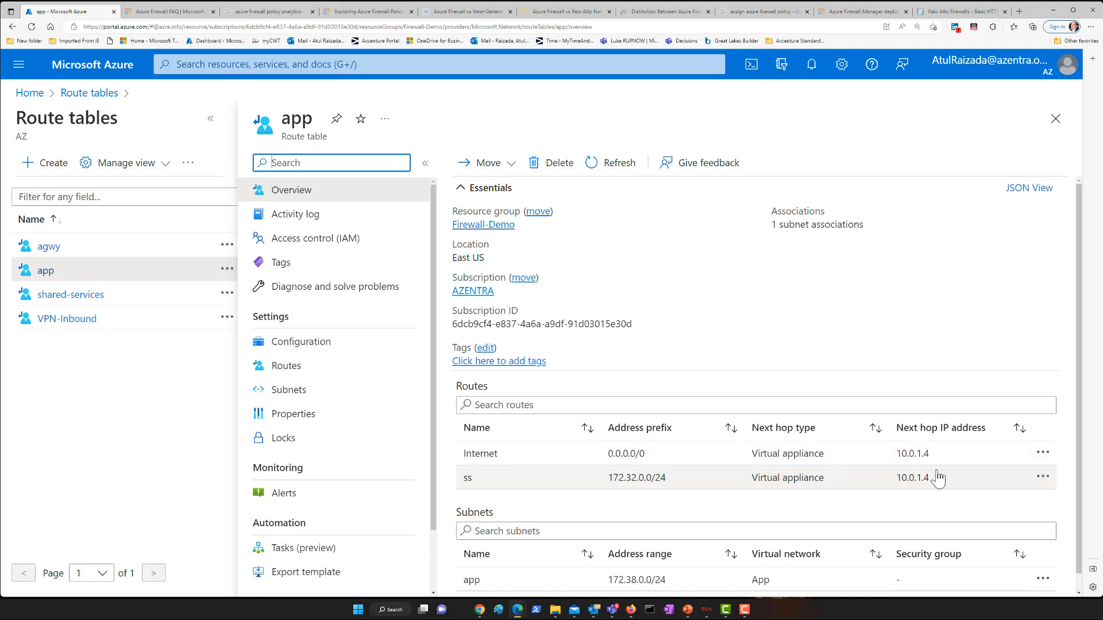
drag(931, 454, 900, 458)
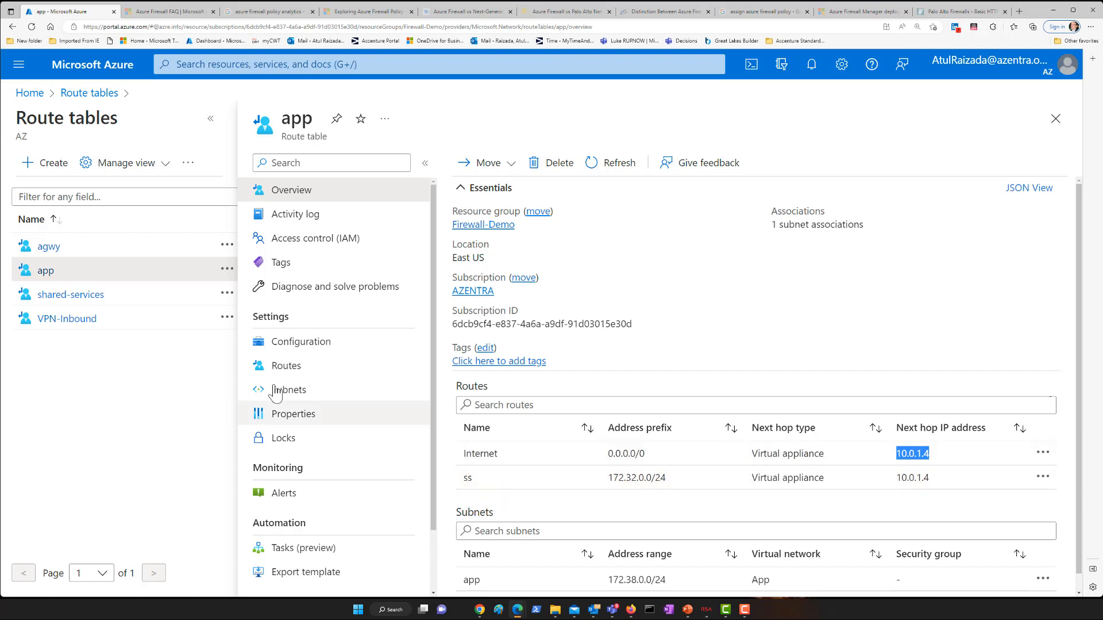
click(289, 396)
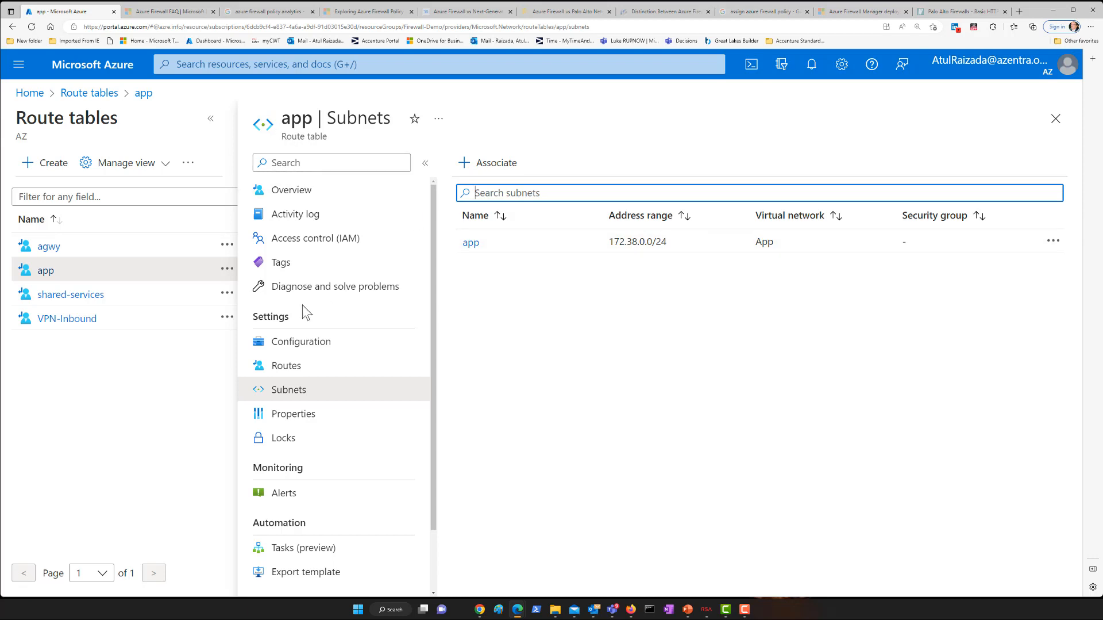
Examine the routes of the shared-services and VPN-Inbound route tables, checking their address prefixes
click(63, 296)
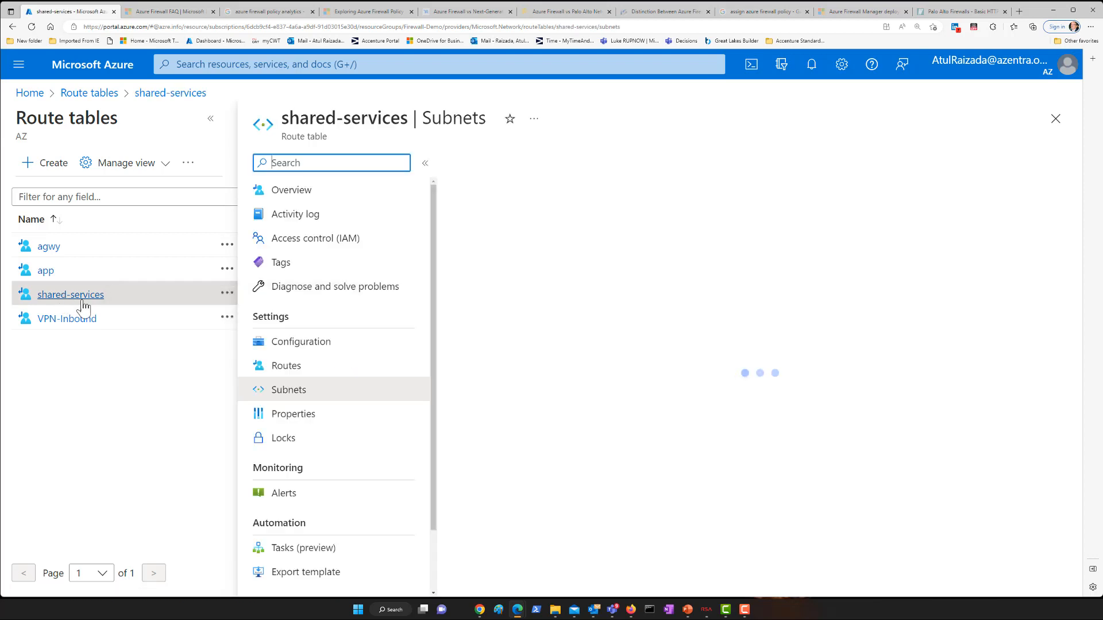
click(294, 368)
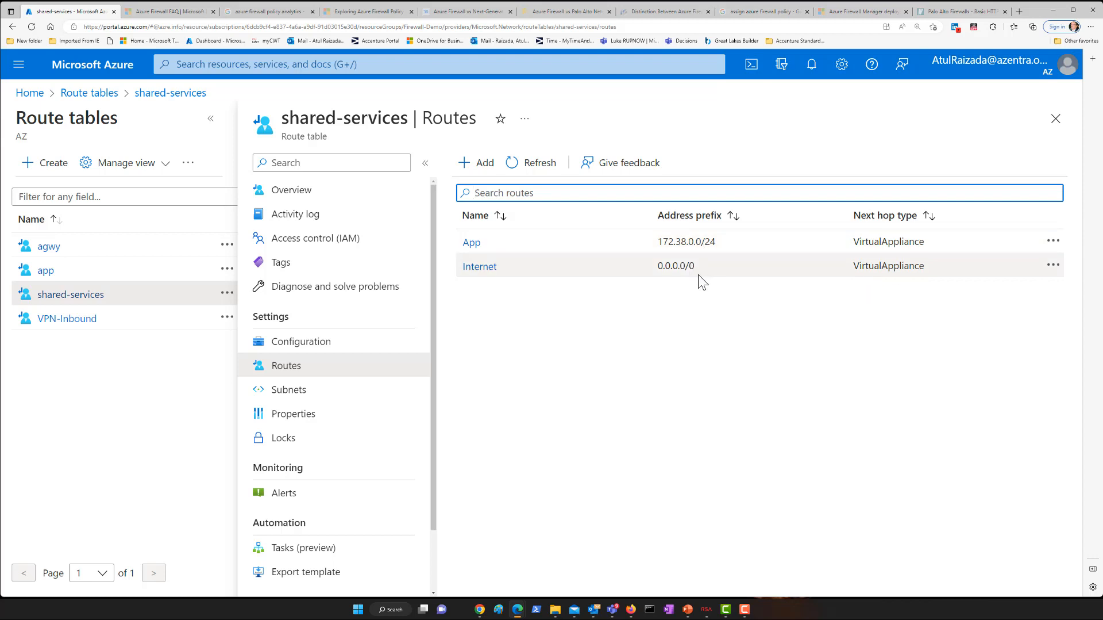
click(80, 325)
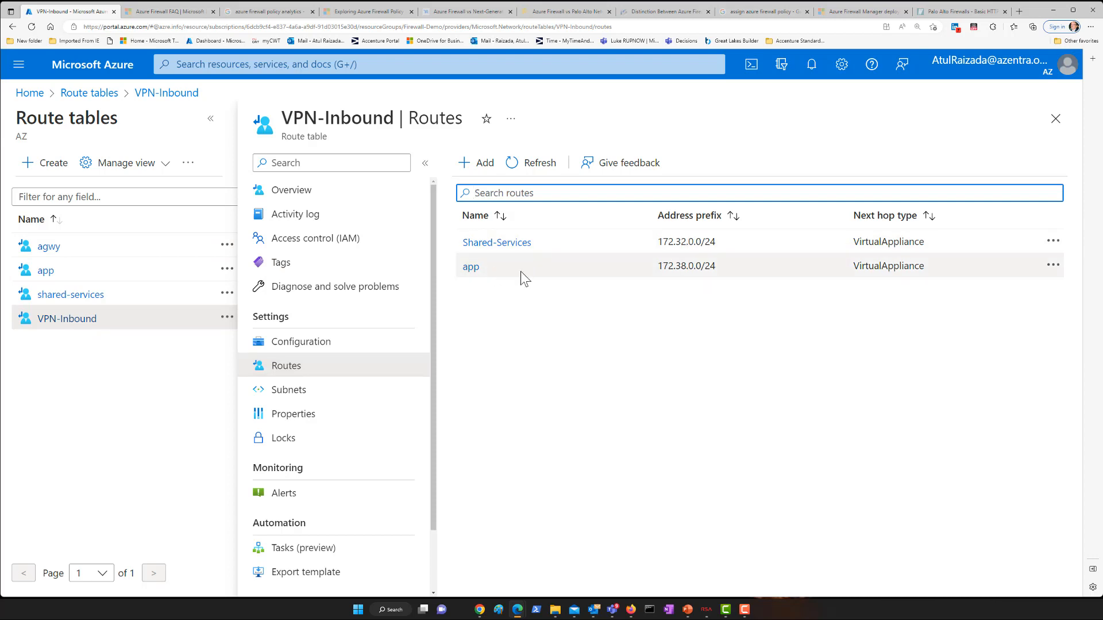
drag(730, 278, 646, 241)
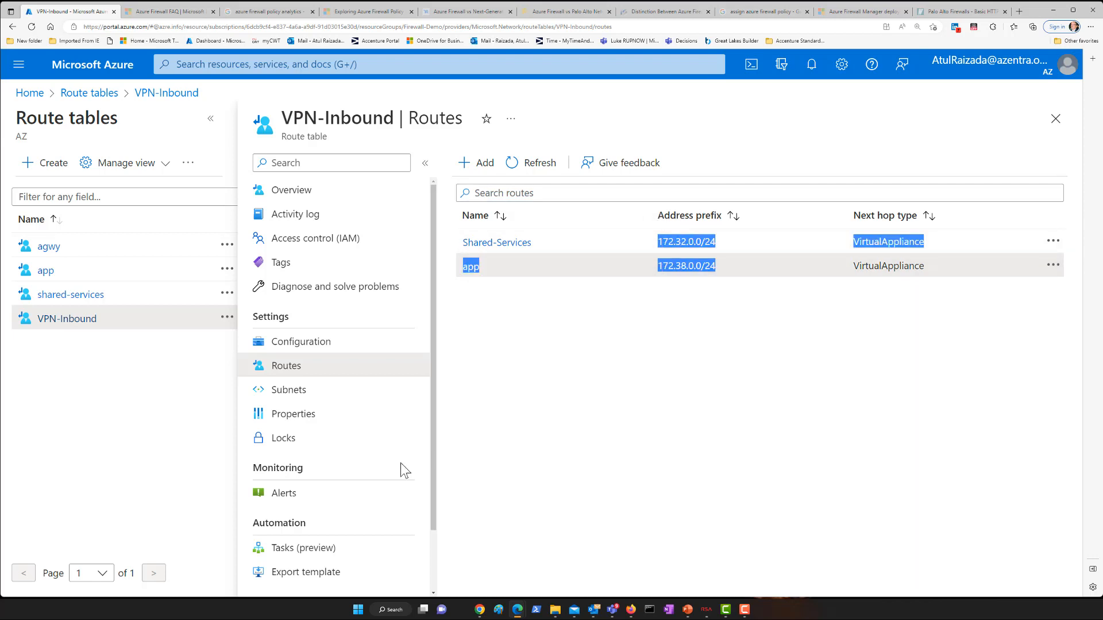
Examine the routes of the agwy route table and return to the list of route tables
click(42, 251)
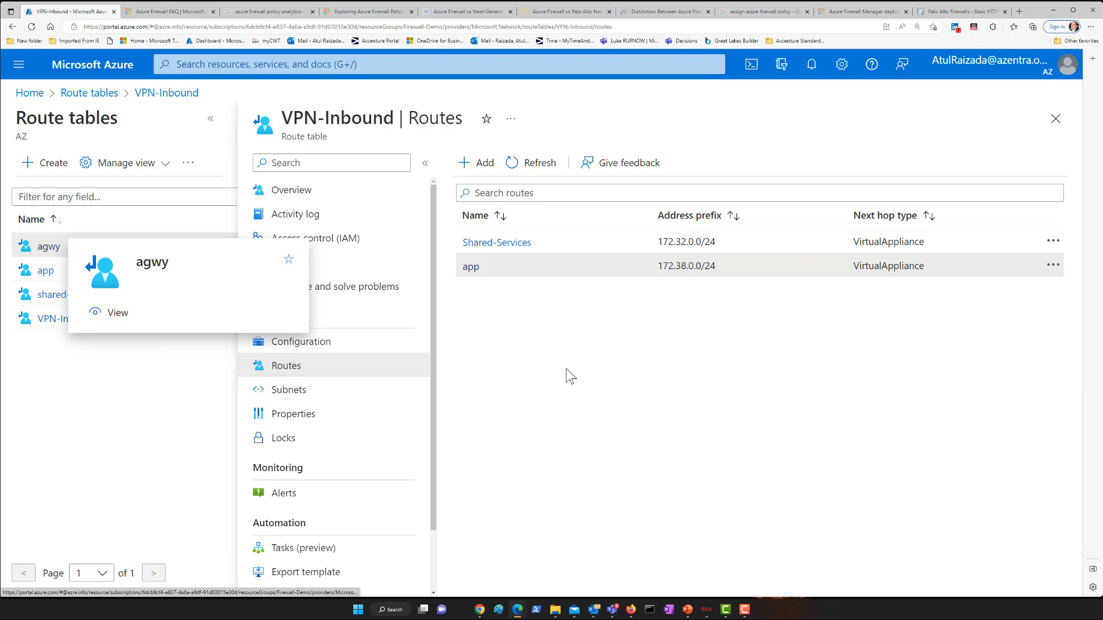
click(50, 249)
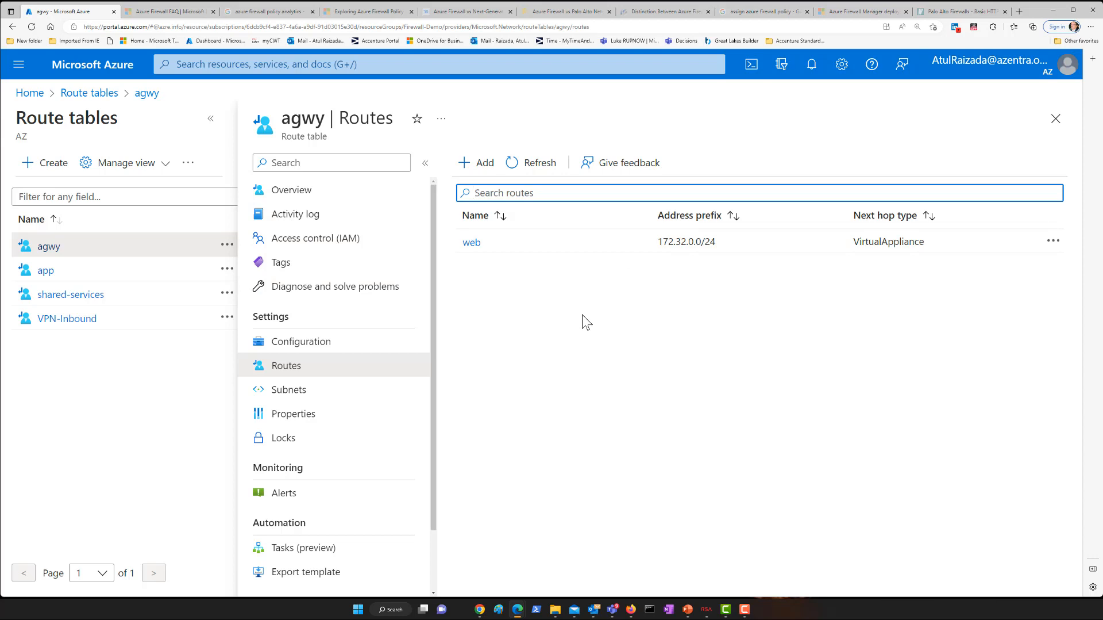
click(1056, 118)
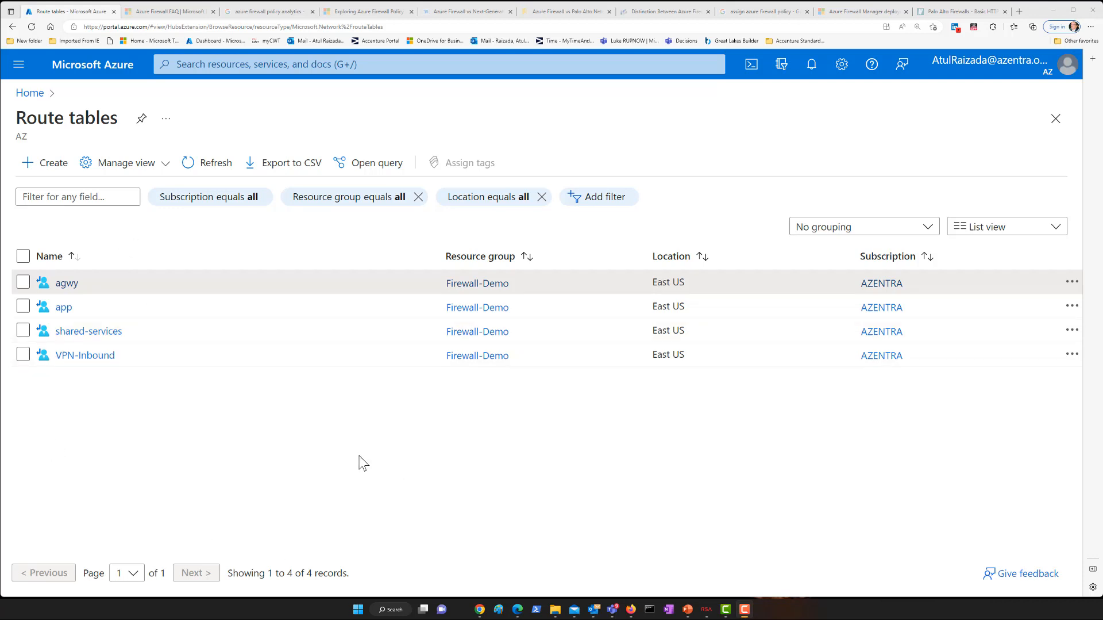
Search for "fire", go to the Firewalls service and open the AZFW01 firewall
click(244, 65)
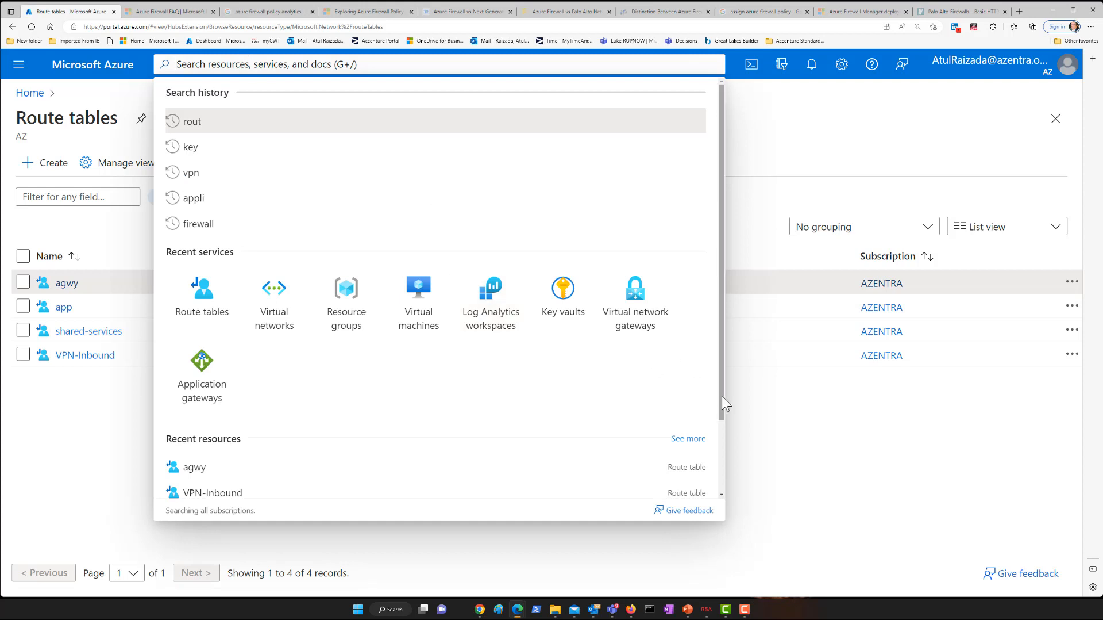
drag(723, 403, 382, 173)
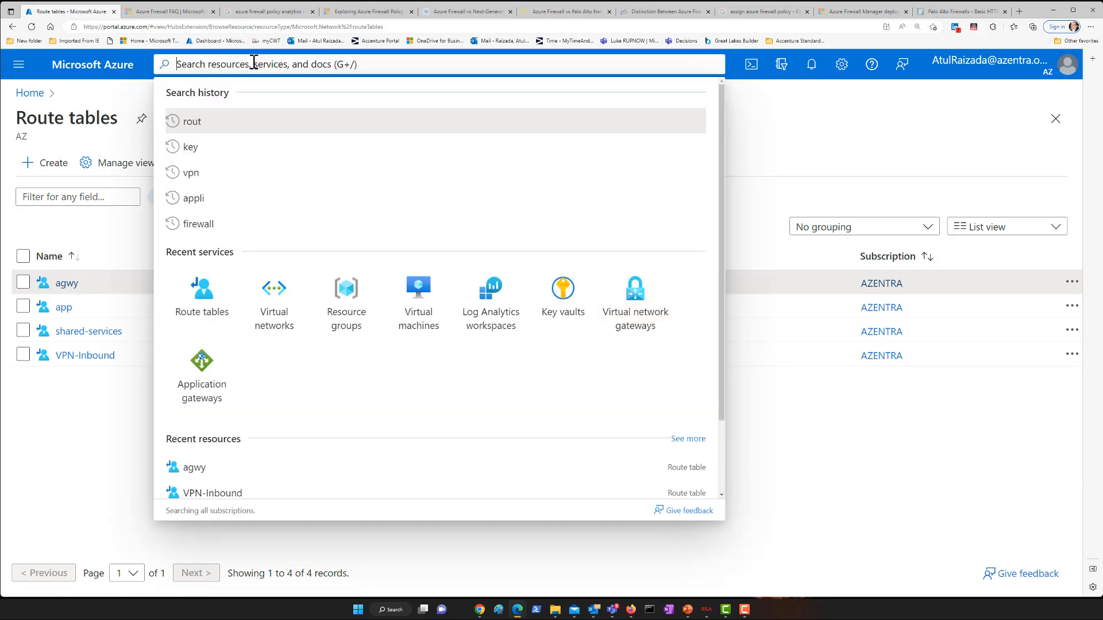
text(fire)
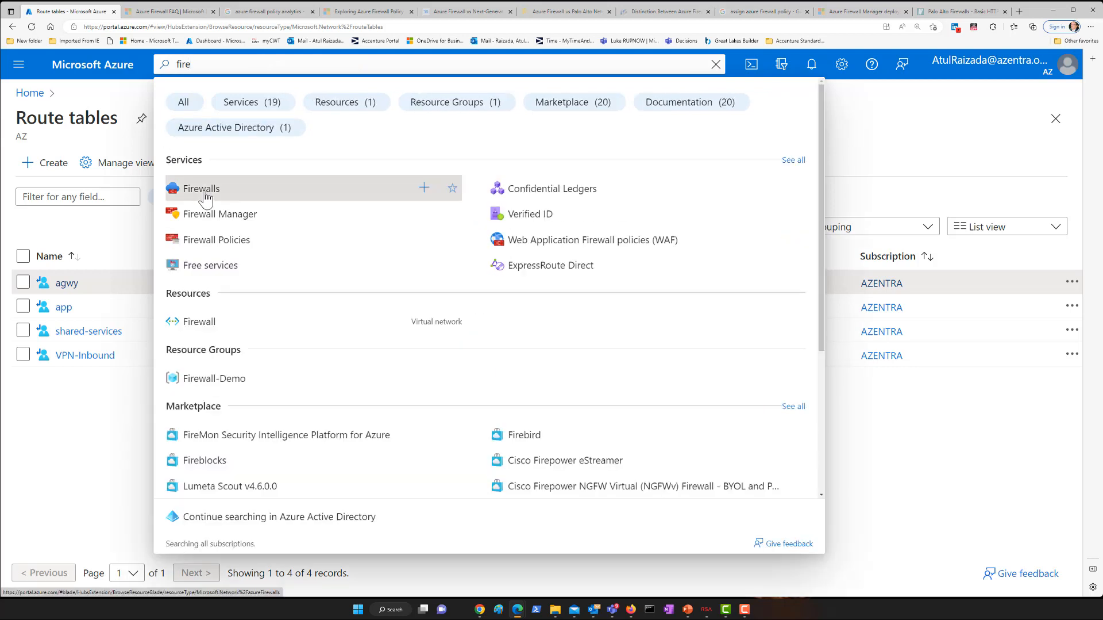
click(172, 191)
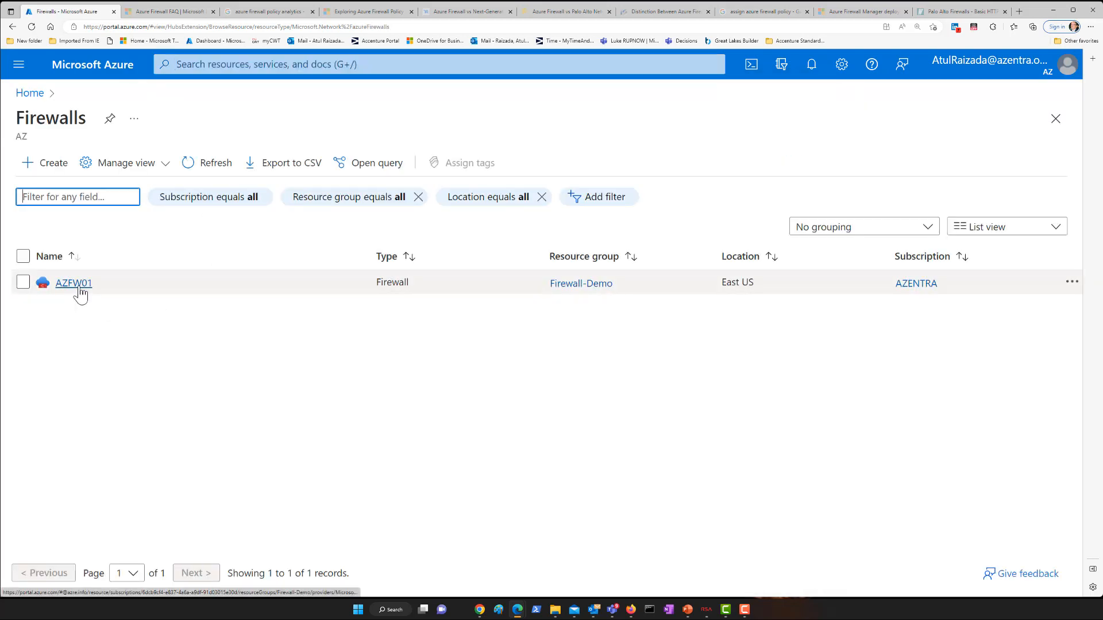
click(79, 290)
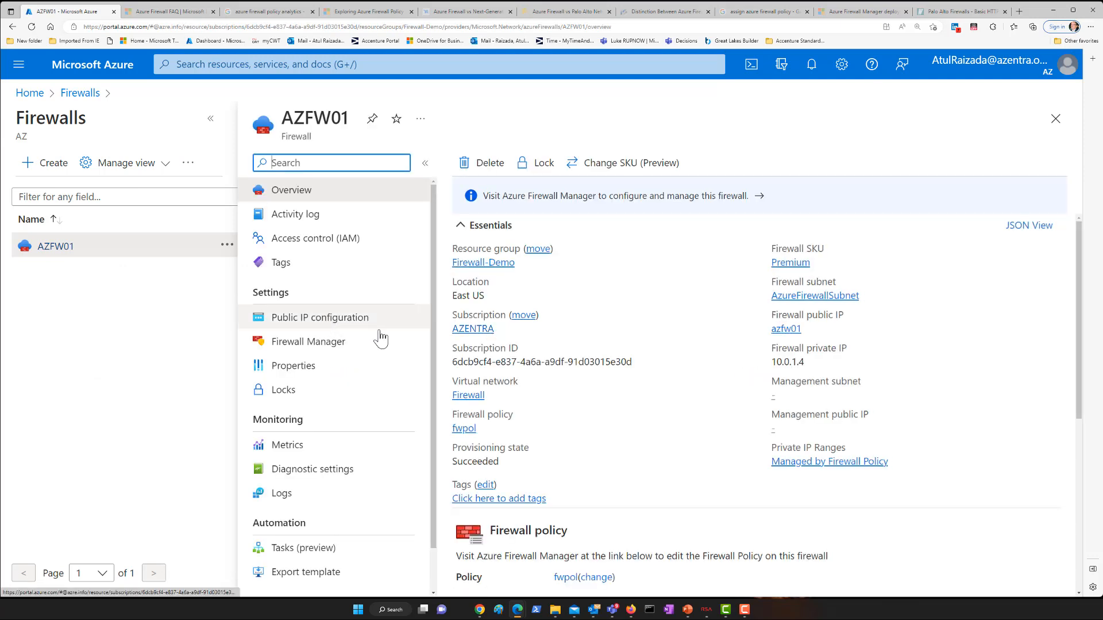
Check the AZFW01 firewall's private IP in its overview and its public IP configuration
click(320, 316)
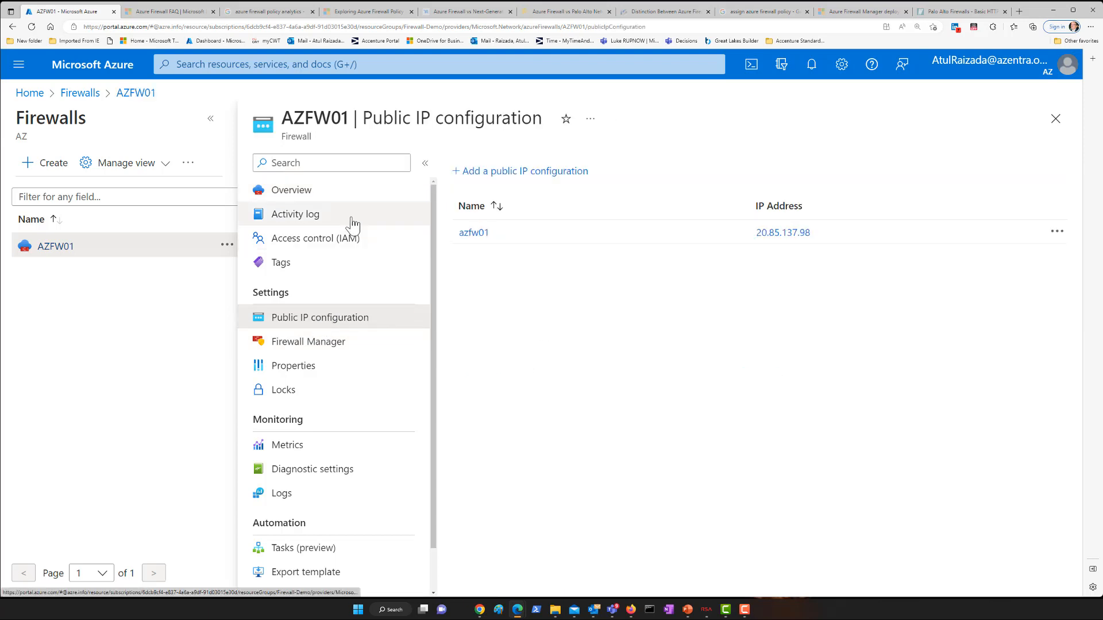
click(303, 197)
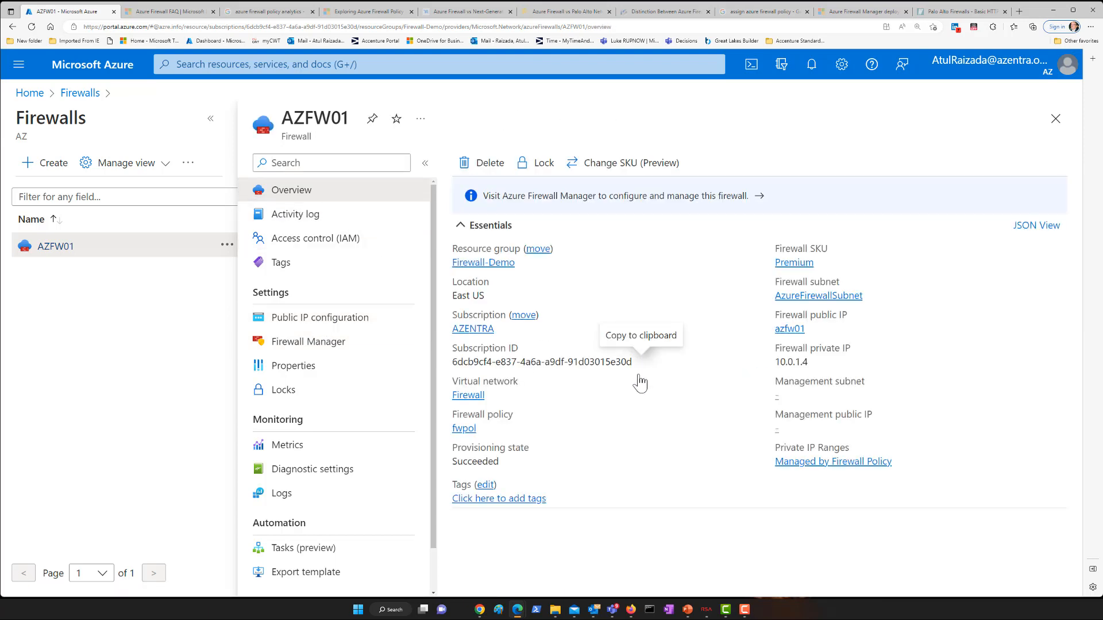
drag(805, 363, 778, 367)
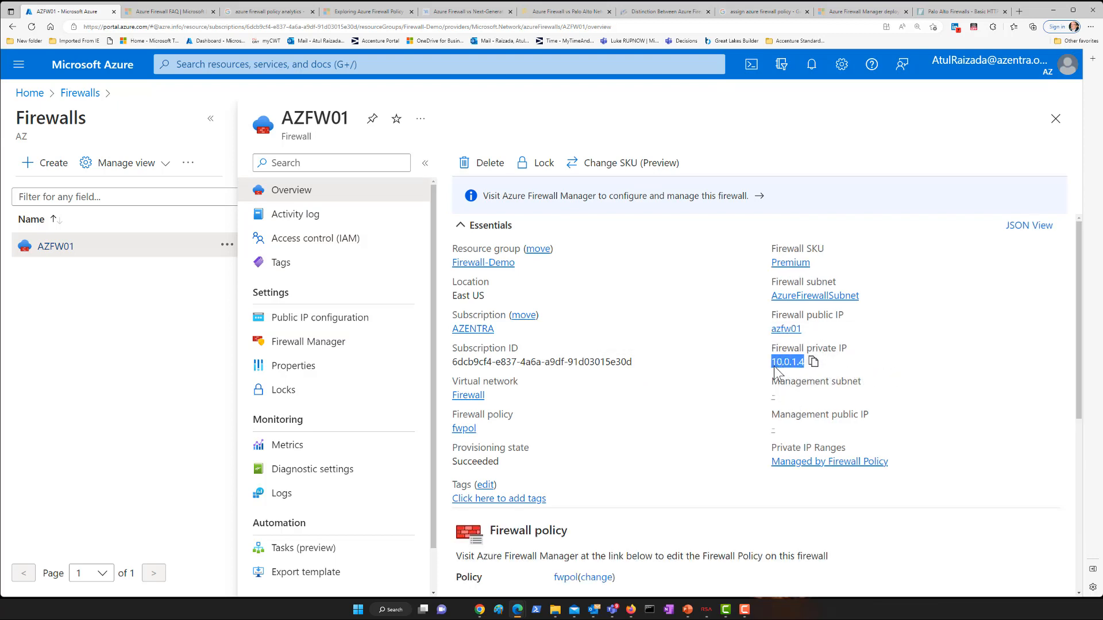
click(340, 318)
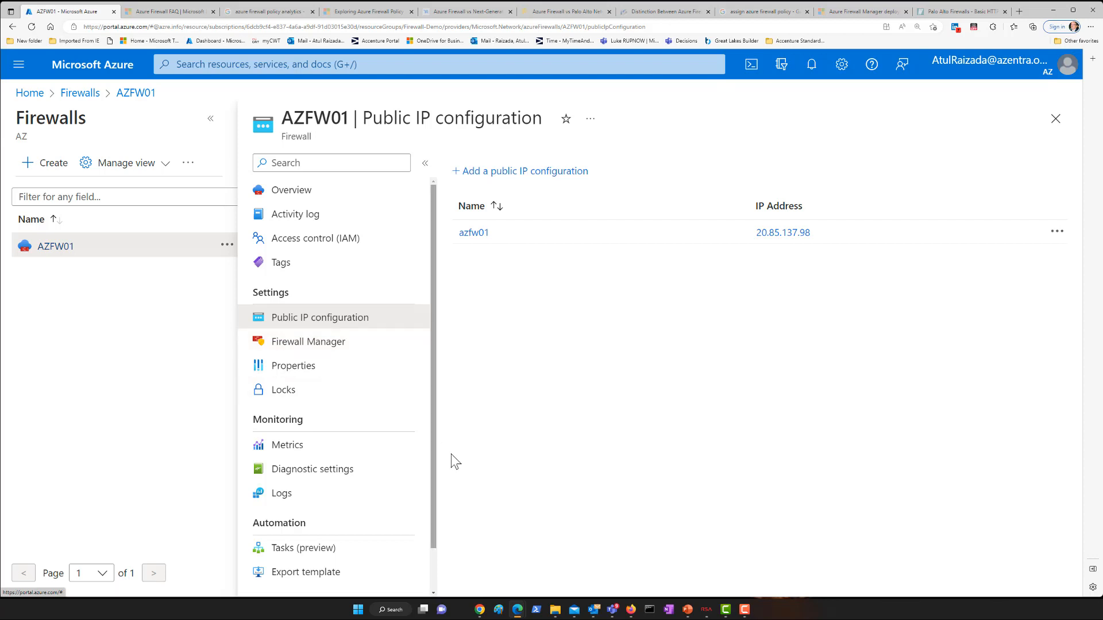
Examine the AZFW01 firewall's diagnostic settings, including their Log Analytics workspaces and collectable data types, and return to the Firewalls list
click(345, 481)
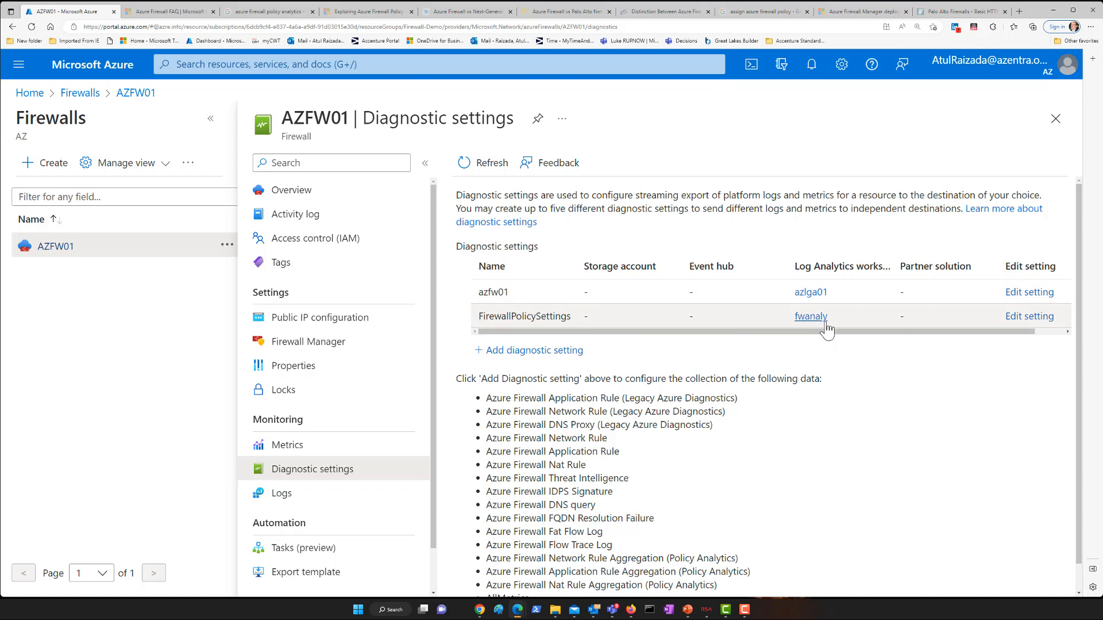
scroll(734, 383, down, 1)
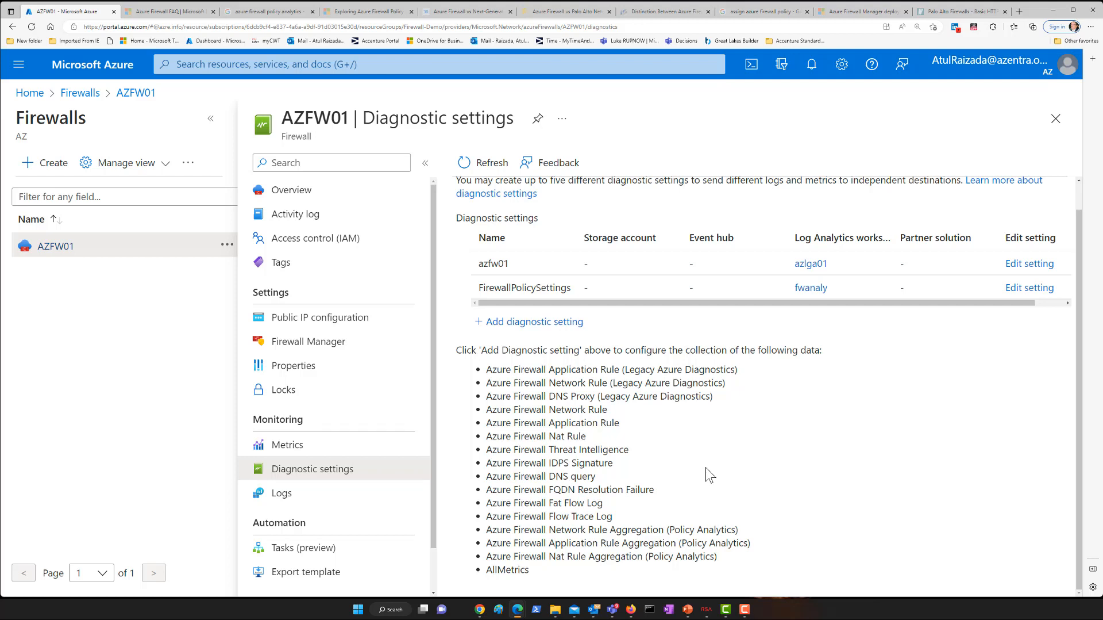
click(1057, 121)
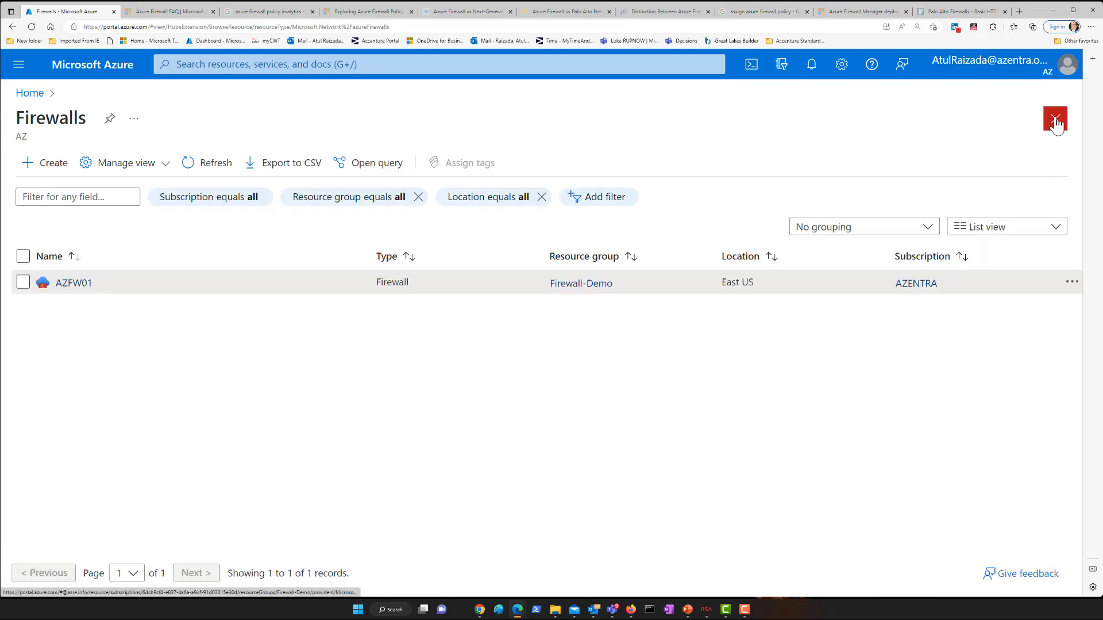
Search for "firew", go to Firewall Manager and review its security coverage charts for hubs, virtual networks, application gateways and Front Door
click(366, 66)
text(f)
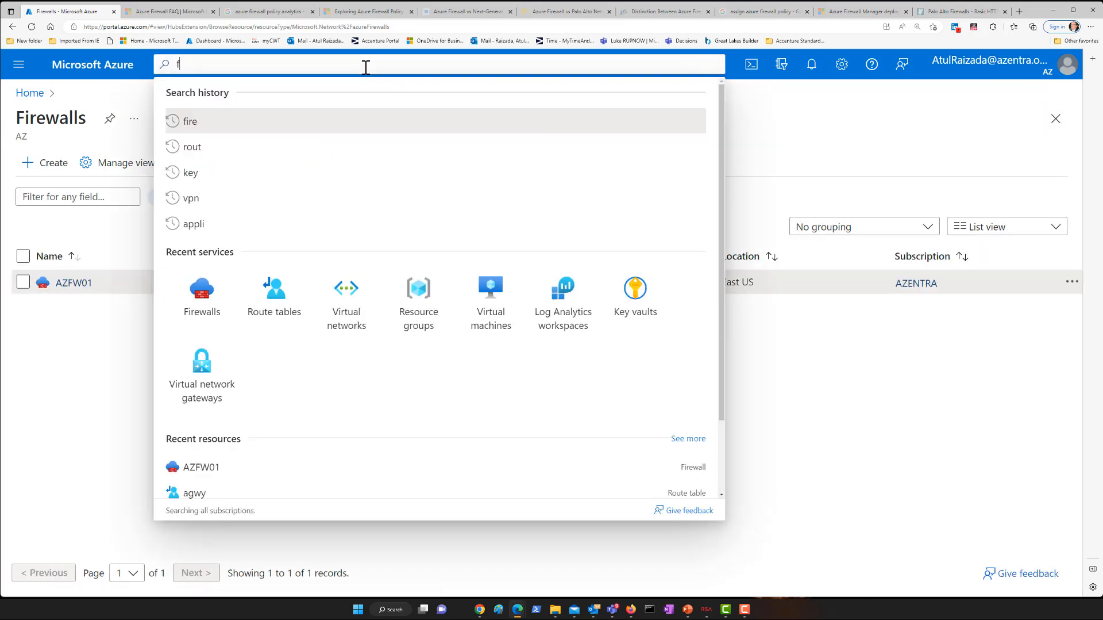
text(irew)
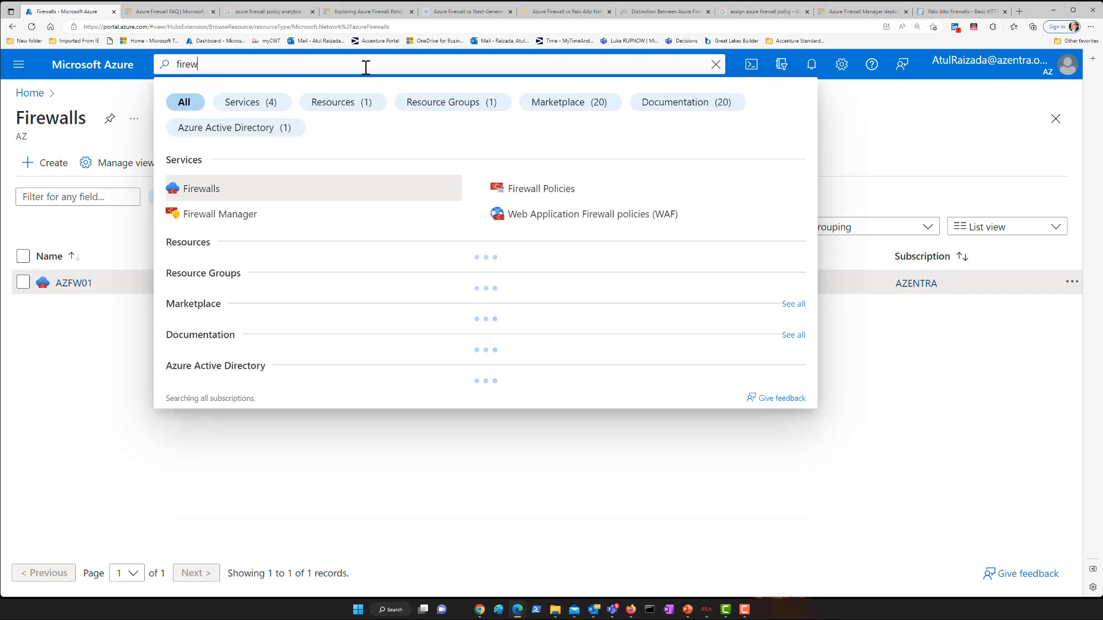
click(245, 218)
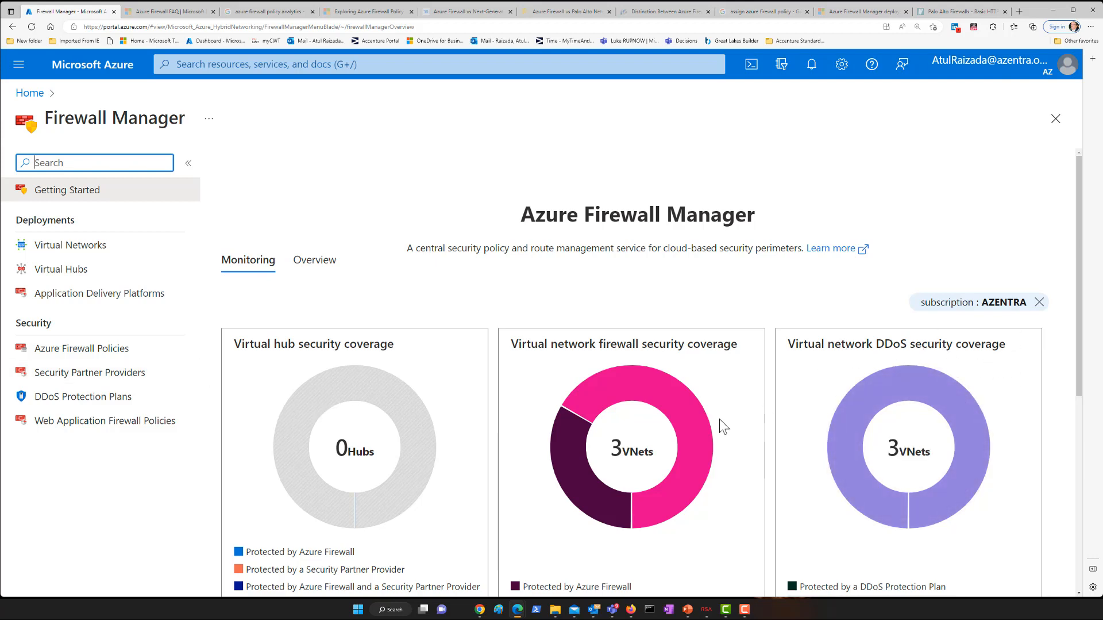
scroll(722, 426, down, 3)
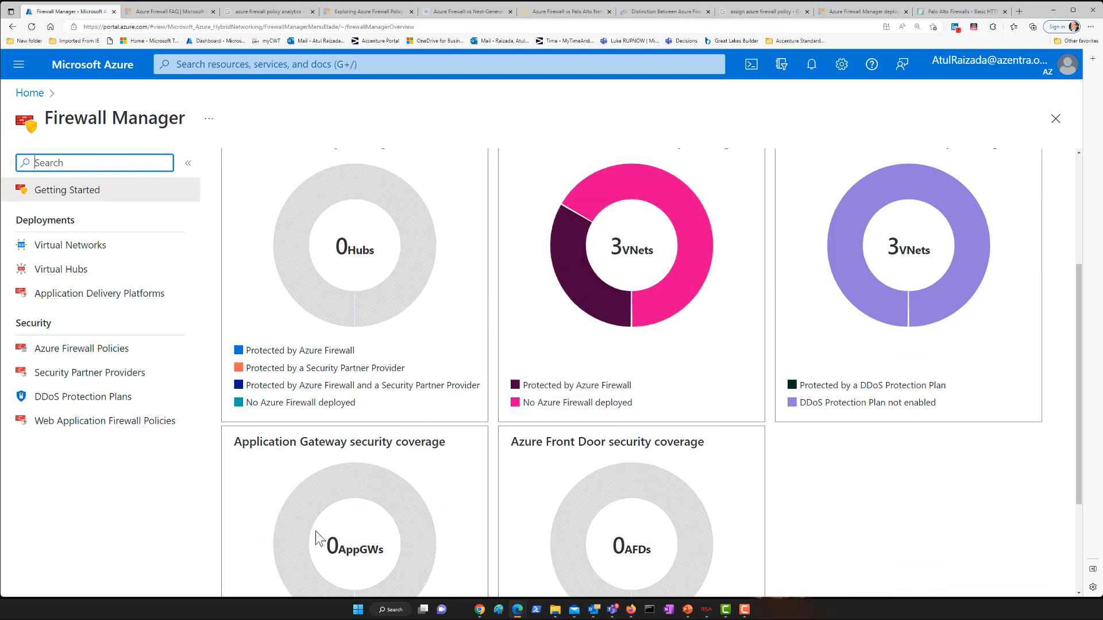
scroll(252, 491, down, 2)
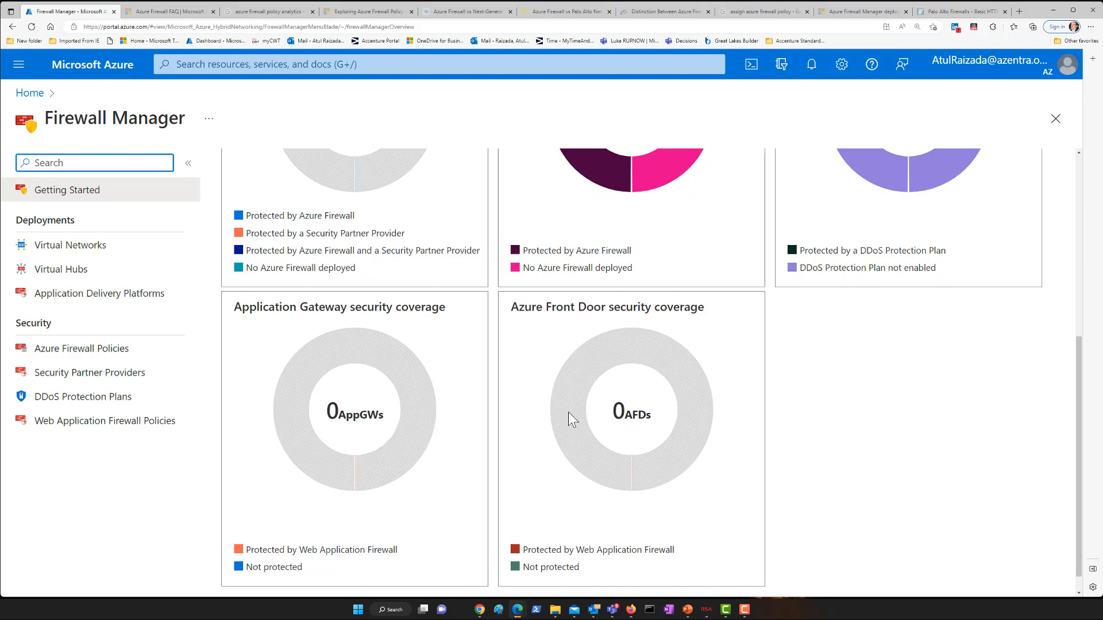
scroll(380, 362, up, 1)
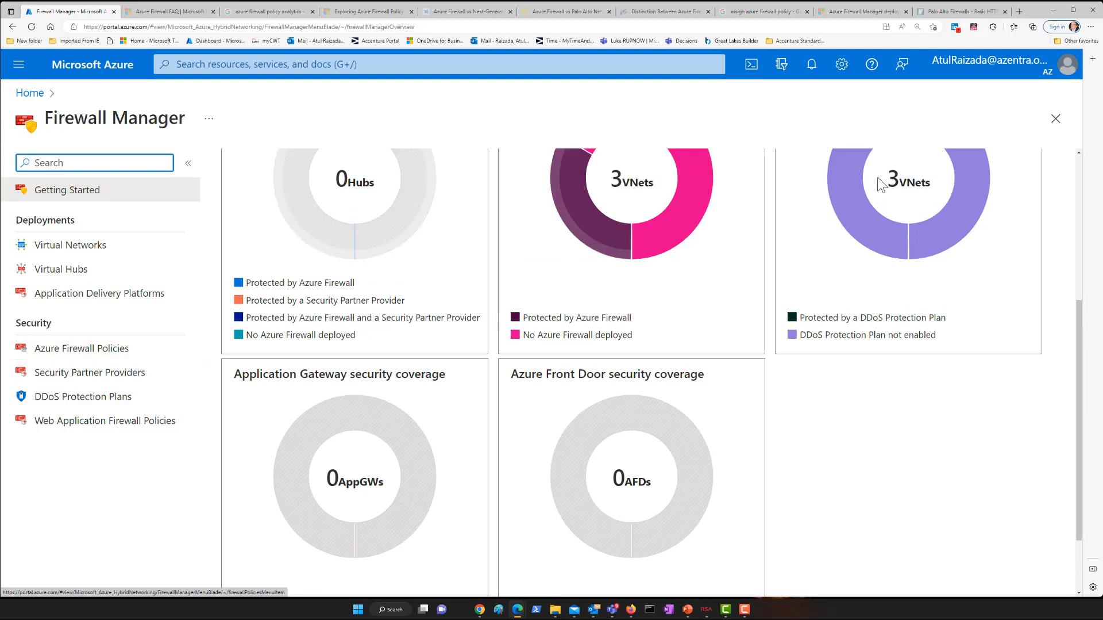
Reopen Firewall Manager from the portal home and check its Azure Firewall Policies and Virtual Networks pages
click(1056, 118)
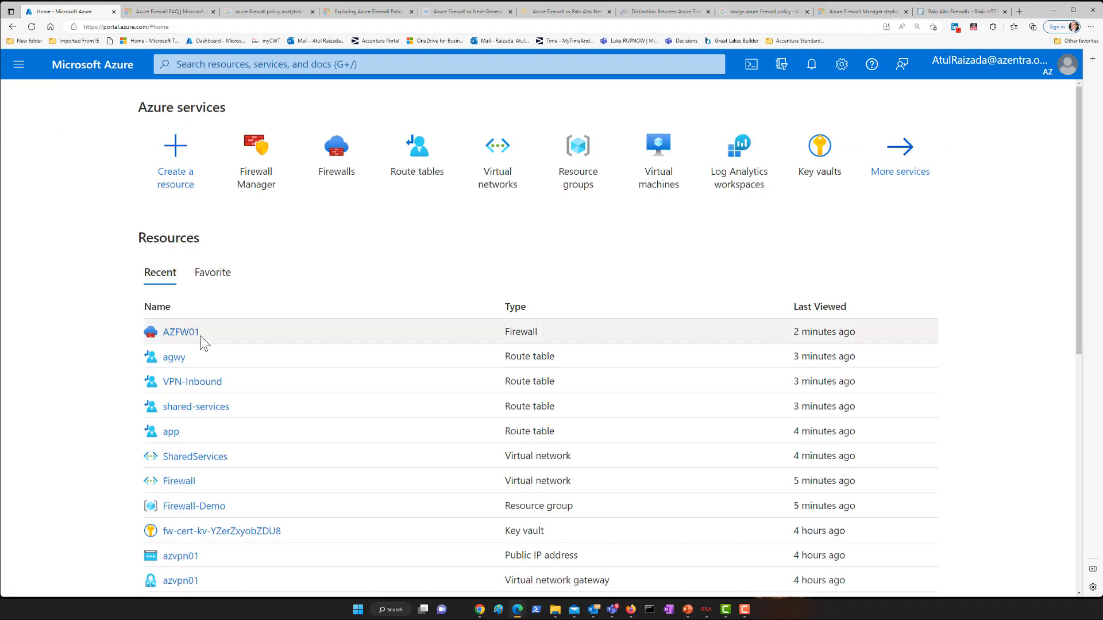
click(264, 165)
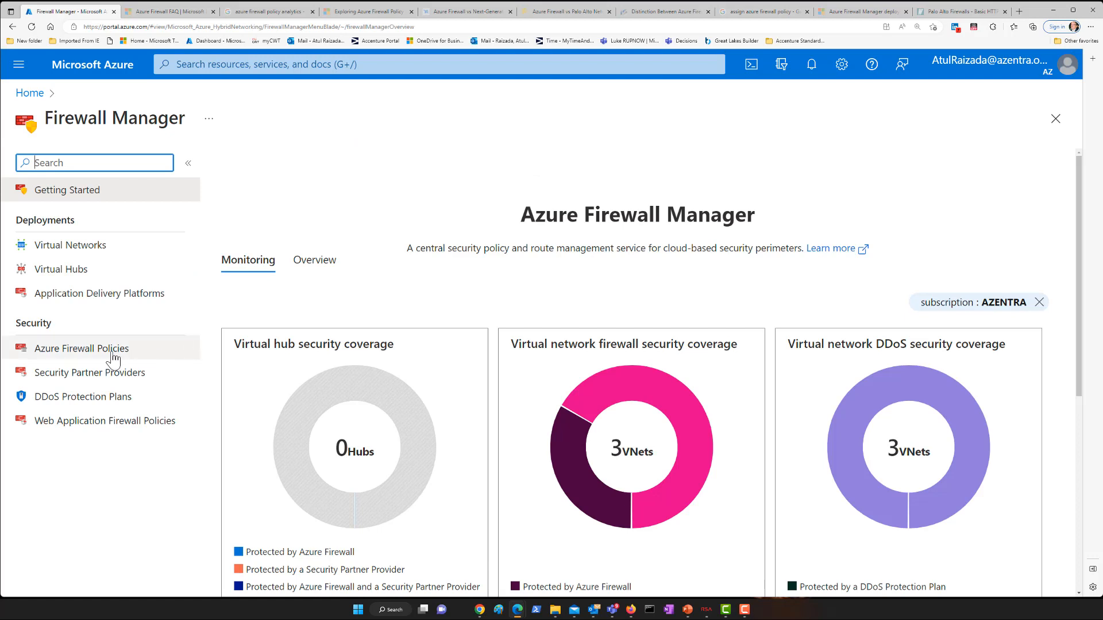
click(113, 350)
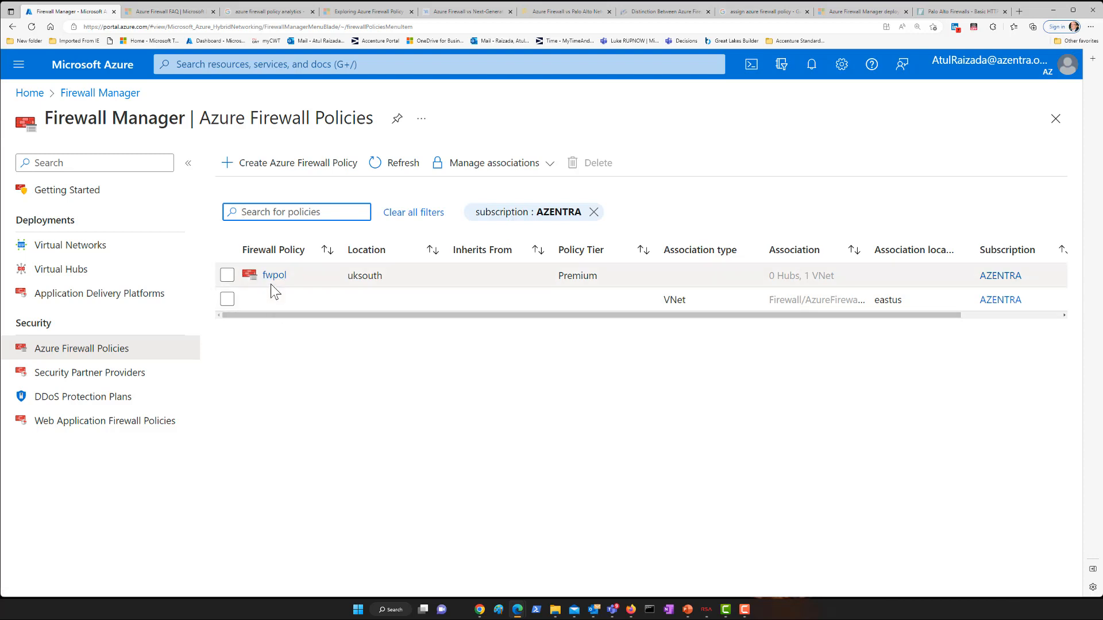
click(87, 248)
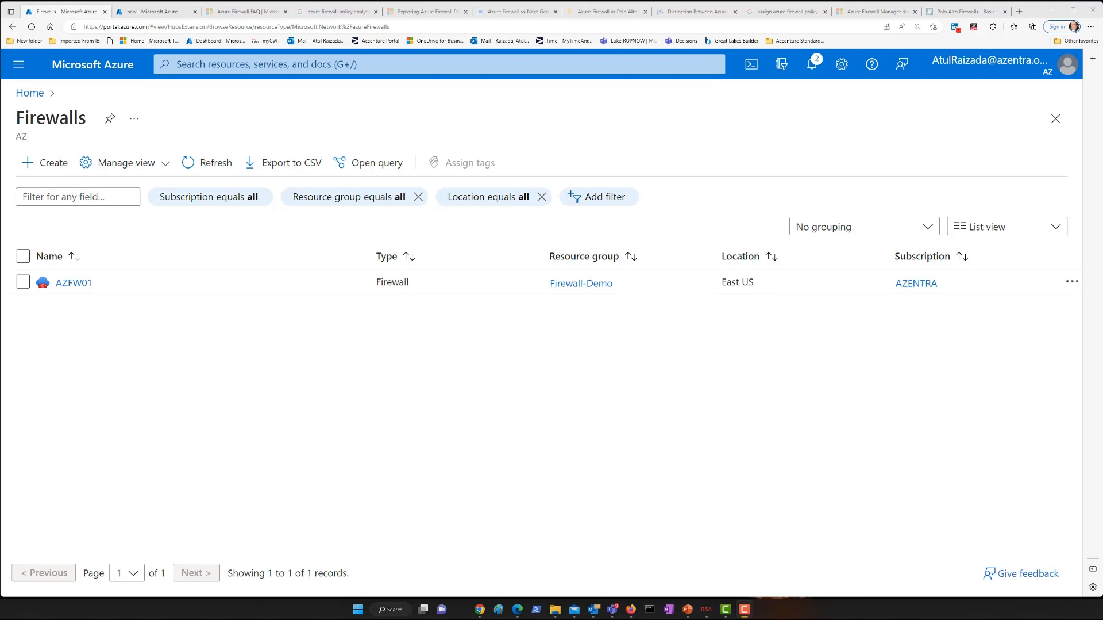
Start creating a firewall in the resource group "new" and name it "new"
click(54, 166)
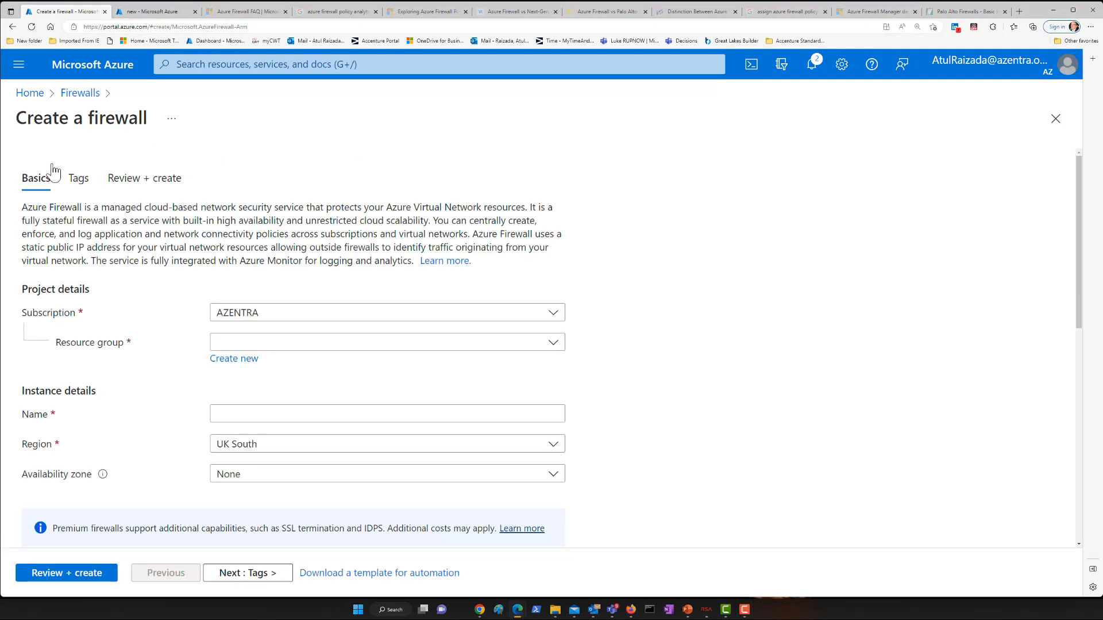
click(553, 343)
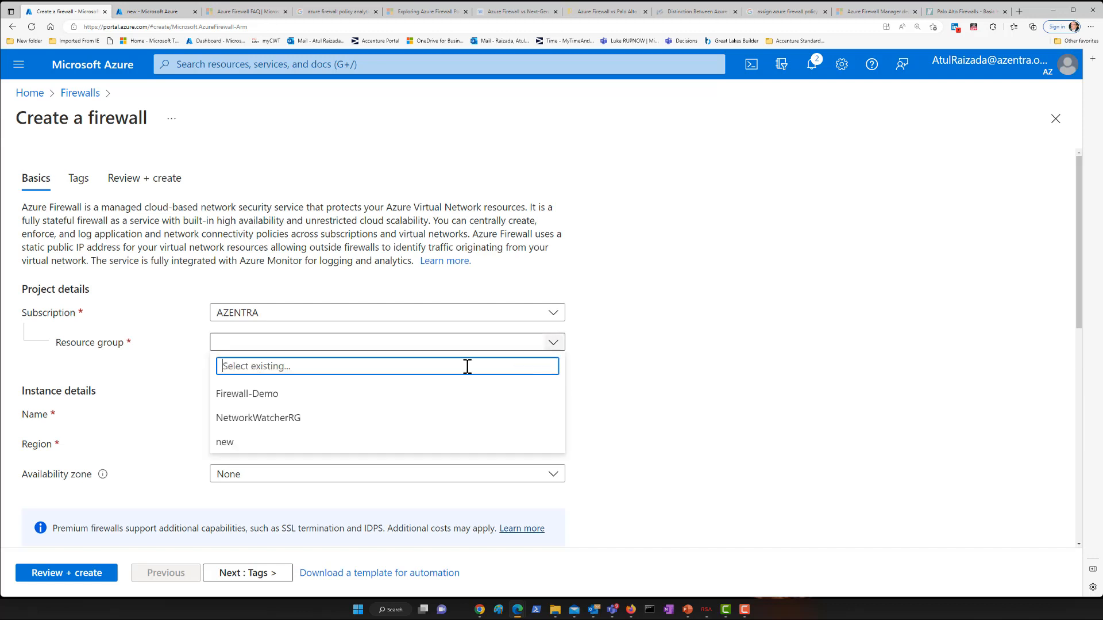
click(246, 444)
click(250, 415)
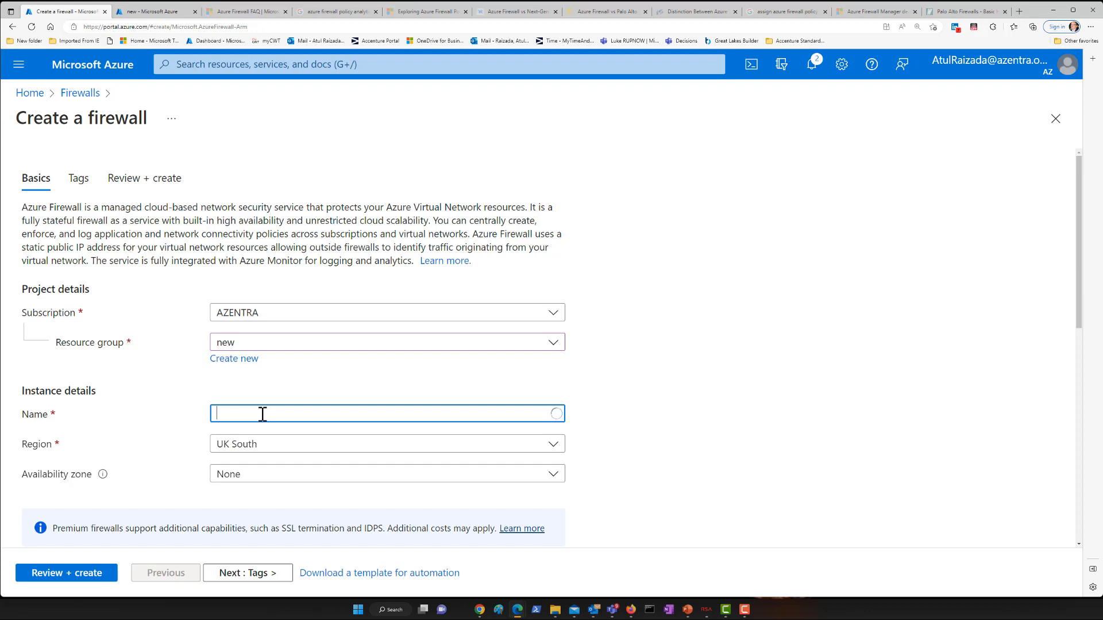
text(new)
Set the new firewall's region to East US and its availability zones to Zones 1, 2 and 3
scroll(697, 374, down, 3)
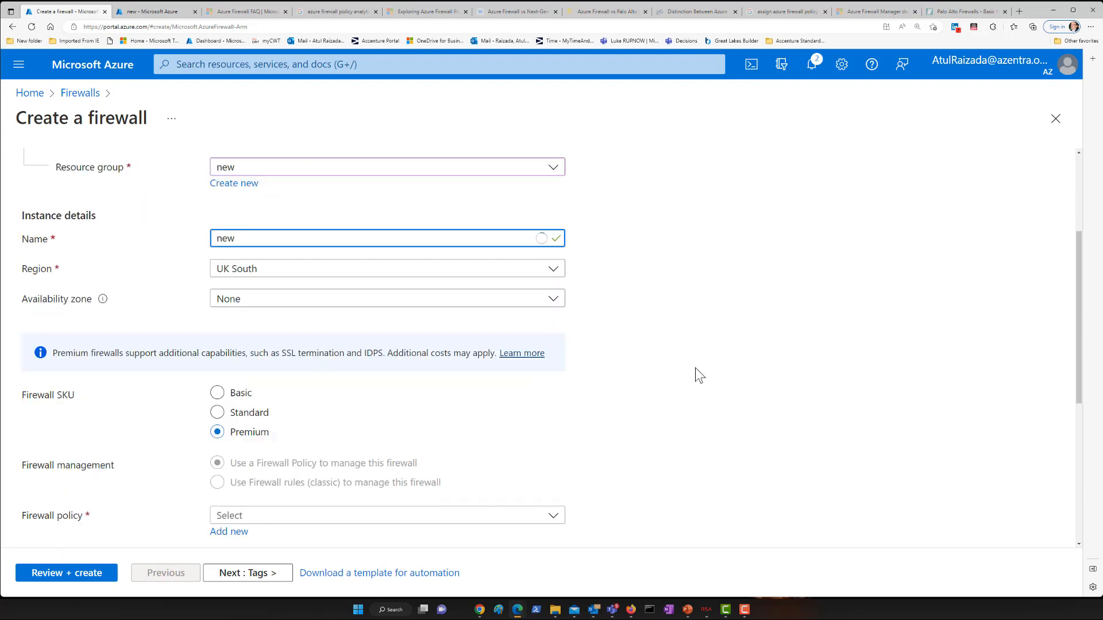
click(360, 270)
text(east)
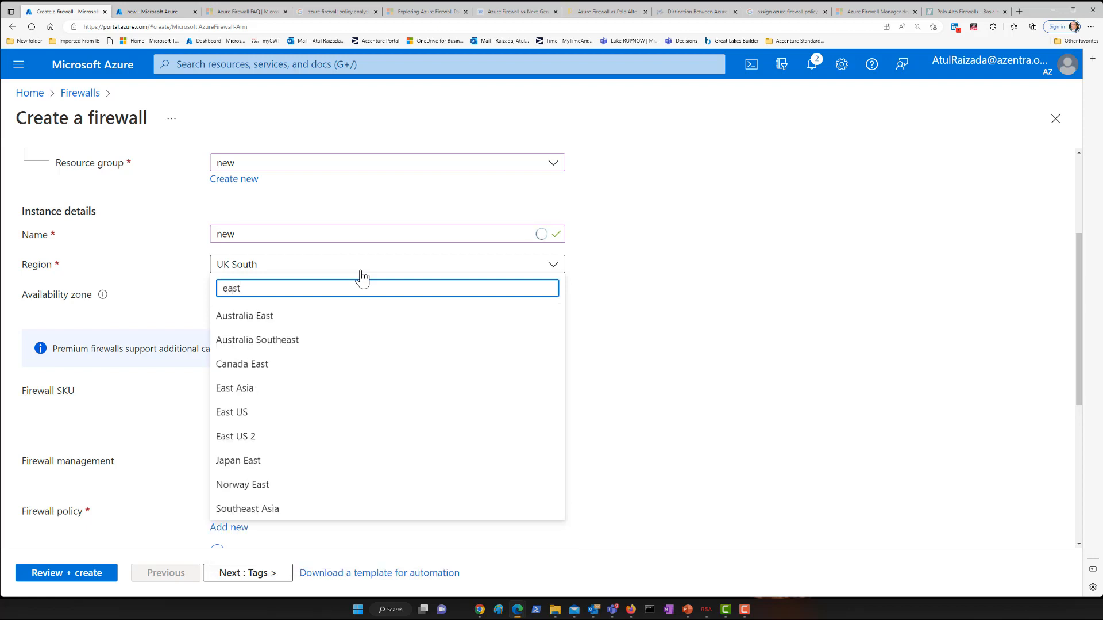
click(234, 415)
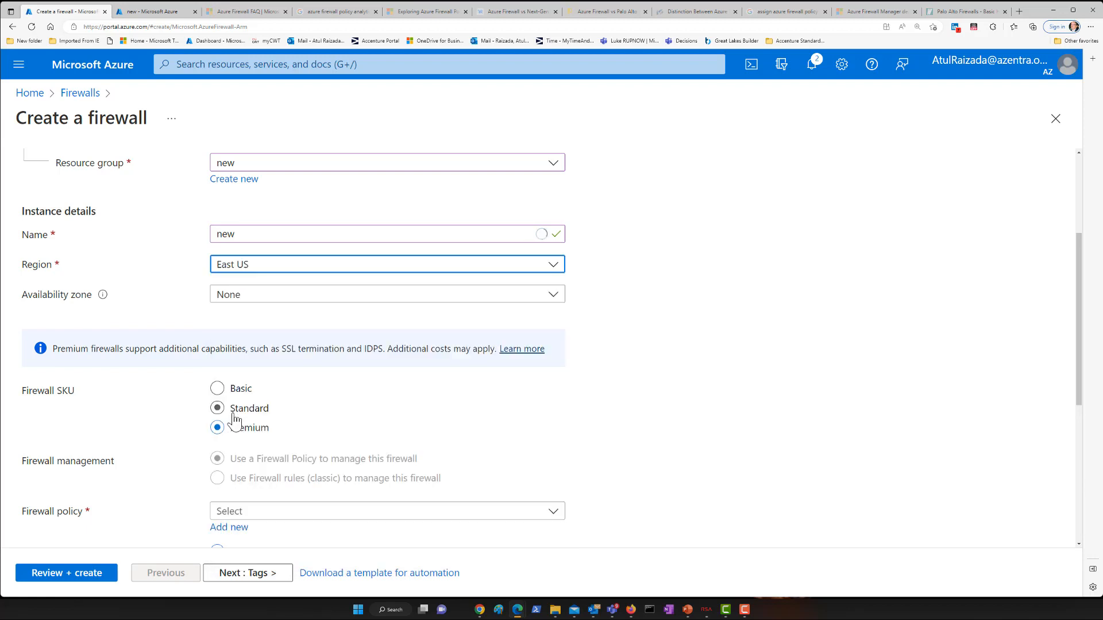
click(262, 296)
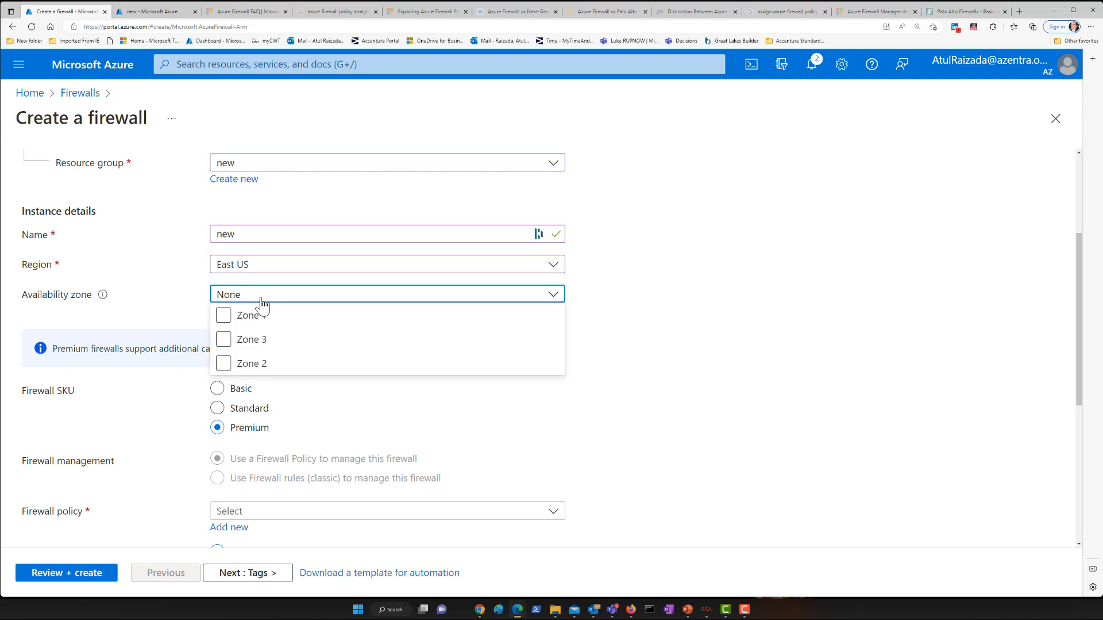
click(224, 316)
click(224, 342)
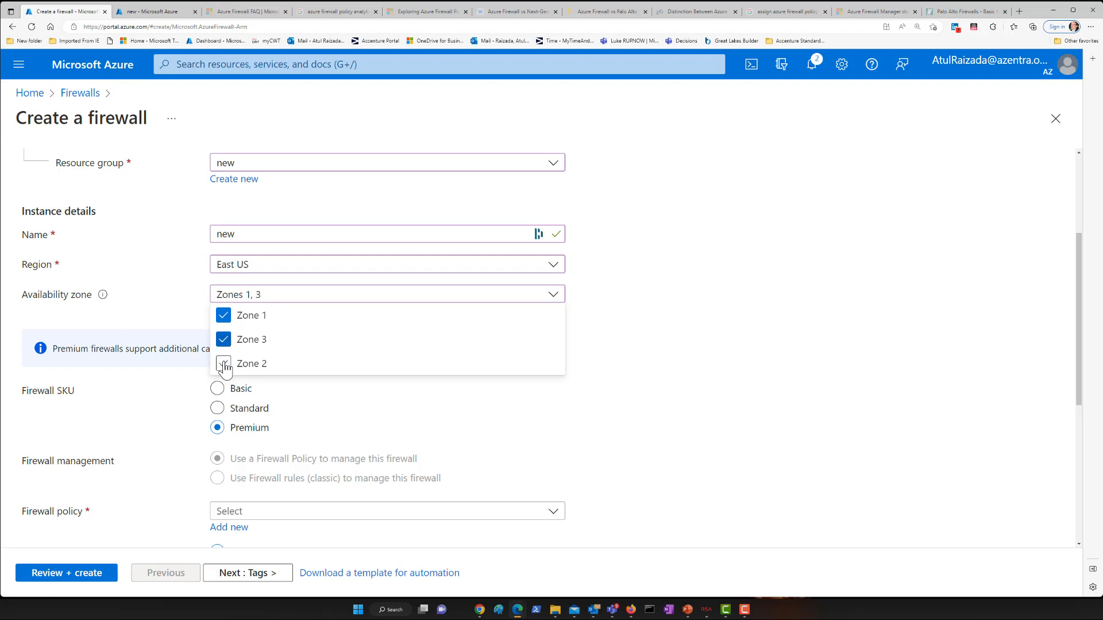
click(226, 364)
click(675, 338)
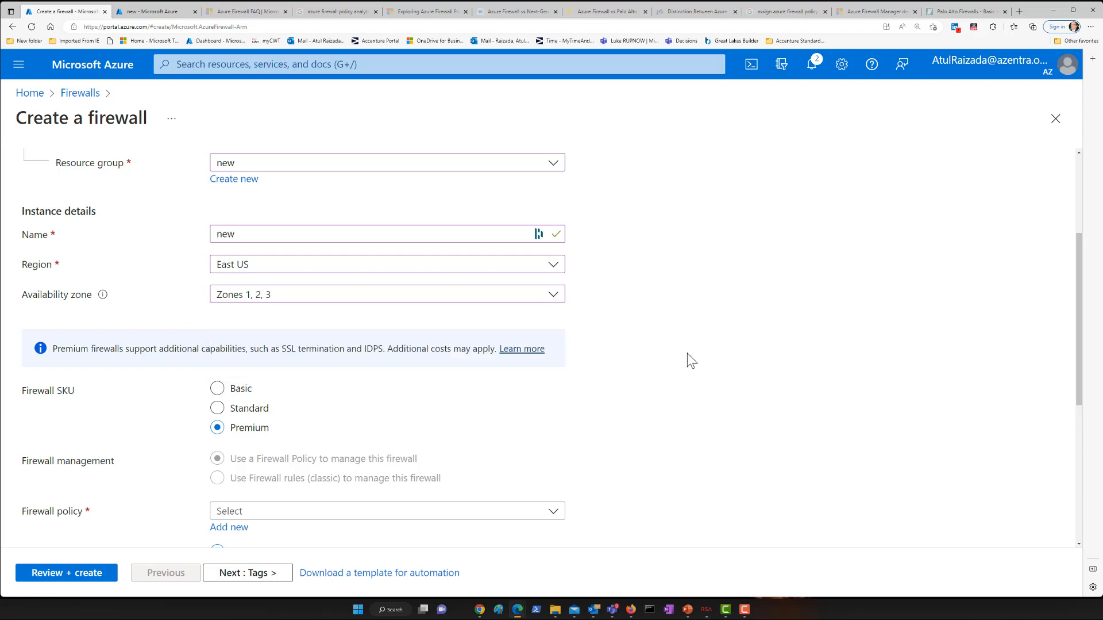
Switch the firewall SKU to Standard to compare the firewall management options, and set it back to Premium
scroll(699, 347, down, 1)
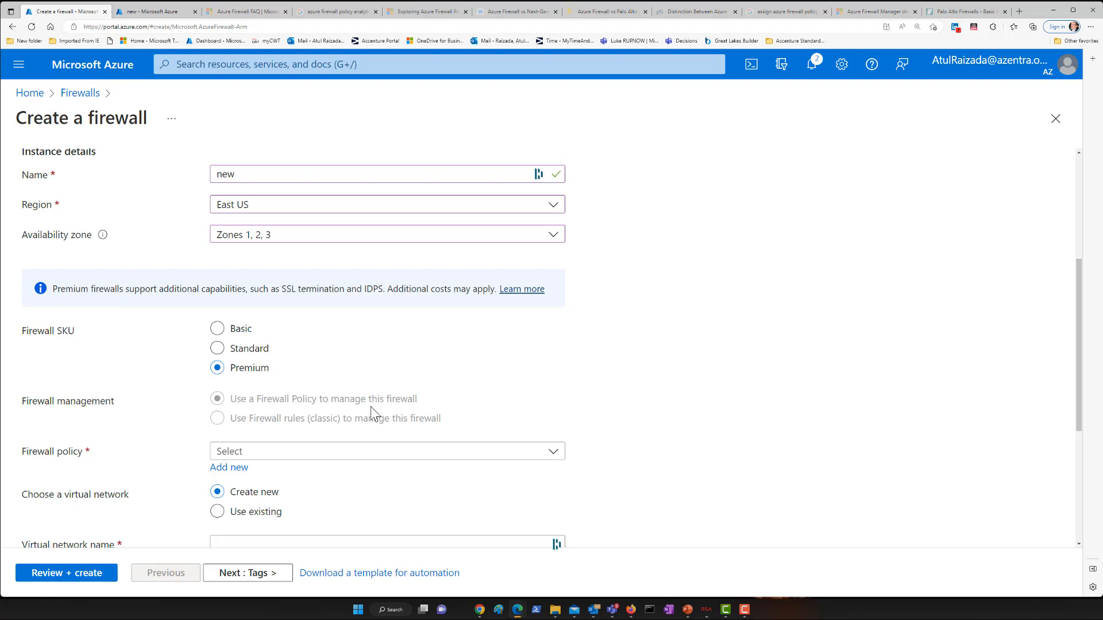
click(218, 349)
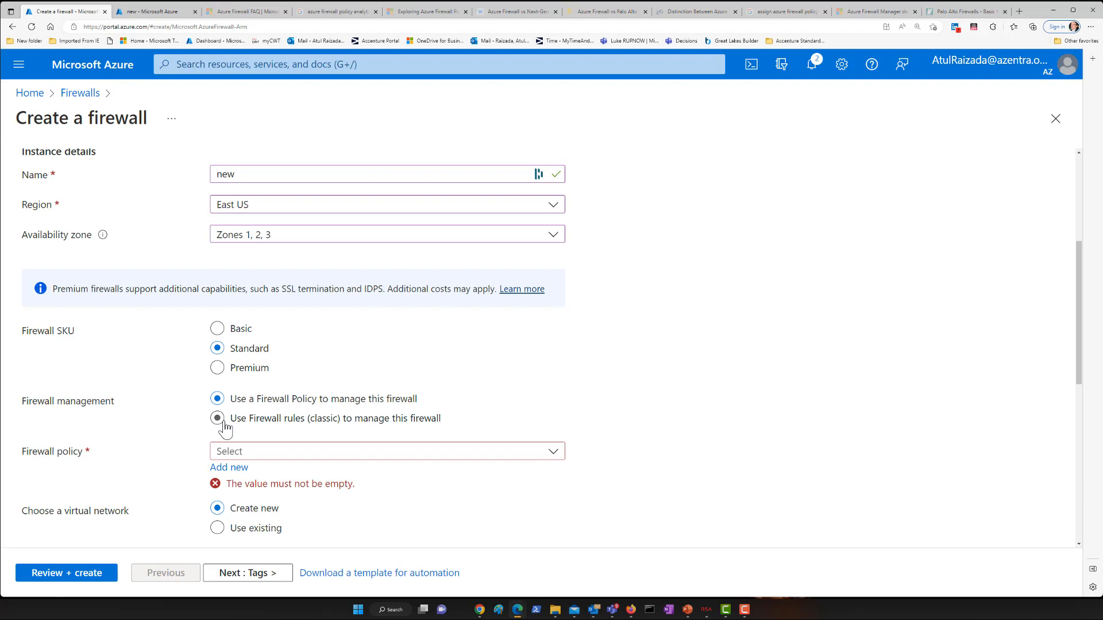
click(219, 370)
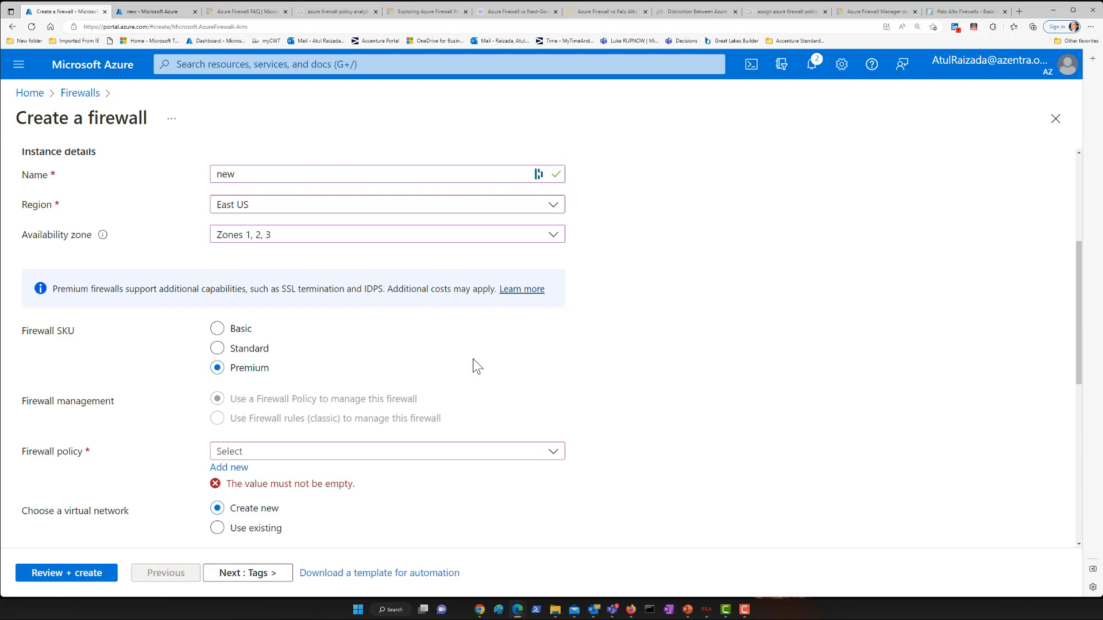
Check the existing firewall policies and add a new Premium-tier policy named "new" for the firewall
scroll(475, 367, down, 1)
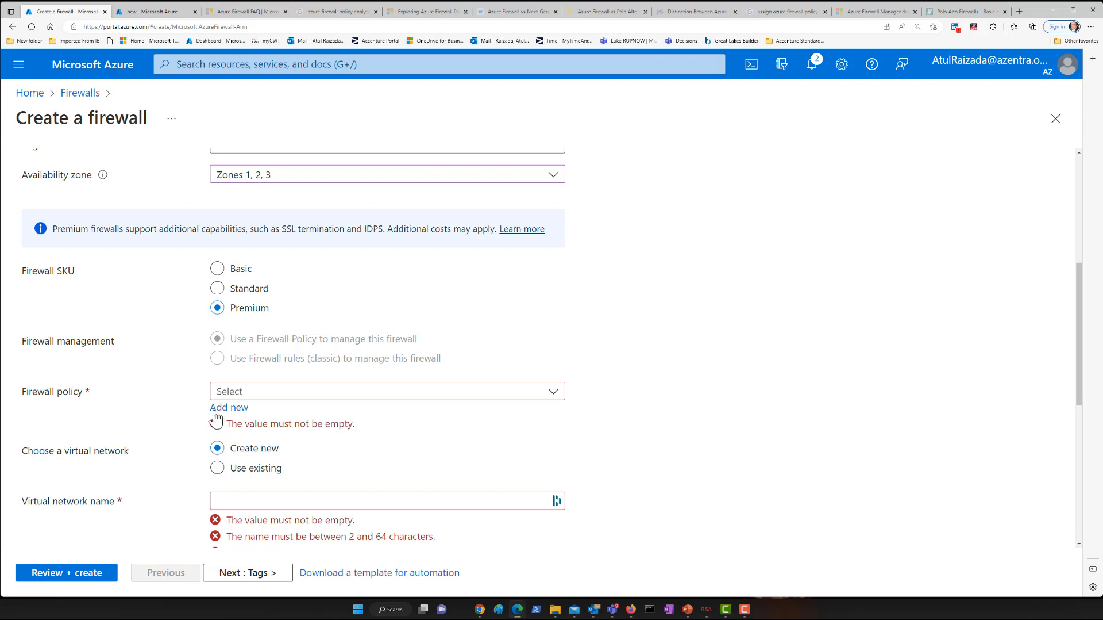
click(298, 396)
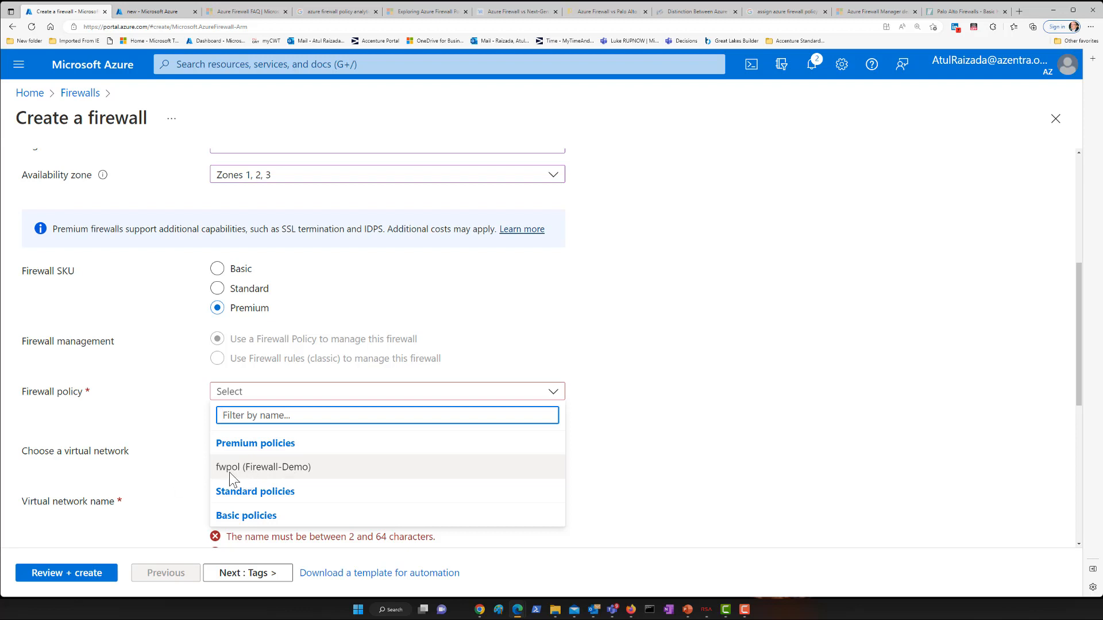
click(707, 409)
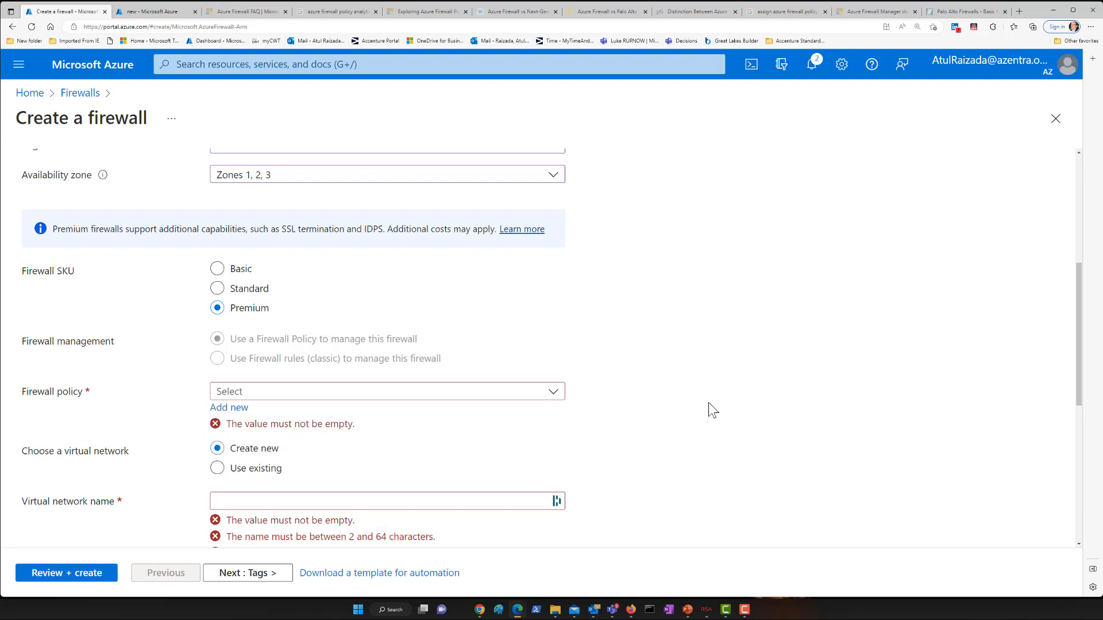
click(227, 412)
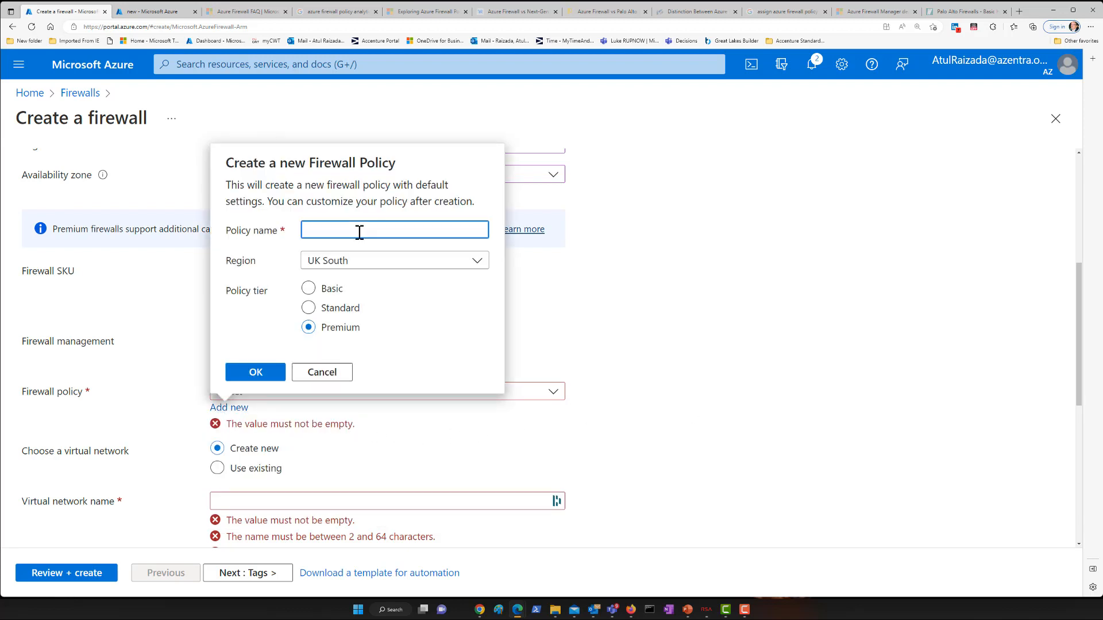
text(new)
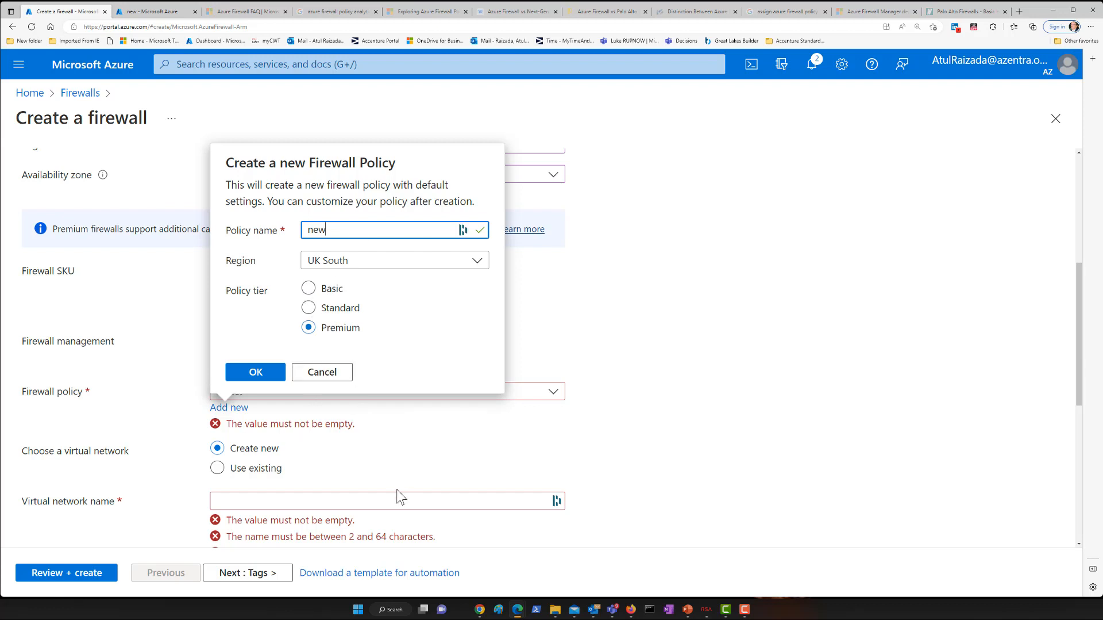
click(260, 375)
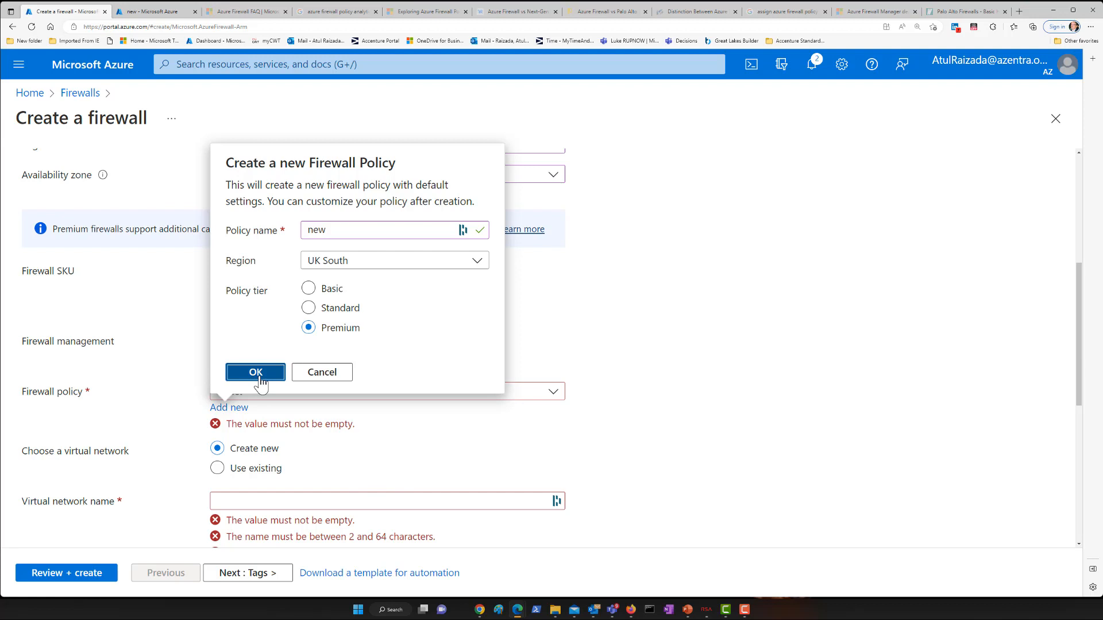
click(256, 372)
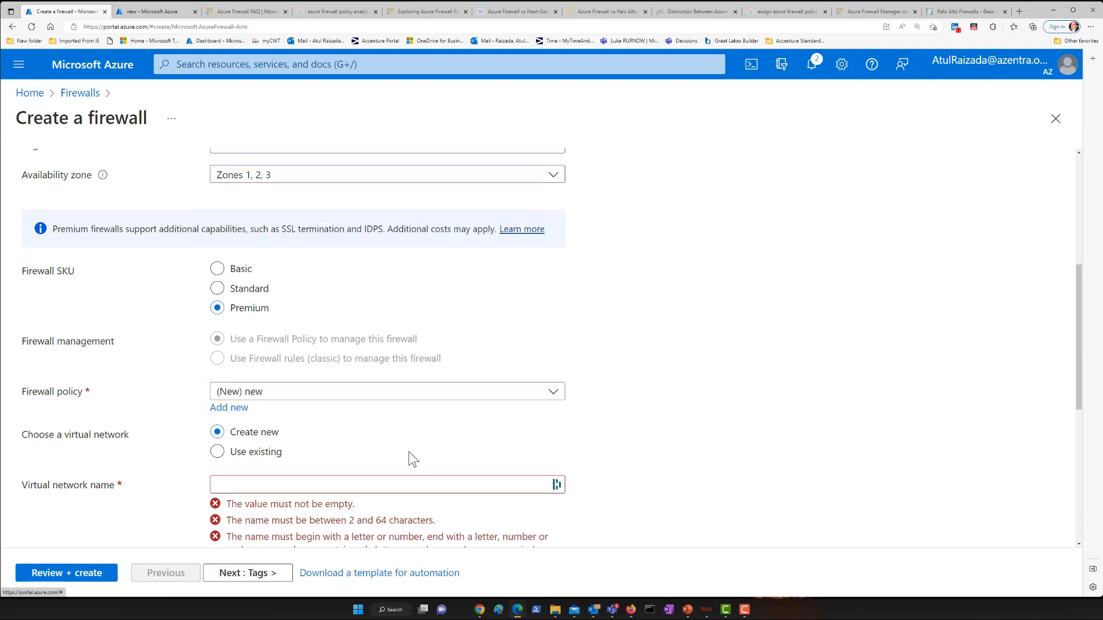
Choose to use an existing virtual network for the firewall and select the network "new"
scroll(885, 277, down, 1)
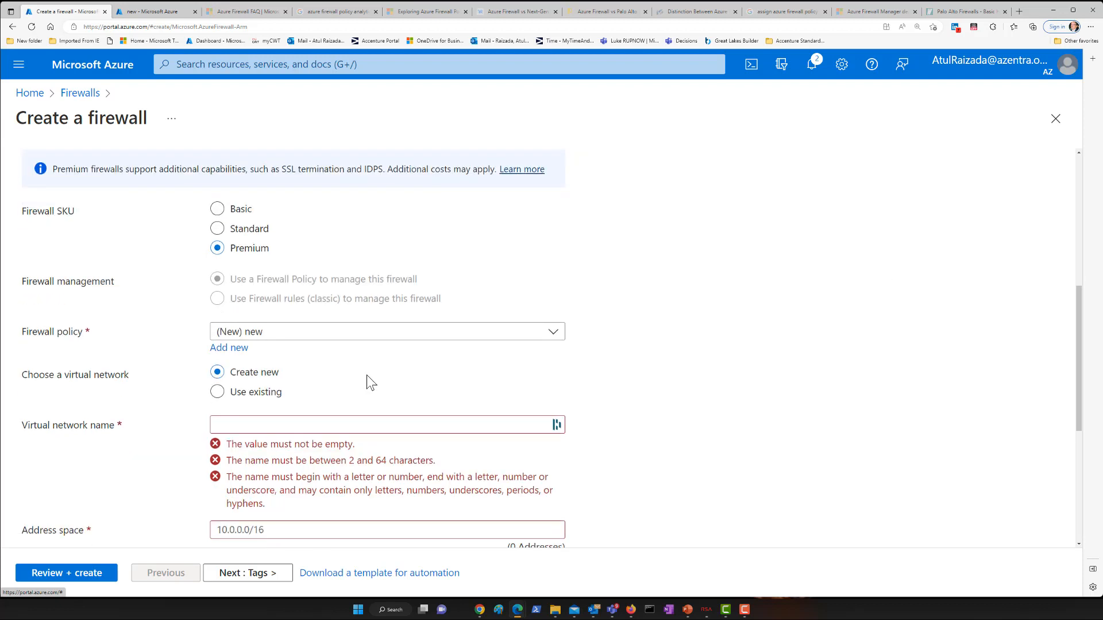
click(218, 392)
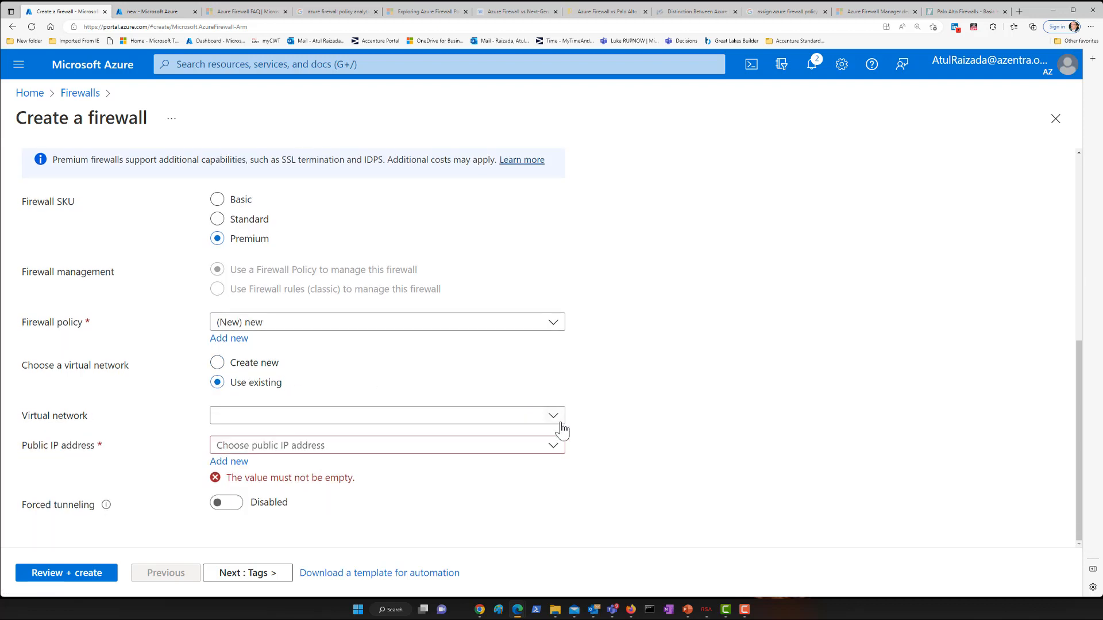
click(556, 423)
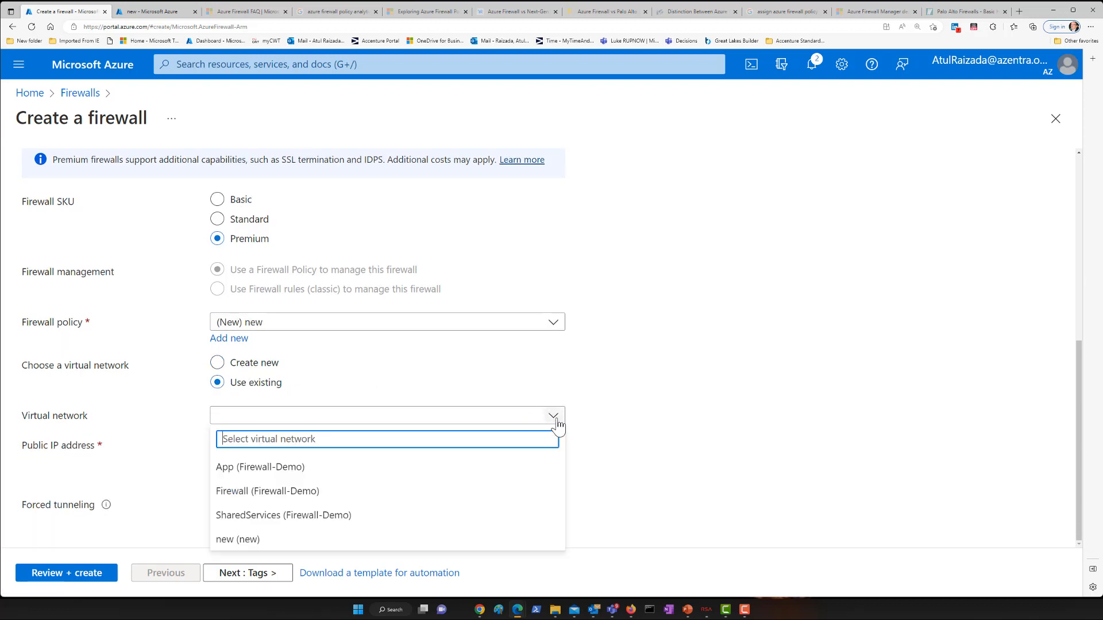
click(246, 540)
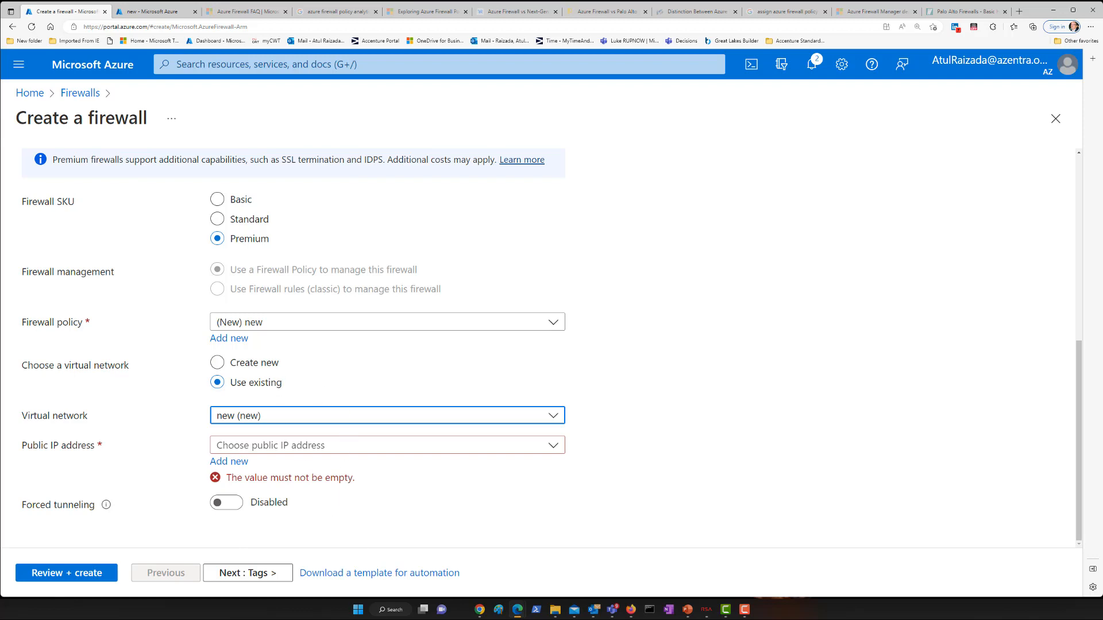
Check the name of the firewall subnet in the "new" virtual network and return to the firewall creation form
click(167, 12)
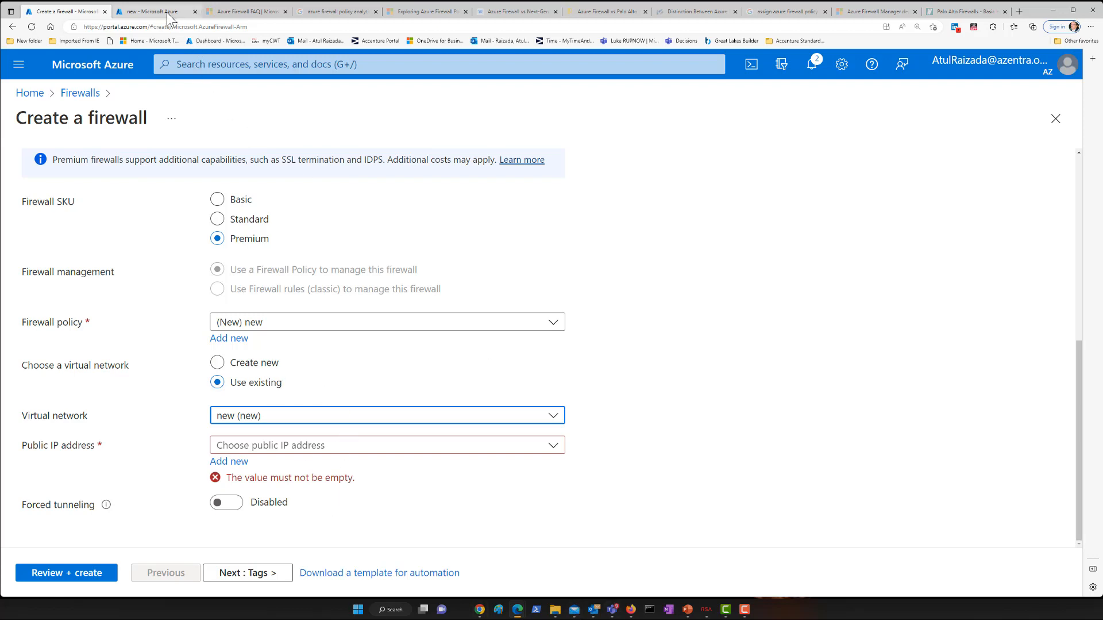
drag(543, 262, 460, 263)
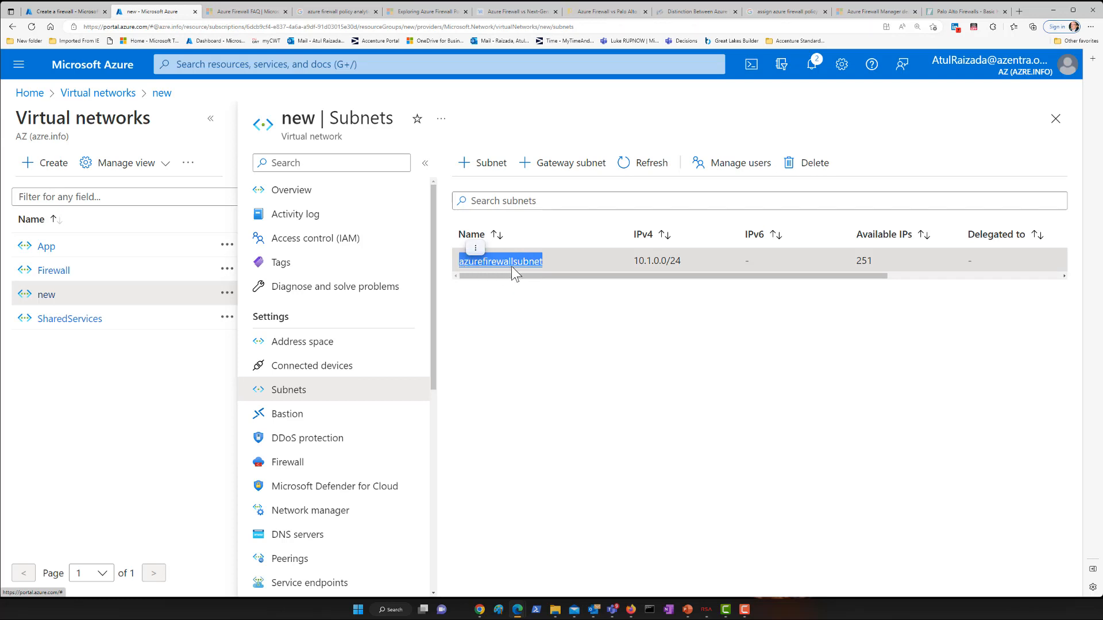
click(62, 11)
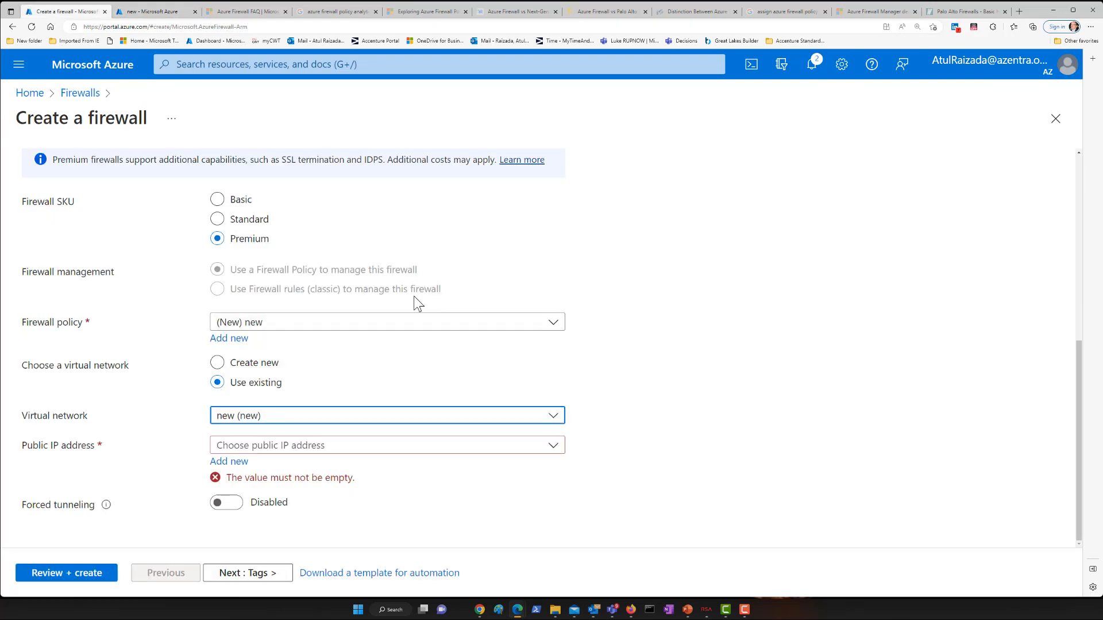
Add a new public IP address named "new" for the firewall
click(240, 463)
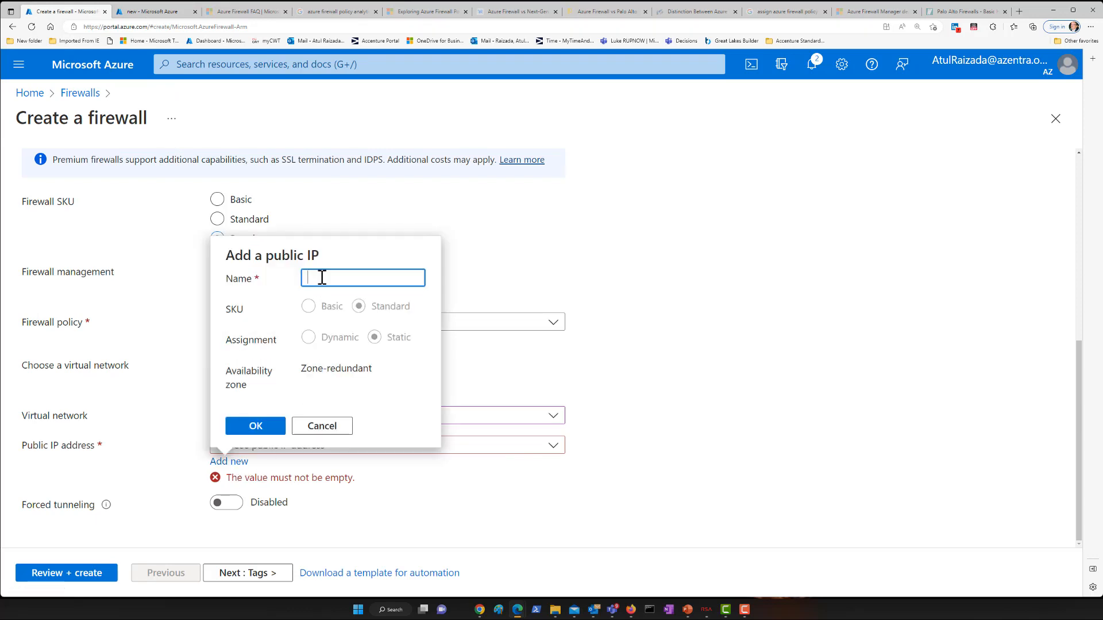
text(ndew)
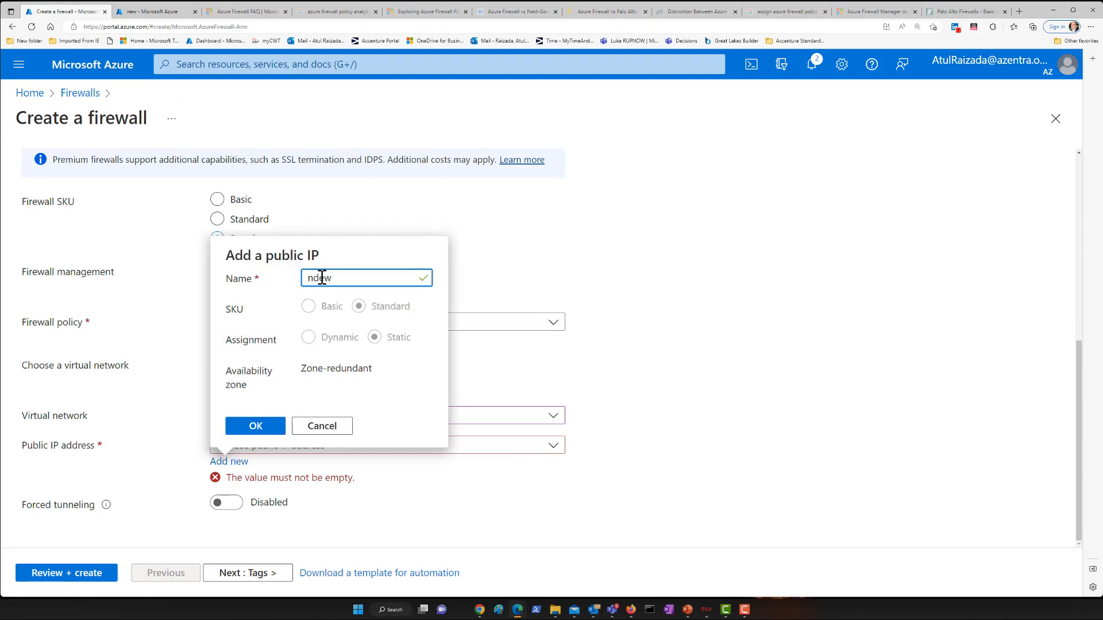
key(BackSpace)
key(BackSpace)
text(ew)
click(255, 425)
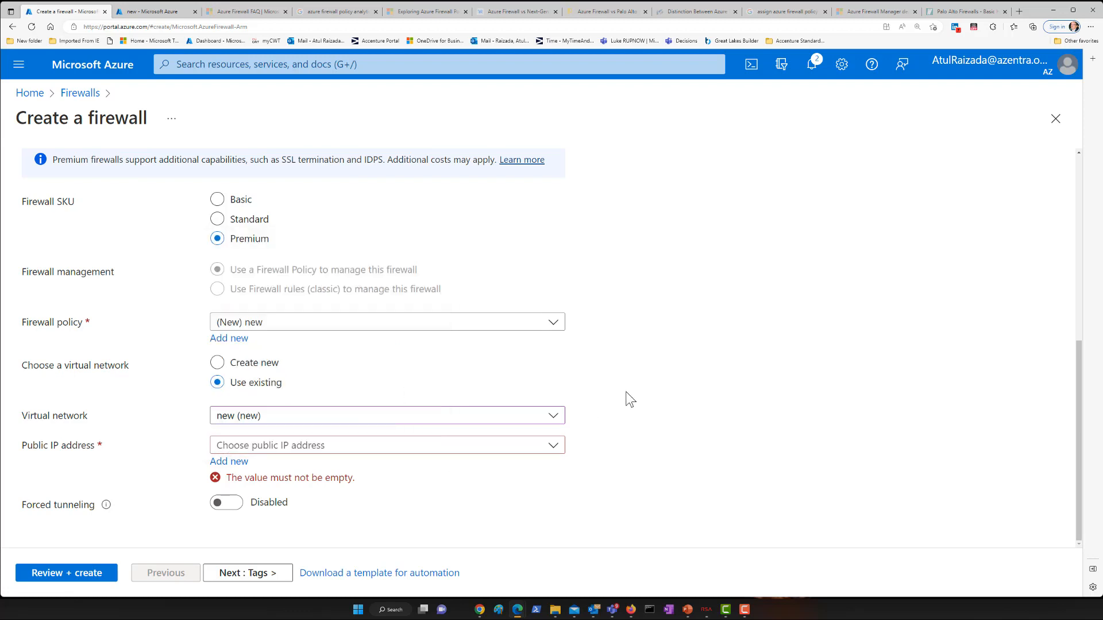
Leave the tags empty, review the firewall's configuration summary, and close the form without creating the firewall
click(247, 572)
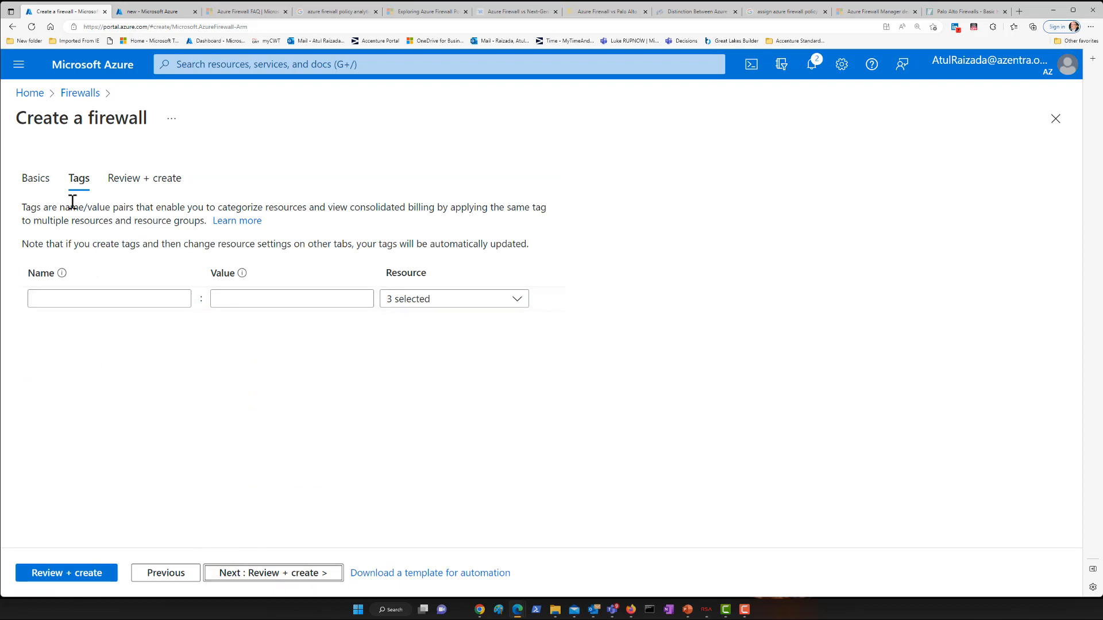
click(285, 578)
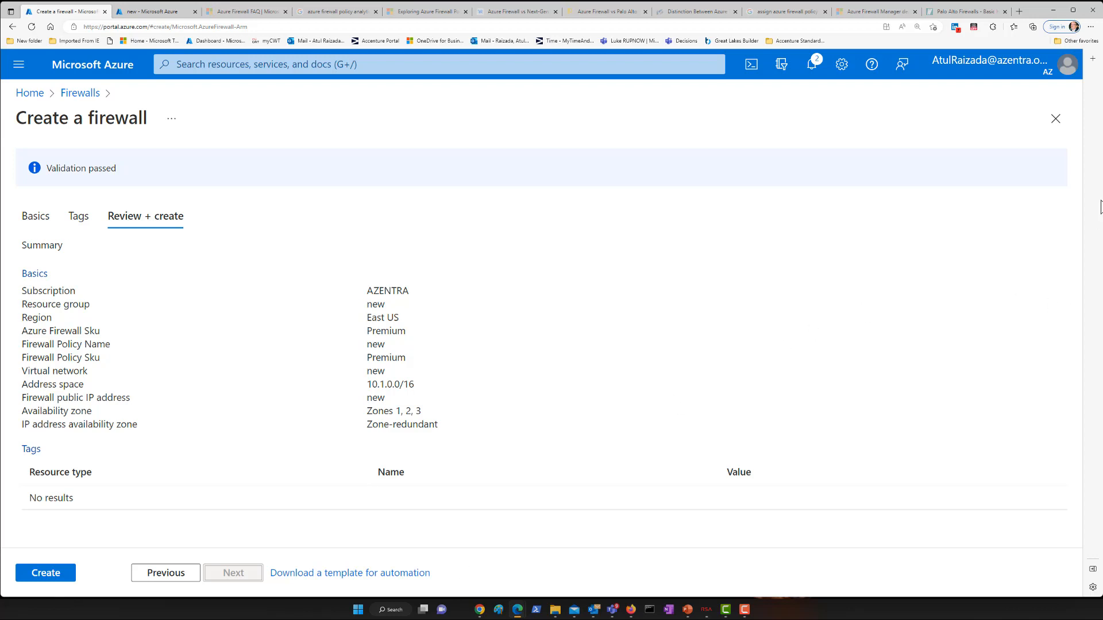
click(1057, 125)
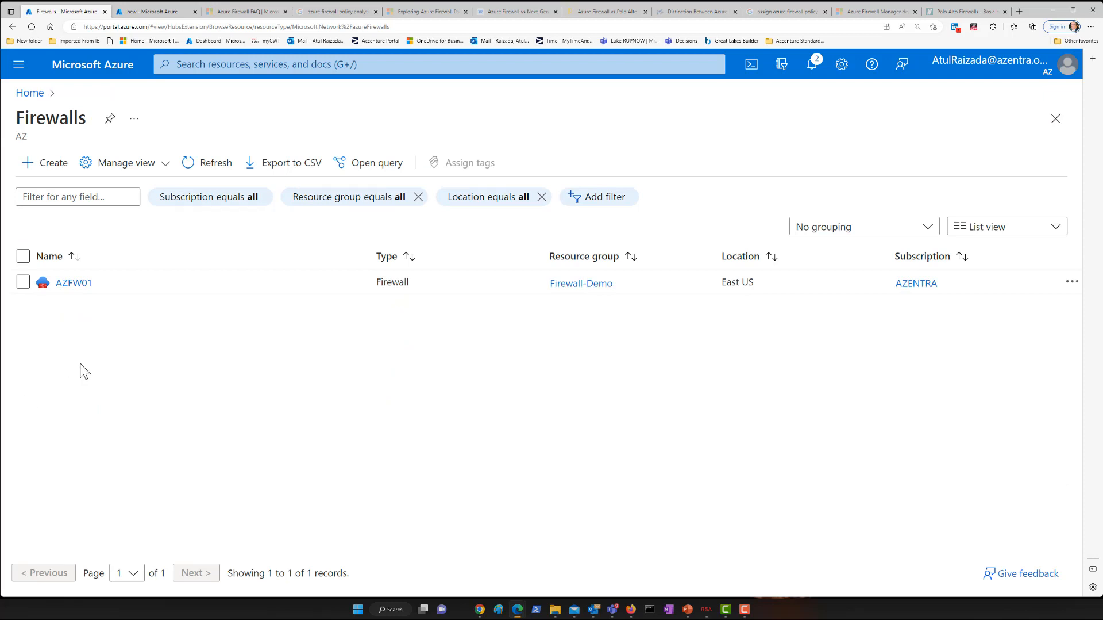
Open the existing firewall AZFW01 and look over its access control and public IP configuration pages
click(74, 287)
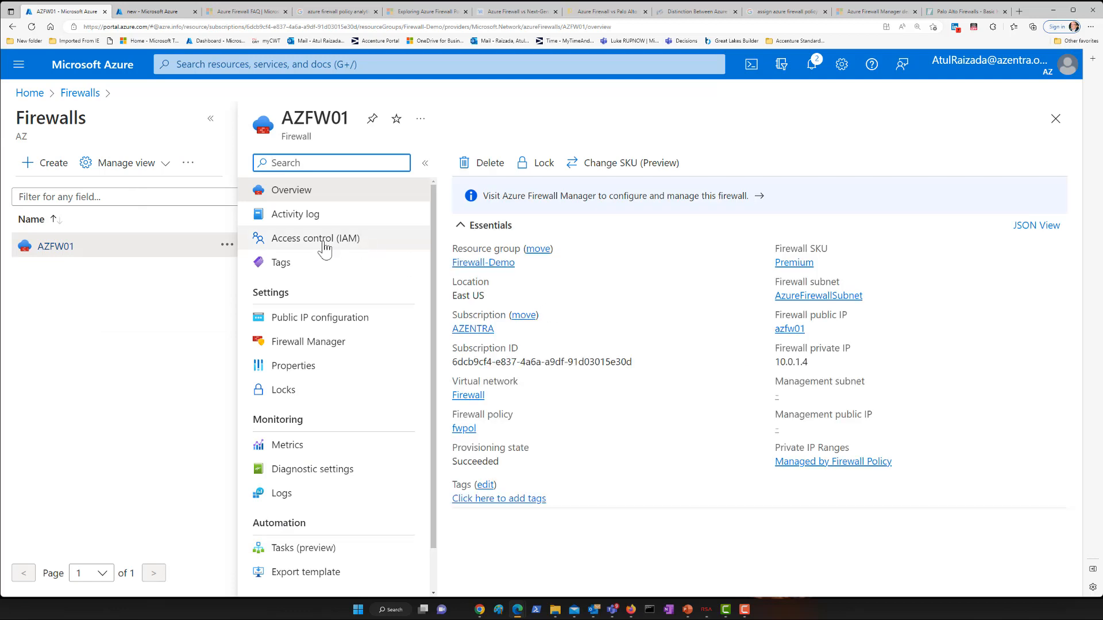
click(323, 240)
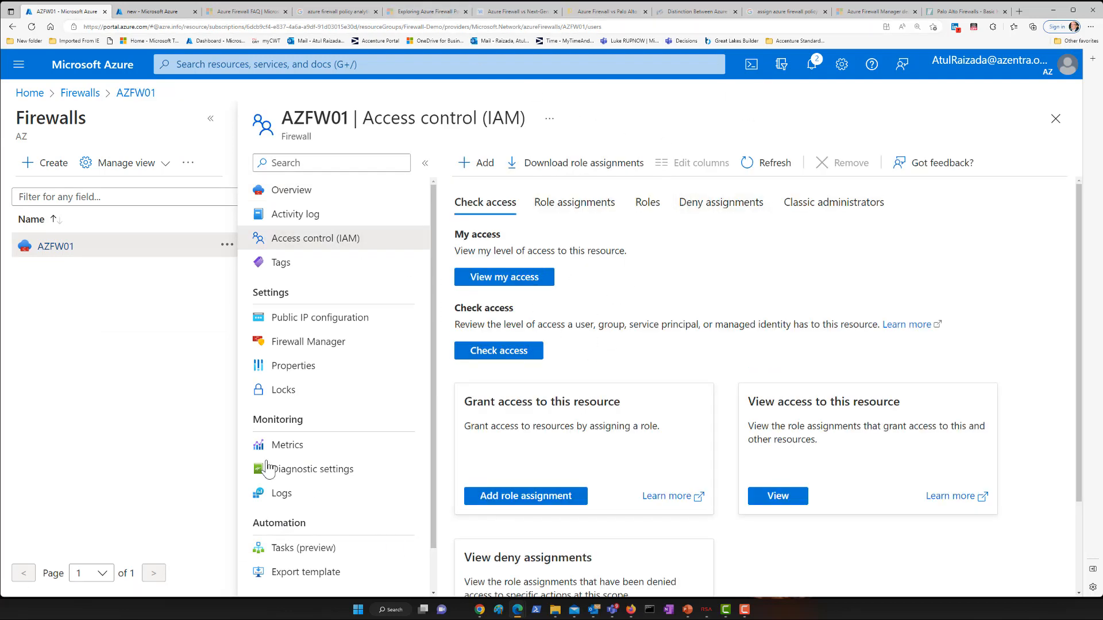
click(343, 326)
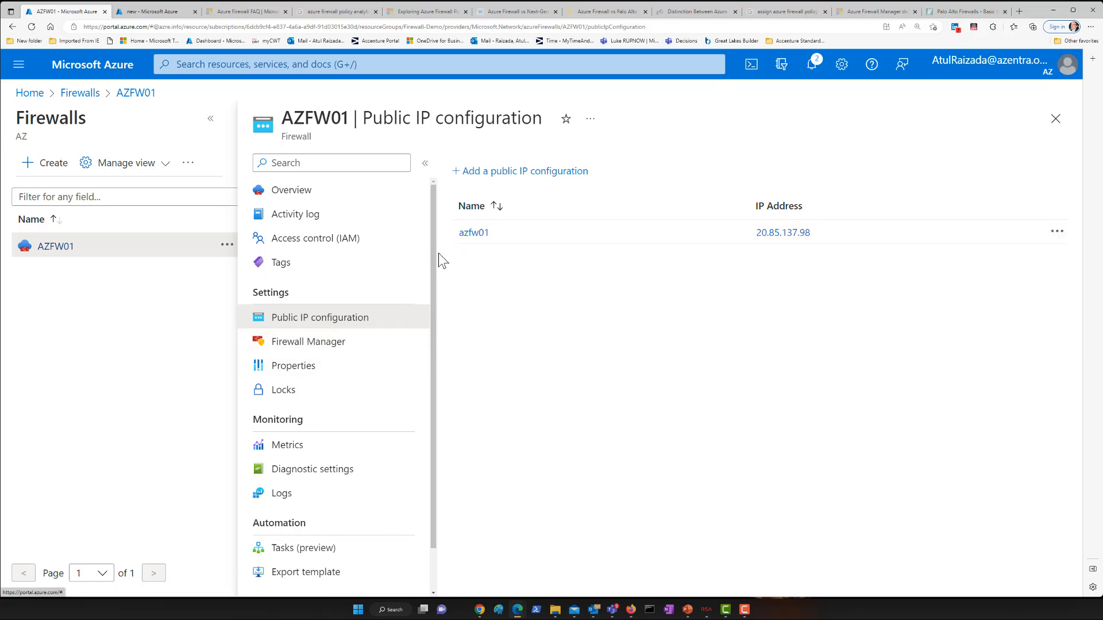
scroll(436, 280, down, 1)
scroll(437, 282, down, 2)
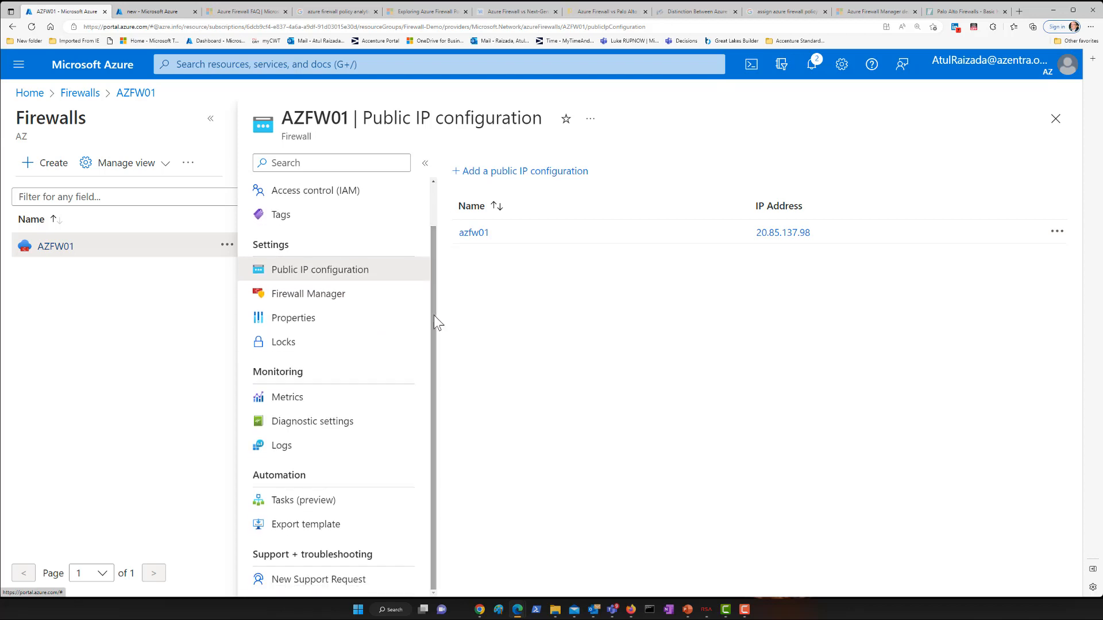
Start adding a diagnostic setting to AZFW01, include the allLogs category group, and look through the log categories
click(312, 428)
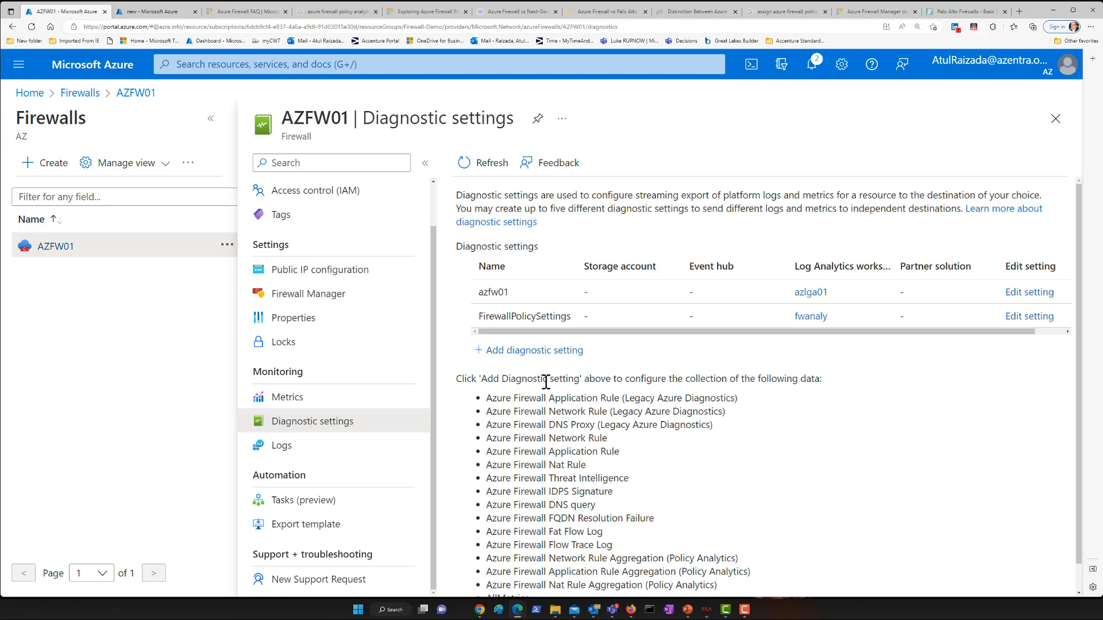
click(532, 351)
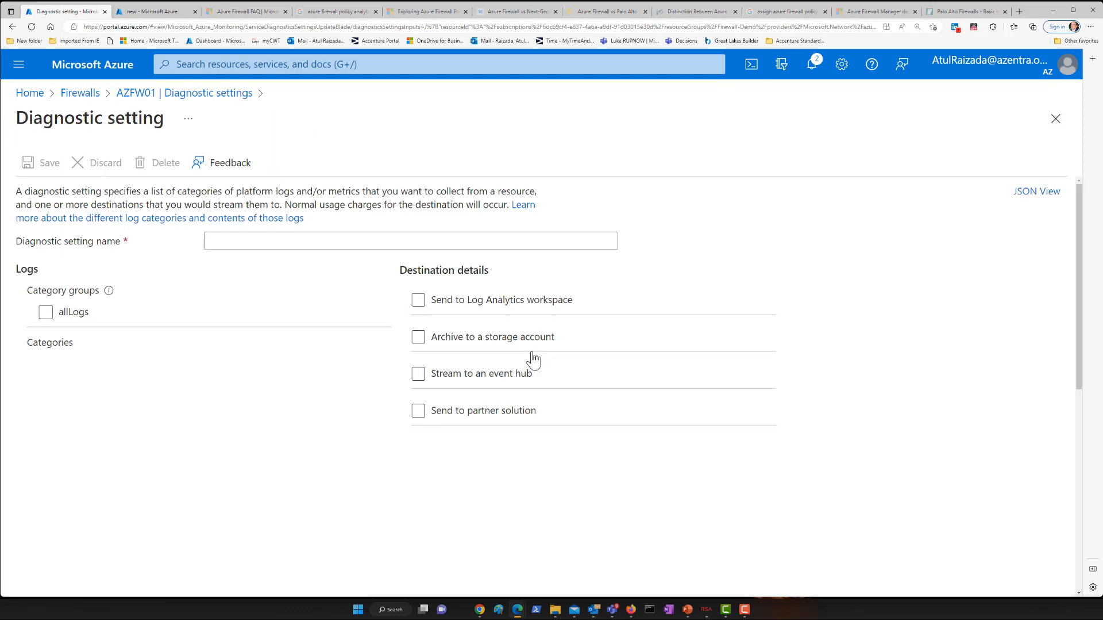
click(46, 312)
scroll(148, 404, down, 2)
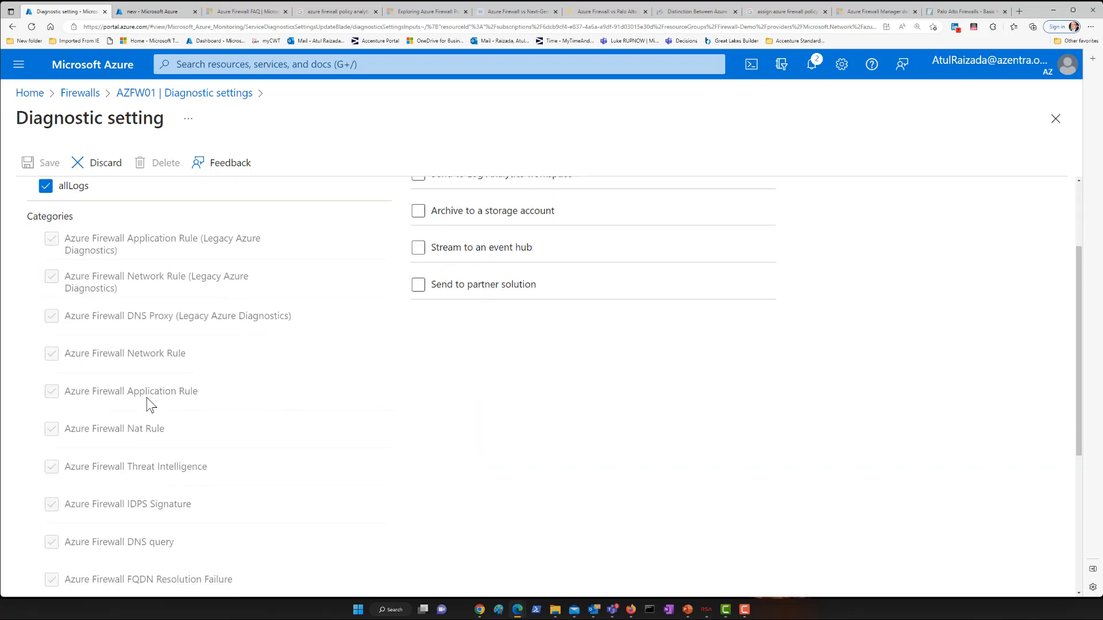
scroll(209, 392, down, 3)
scroll(209, 393, down, 2)
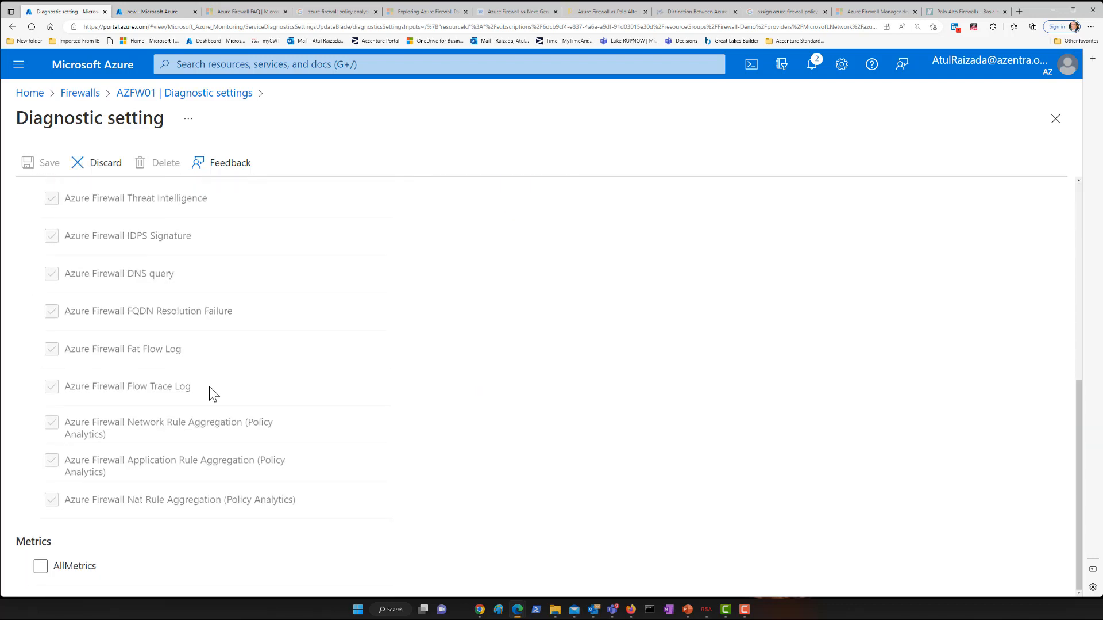
scroll(209, 393, up, 7)
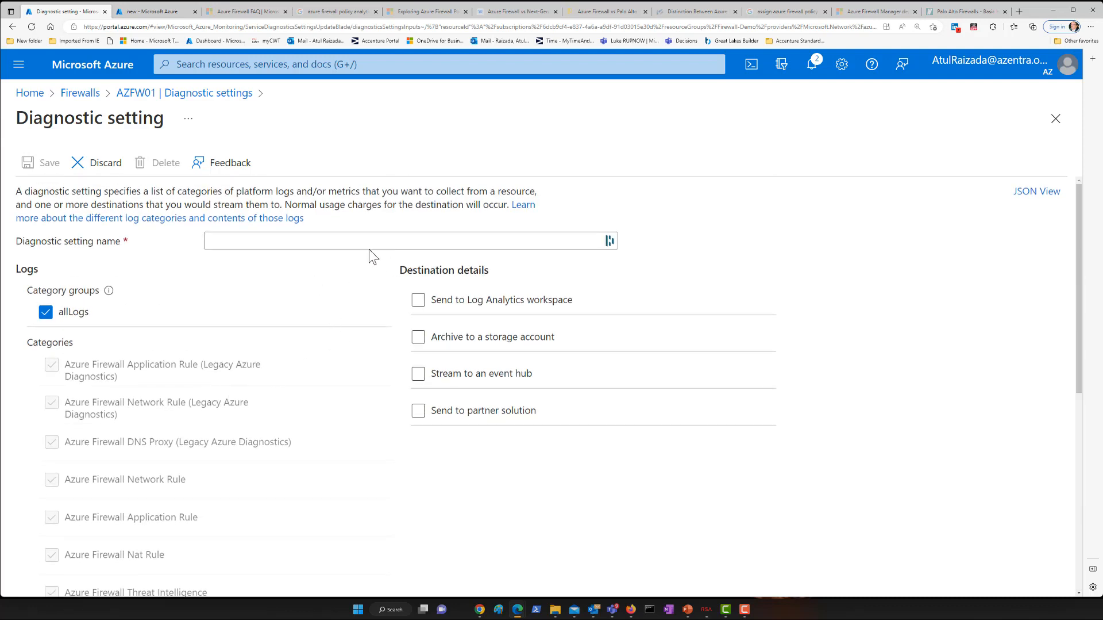
Name the diagnostic setting "new" and send its logs to the fwanaly Log Analytics workspace
click(315, 239)
text(n)
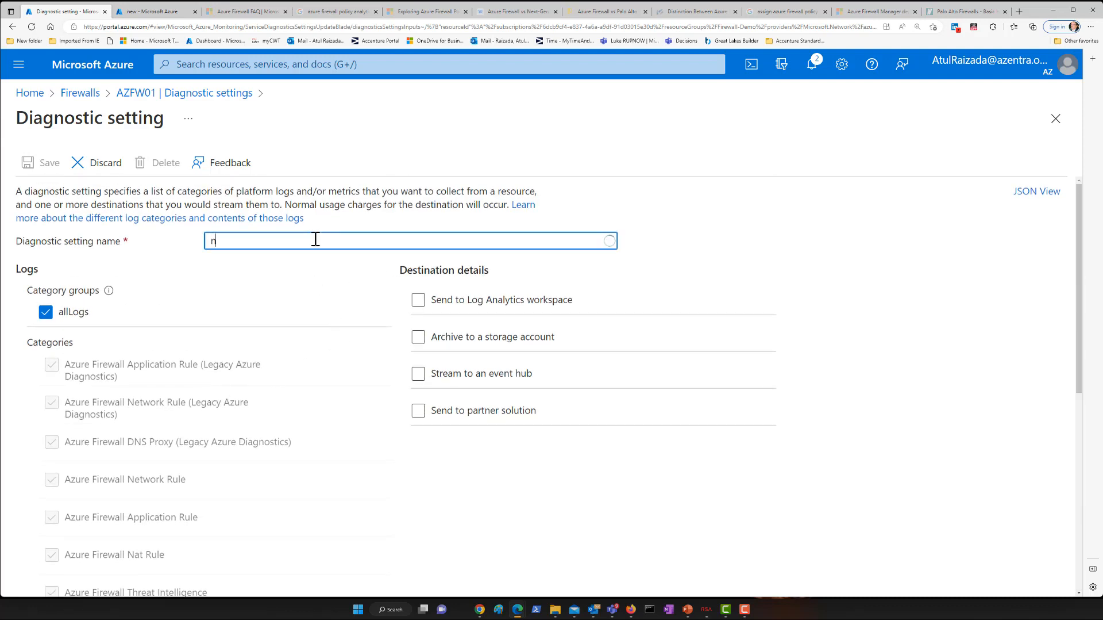
text(ew)
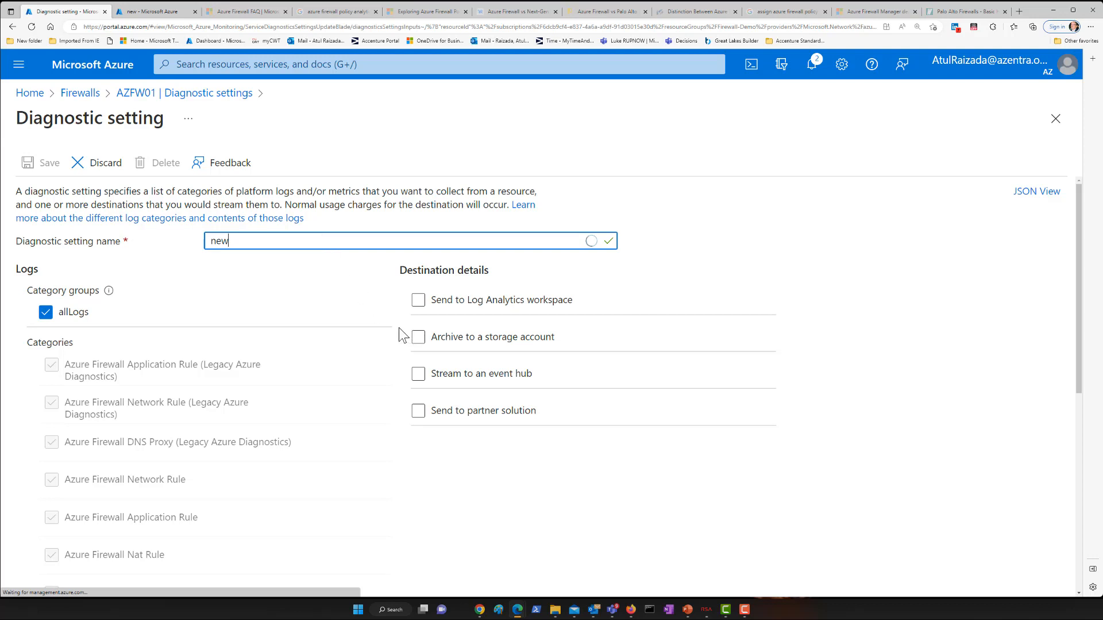
click(435, 342)
click(459, 412)
click(419, 301)
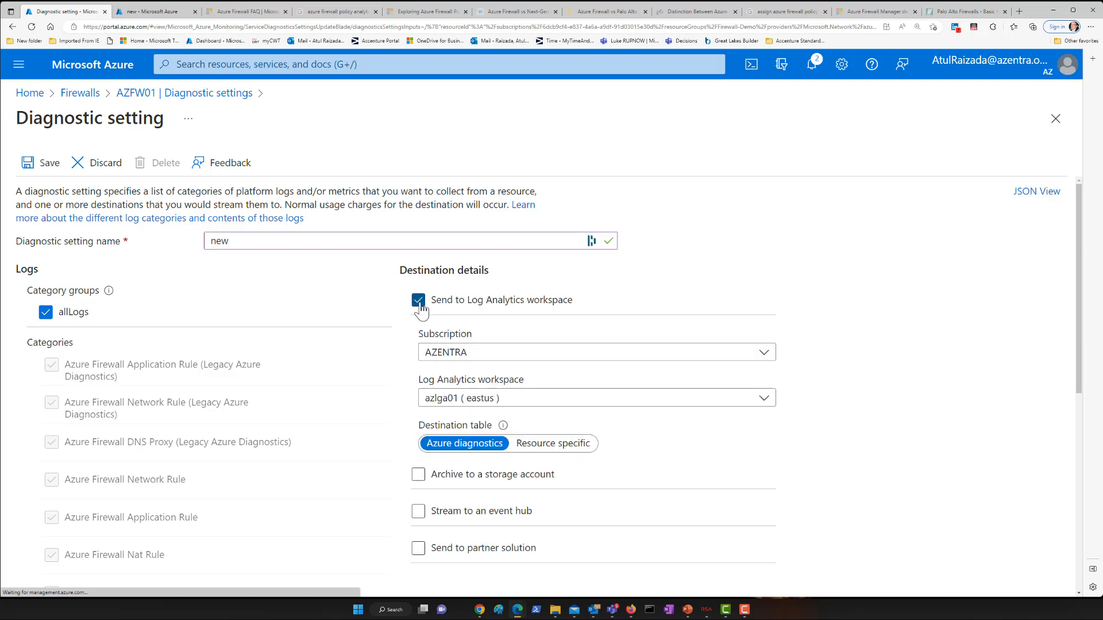
click(508, 403)
click(458, 475)
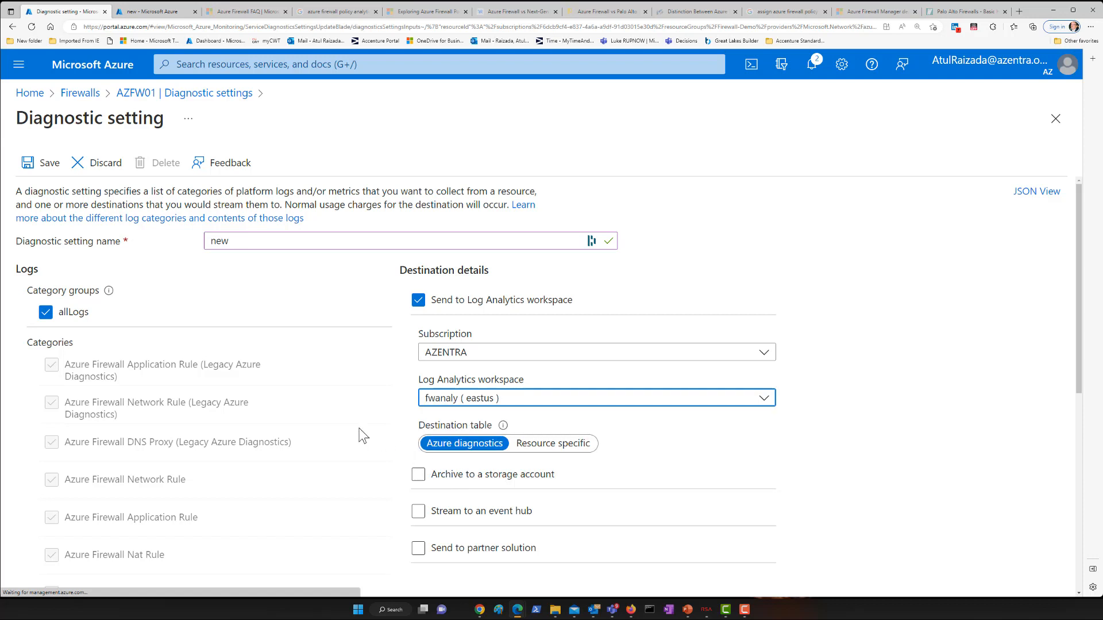
Check the destination table options and discard the unsaved diagnostic setting
scroll(450, 440, down, 1)
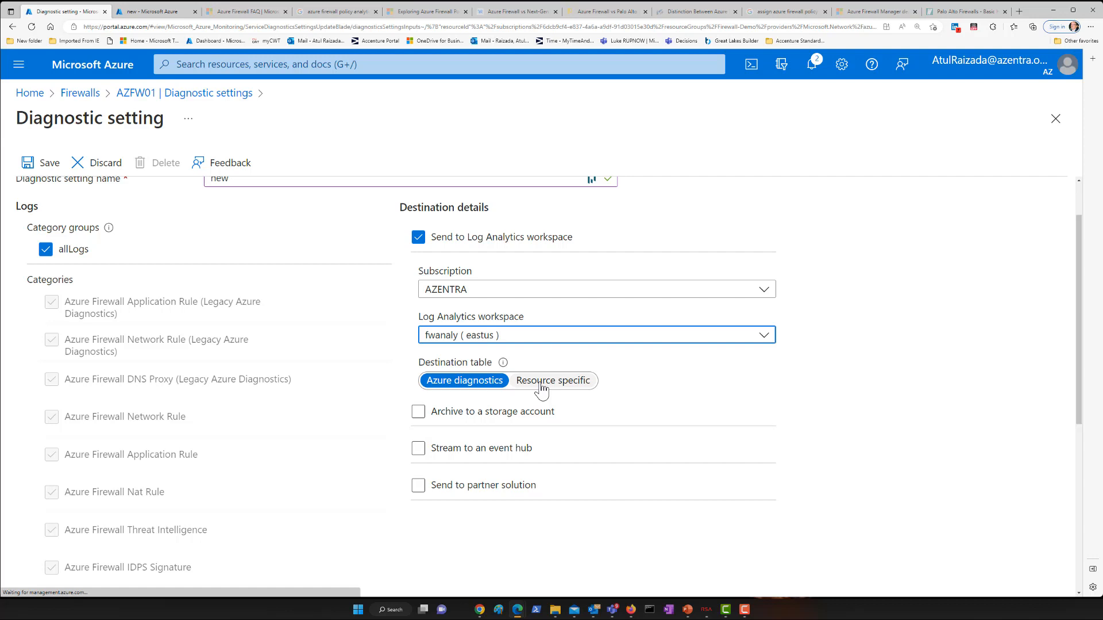
mouse_move(502, 368)
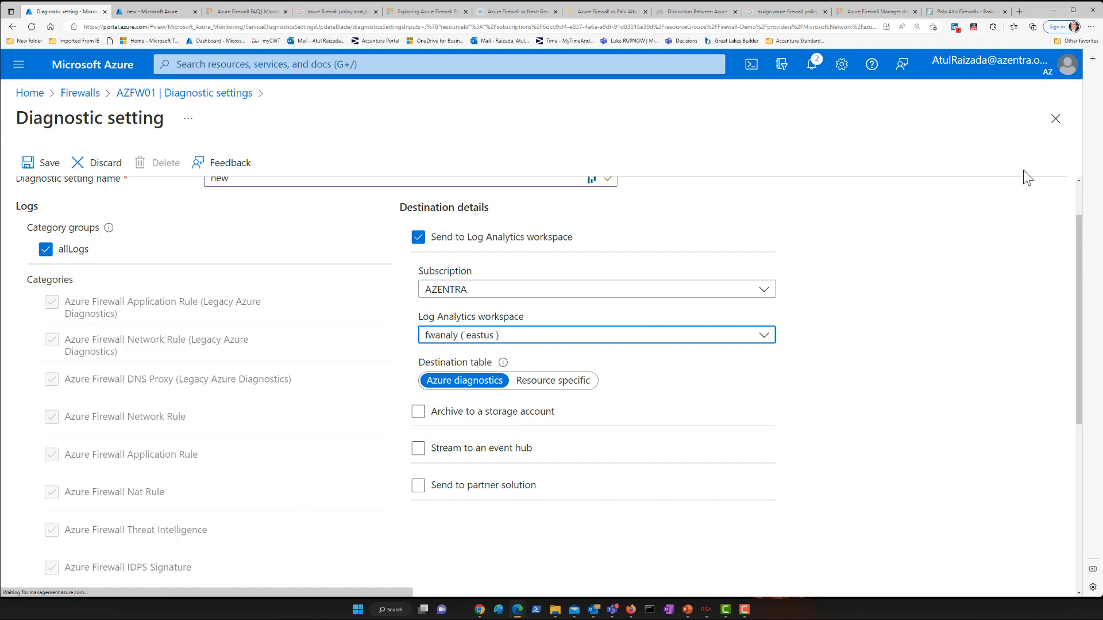
click(1056, 119)
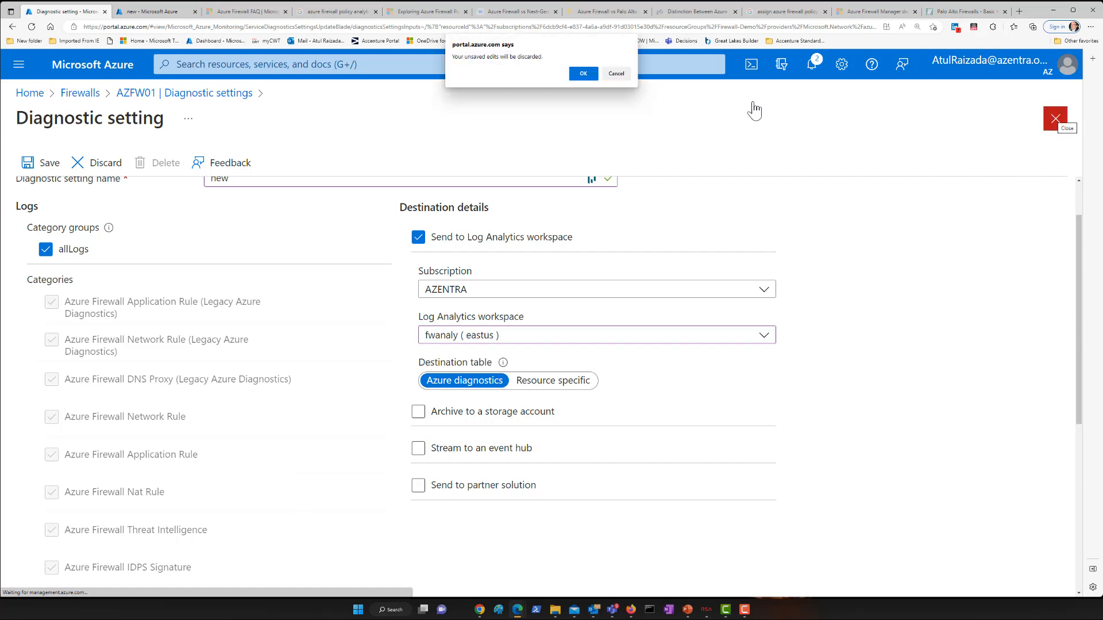
click(582, 74)
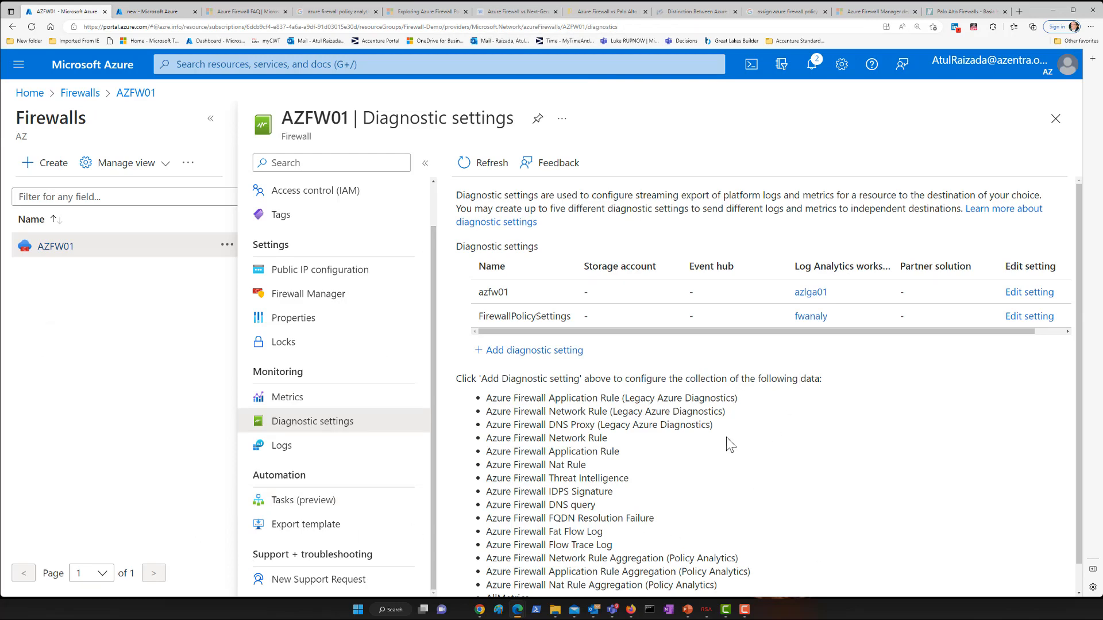
Change the azfw01 diagnostic setting's destination table to Resource specific, save it, and return to the firewall's diagnostic settings
click(1031, 293)
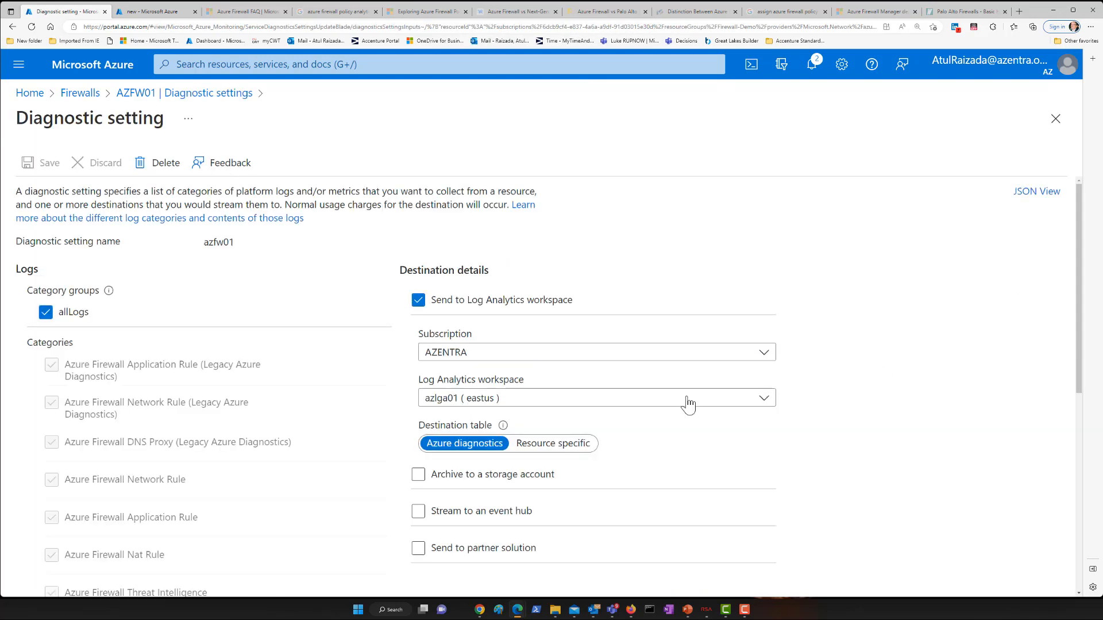
click(563, 444)
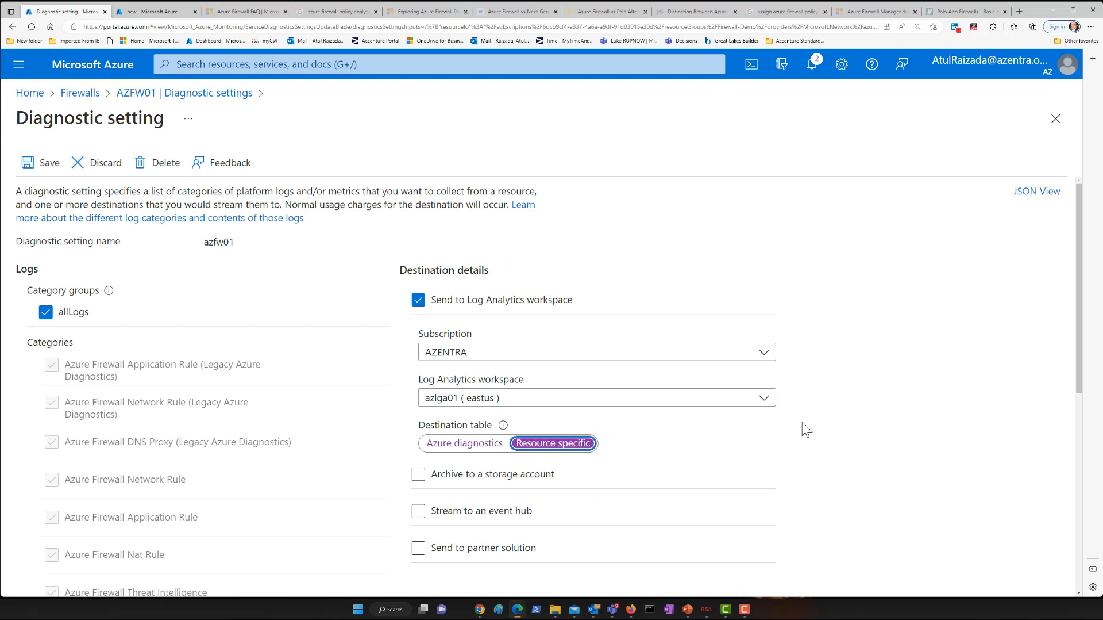
click(49, 175)
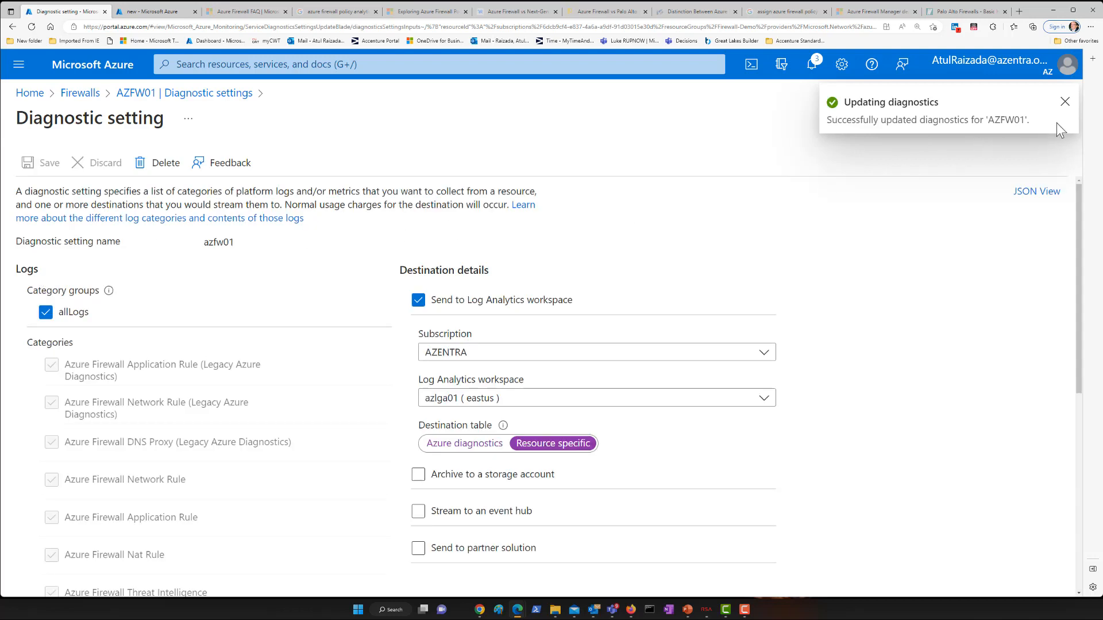
click(1065, 102)
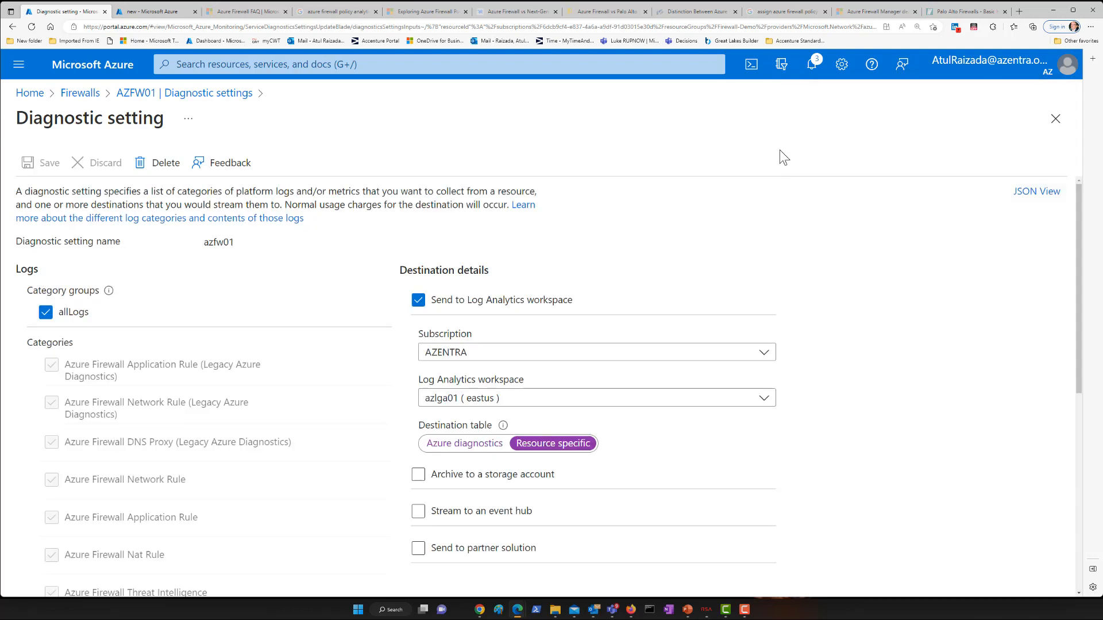
click(141, 94)
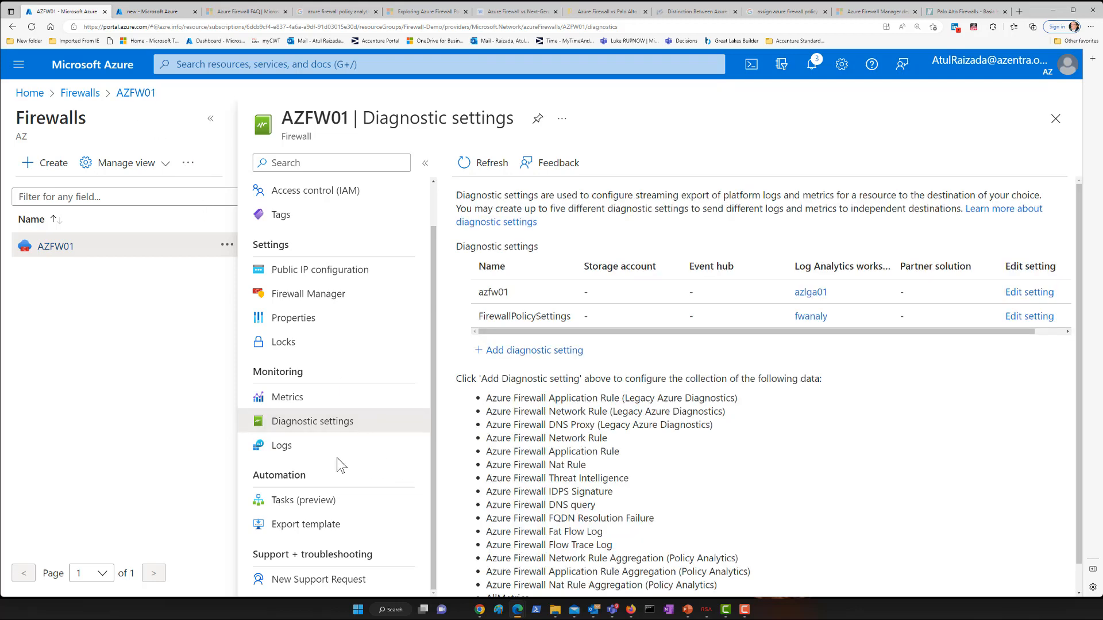
View the Logs page of AZFW01, dismiss the predefined queries, and return to the firewalls list
click(282, 448)
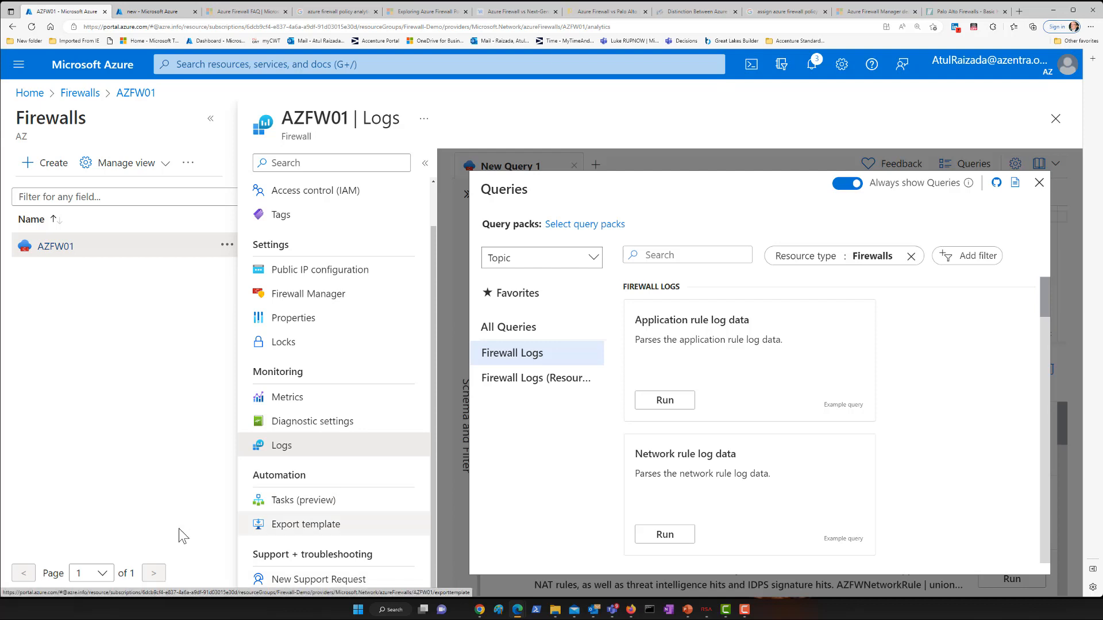
click(1039, 182)
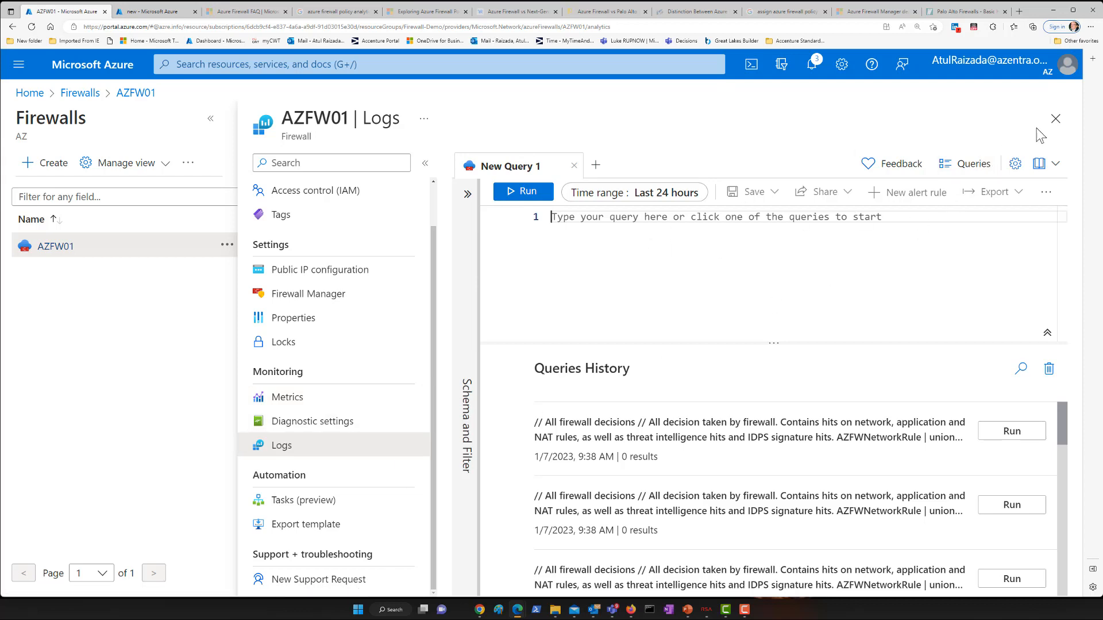
click(1056, 119)
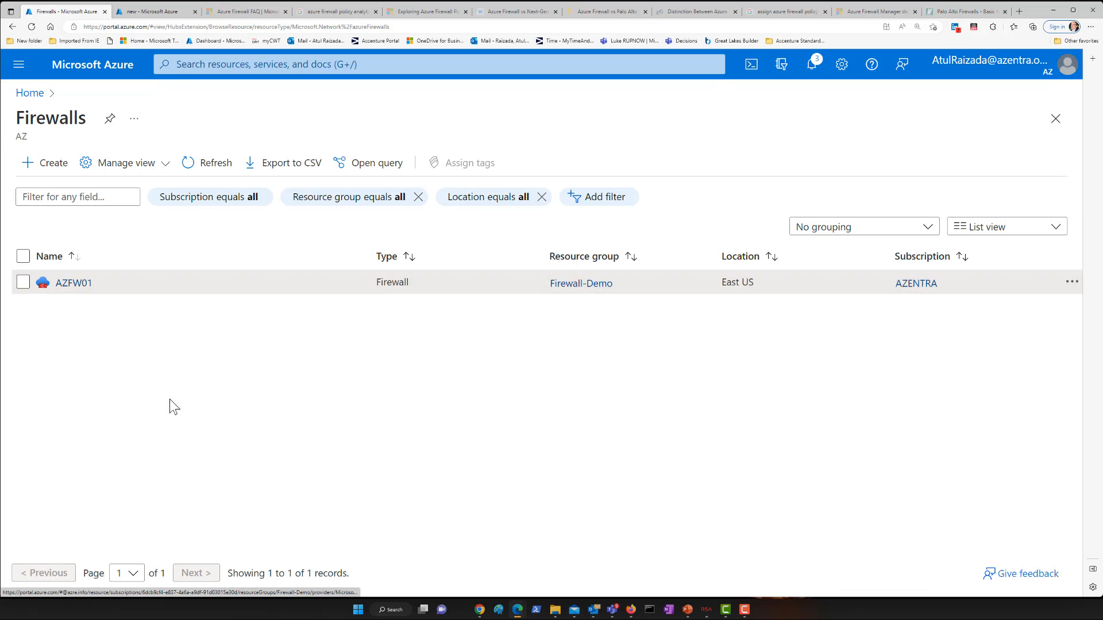
Reopen AZFW01 and check which metrics can be charted for the firewall
click(74, 283)
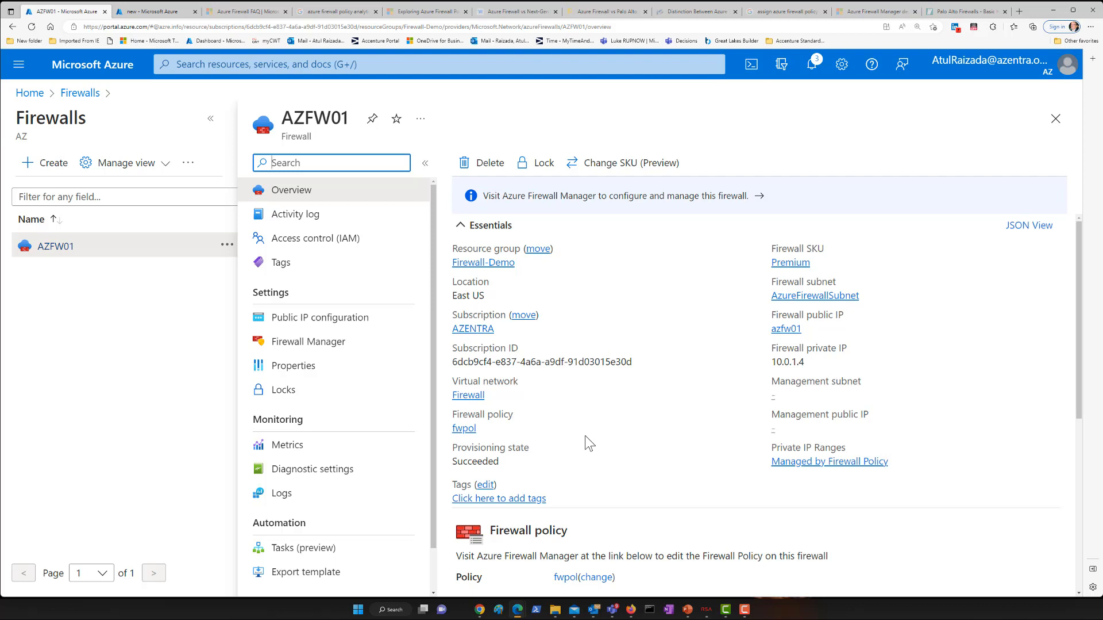
click(277, 447)
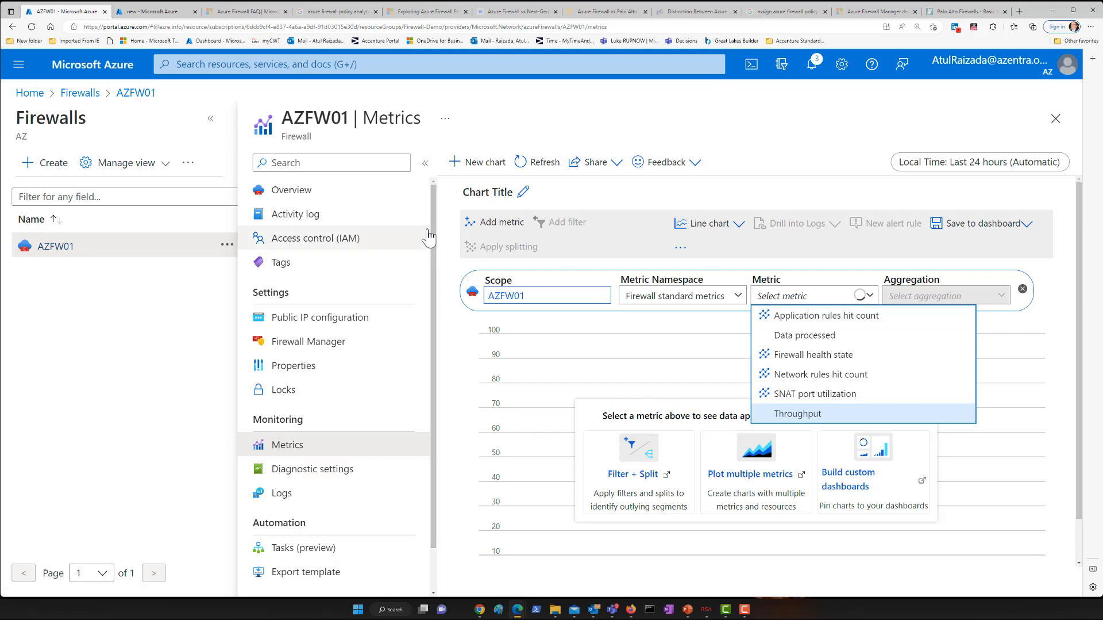
mouse_move(436, 270)
mouse_down()
mouse_move(437, 313)
mouse_move(436, 258)
mouse_up()
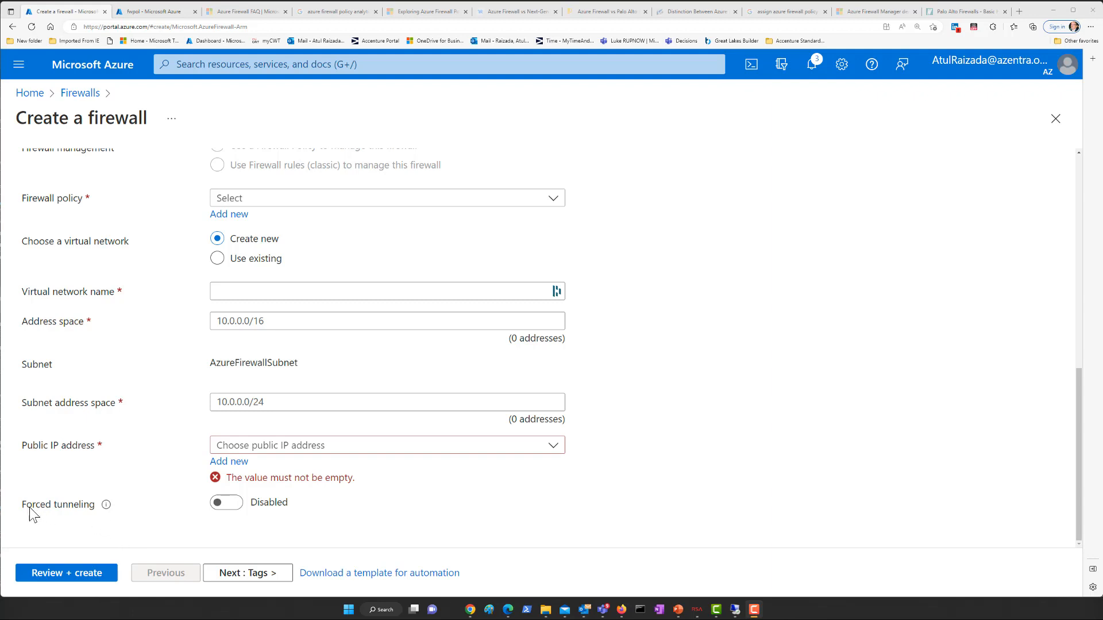
Check the forced tunneling information on the firewall creation form, and examine the parent policy choices of the fwpol policy
mouse_move(104, 506)
click(154, 19)
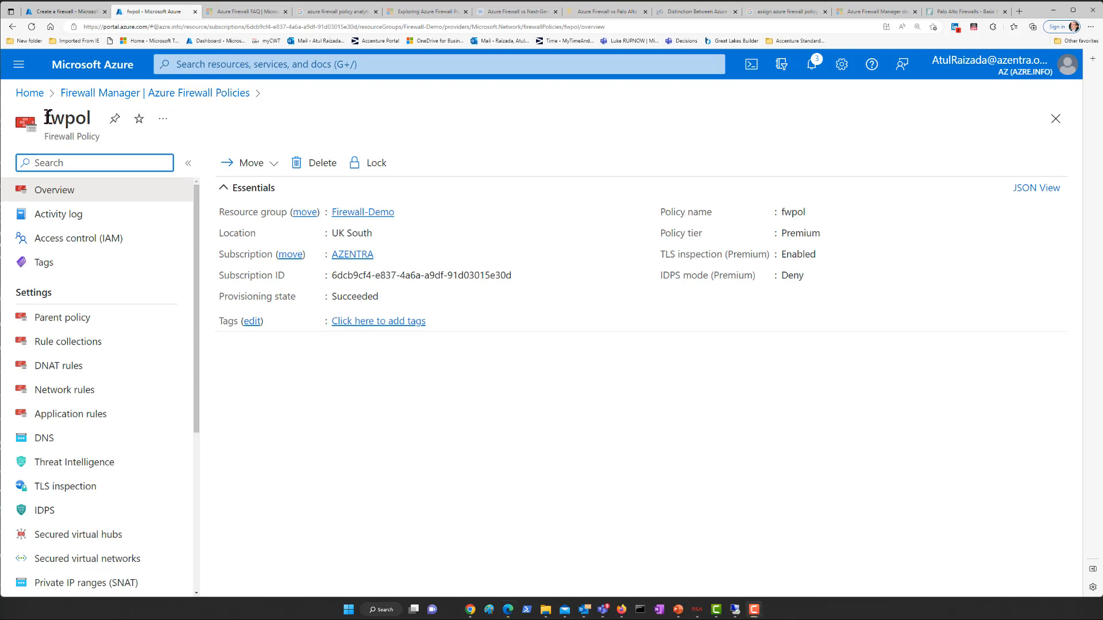
drag(48, 117, 92, 118)
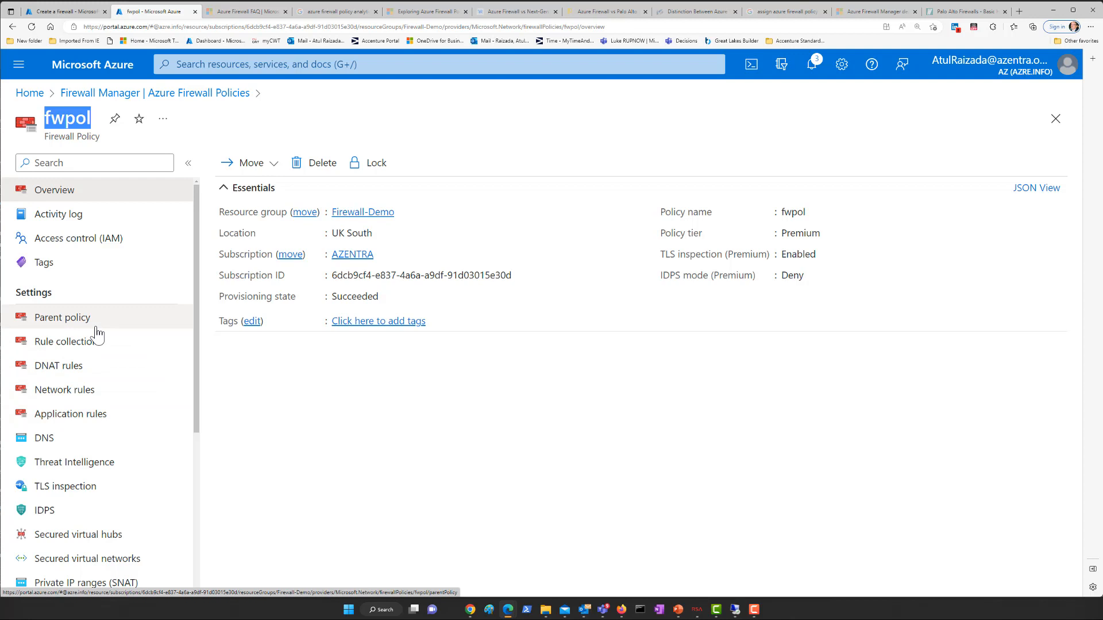
click(96, 326)
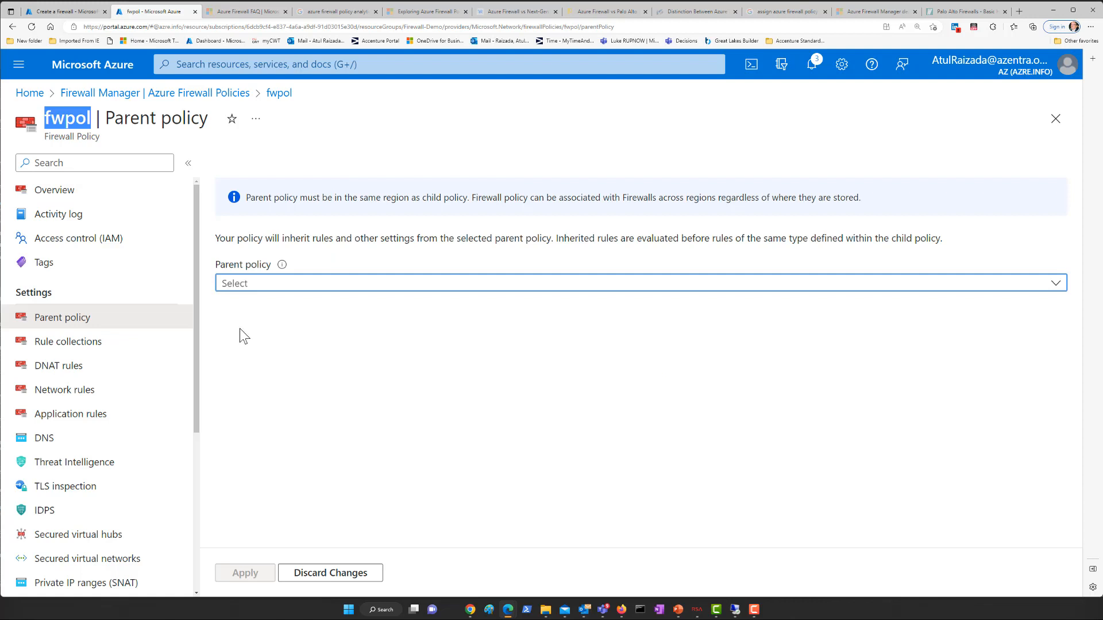
click(260, 285)
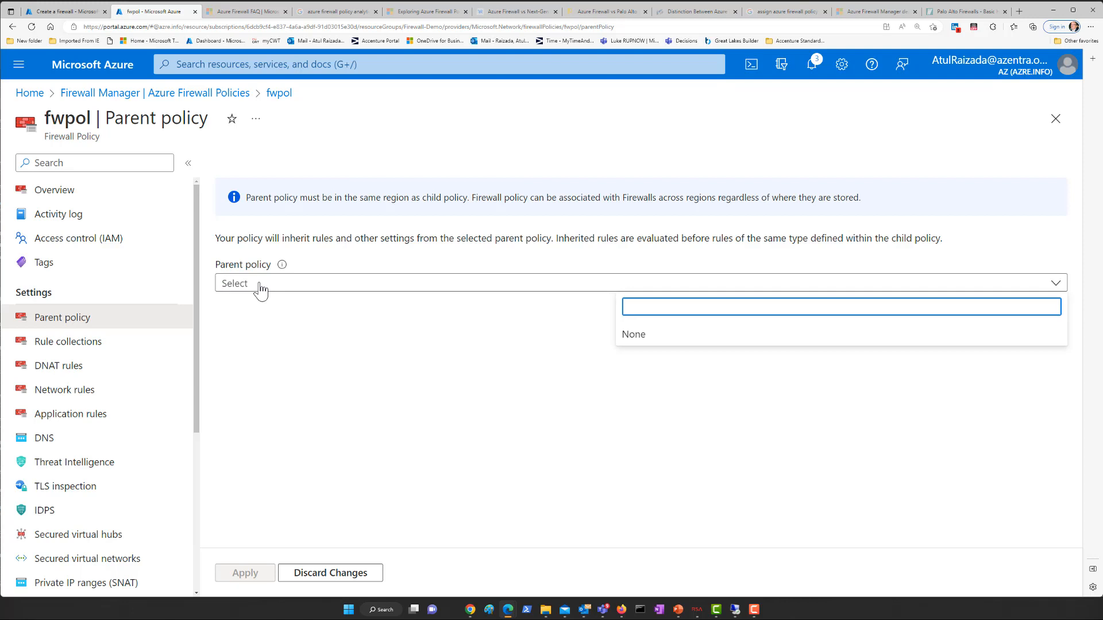
Show the rule collections of fwpol and switch to the PowerPoint slide show with the Firewall Demo Lab diagram
click(74, 345)
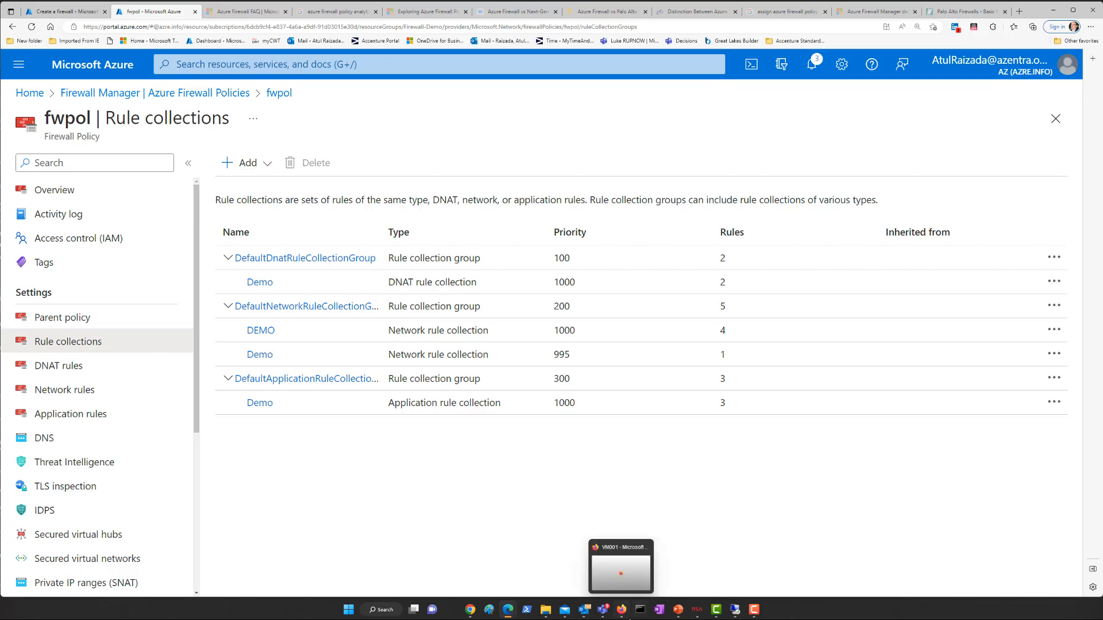
mouse_move(684, 612)
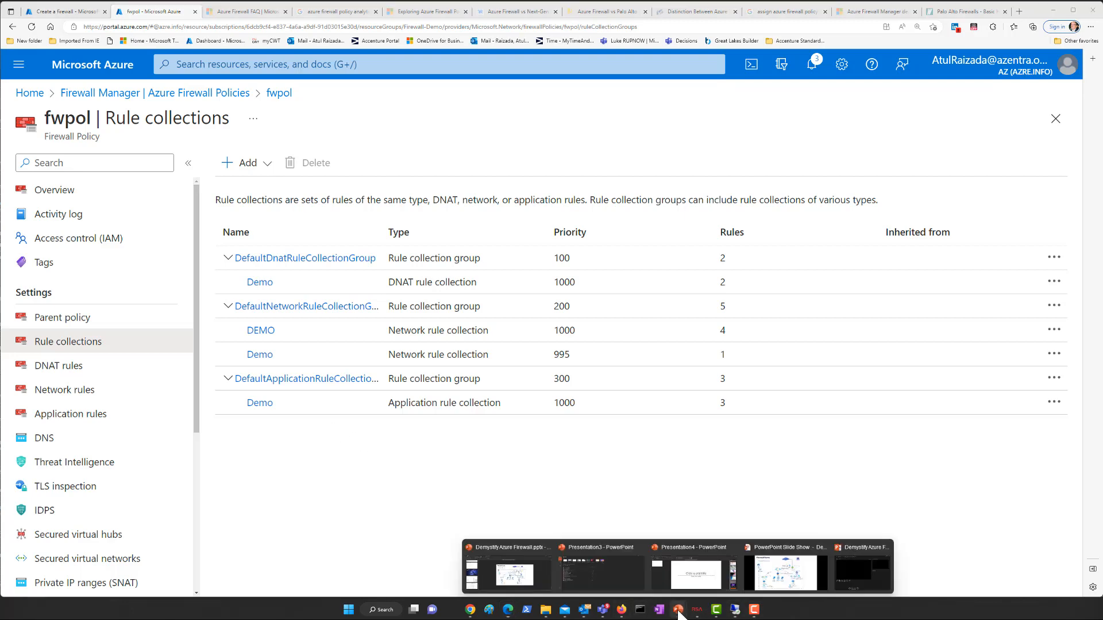
click(781, 578)
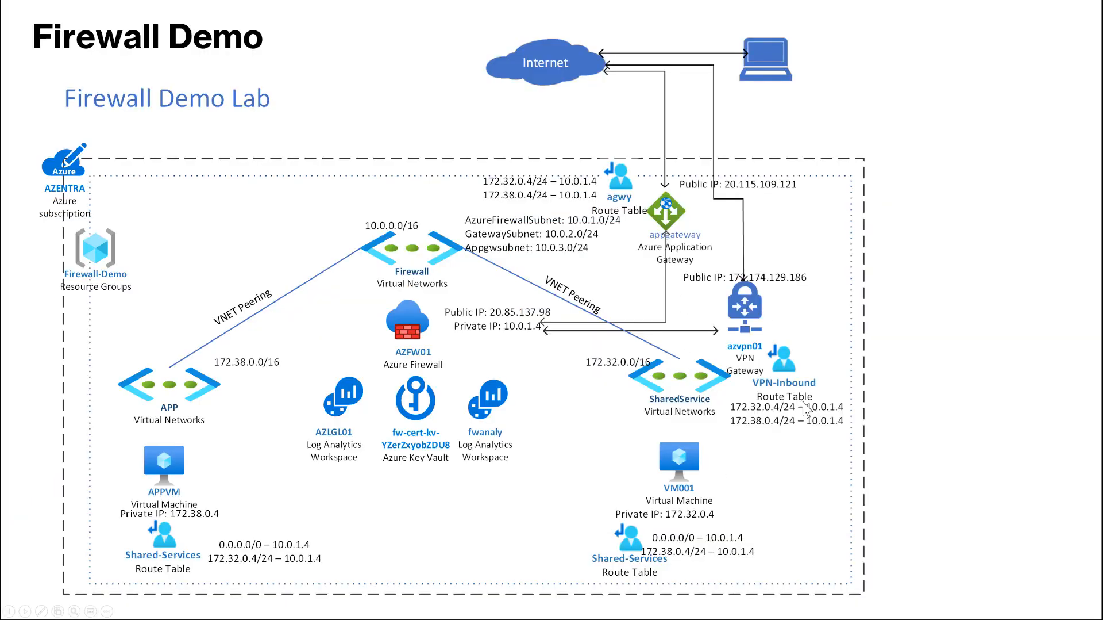
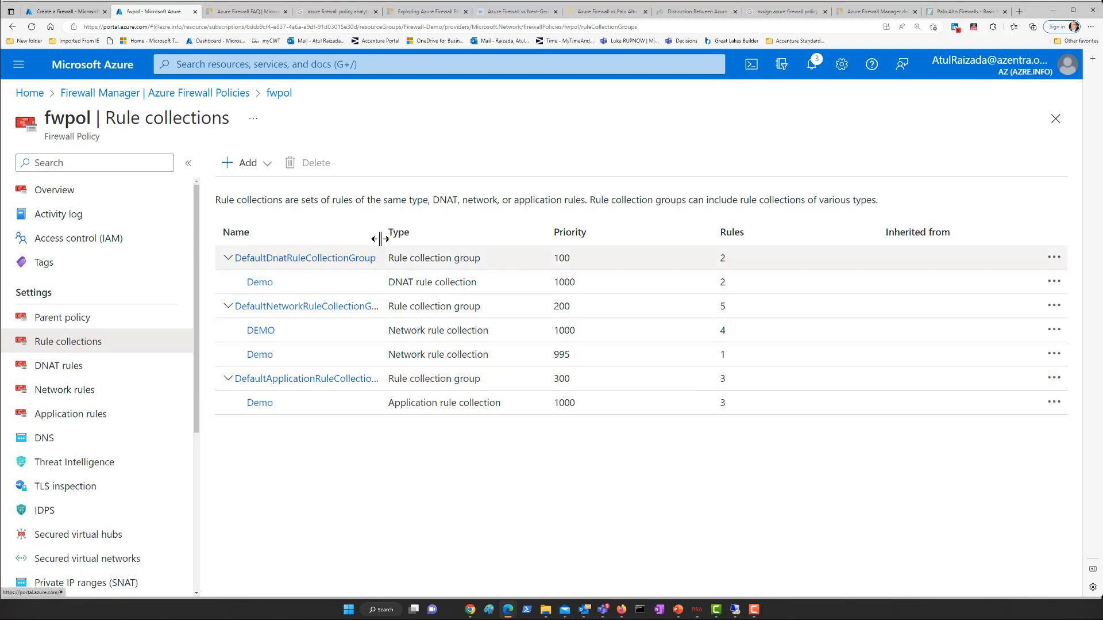
Widen the Name column to read the full rule collection group names, and examine the DNAT rules of fwpol
drag(381, 232, 453, 232)
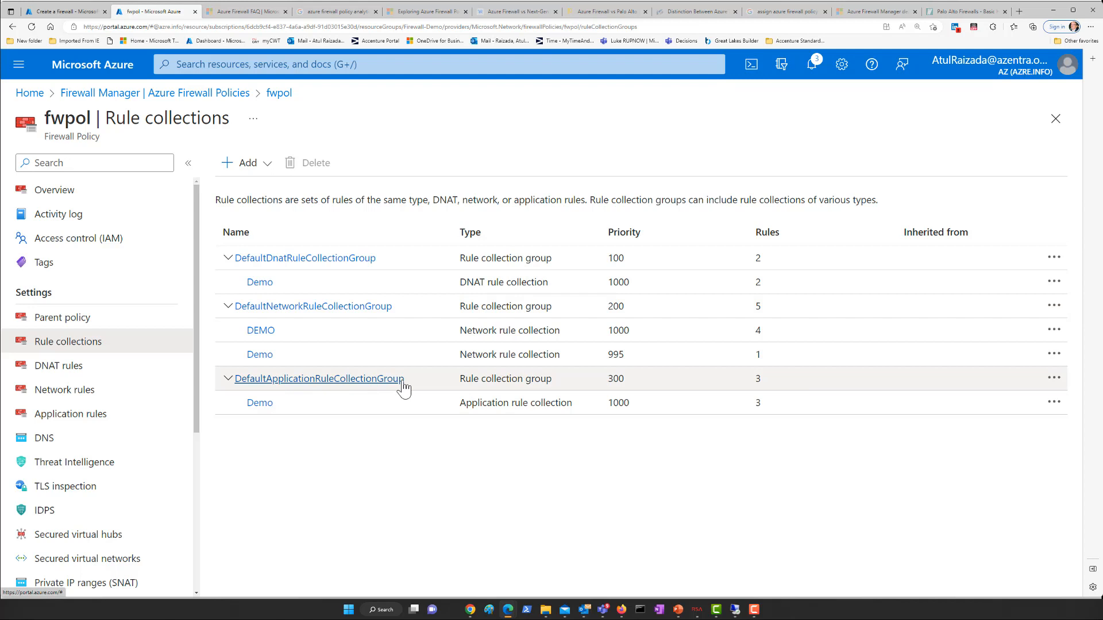
click(71, 370)
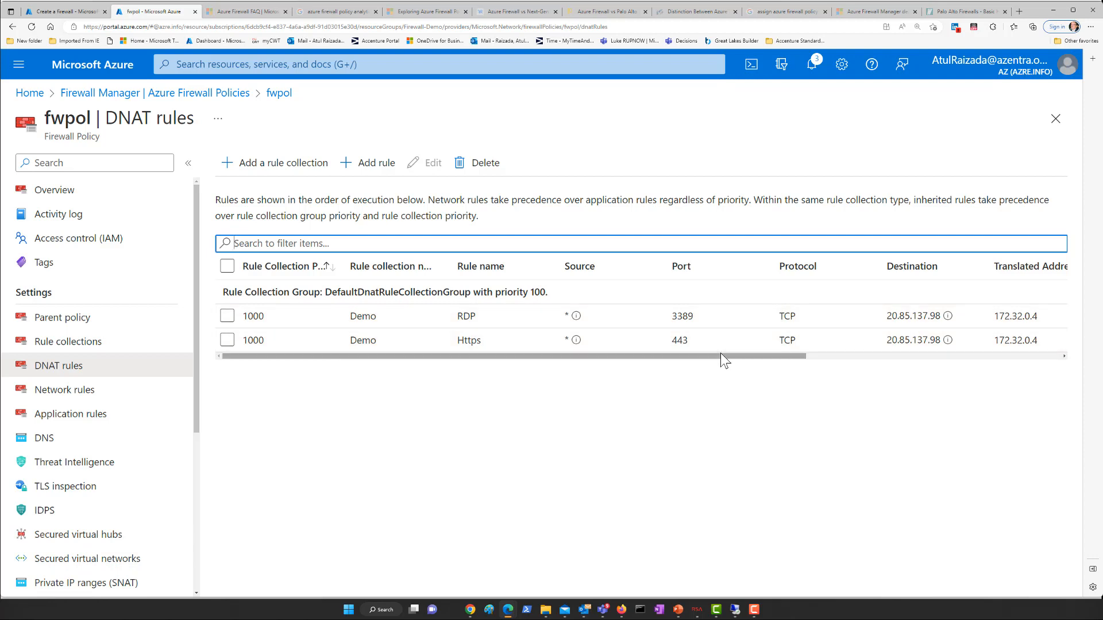
drag(721, 356, 671, 367)
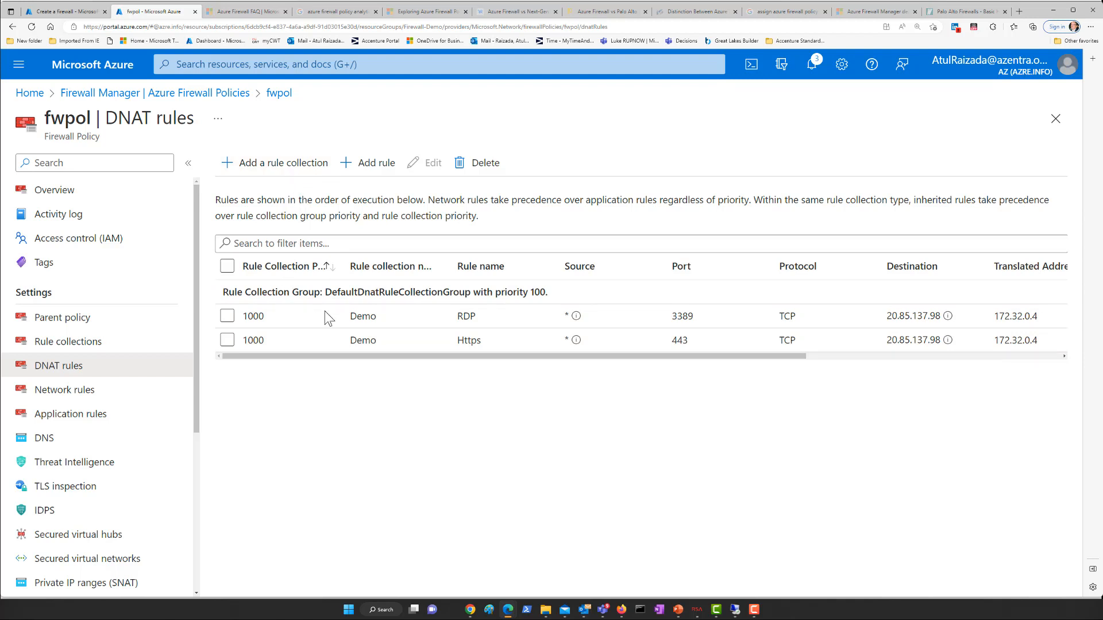
drag(353, 322, 382, 321)
drag(330, 294, 472, 295)
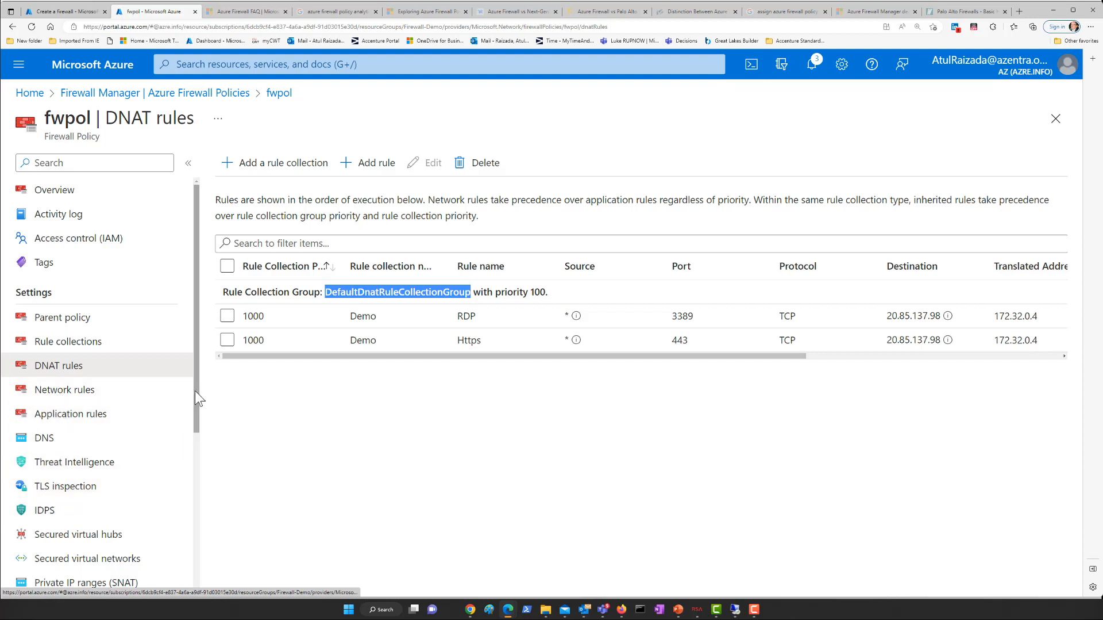
scroll(195, 412, down, 1)
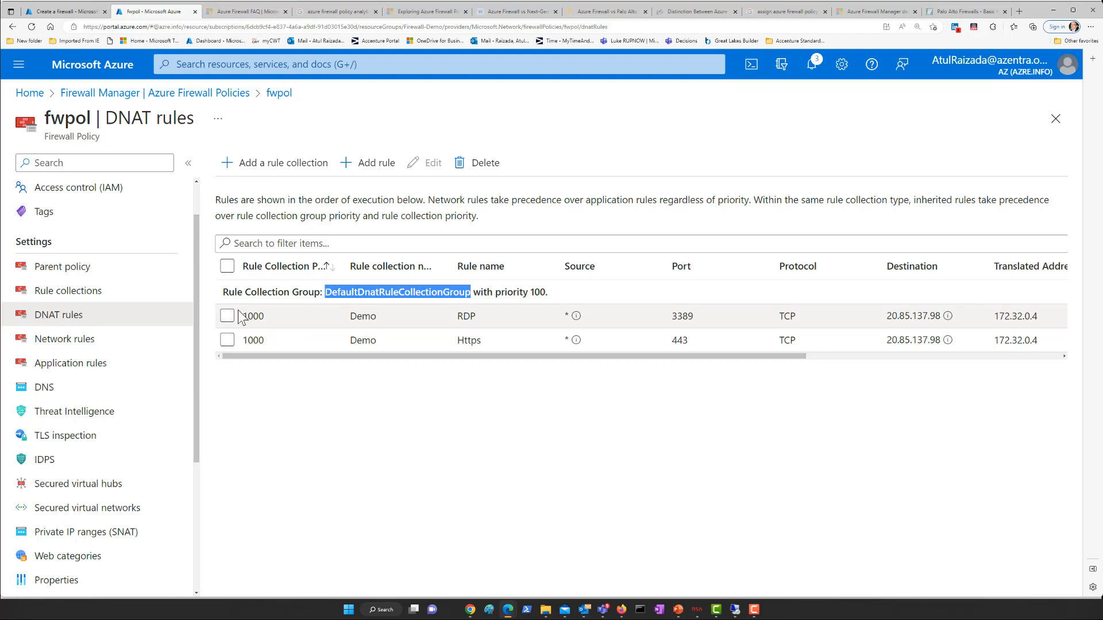
Add a rule collection group named "xyz" with priority 10000 to the fwpol policy
click(68, 290)
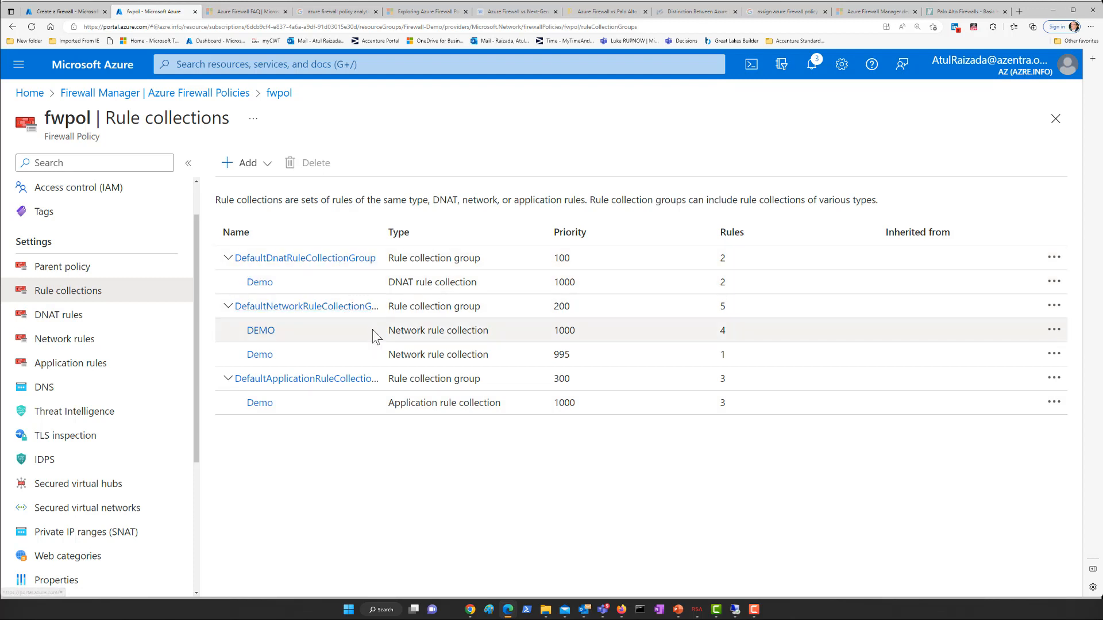
click(248, 165)
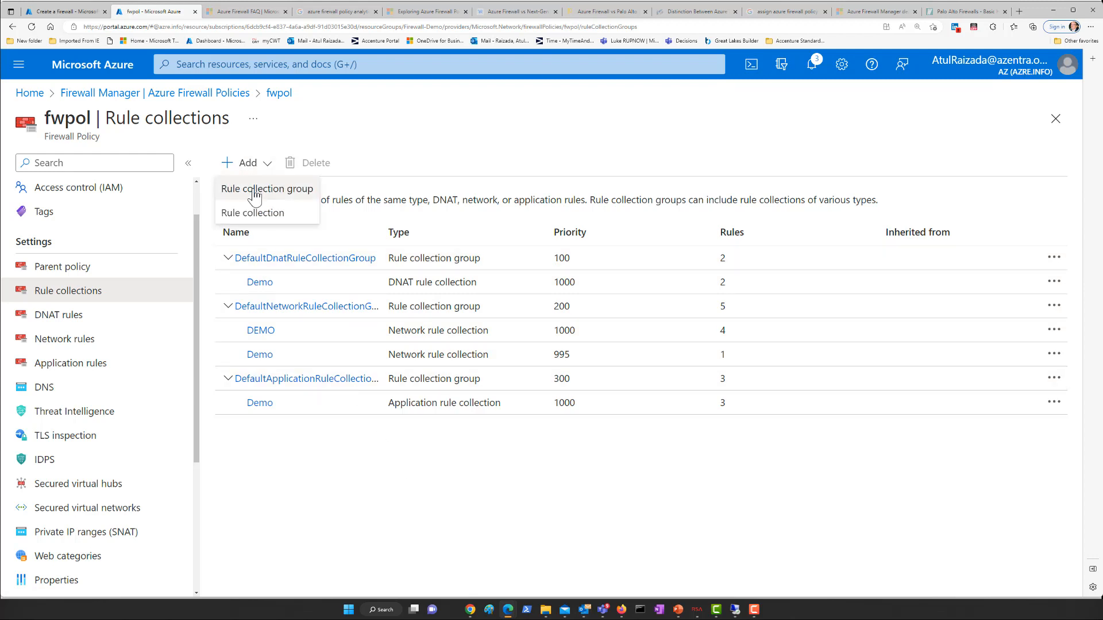
click(254, 189)
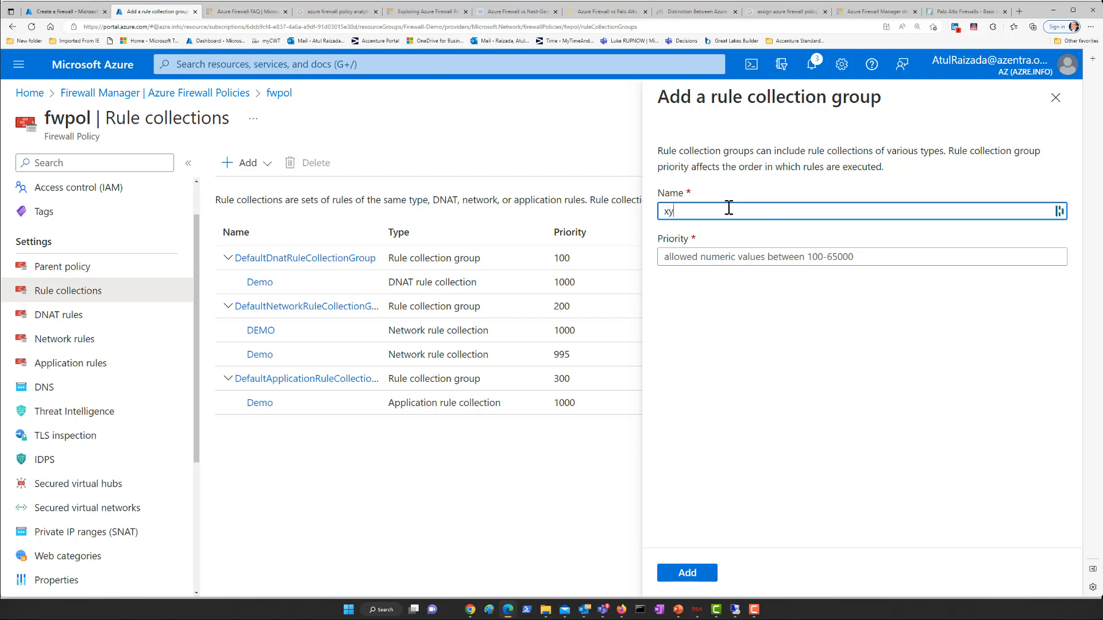
click(750, 257)
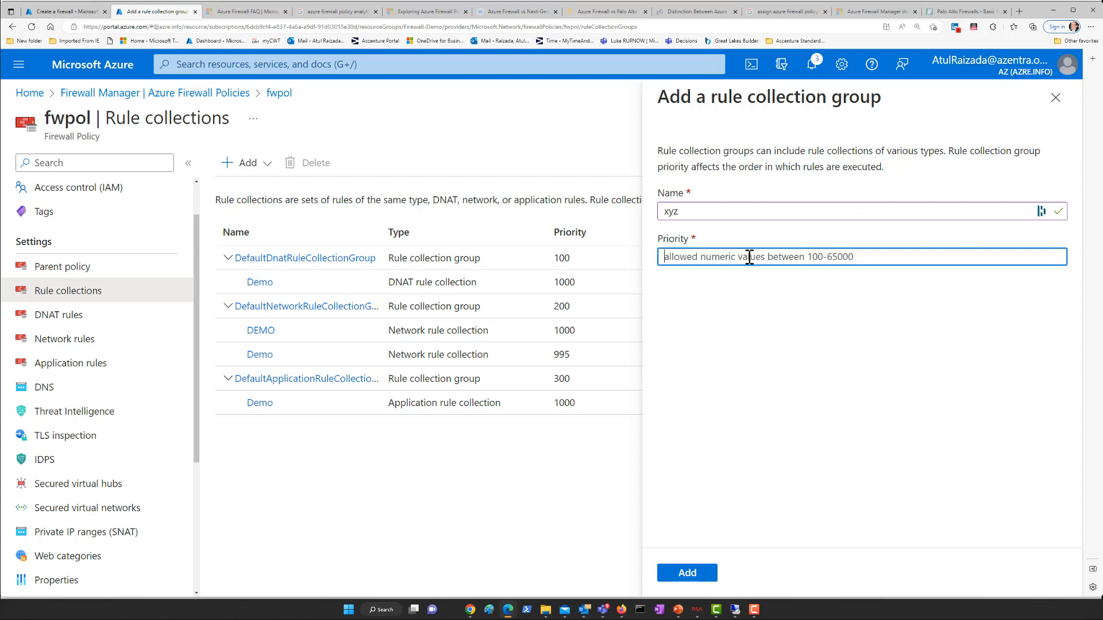
text(10000)
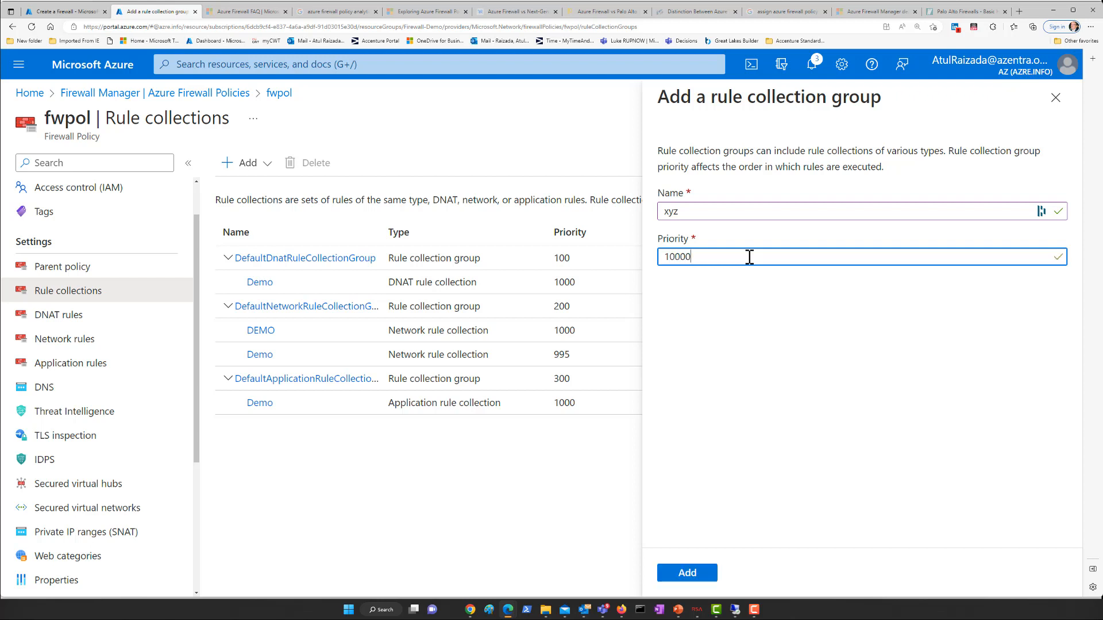
click(694, 576)
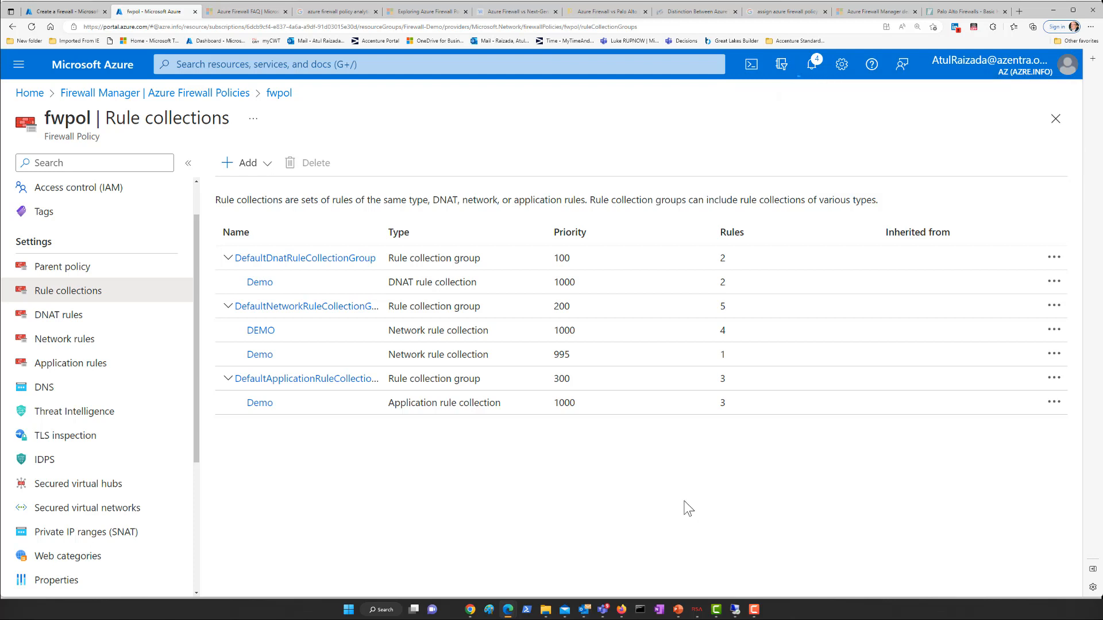
Start adding a rule collection named "new" to fwpol and set its type to DNAT
click(262, 166)
click(261, 212)
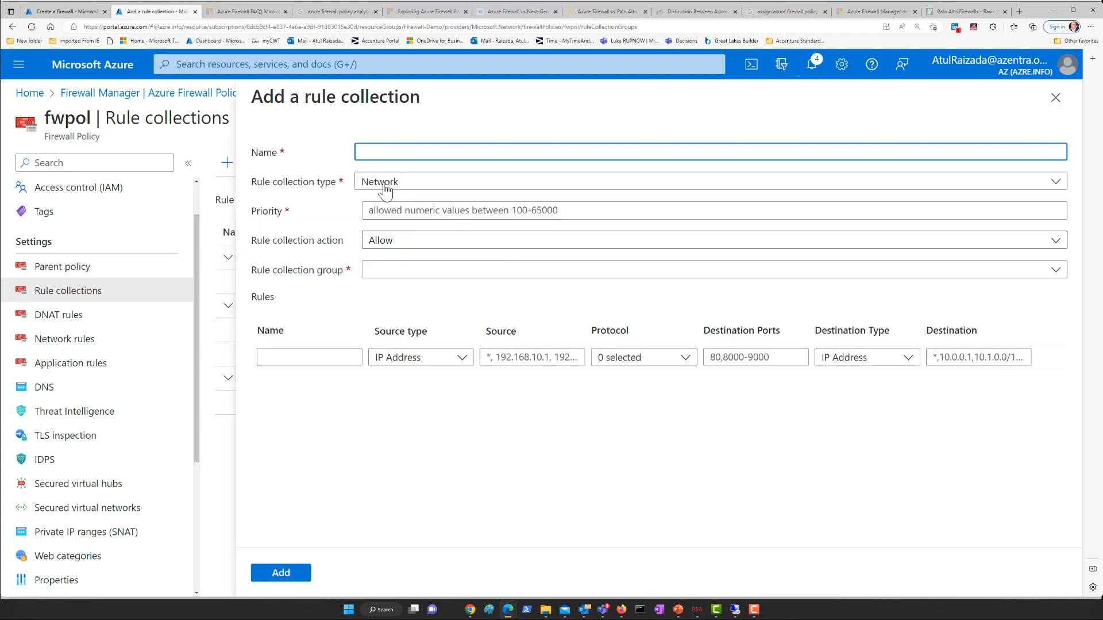
text(n)
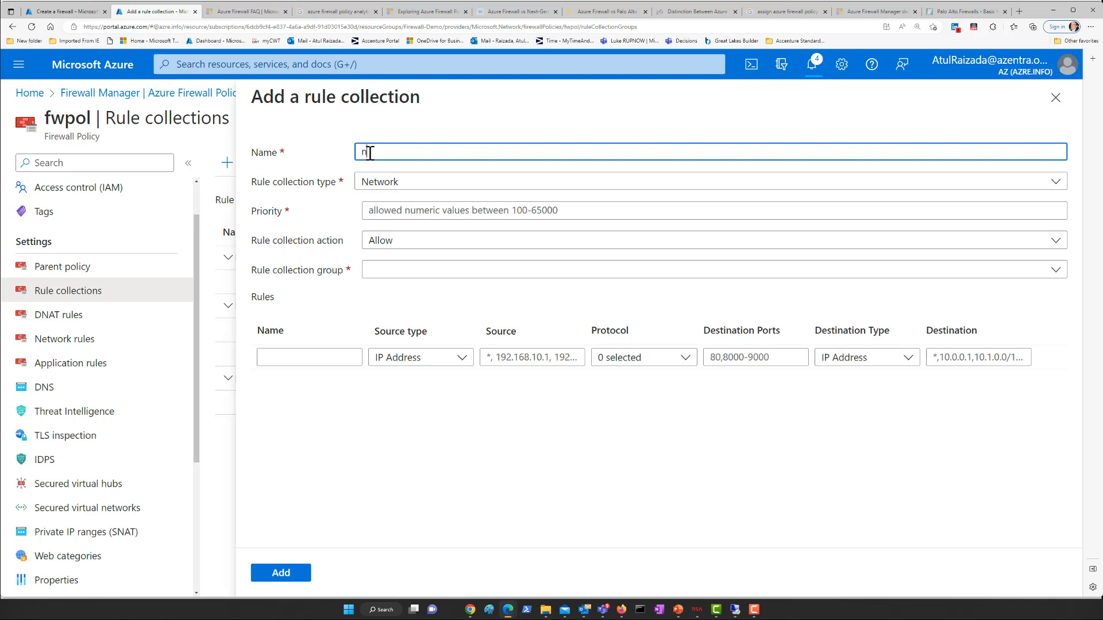
text(ew)
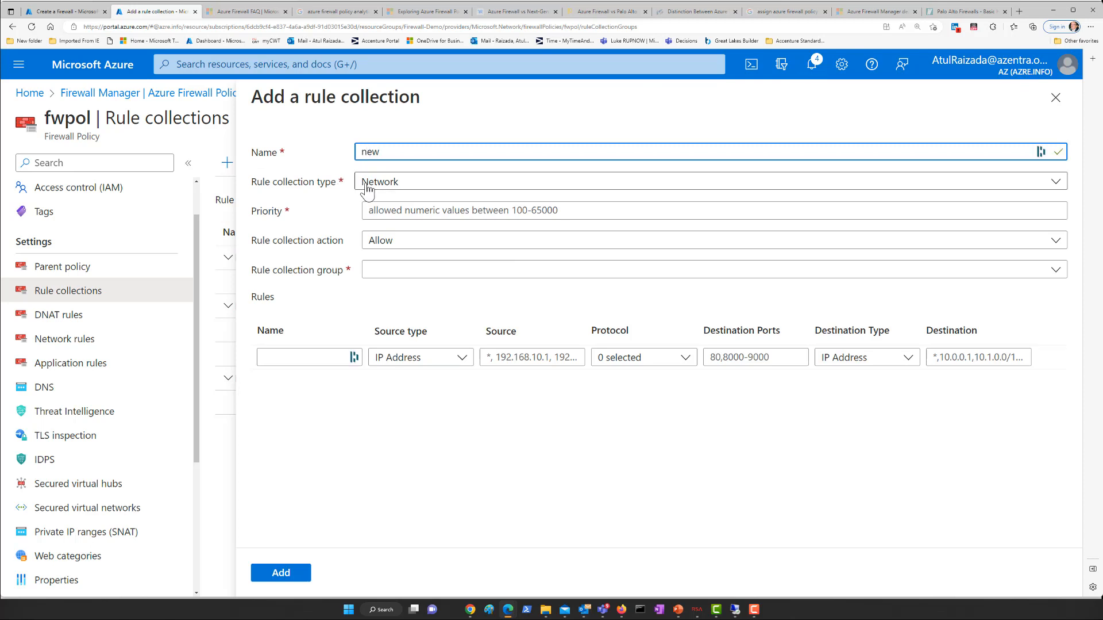
click(366, 185)
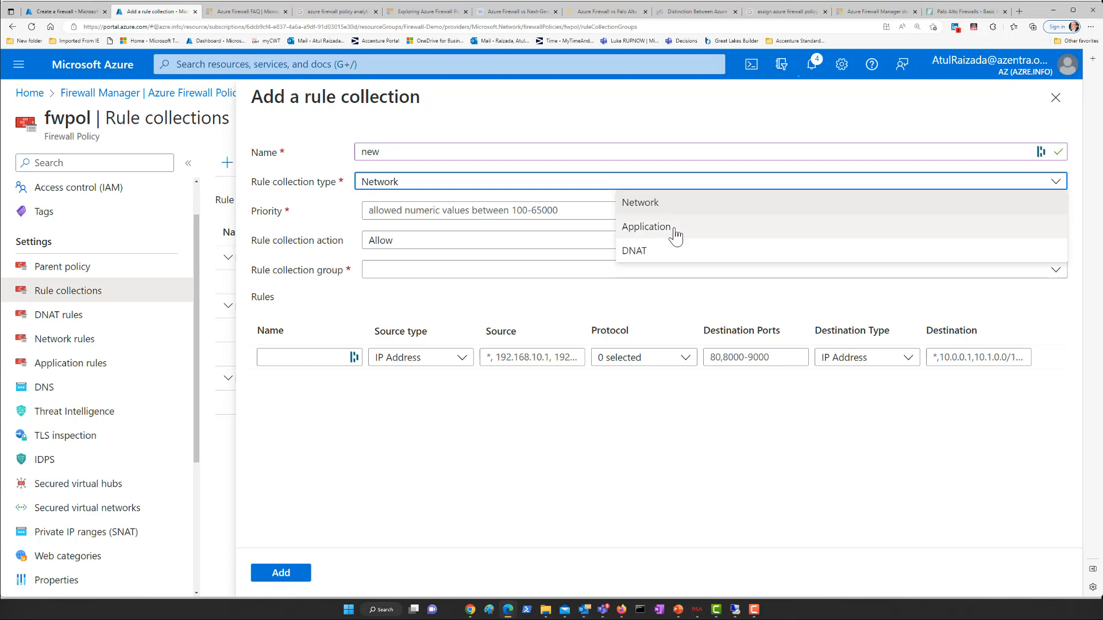
click(643, 254)
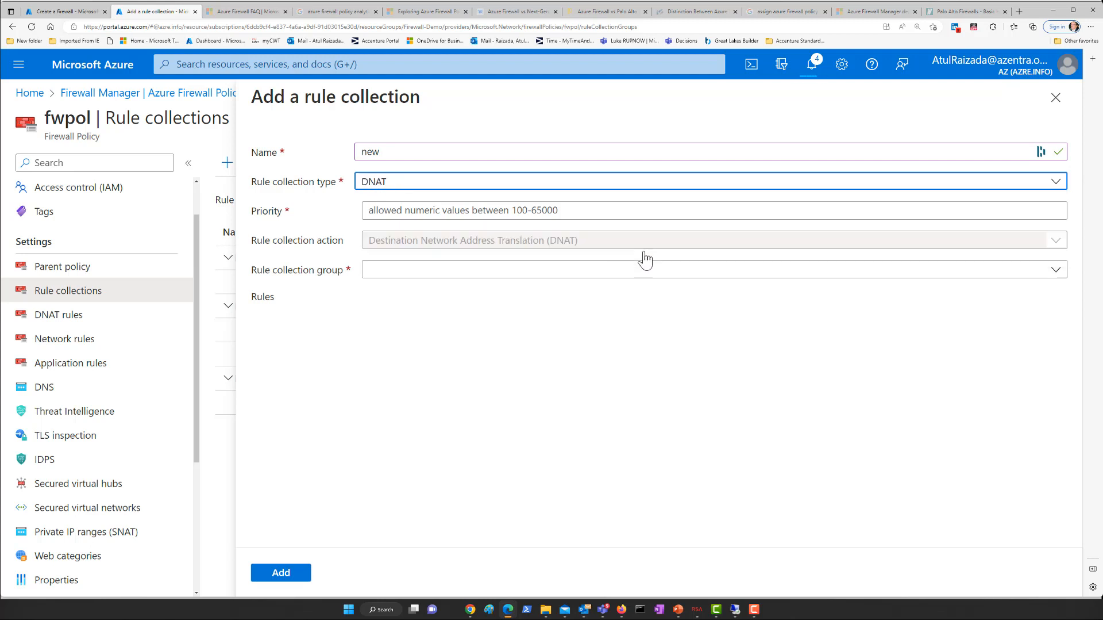
Assign the new DNAT rule collection to DefaultDnatRuleCollectionGroup and set its priority to 10000
click(387, 210)
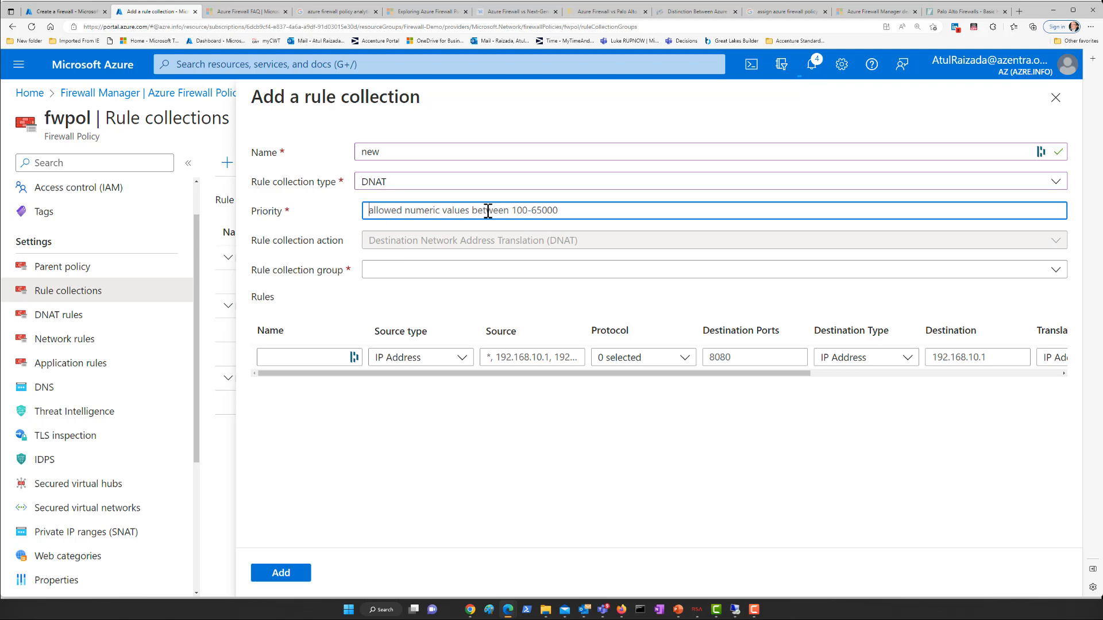
text(1000)
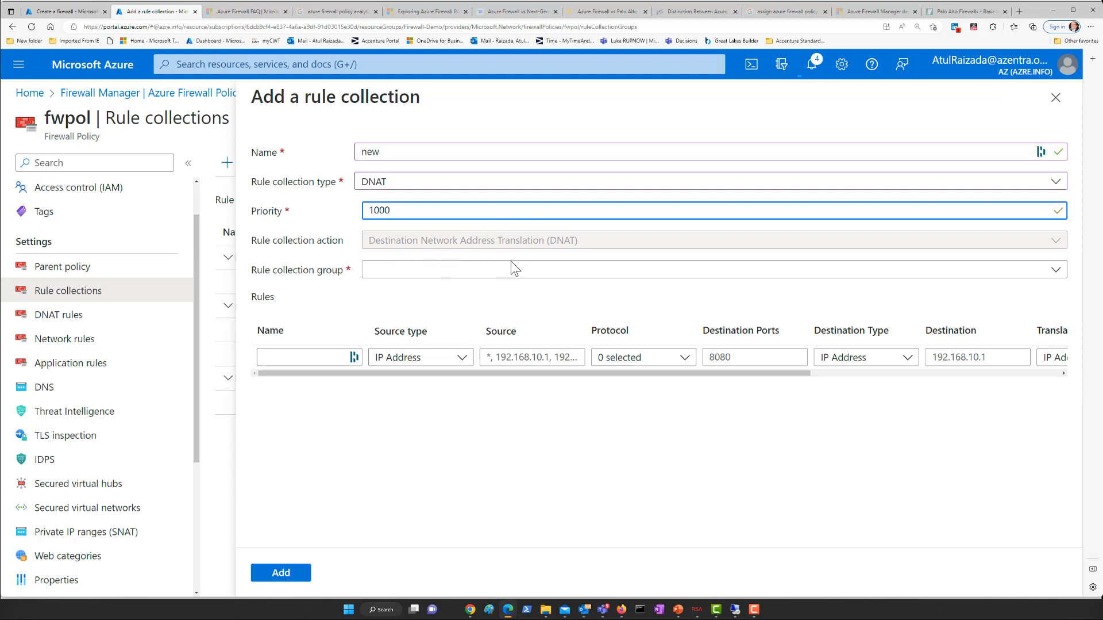
click(389, 282)
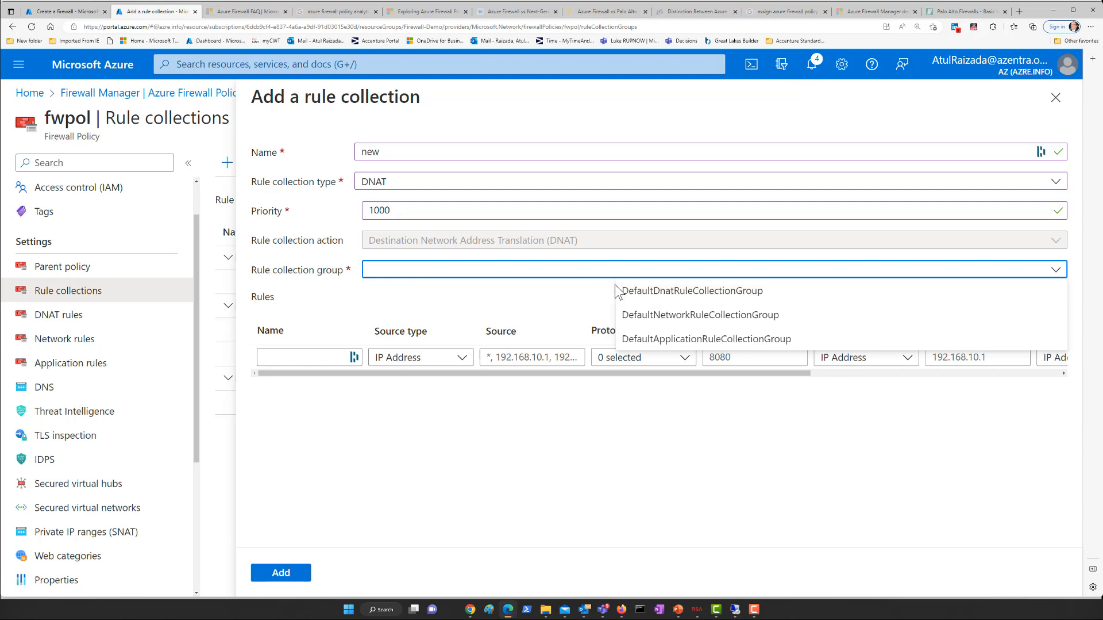
click(656, 291)
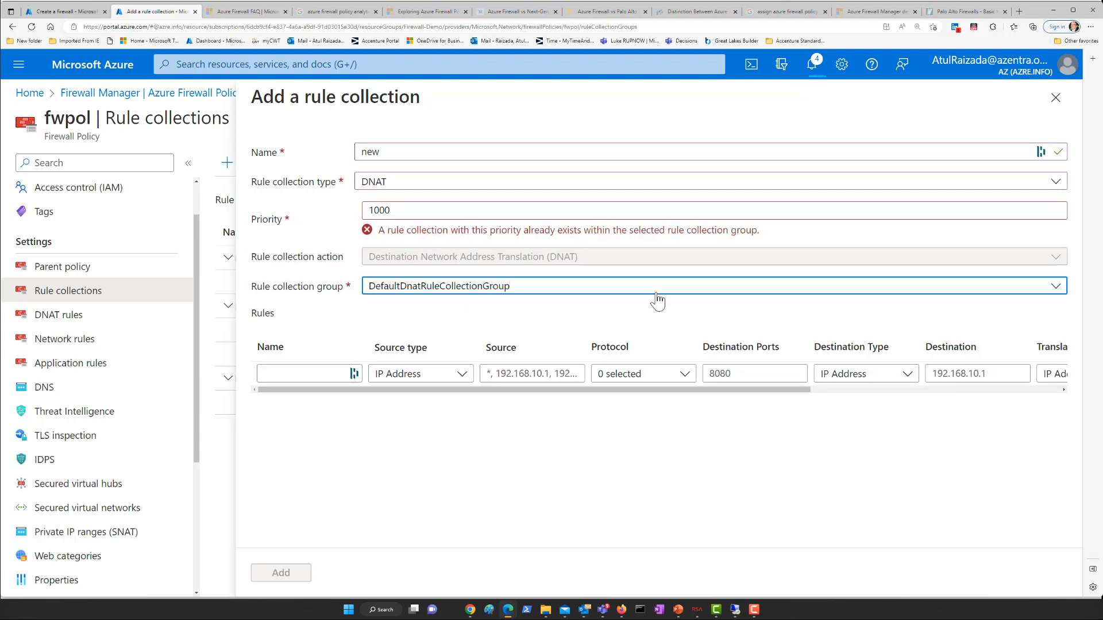
click(420, 210)
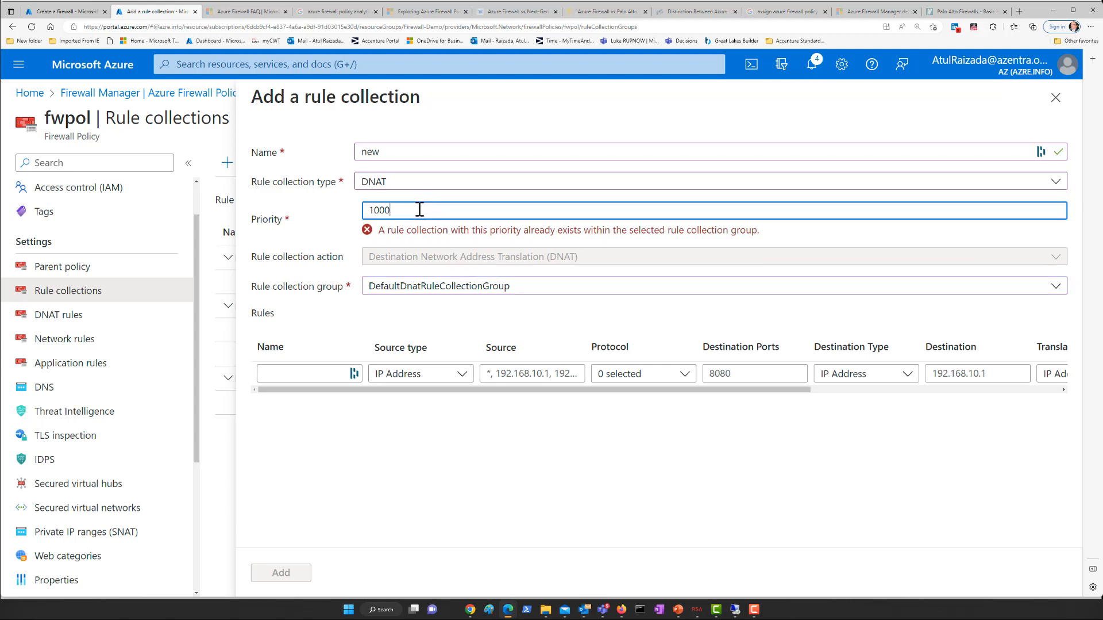
text(0)
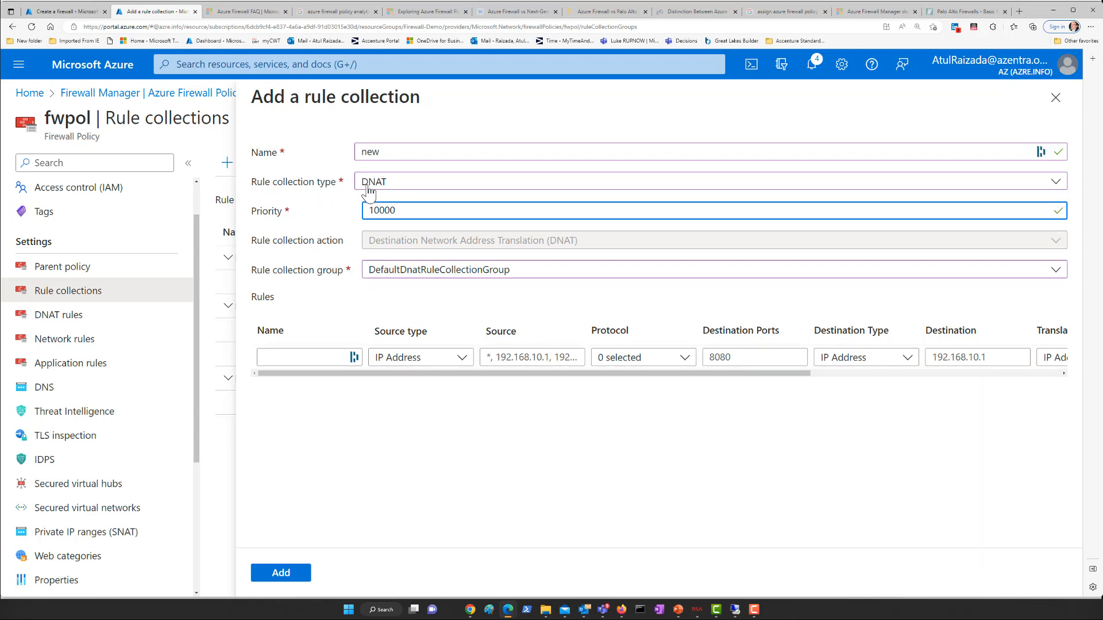
Review the available rule collection groups and discard the unsaved rule collection
click(520, 277)
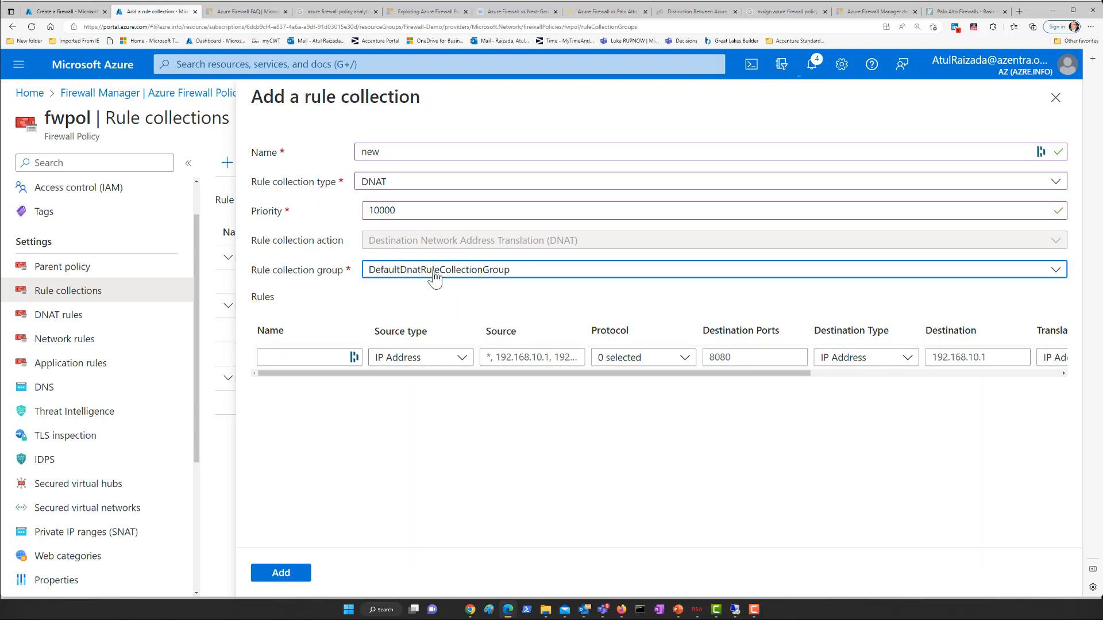
click(388, 271)
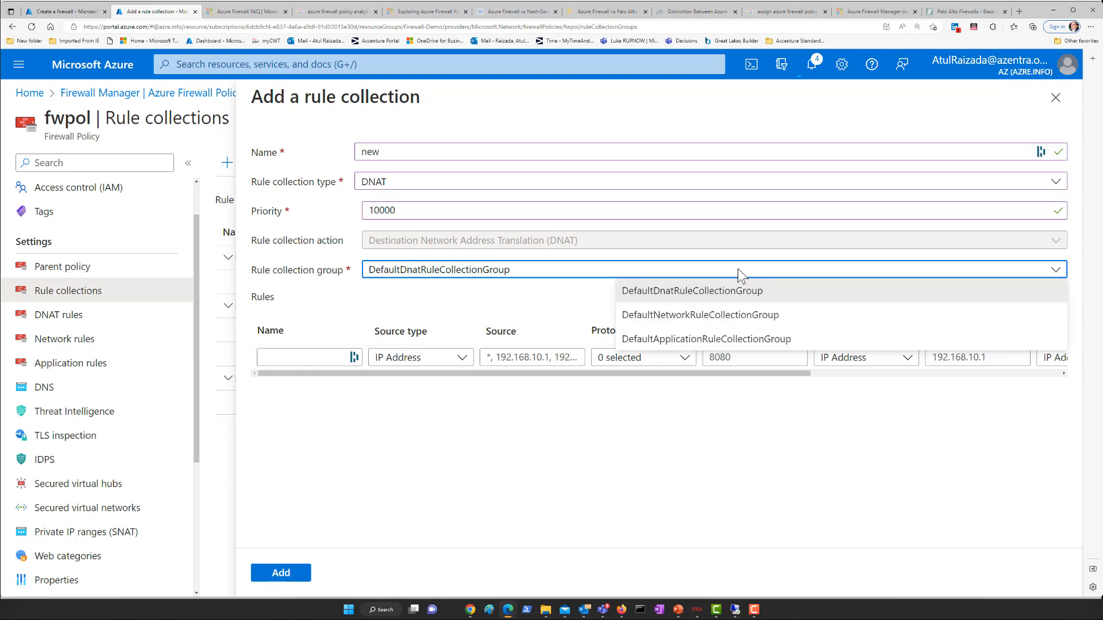
click(1055, 106)
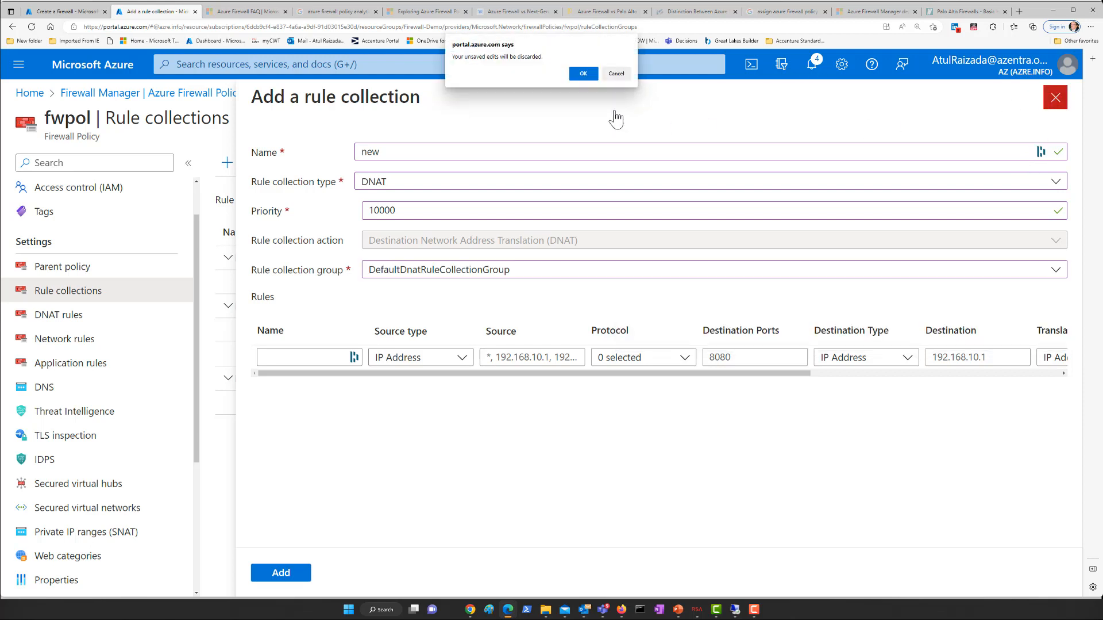
click(583, 73)
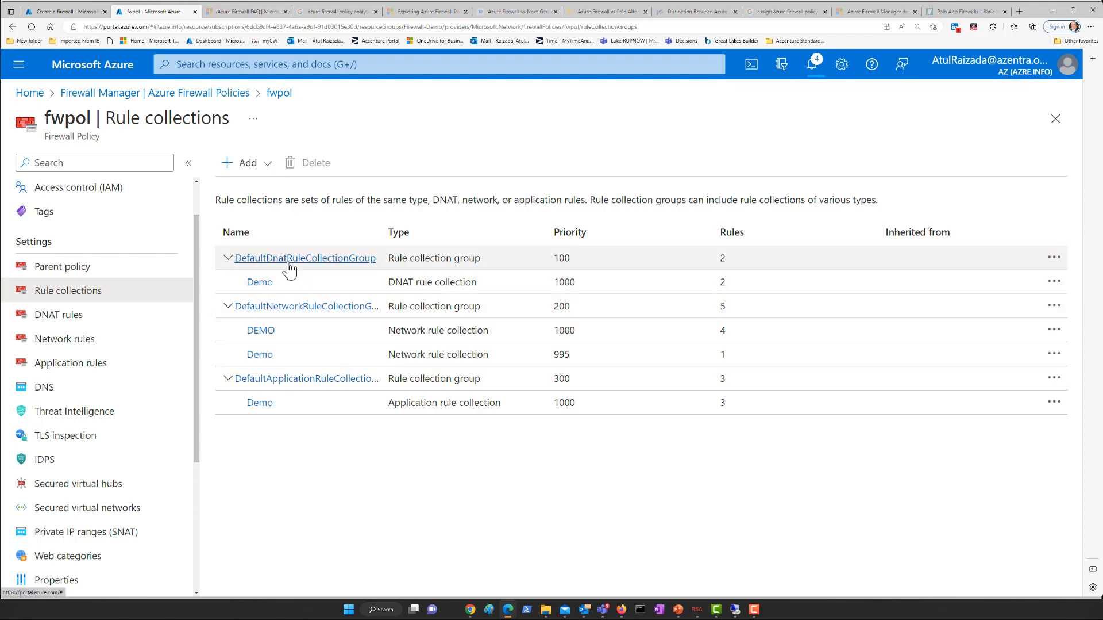
Show the DNAT rules of fwpol, and switch to Remote Desktop Connection to close Server Manager and the remote session
click(78, 316)
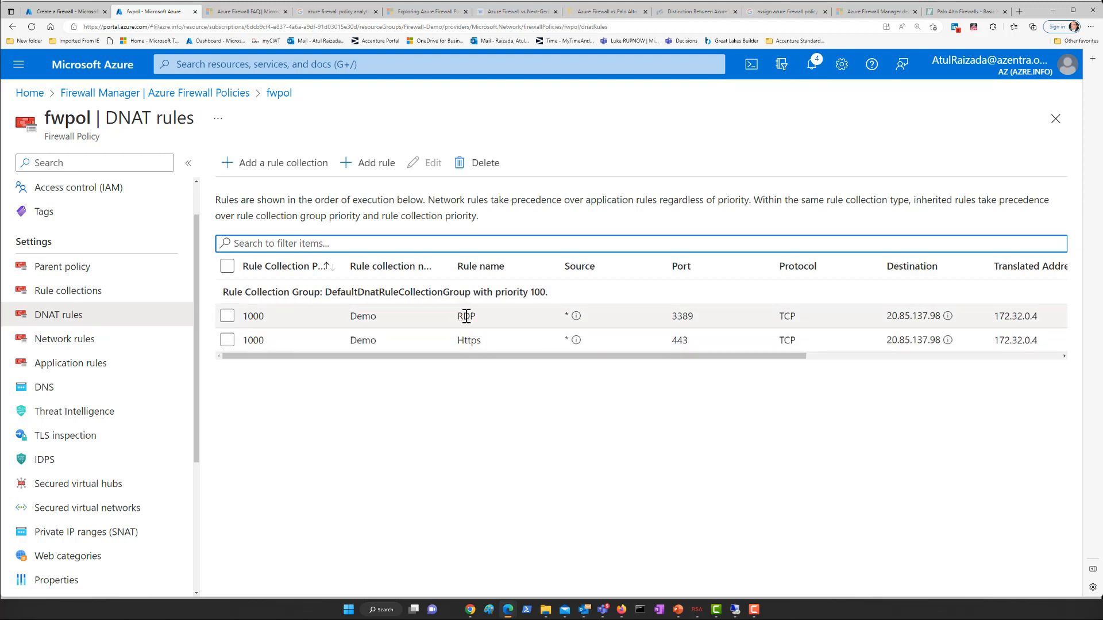
click(736, 608)
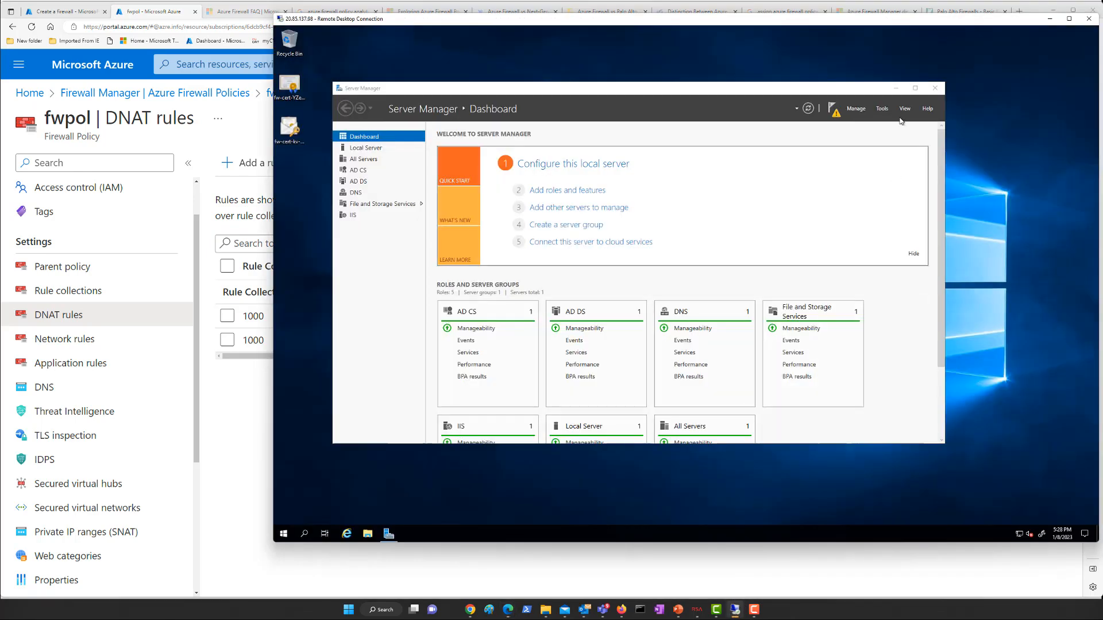
click(935, 88)
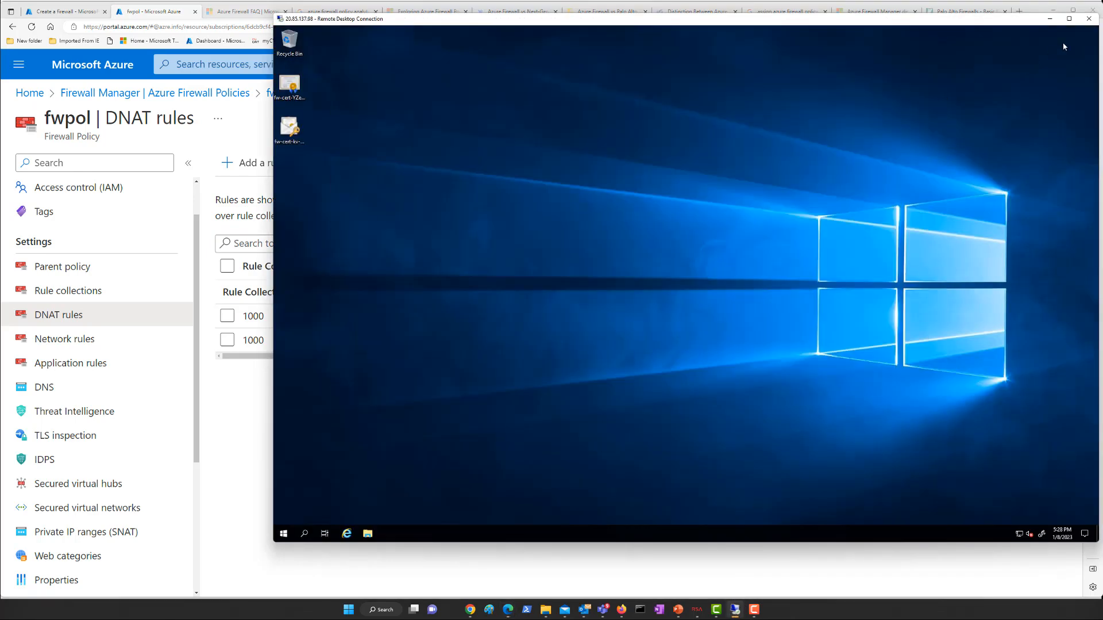
click(1094, 21)
click(719, 296)
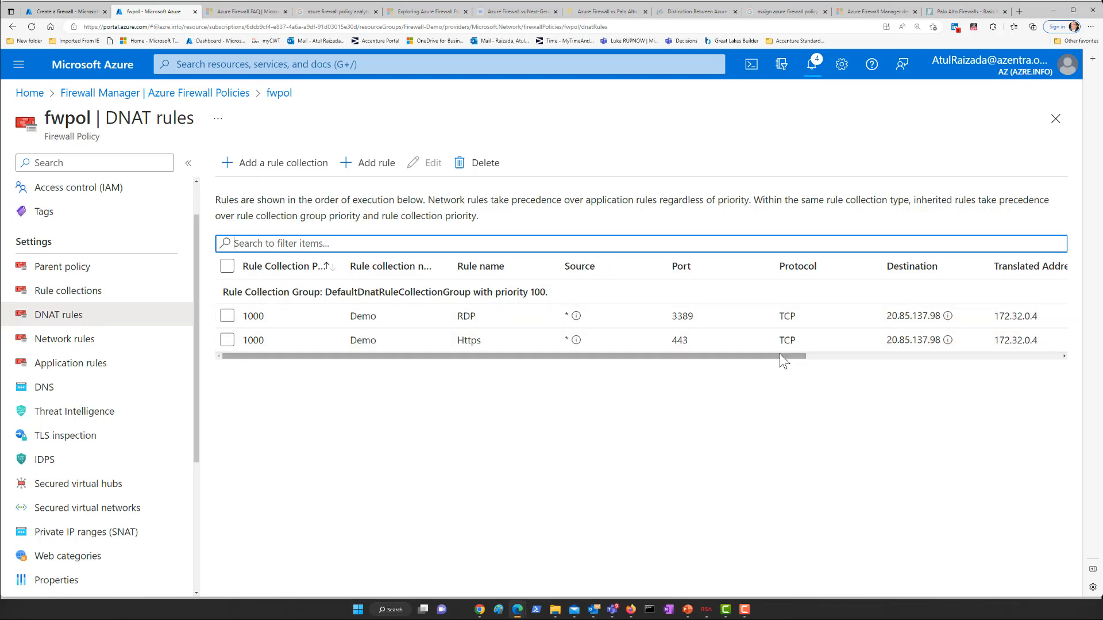
drag(781, 355, 661, 368)
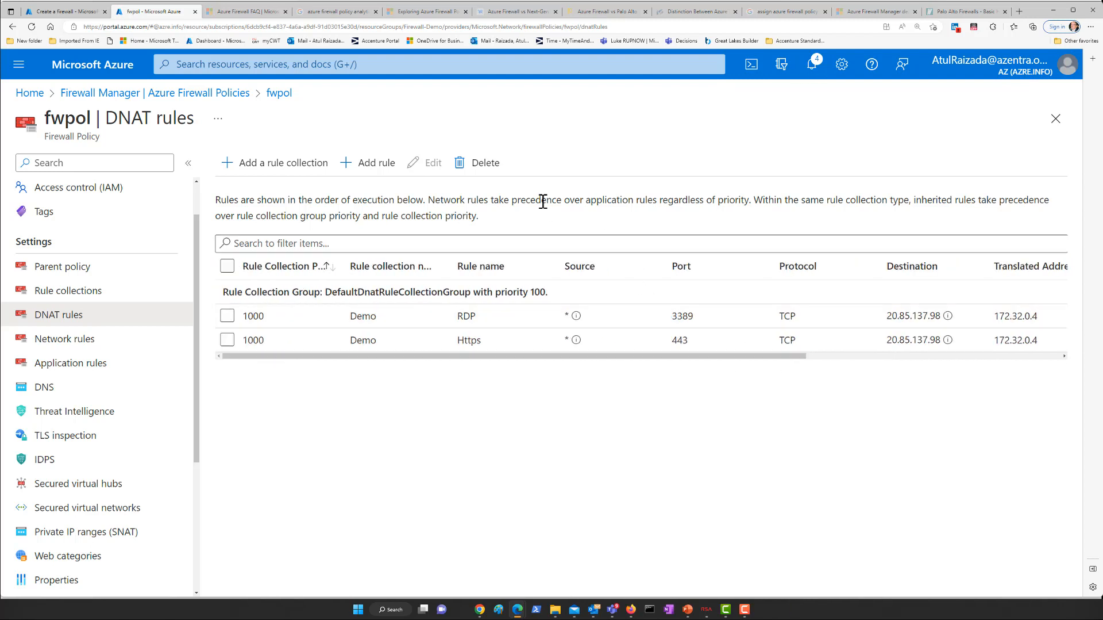
Start adding a DNAT rule and place it in the Demo rule collection of DefaultDnatRuleCollectionGroup
click(377, 170)
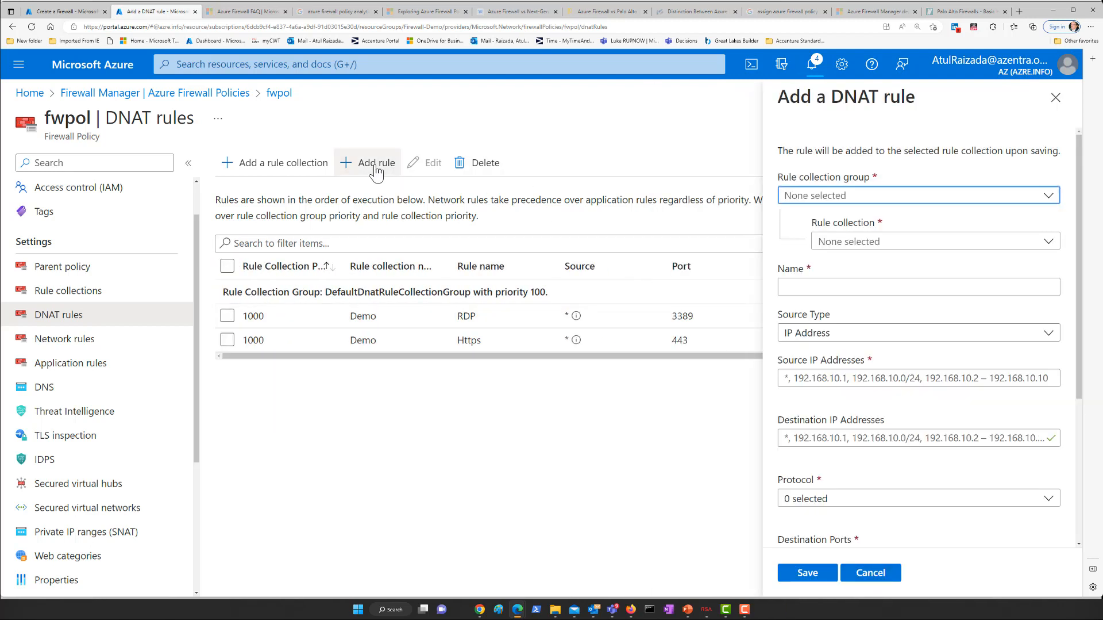
click(1049, 198)
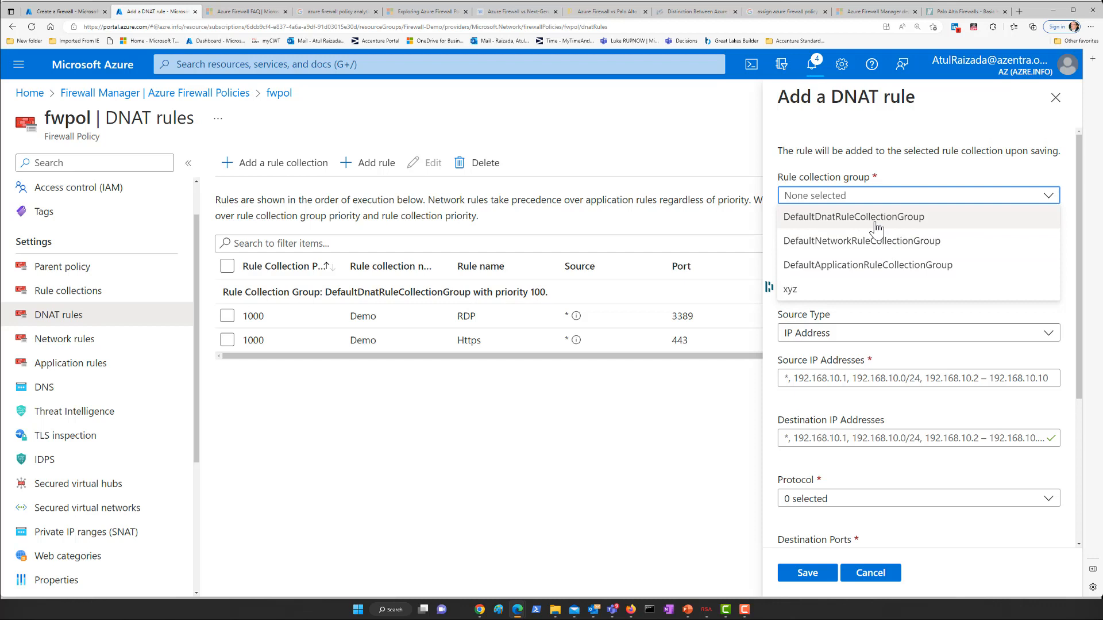
click(798, 291)
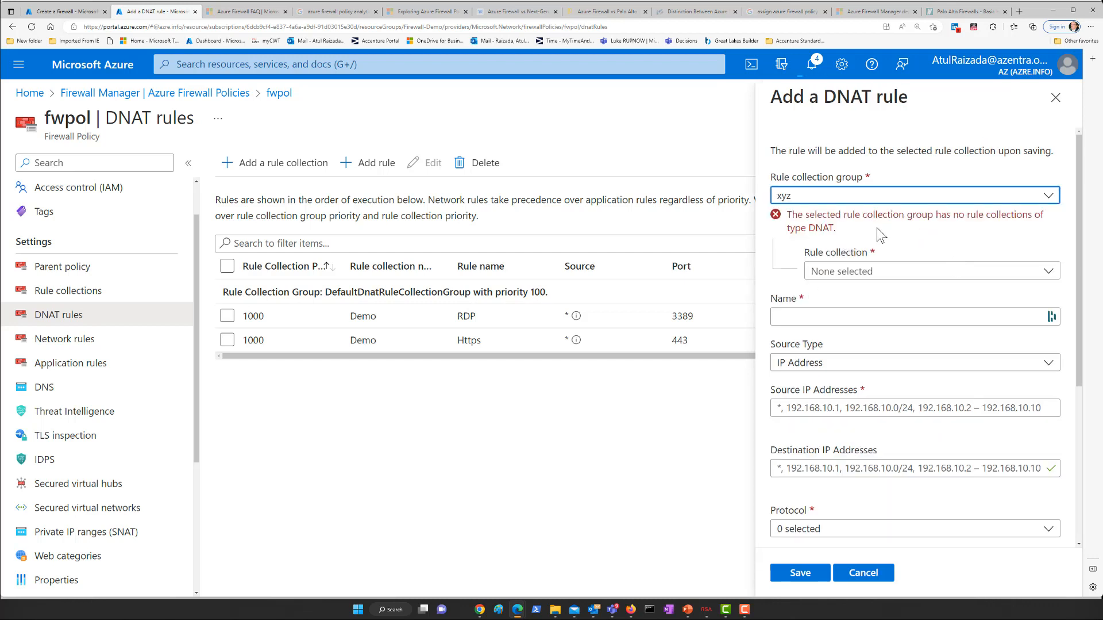
click(852, 280)
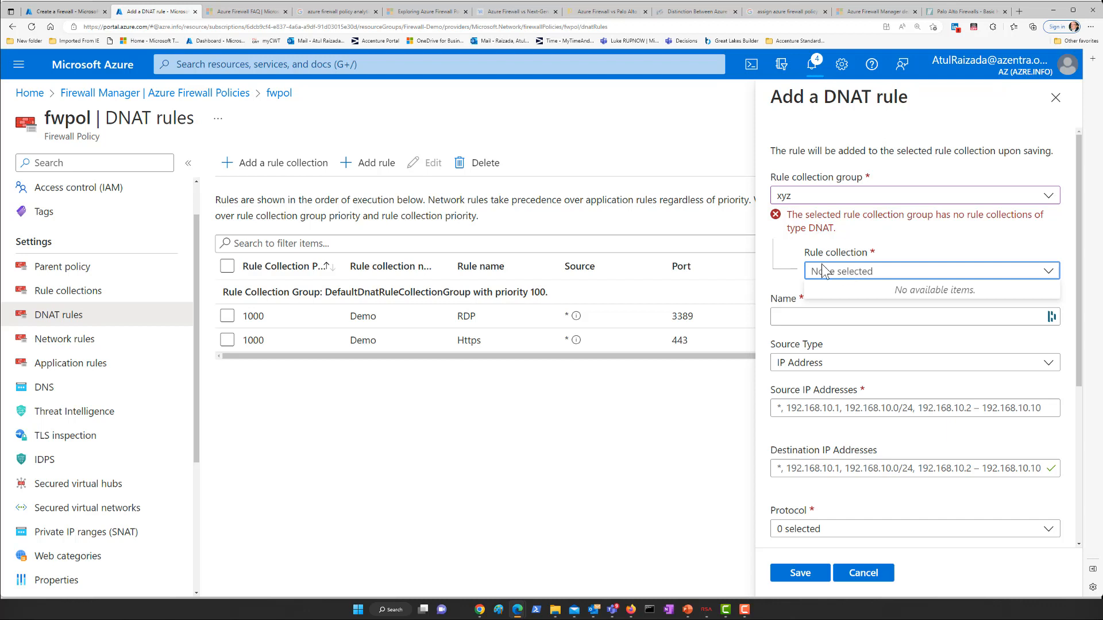
click(1049, 196)
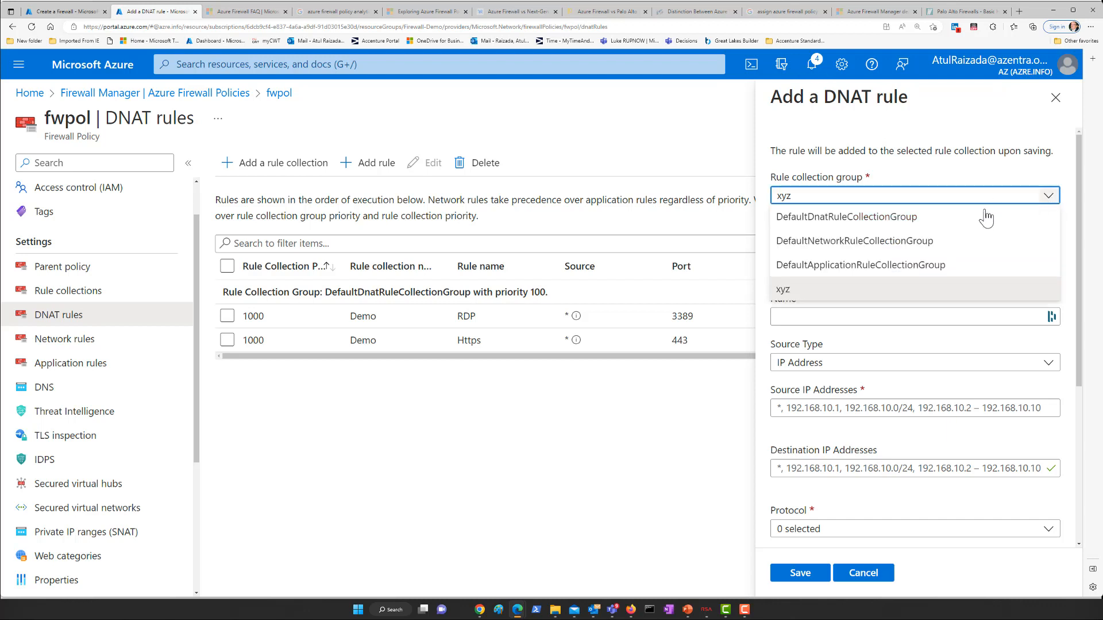
click(862, 213)
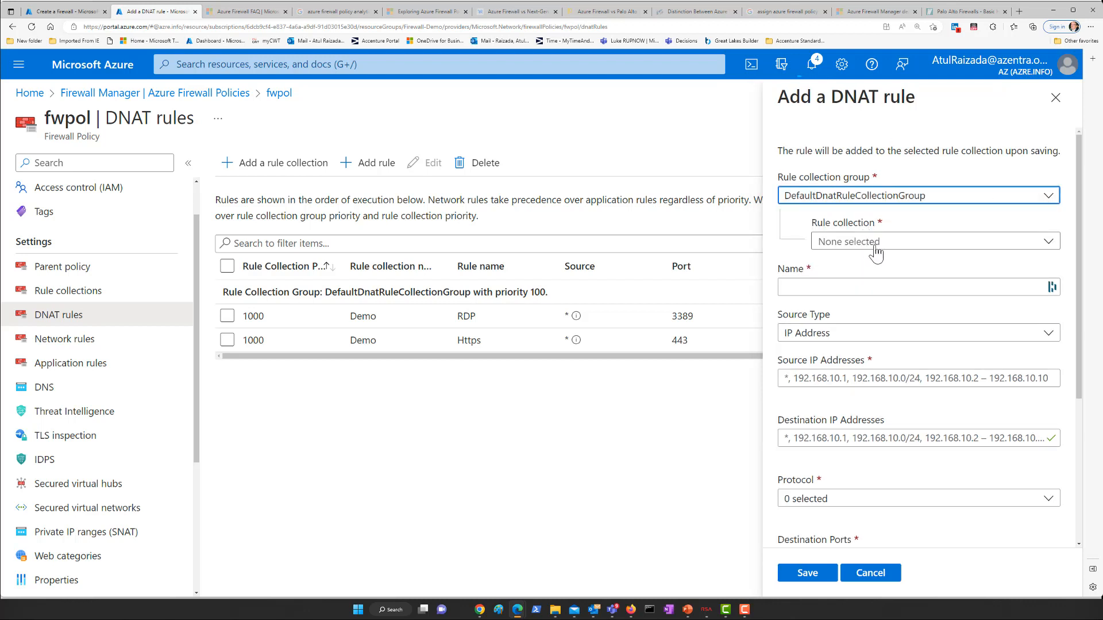
click(870, 246)
click(832, 267)
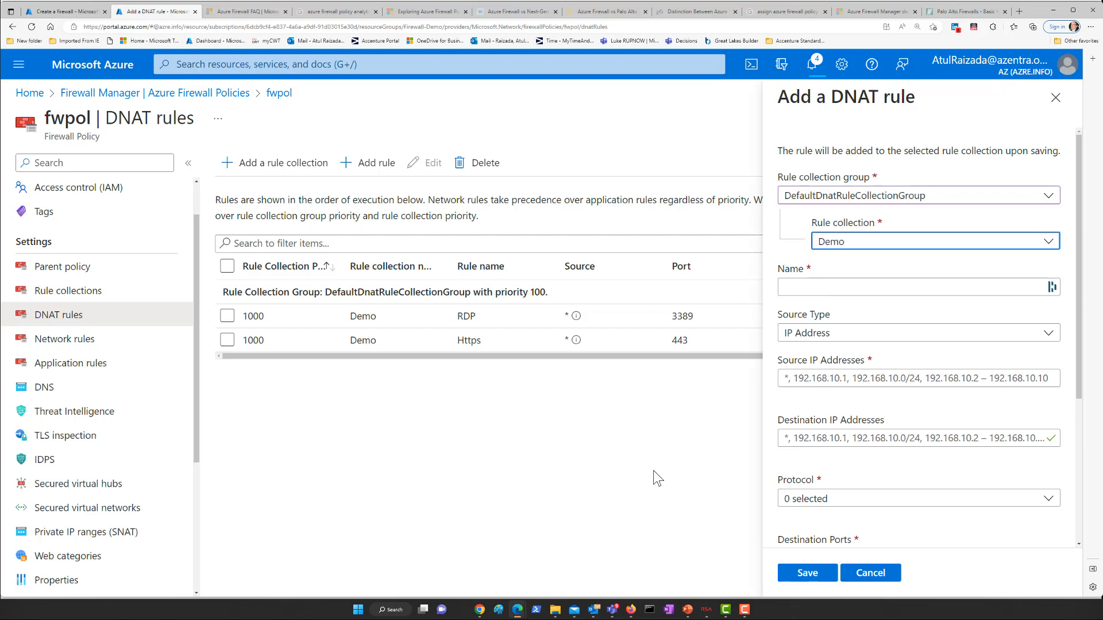
Name the DNAT rule "rdp", keep IP Address as the source type, and set the source IP addresses to *
click(803, 285)
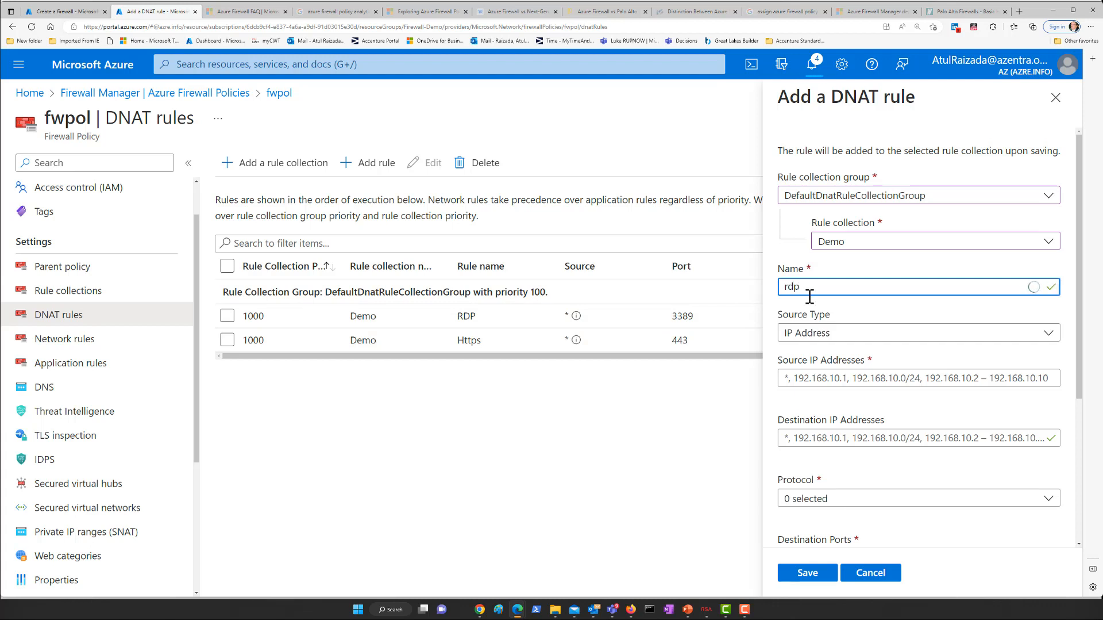
click(834, 339)
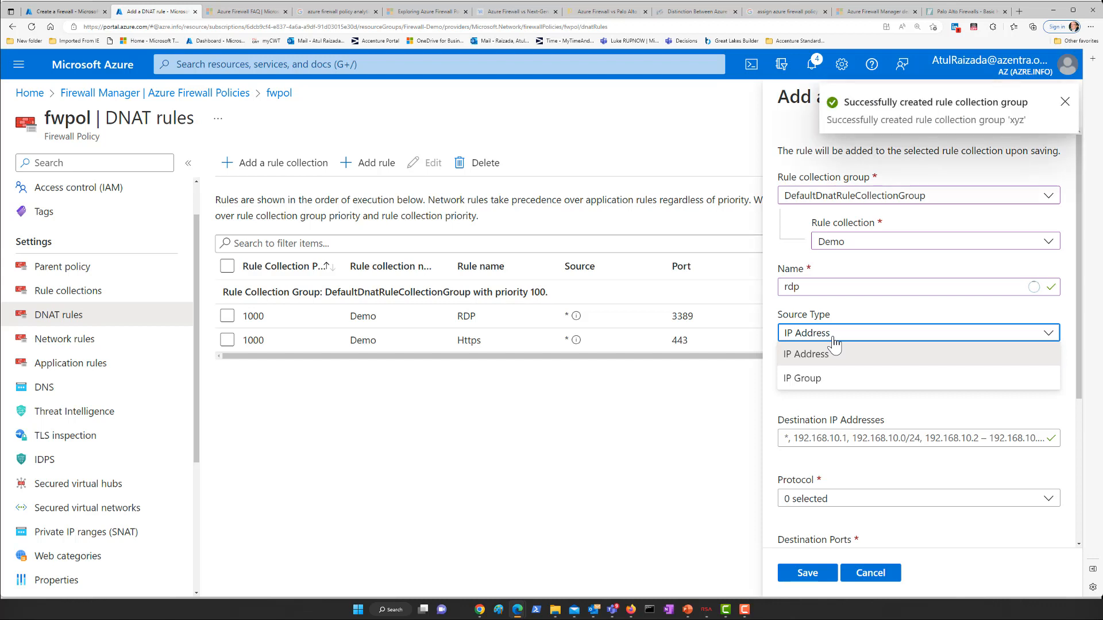
click(738, 434)
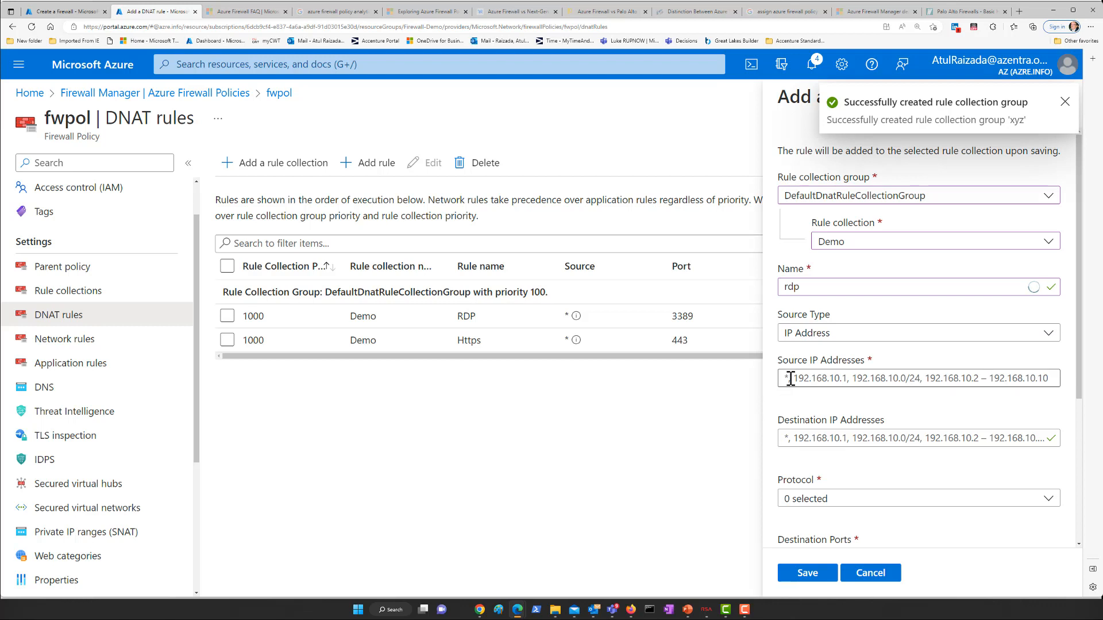
click(791, 378)
text(*)
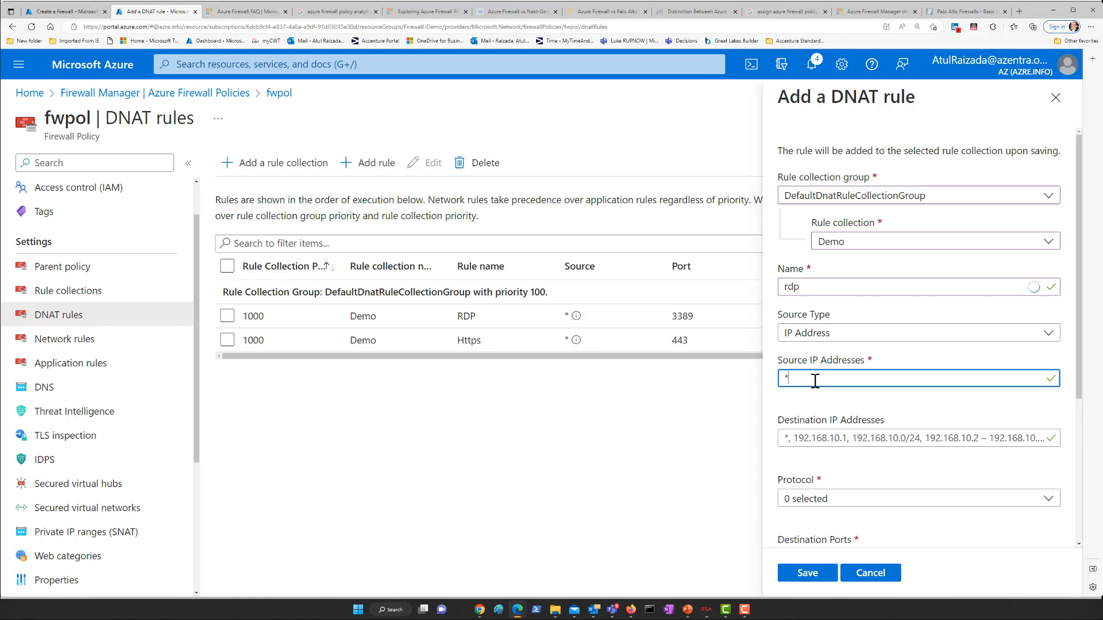
Show the public IP configuration of firewall AZFW01 in the other portal tab, keeping the DNAT rule form open
click(791, 438)
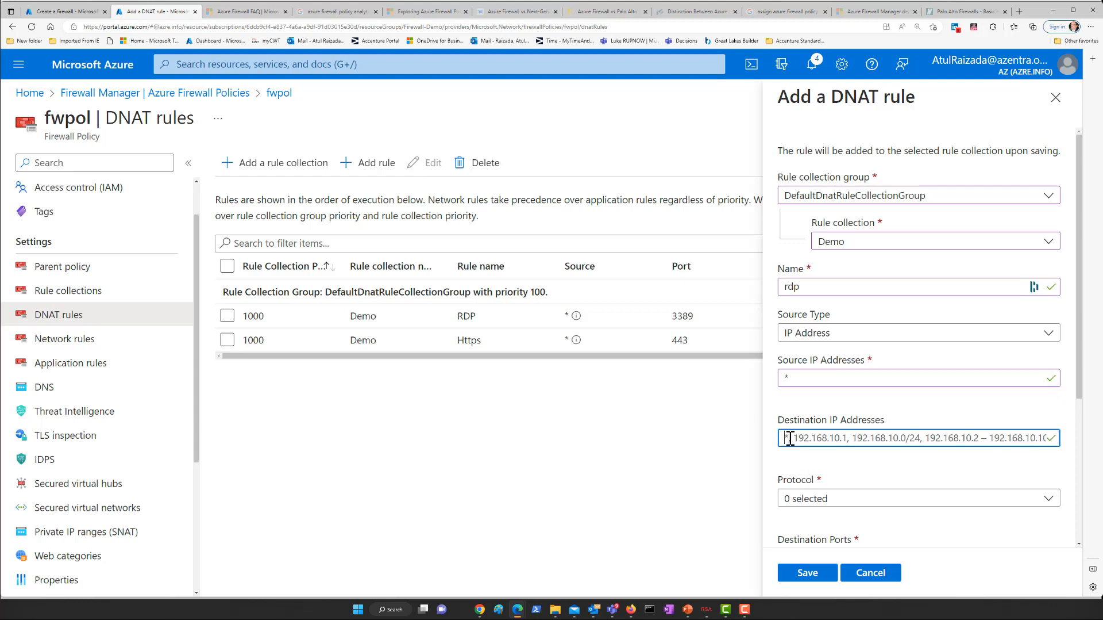
click(85, 12)
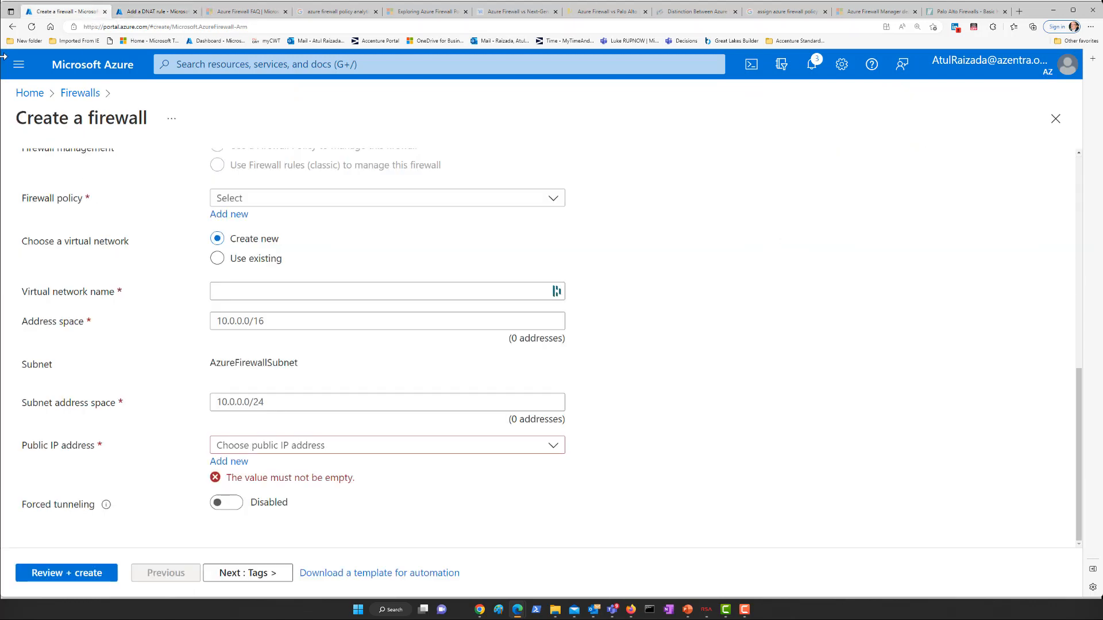
click(250, 64)
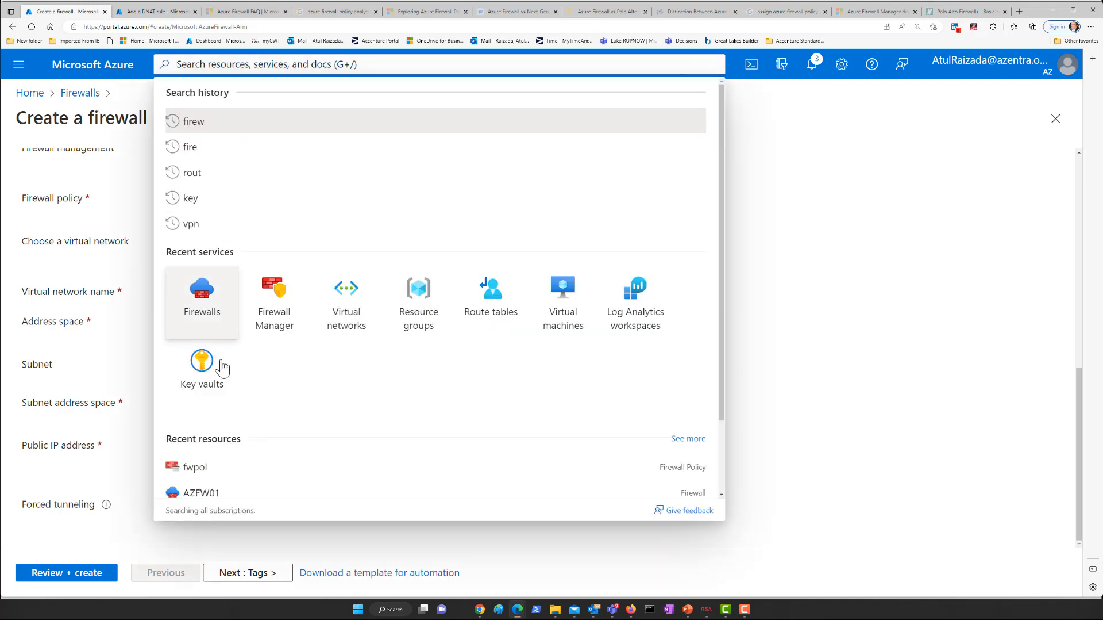
click(198, 469)
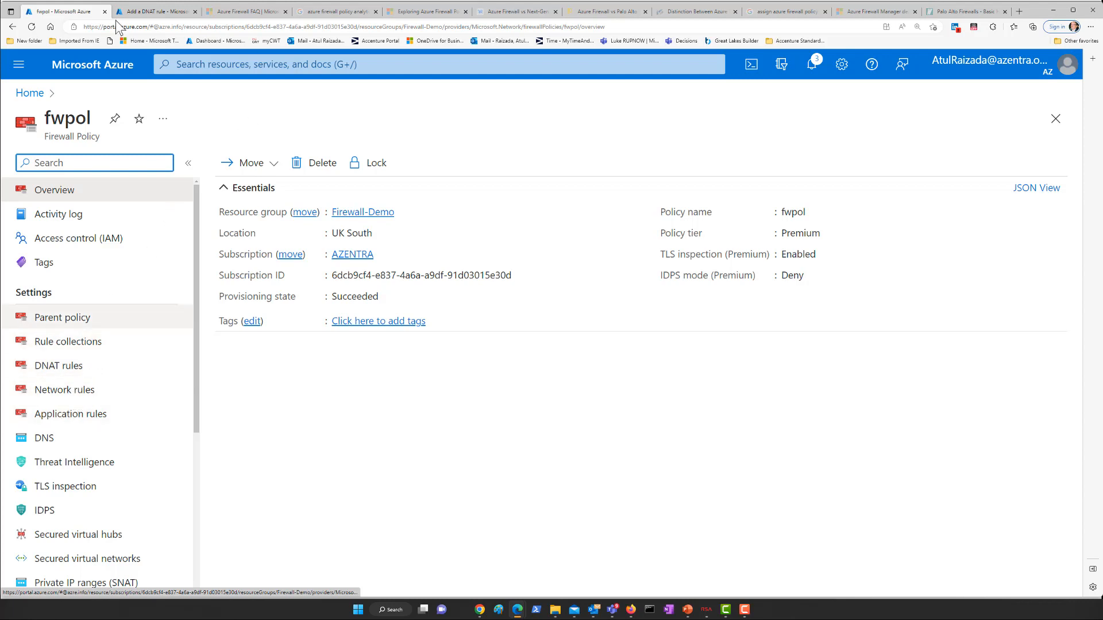
click(245, 63)
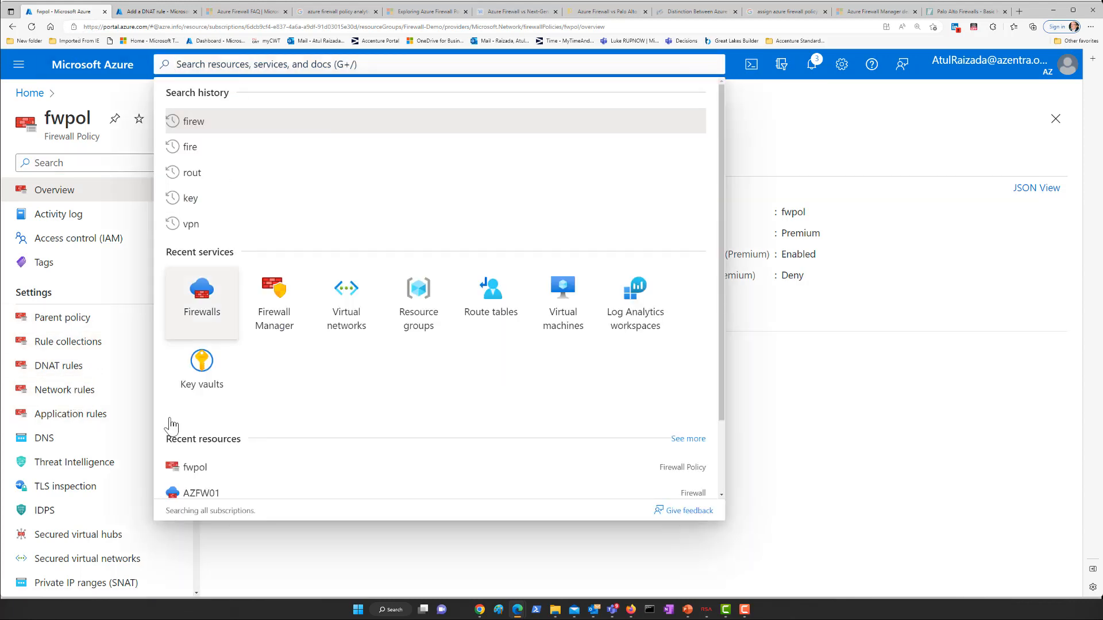
click(191, 493)
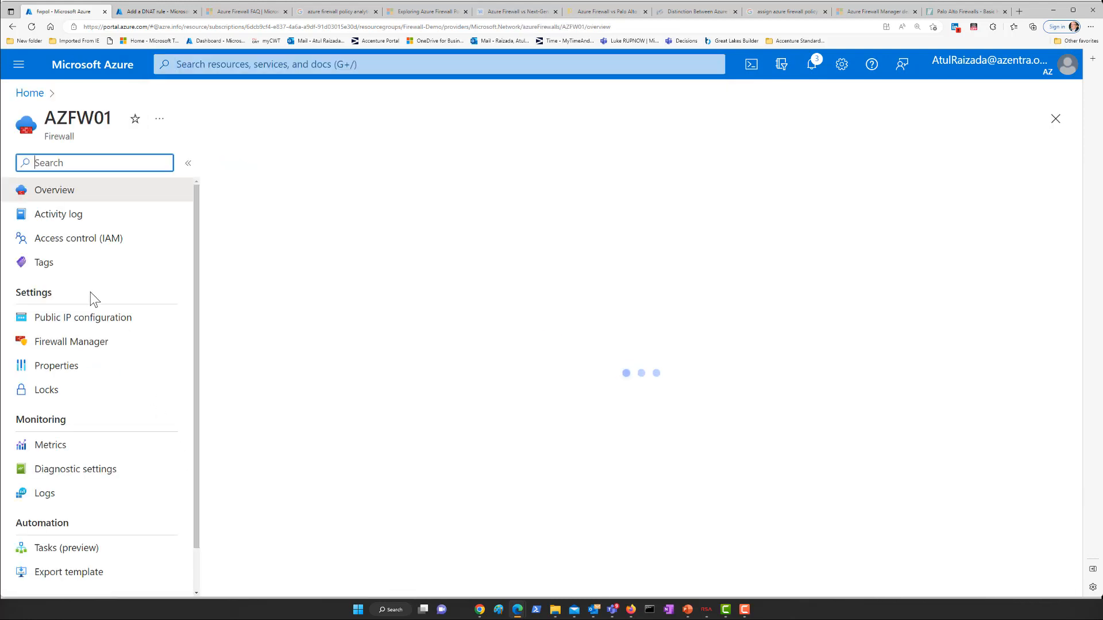
click(81, 325)
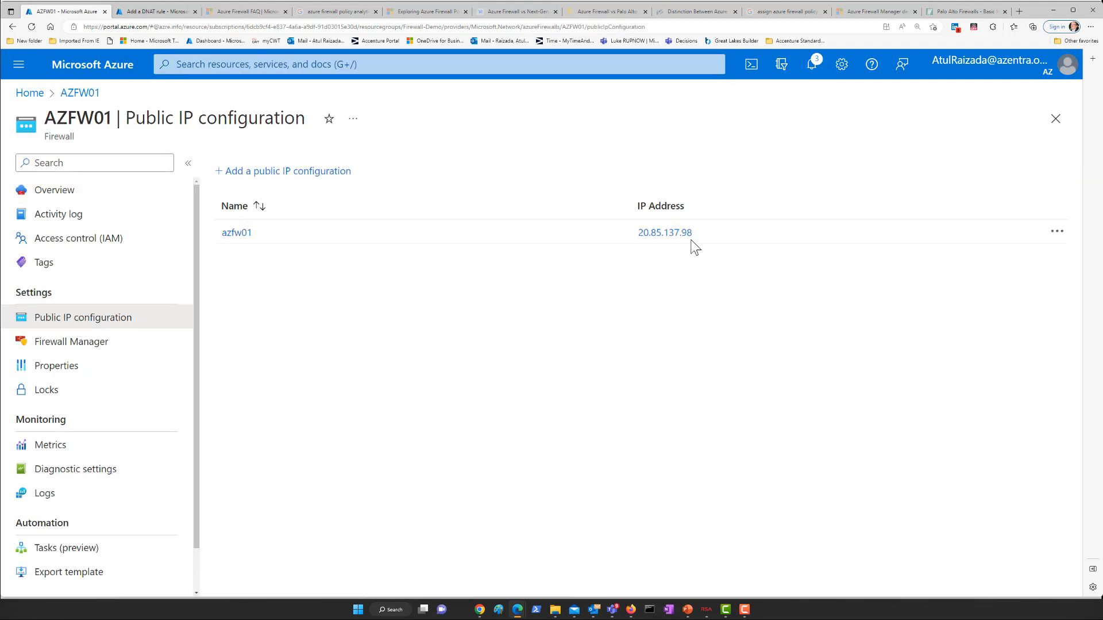
Copy the firewall's public IP 20.85.137.98 into the destination IP addresses of the new DNAT rule
drag(693, 234, 638, 239)
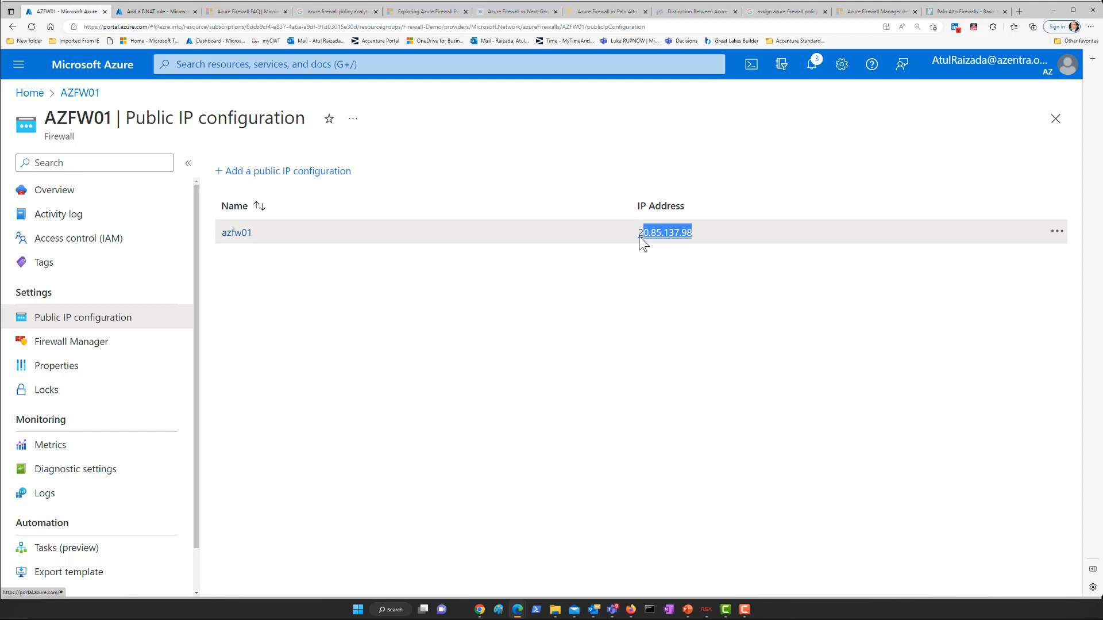
right_click(655, 235)
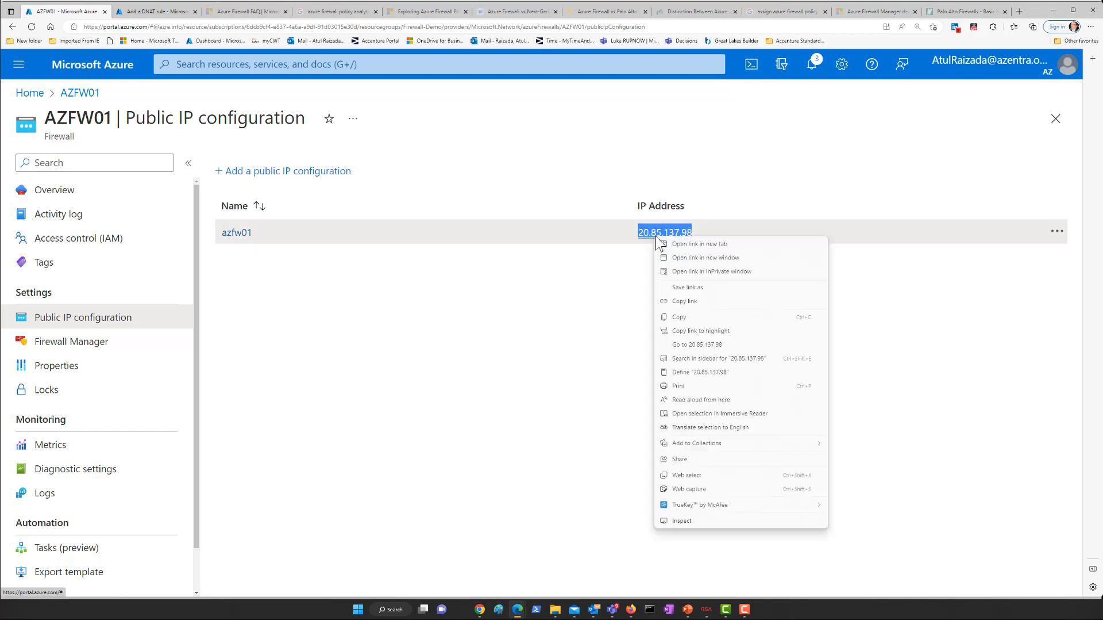
click(666, 318)
click(144, 13)
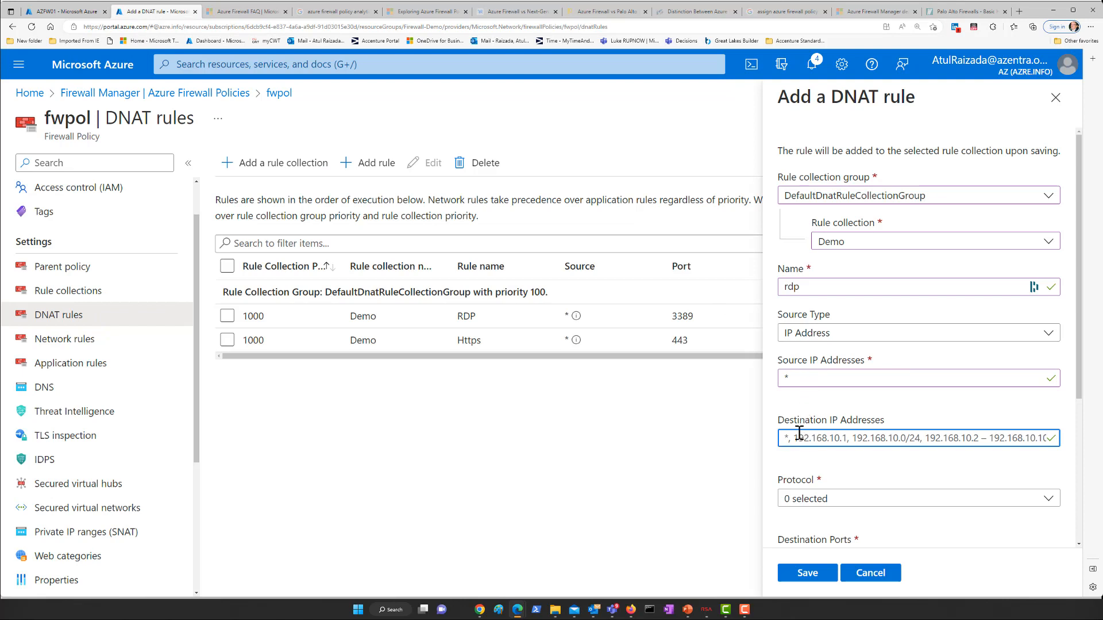
key(ctrl+v)
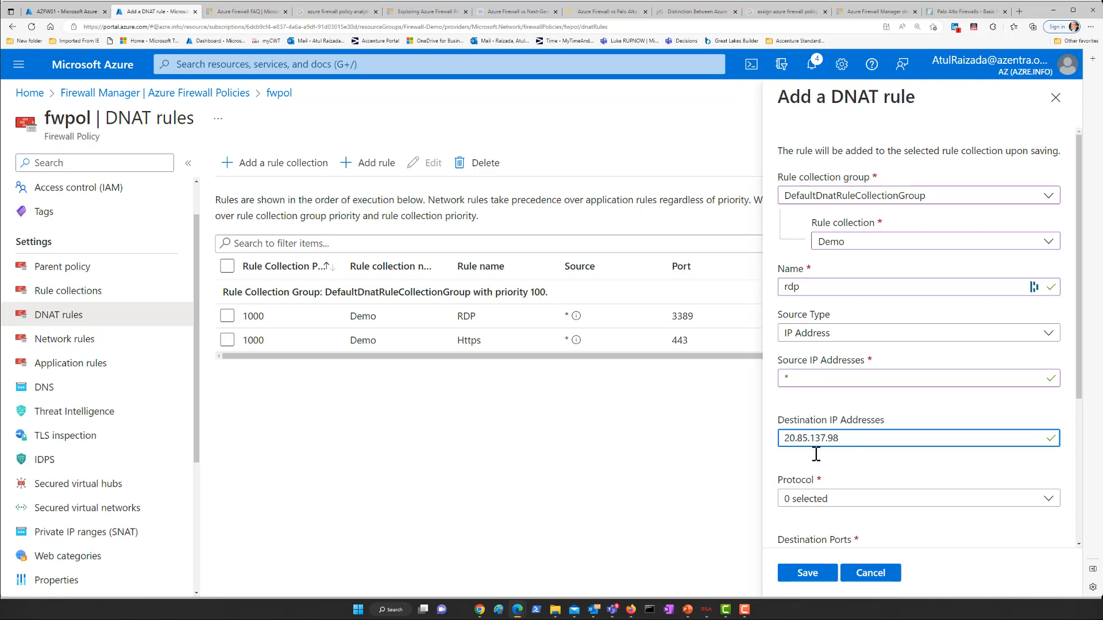
Set the DNAT rule's protocol to TCP and its destination port to 3389
click(862, 499)
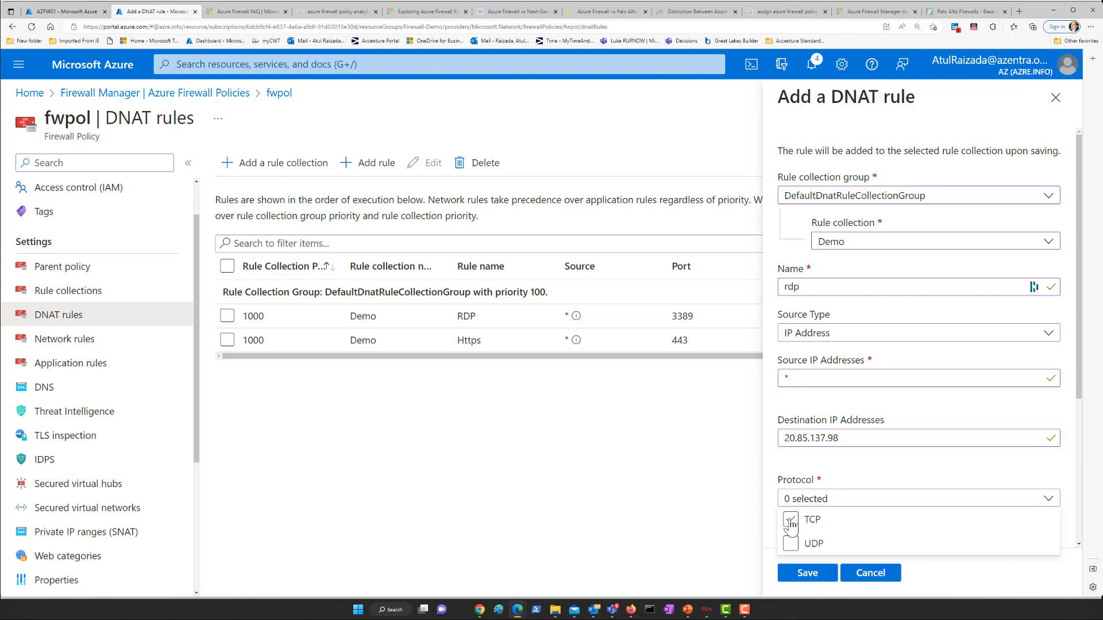
click(792, 520)
click(728, 450)
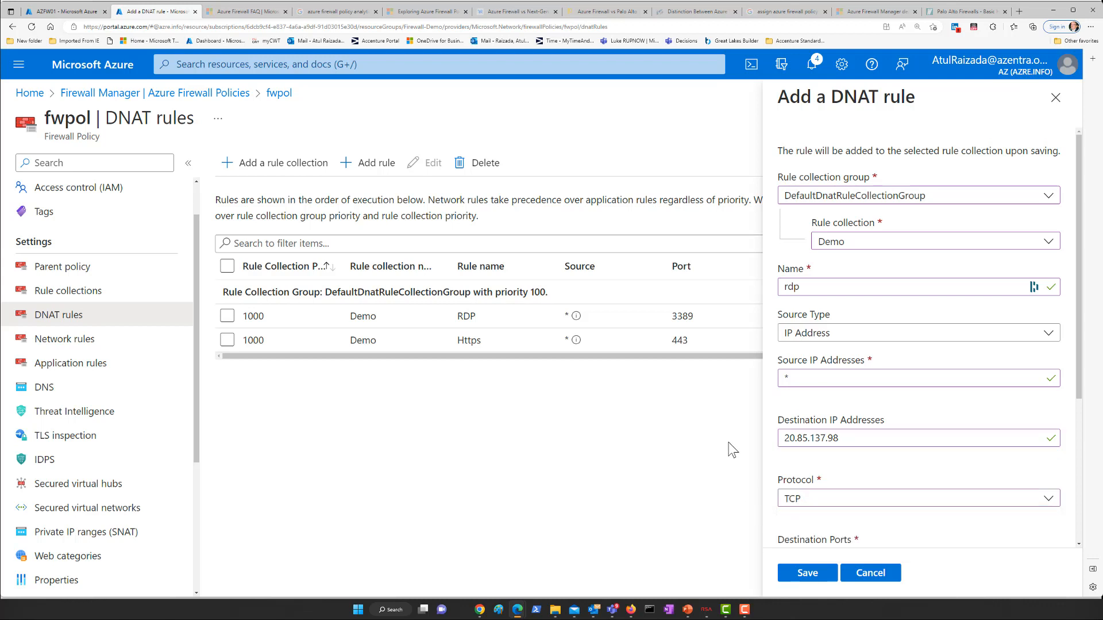
drag(1079, 397, 1073, 480)
click(819, 420)
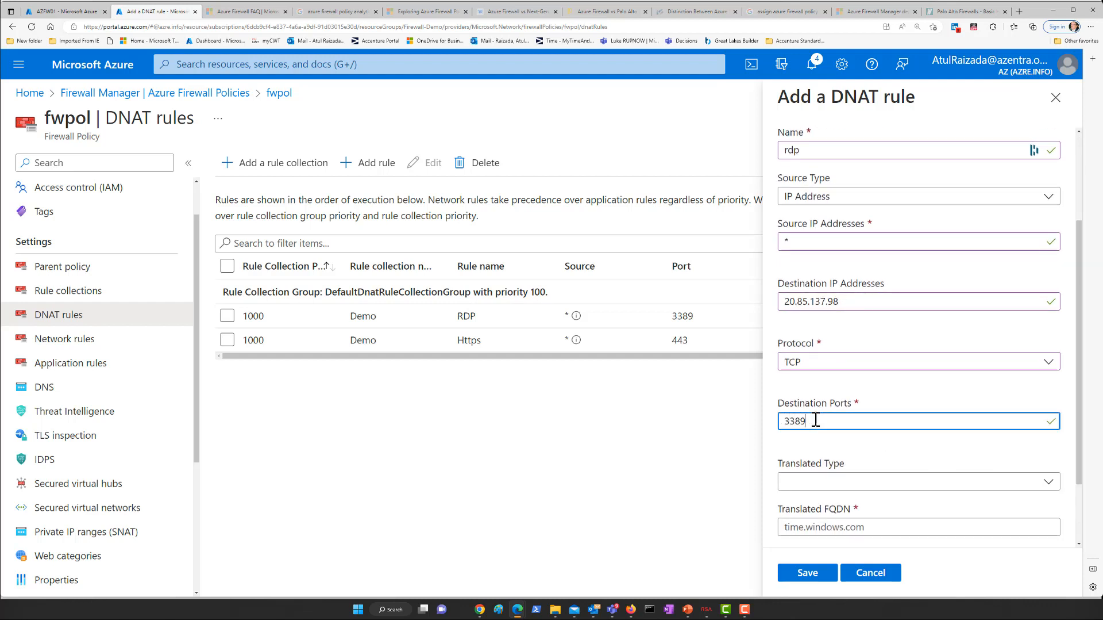
Set the DNAT rule's translated type to IP address and the translated address to 172.38.0.4
click(815, 481)
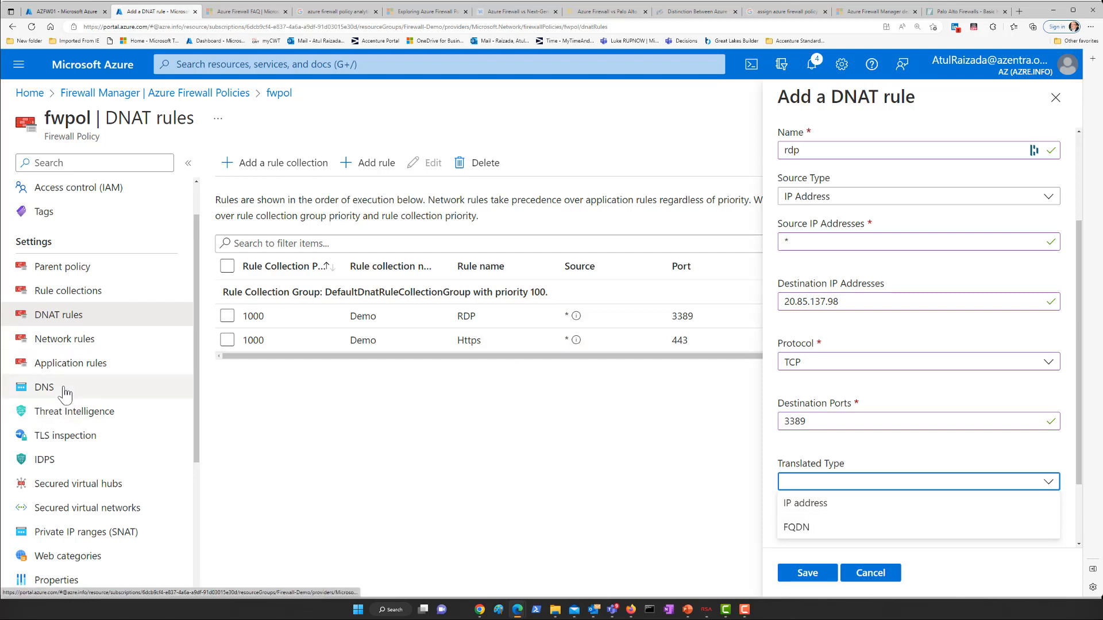
click(826, 511)
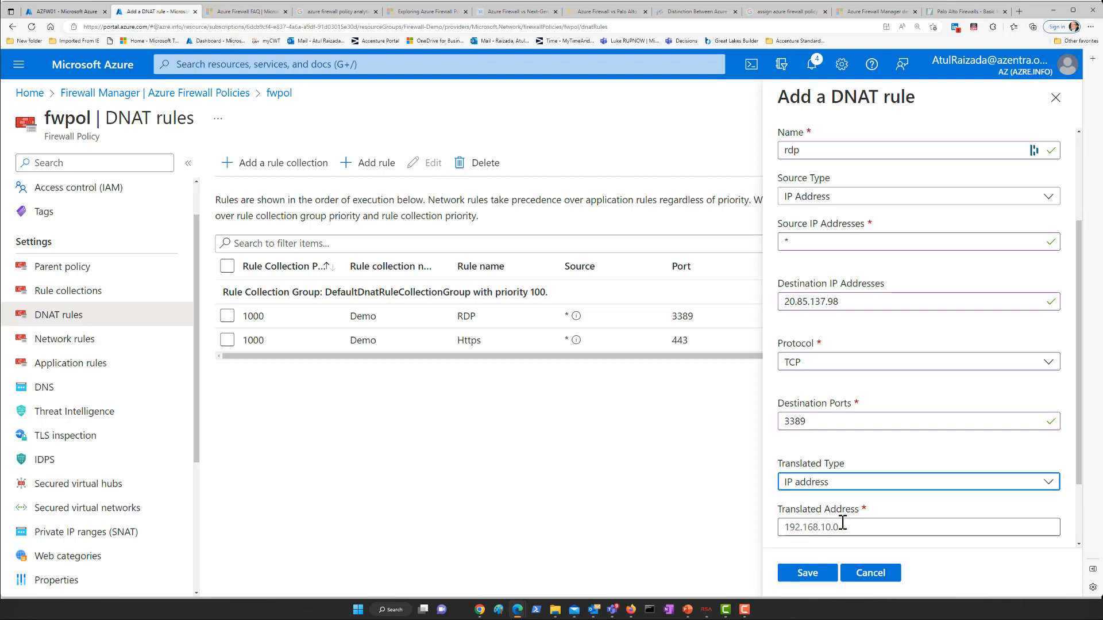
click(844, 526)
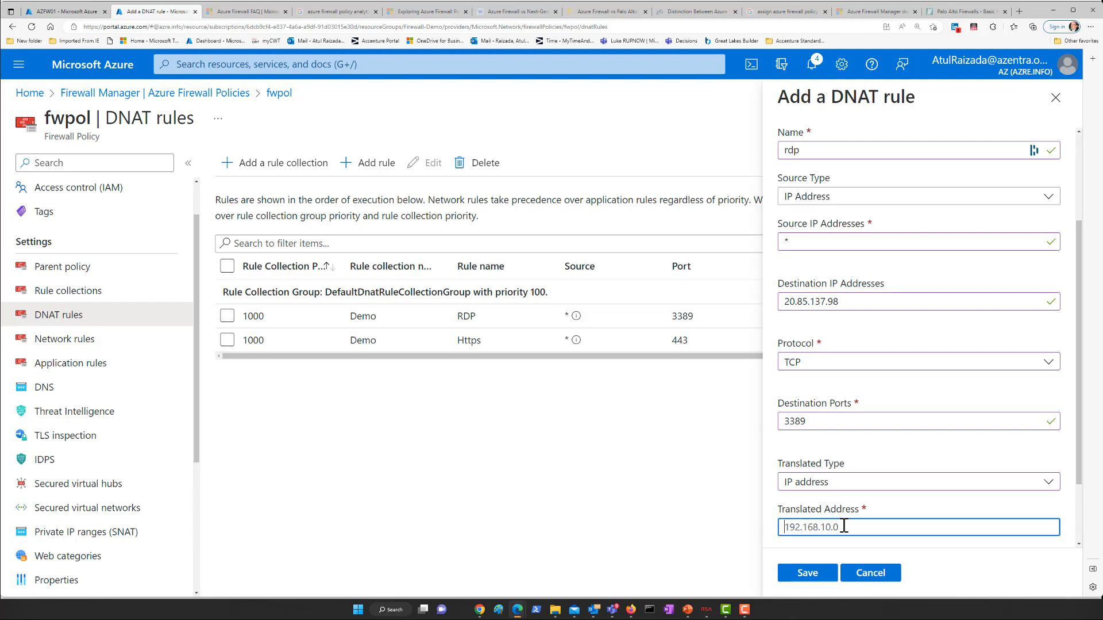
text(172.38.0.4)
Switch to the PowerPoint slide show to examine the Firewall Demo Lab diagram, and return to the DNAT rule form
click(688, 609)
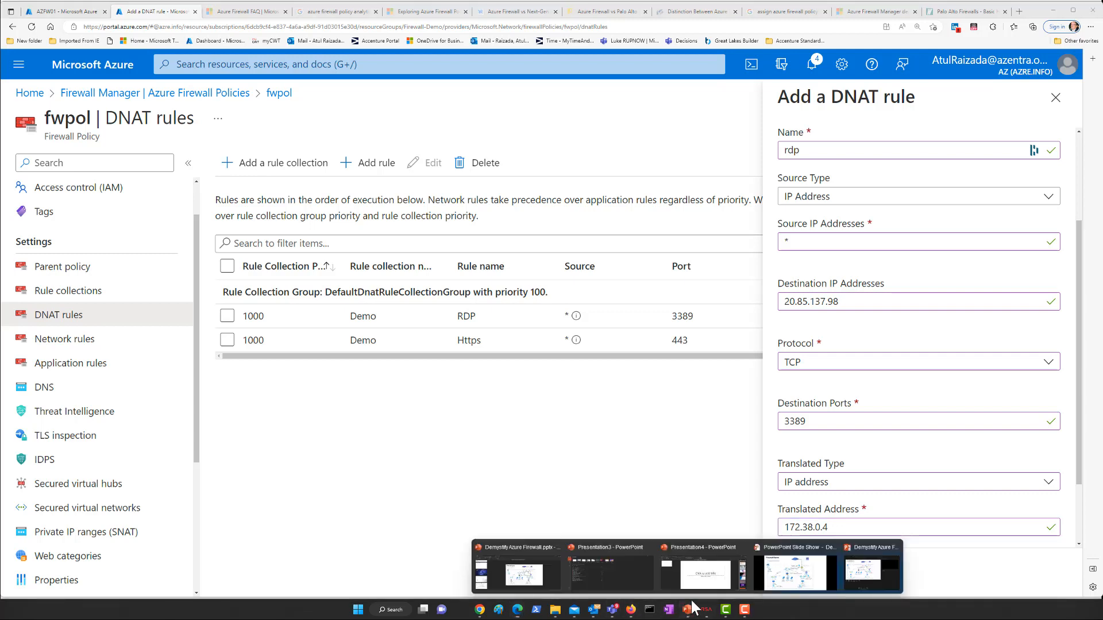
click(767, 585)
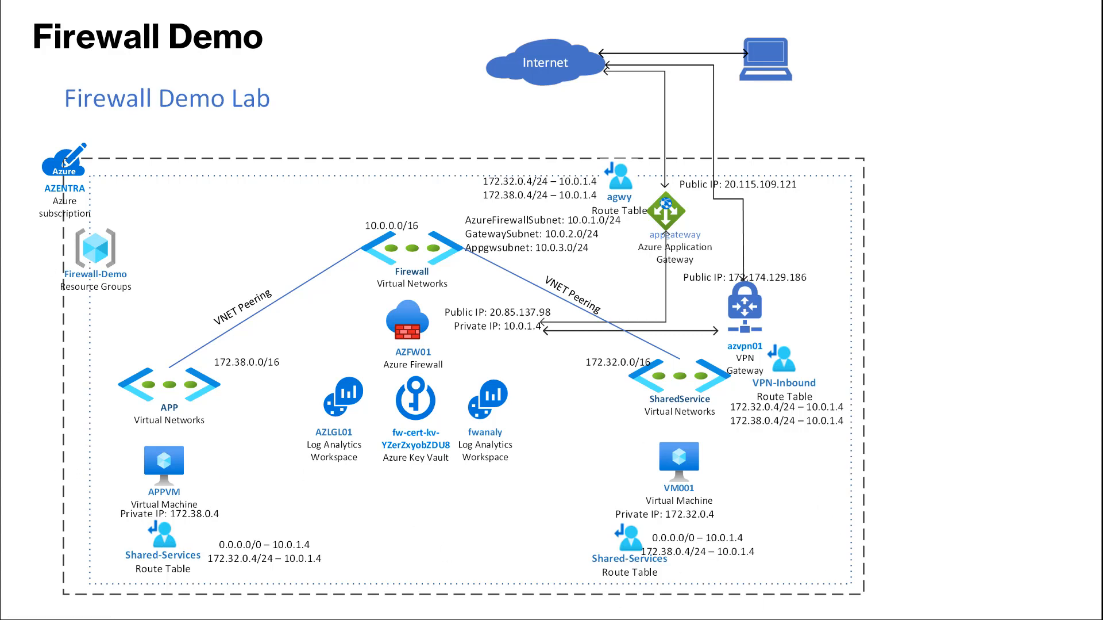
key(alt+Tab)
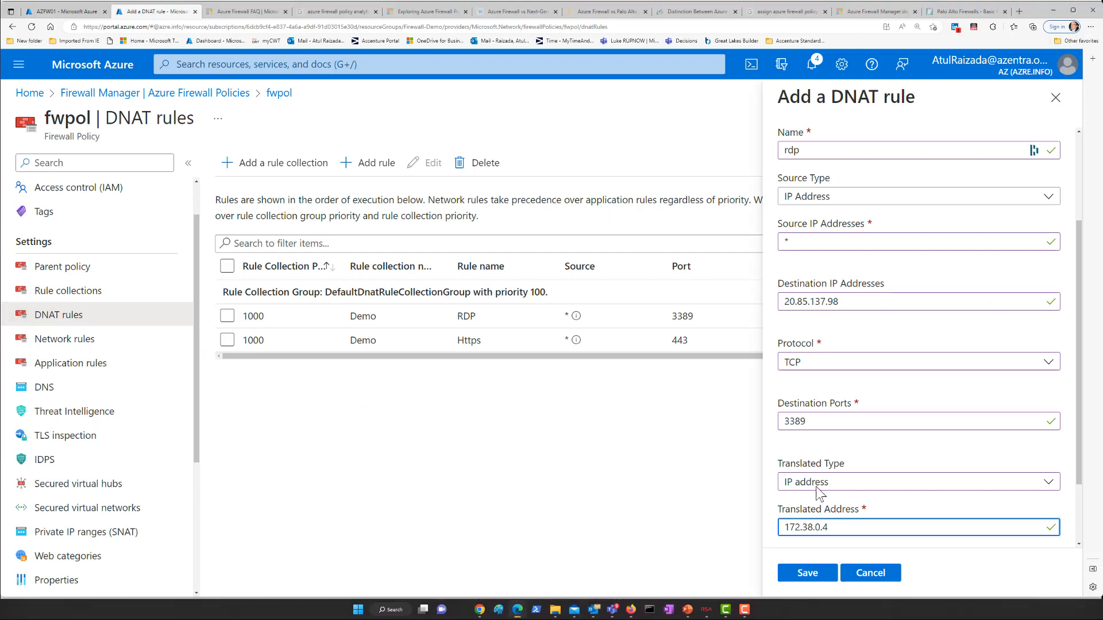
Set the DNAT rule's translated port to 3389
scroll(851, 466, down, 2)
click(805, 498)
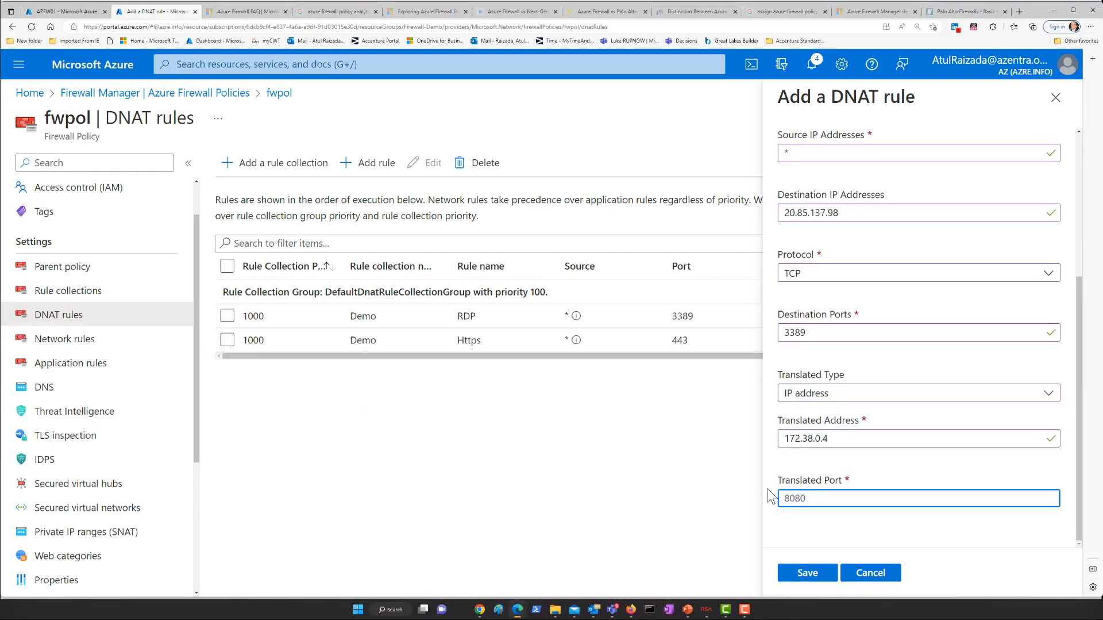
text(3389)
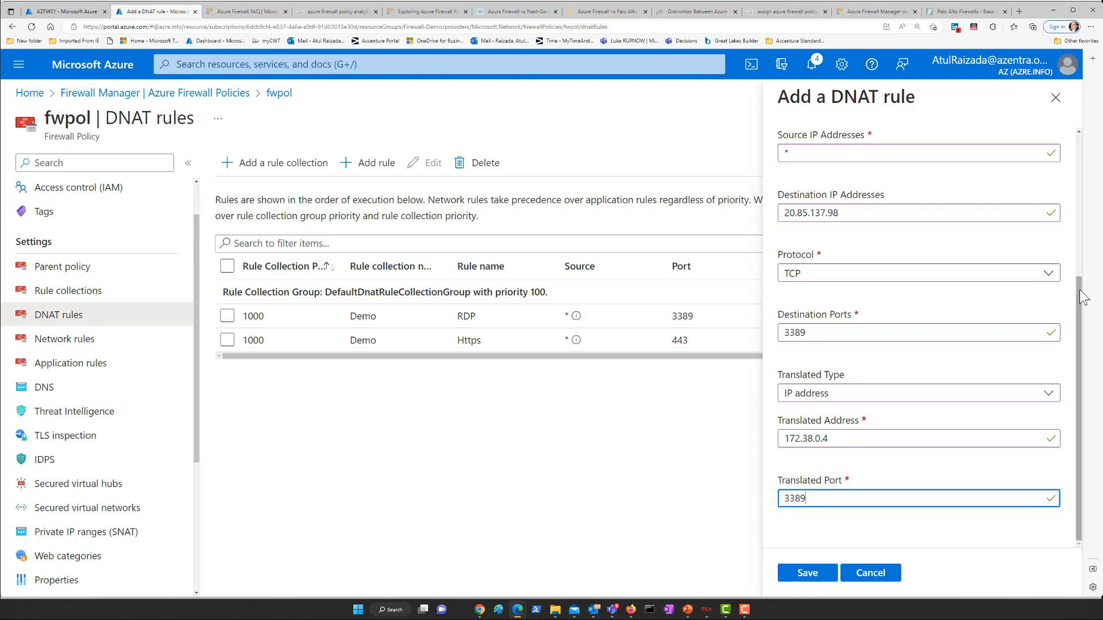
Copy the destination IP 20.85.137.98 from the DNAT rule form, and cancel the rule, discarding the unsaved edits
drag(1083, 297, 1077, 145)
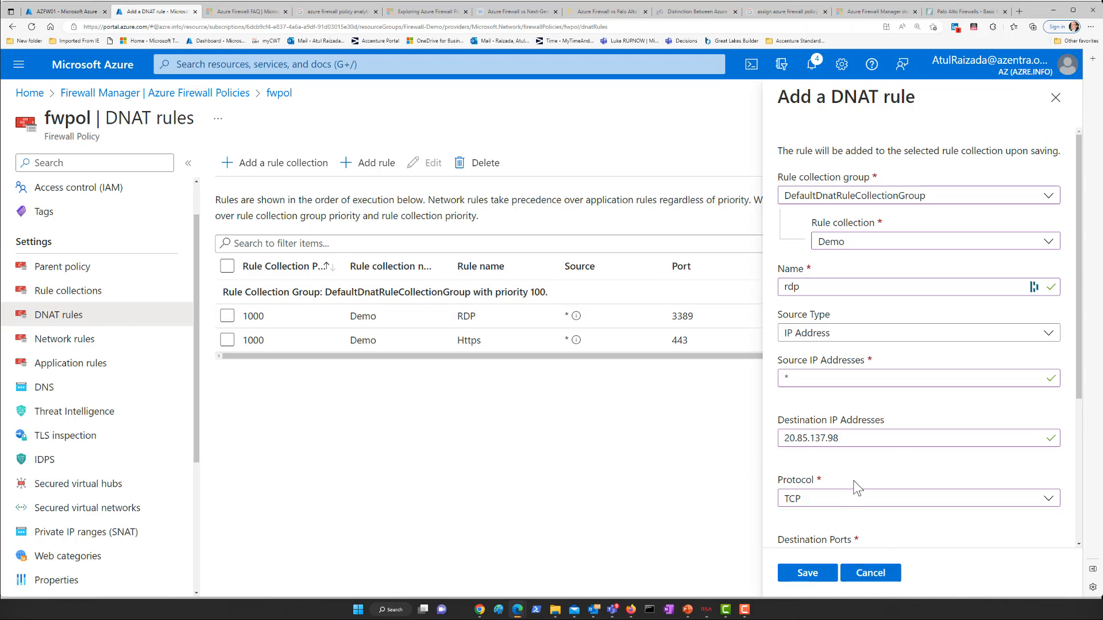
drag(840, 438, 787, 438)
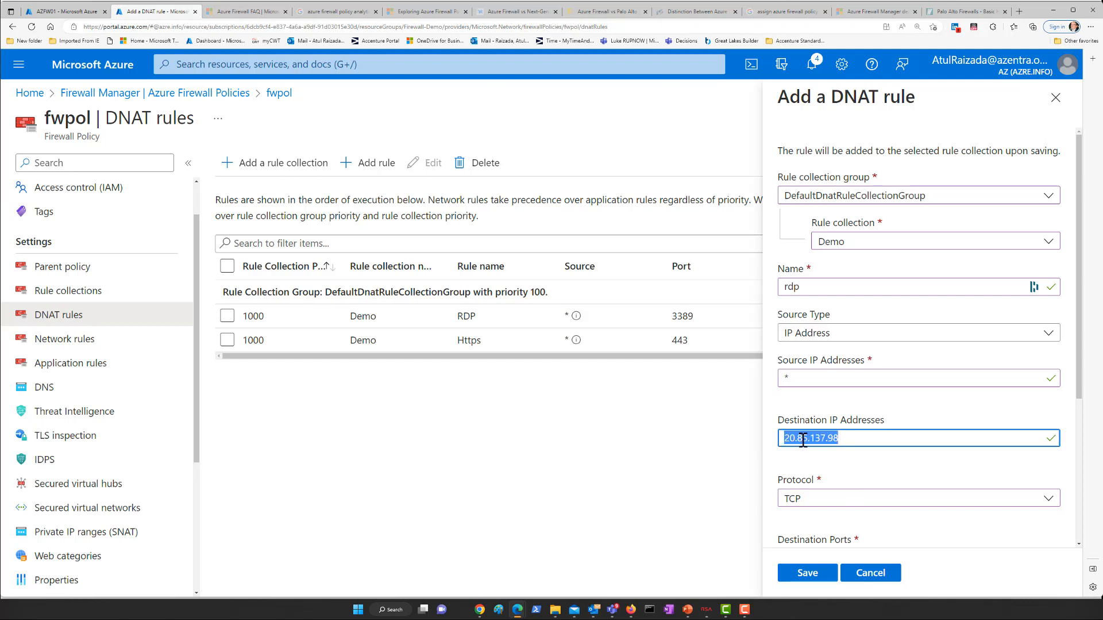
right_click(803, 439)
click(828, 183)
click(878, 573)
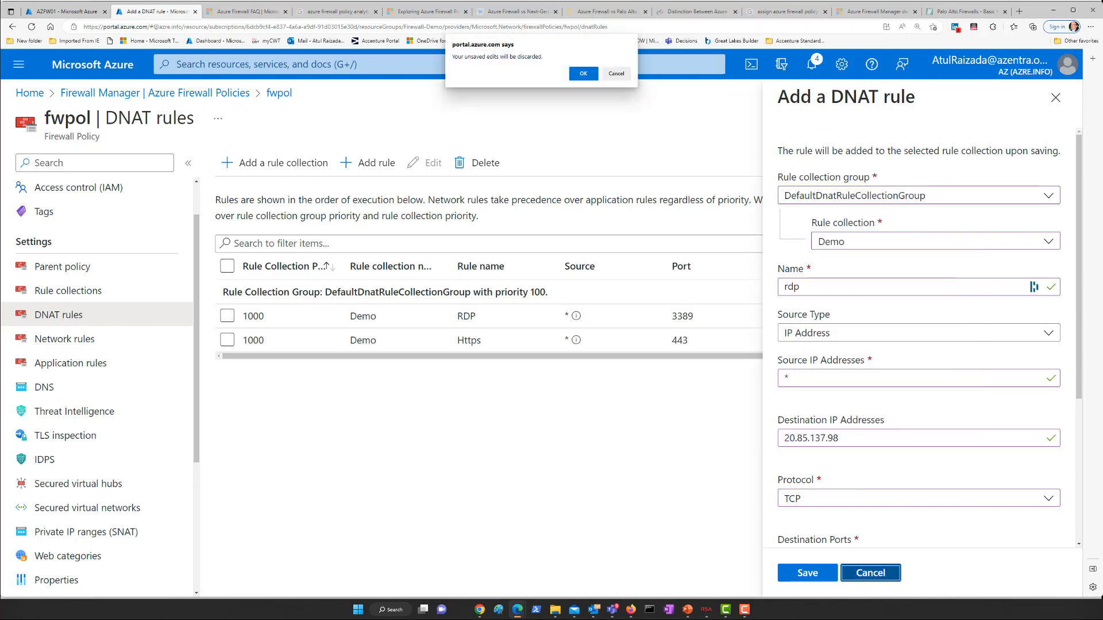
click(583, 74)
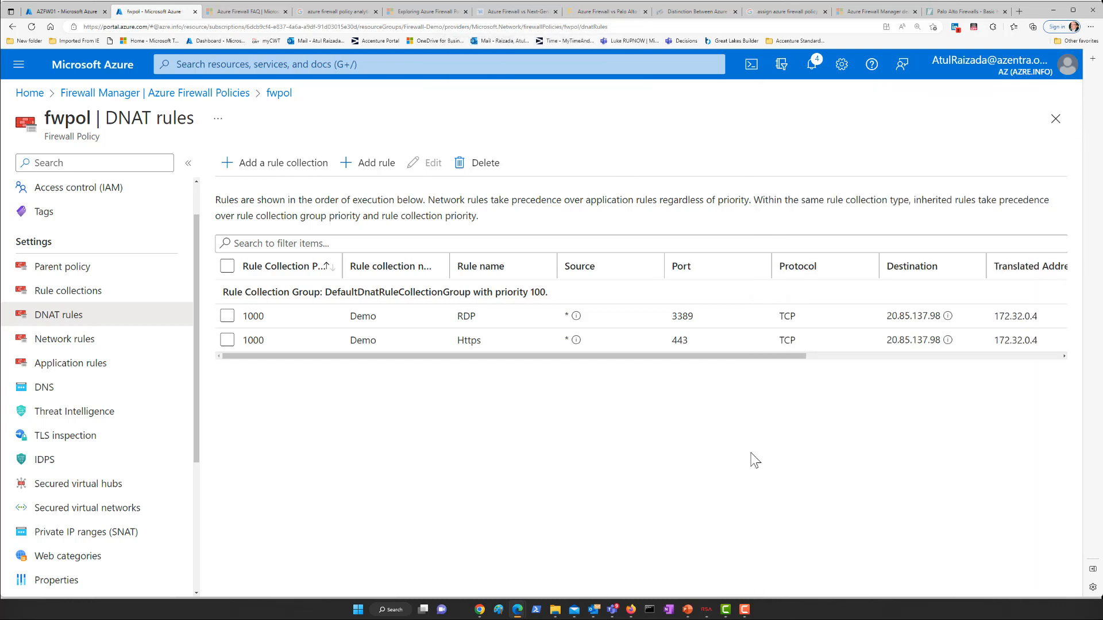
Launch Remote Desktop Connection from Run and connect to 20.85.137.98, entering the account password
right_click(358, 611)
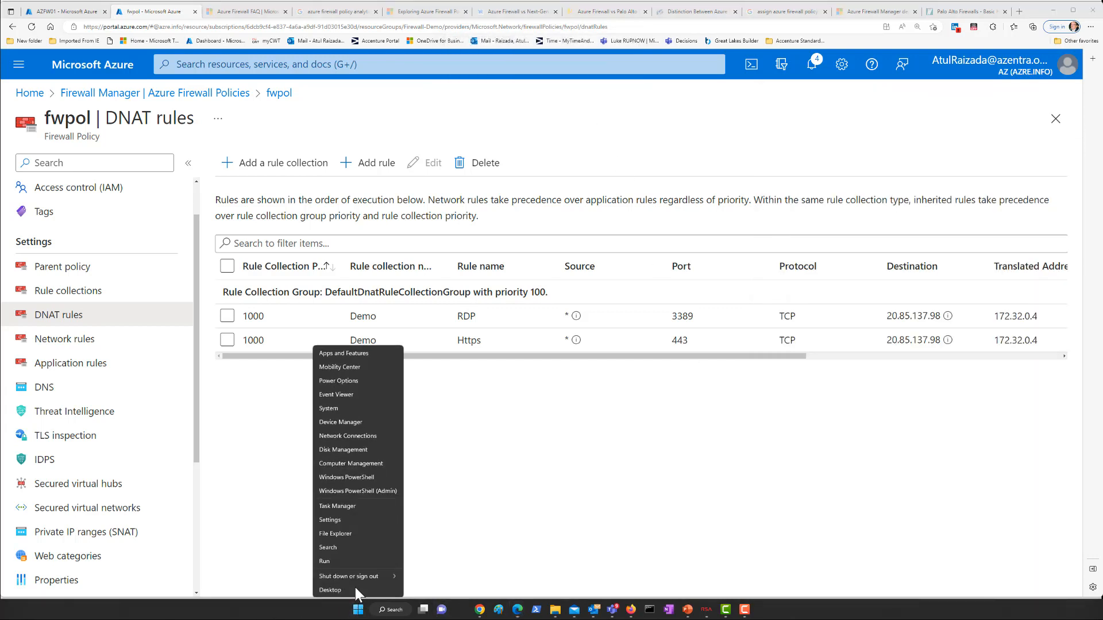
click(326, 560)
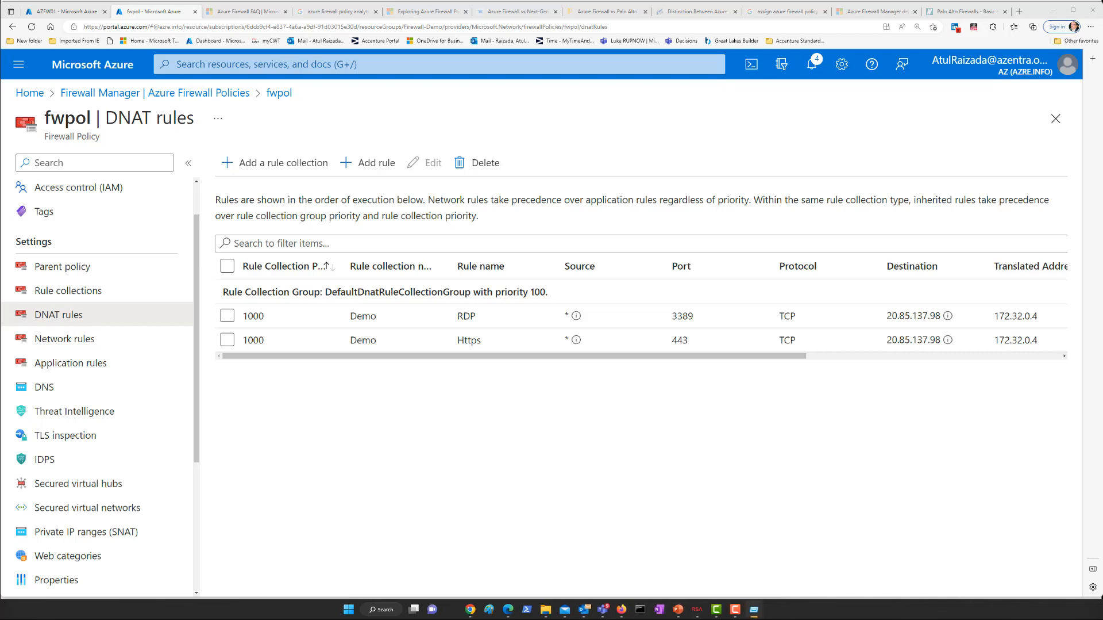
key(Return)
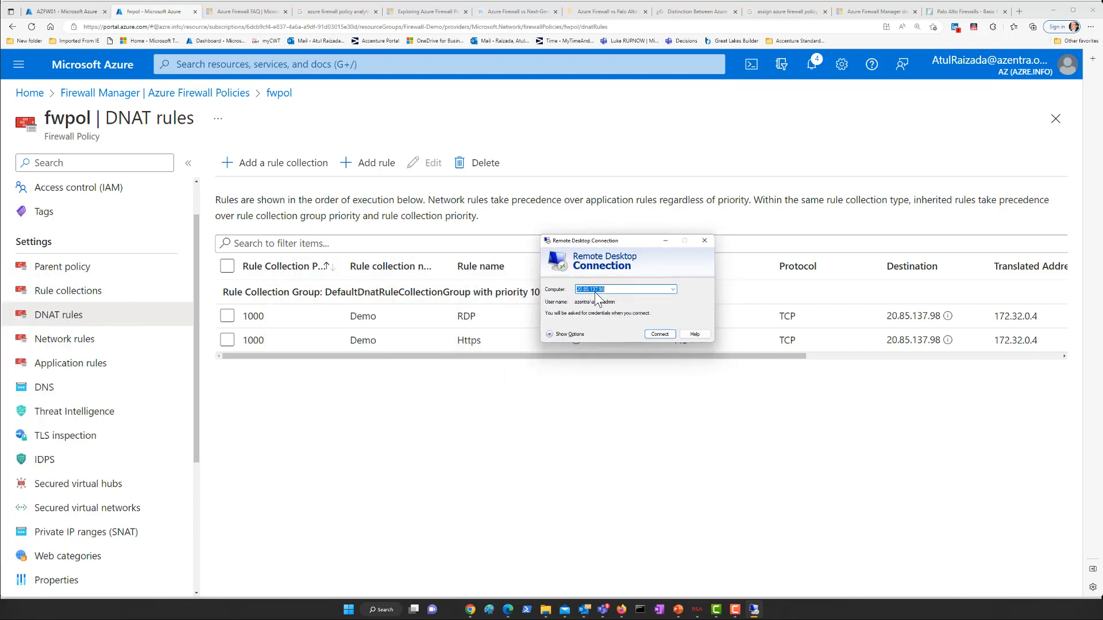
click(659, 333)
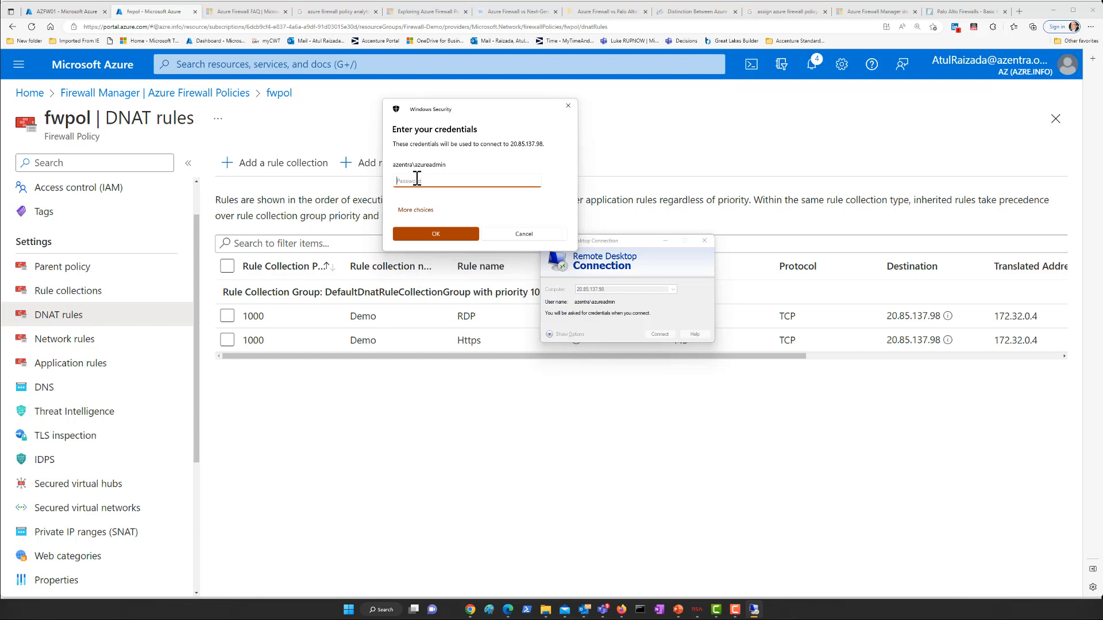
text(•••••••••••)
key(Return)
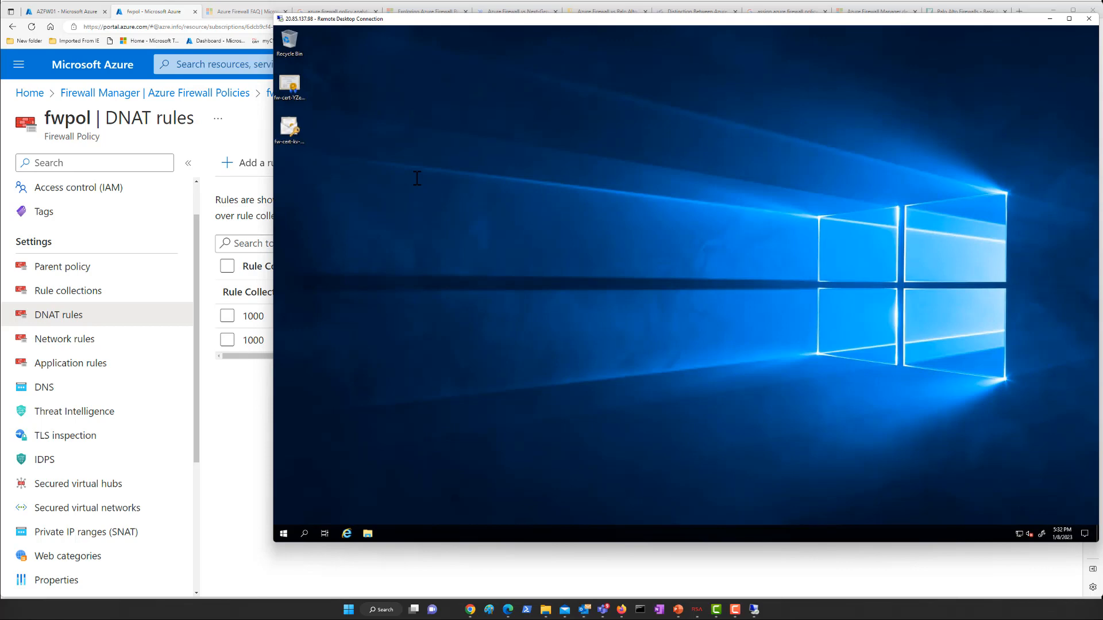
Move the remote desktop window aside and dismiss it, and show the network rules of fwpol in the portal
drag(427, 29, 710, 57)
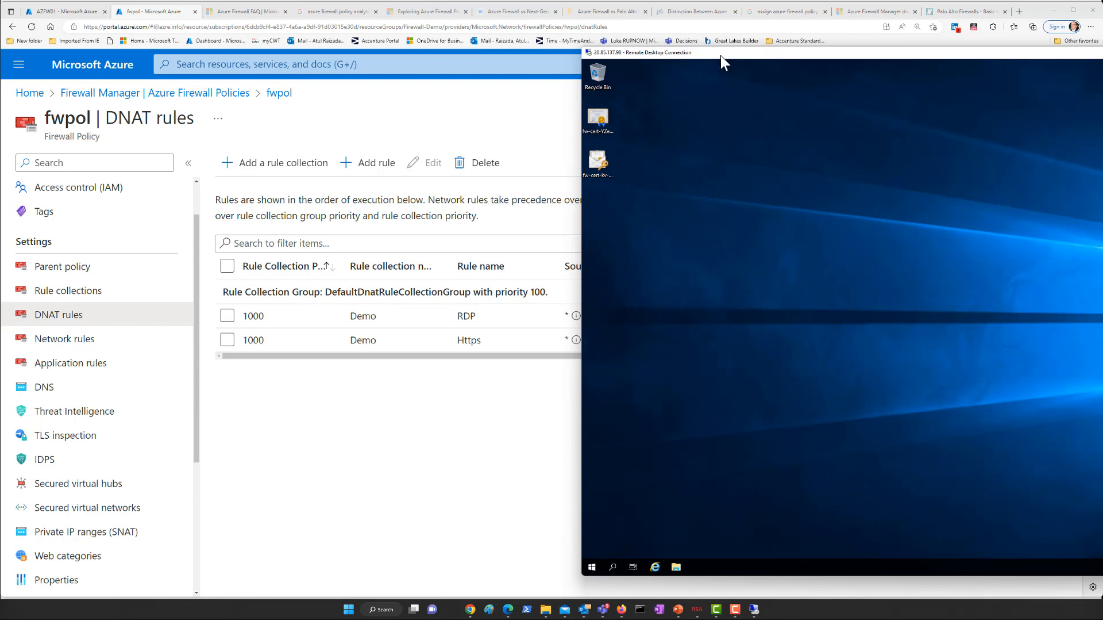
drag(722, 56, 609, 51)
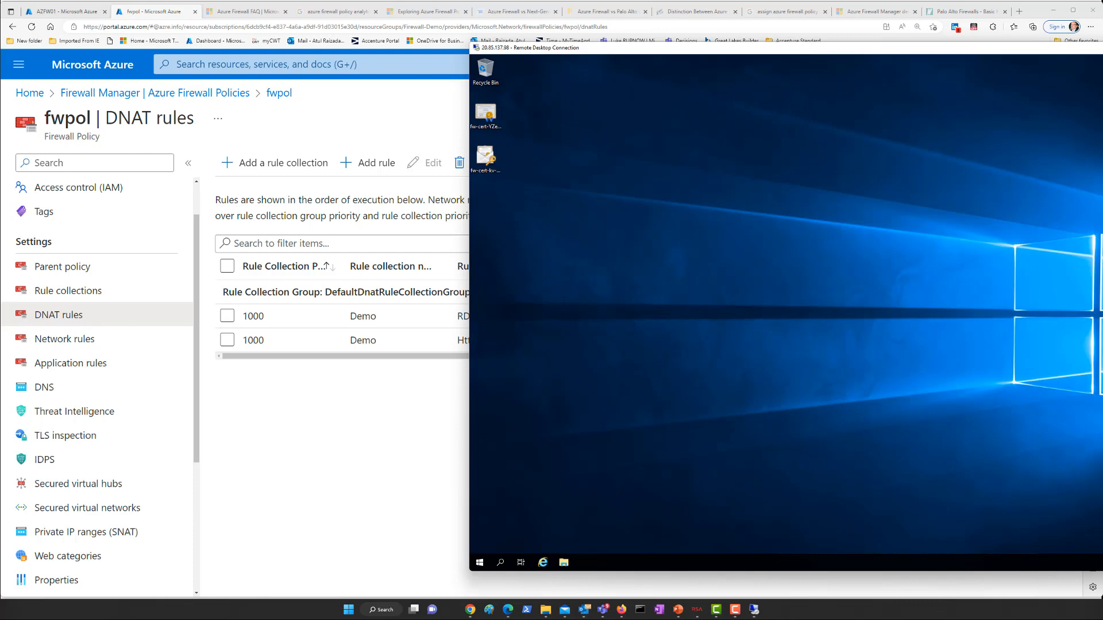
click(1102, 48)
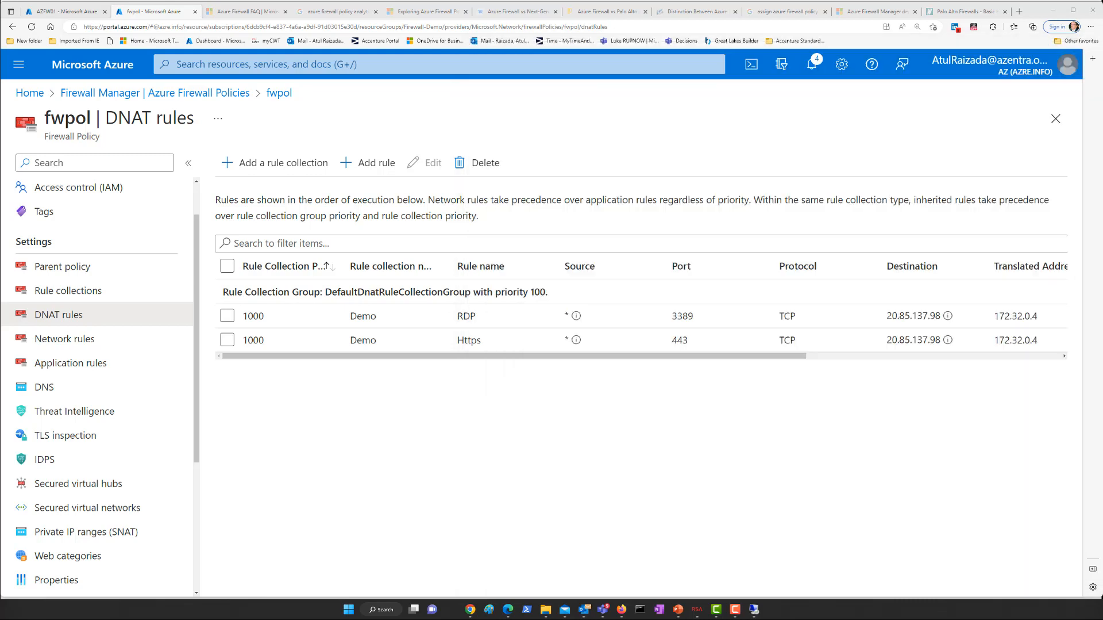
click(80, 339)
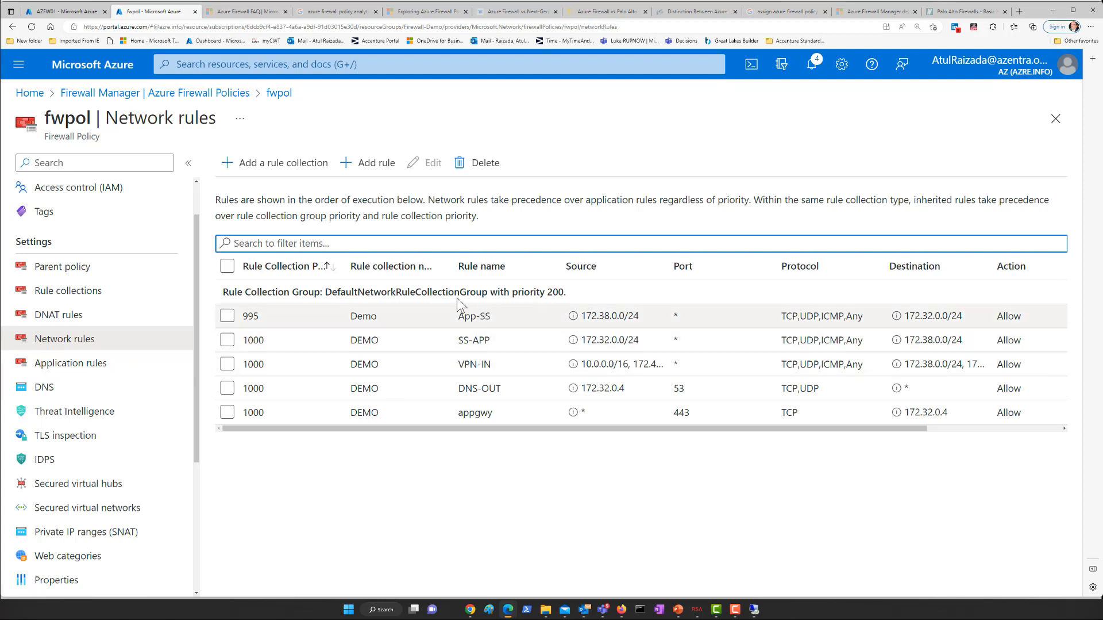
Highlight DefaultNetworkRuleCollectionGroup and the Demo collection name of the App-SS rule in fwpol's network rules
drag(328, 292, 488, 293)
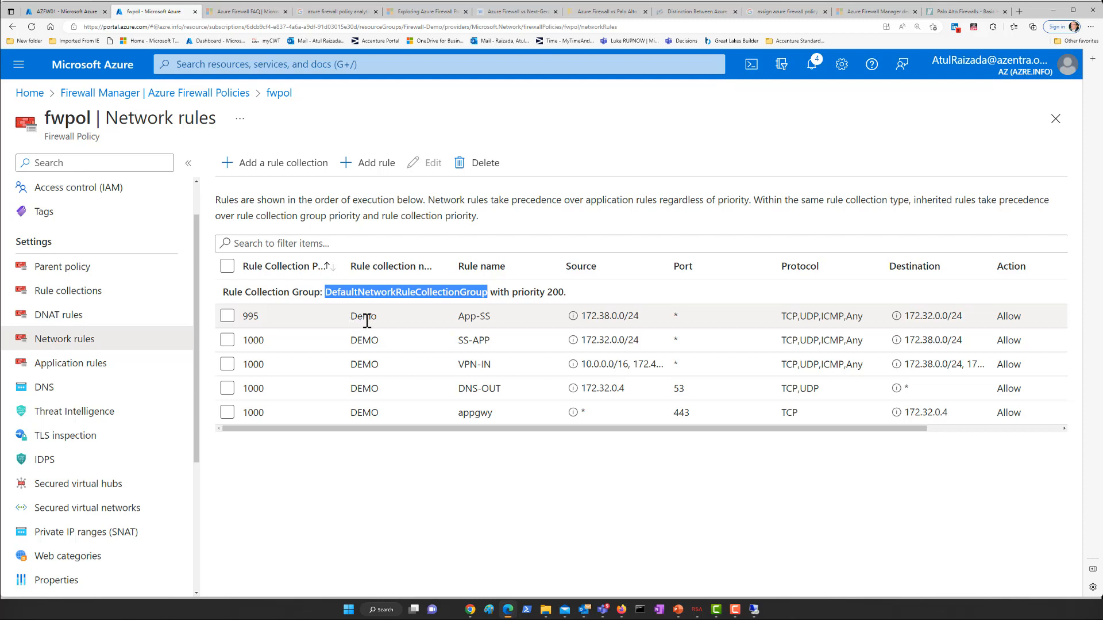
drag(381, 317, 346, 323)
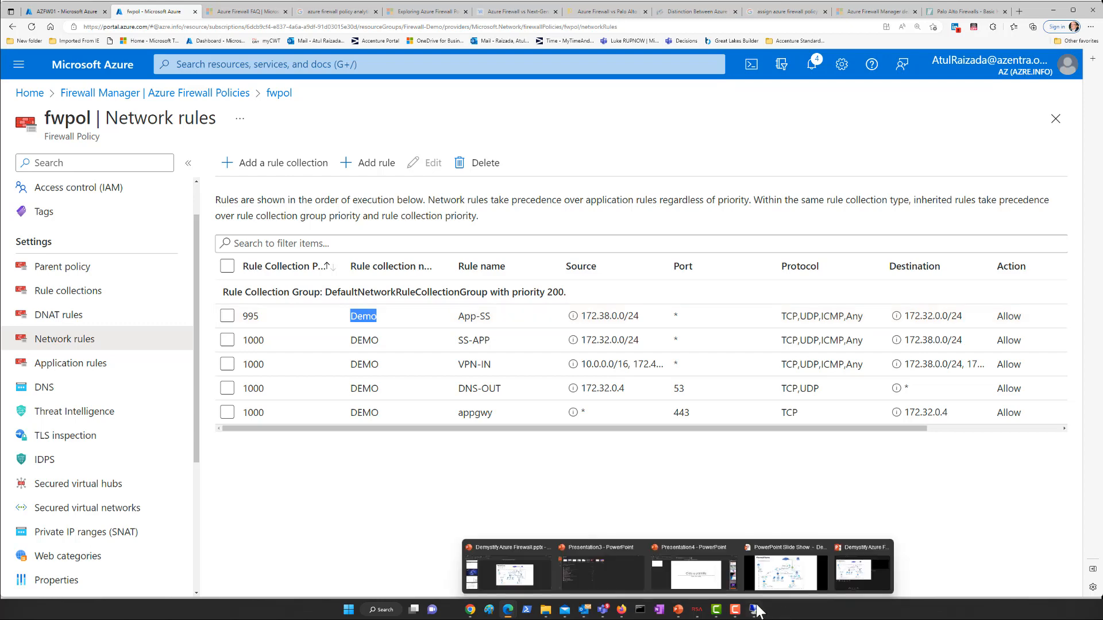
Switch to the 20.85.137.98 remote desktop session, launch Command Prompt (cmd) from Run, and check the IP configuration with ipconfig
click(743, 574)
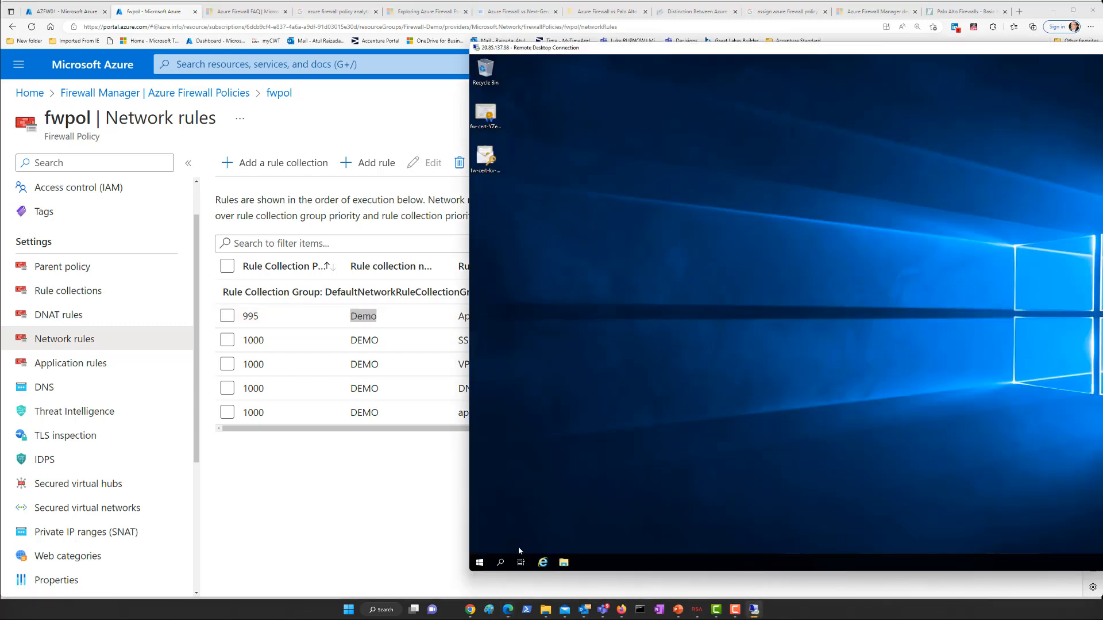
right_click(480, 562)
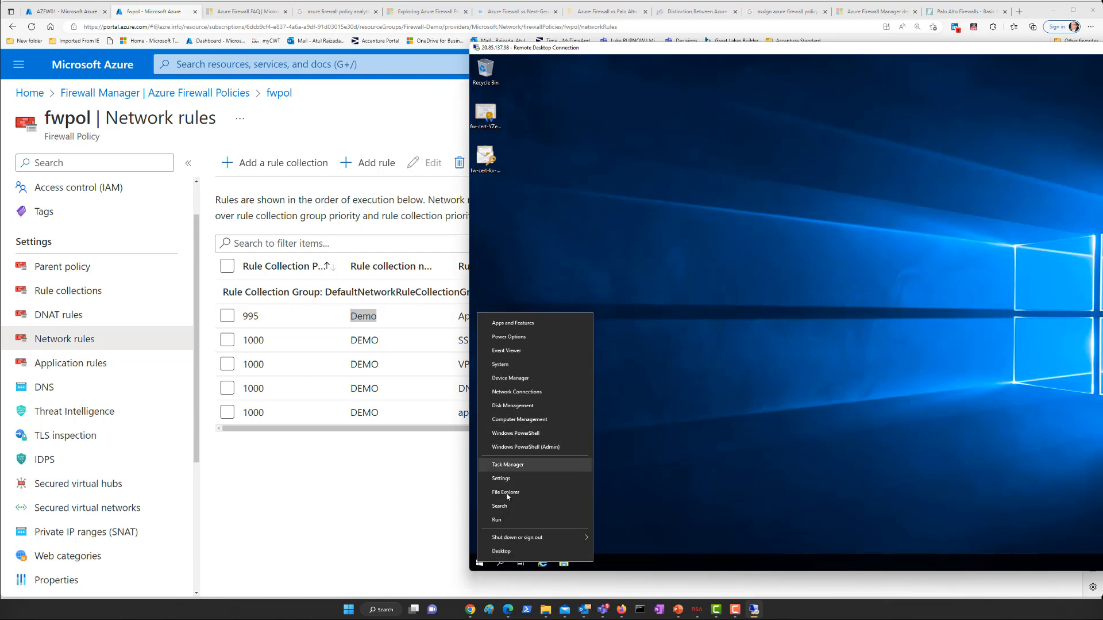
click(498, 520)
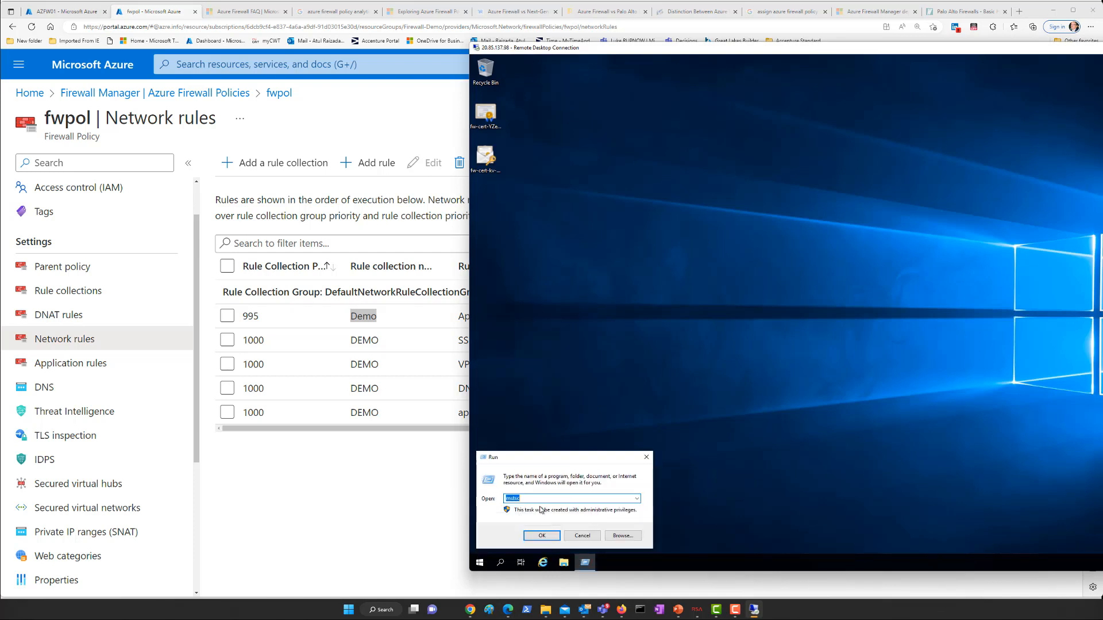
text(cmd)
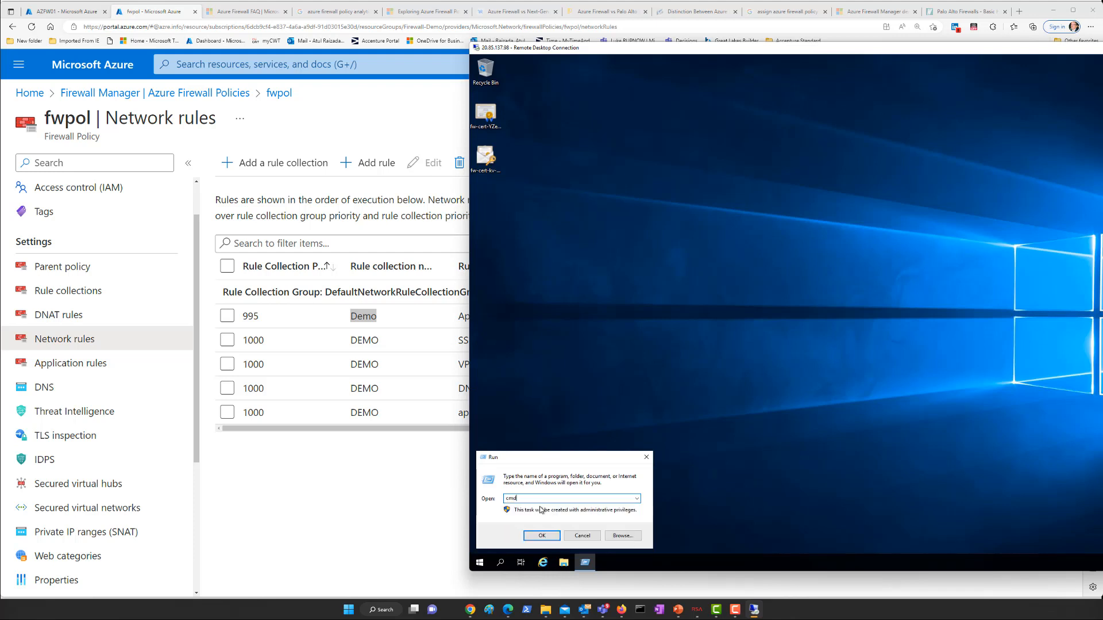
key(Return)
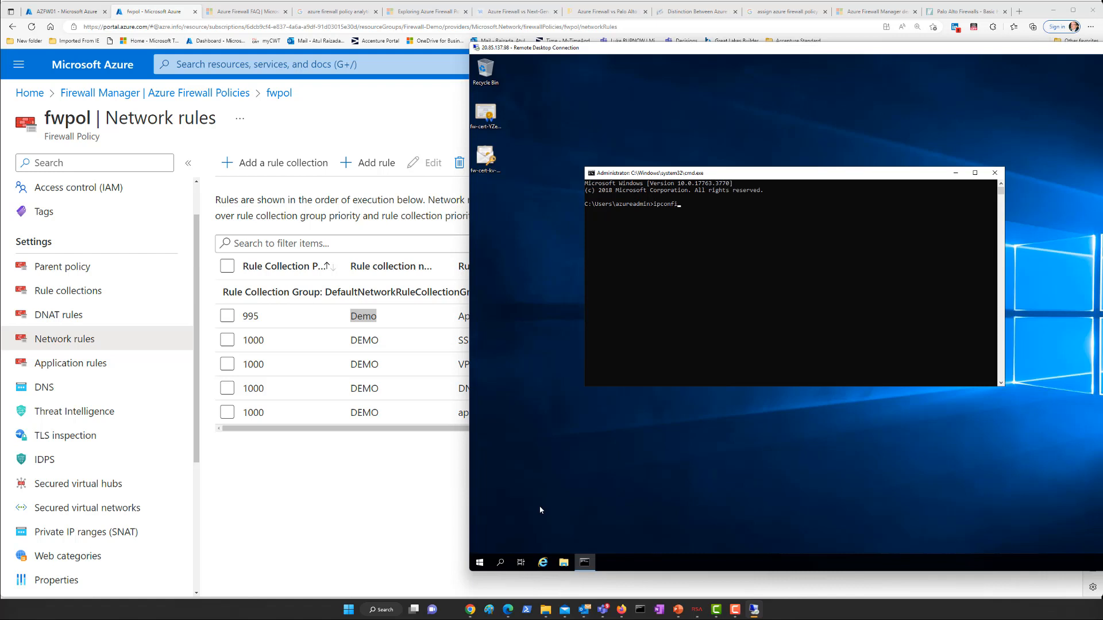
key(Return)
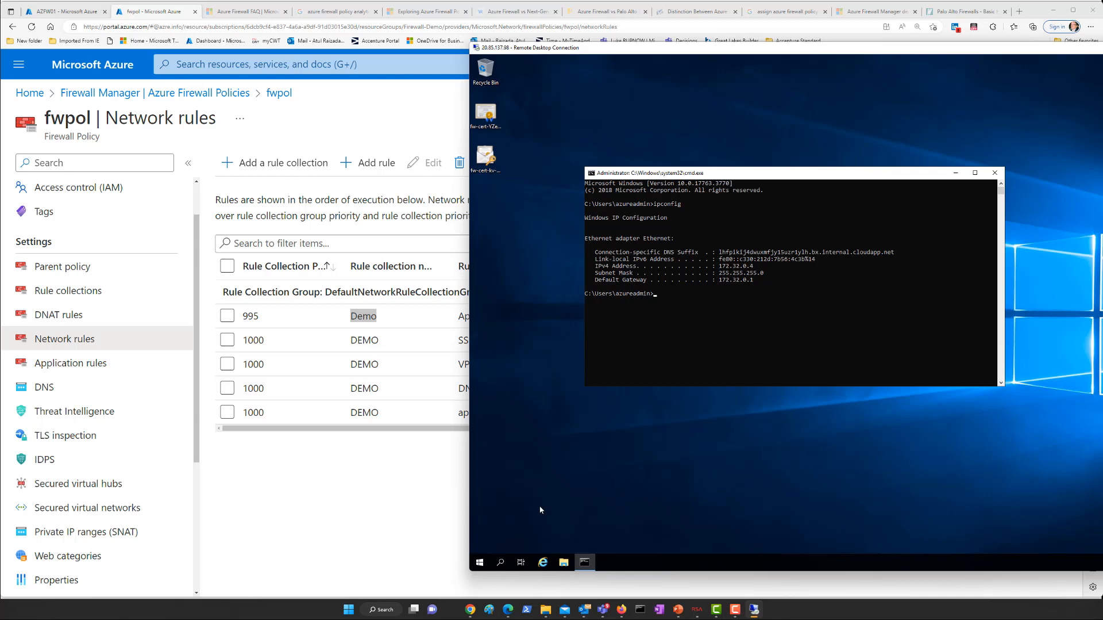
Ping 172.38.0.4 from the remote machine, and run nslookup for appvm.azentra.info and appvm01.azentra.info
text(ping 172.38.0.4)
key(Return)
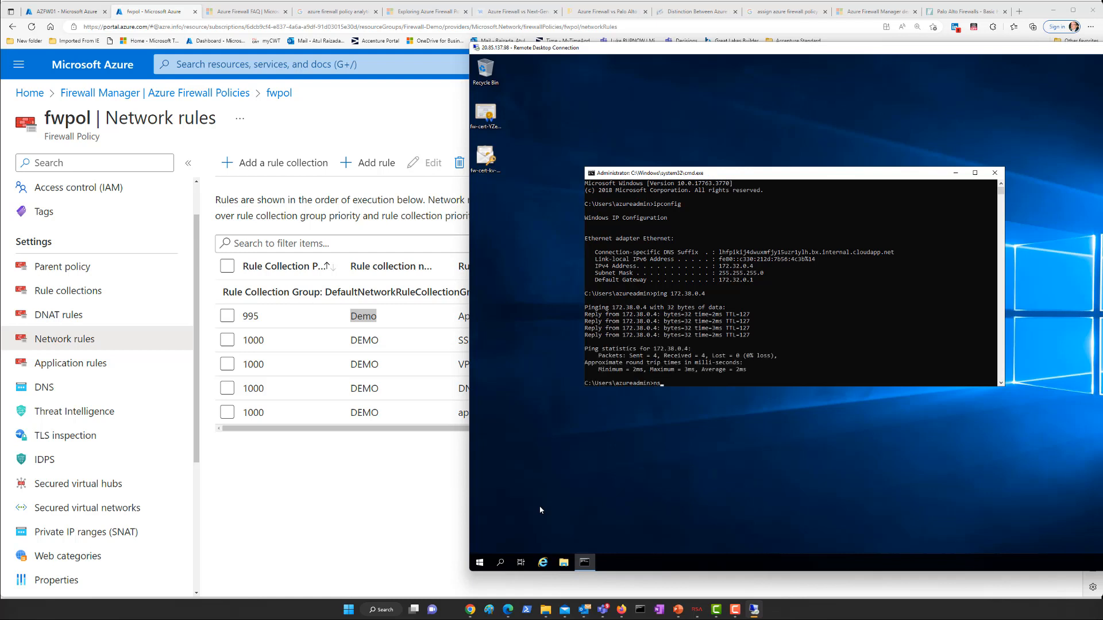
text(ookup appvm.azentra.info)
key(Return)
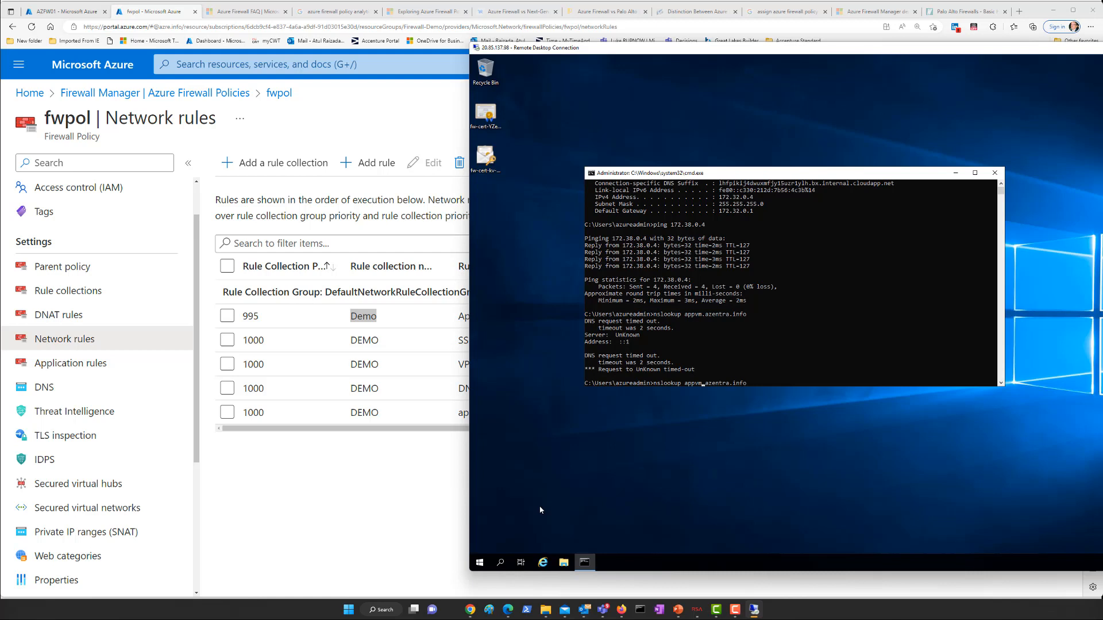
text(01)
key(Return)
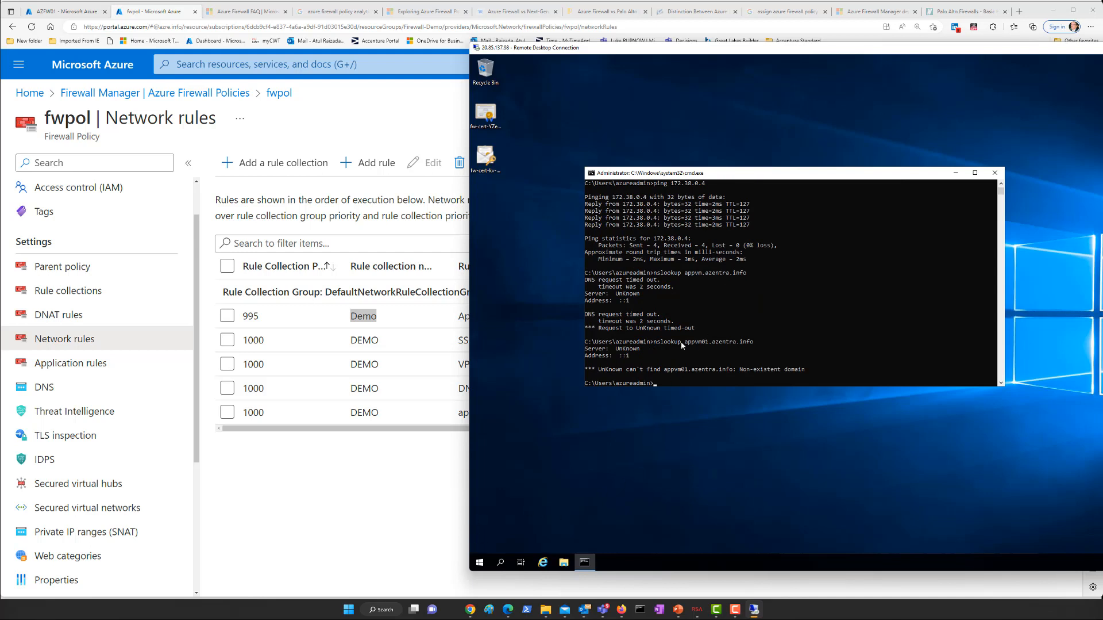
Test RDP access from the remote machine to 172.38.0.4 up to the credentials prompt, cancel the sign-in, and close Command Prompt
right_click(479, 562)
click(502, 519)
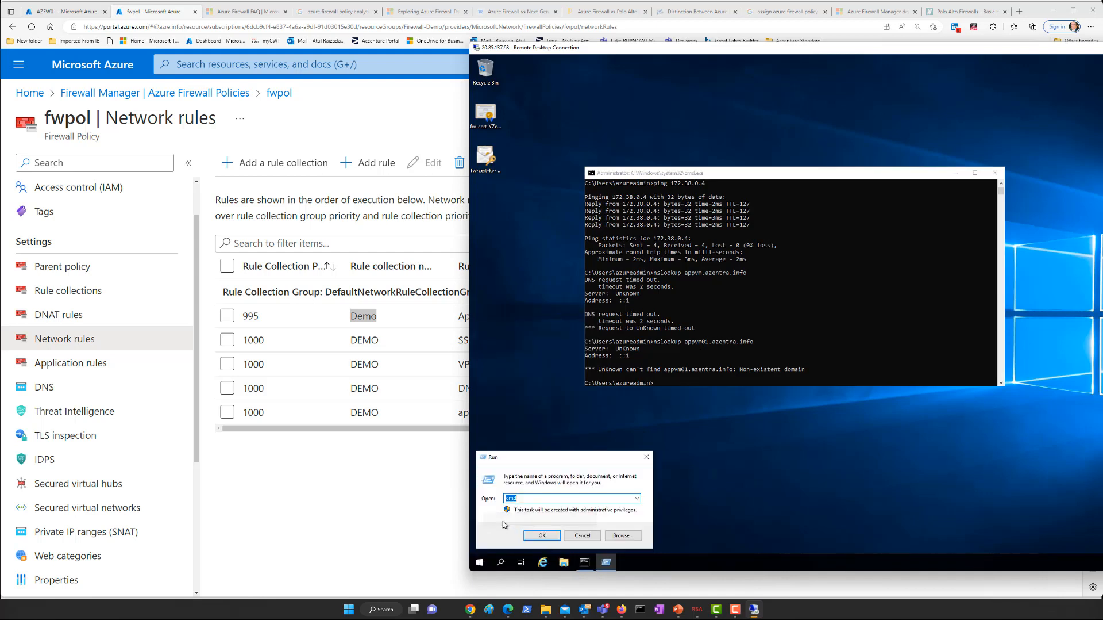
click(638, 498)
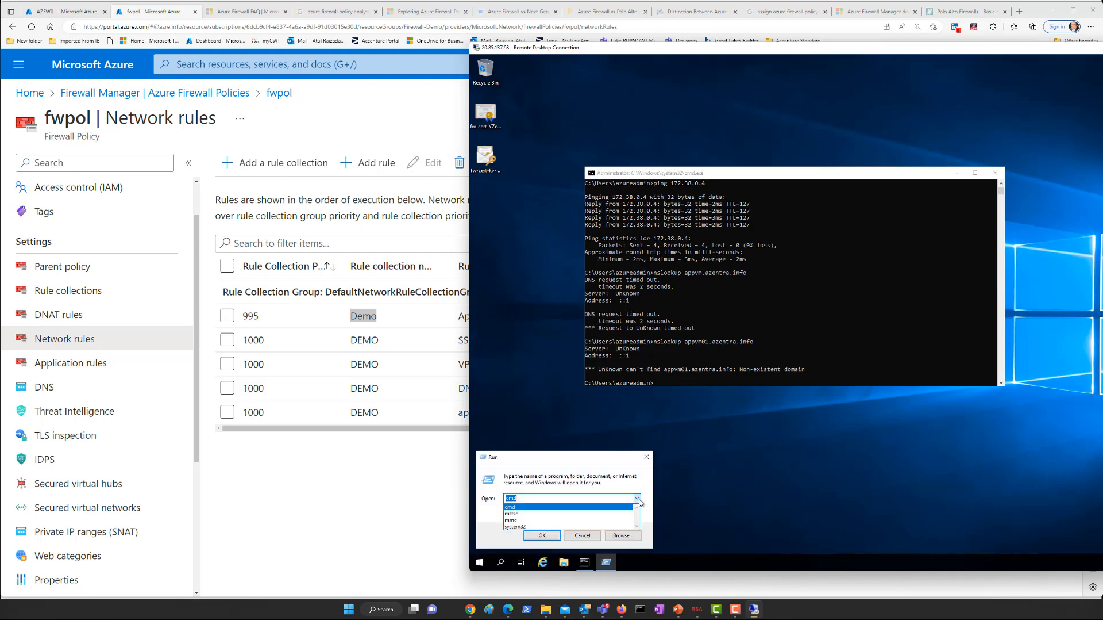
click(534, 516)
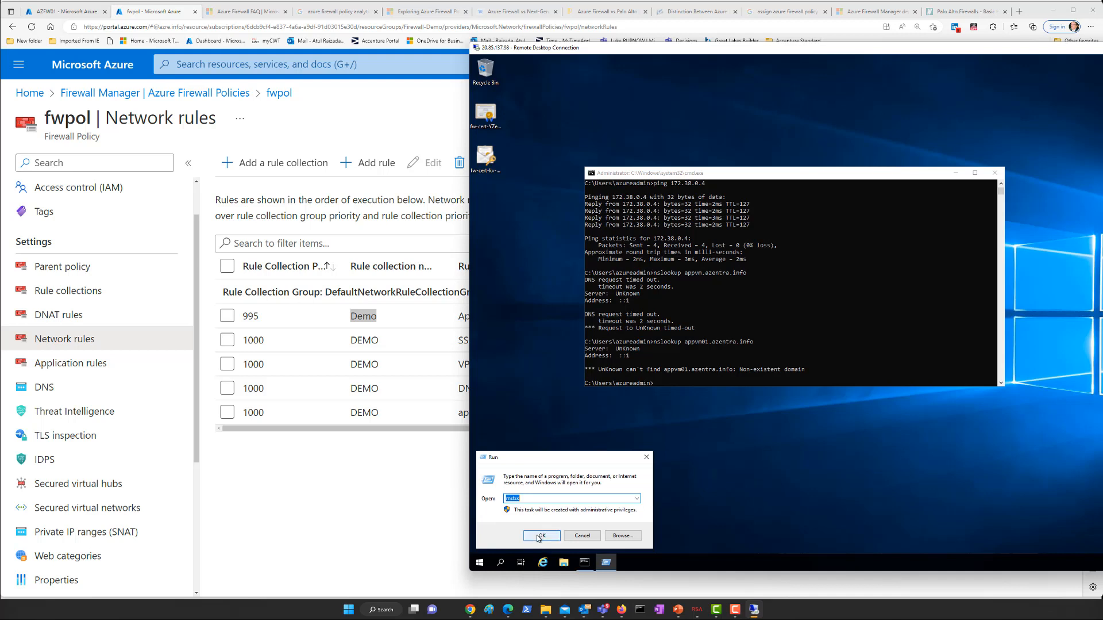
click(540, 534)
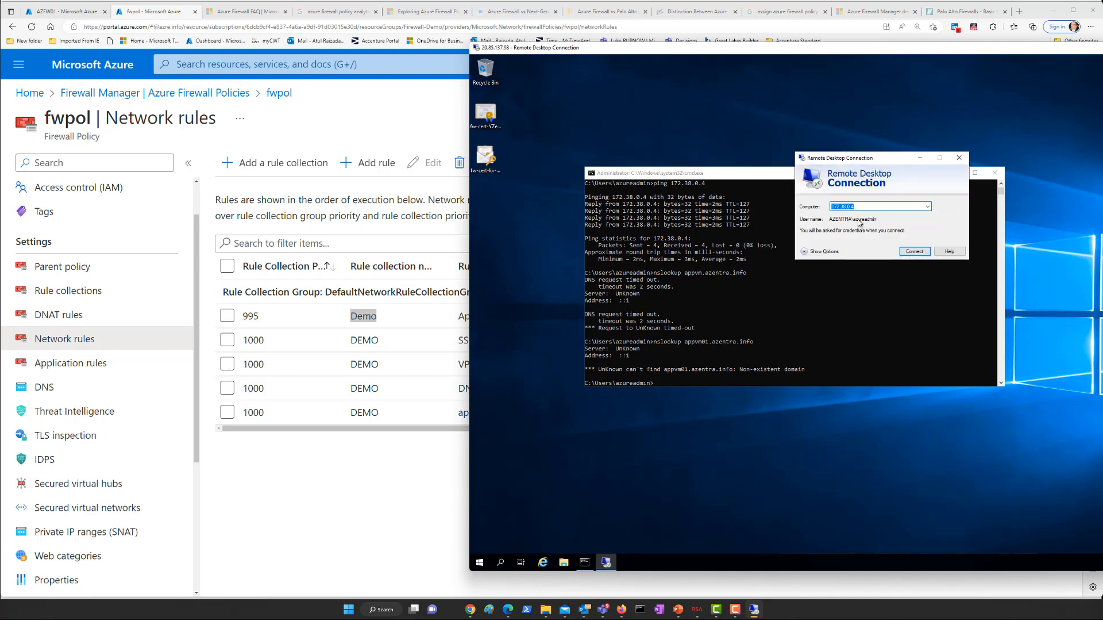
click(913, 252)
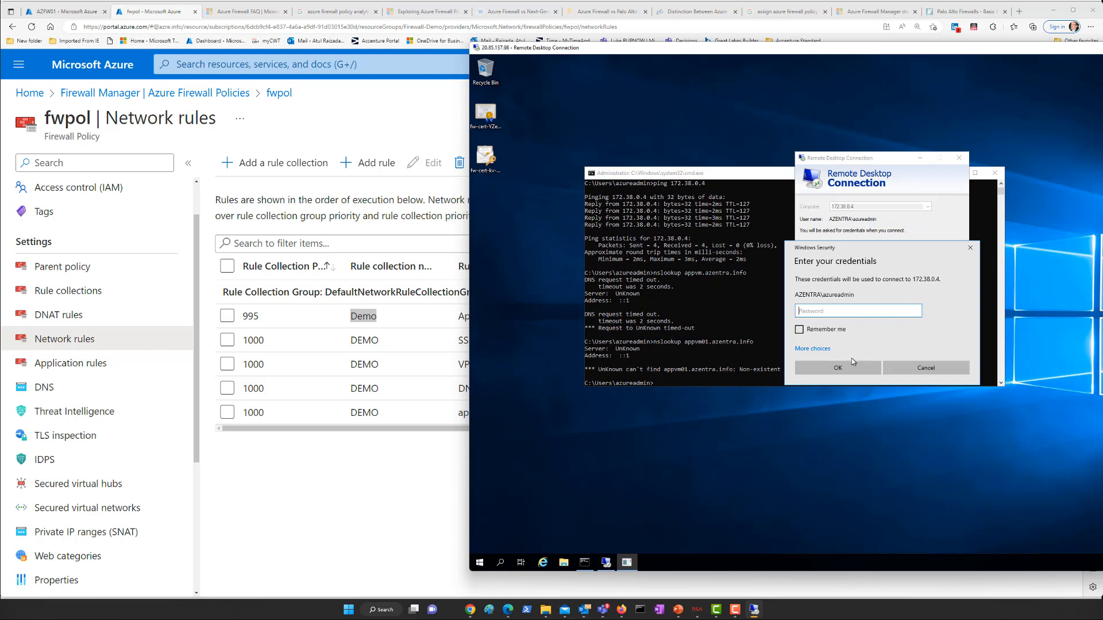
click(919, 367)
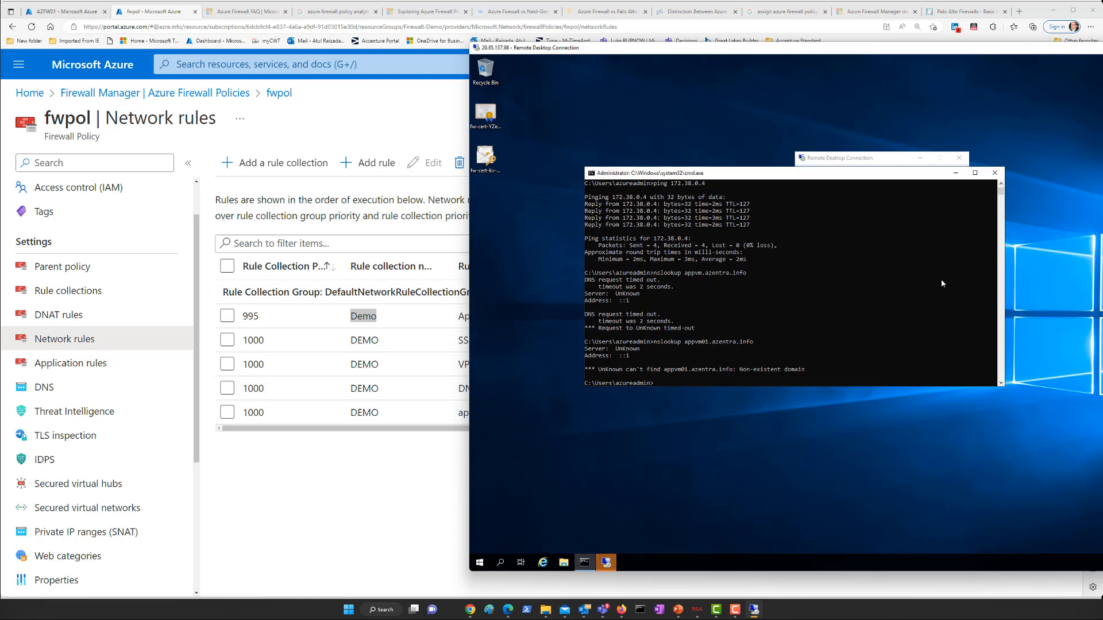
click(995, 172)
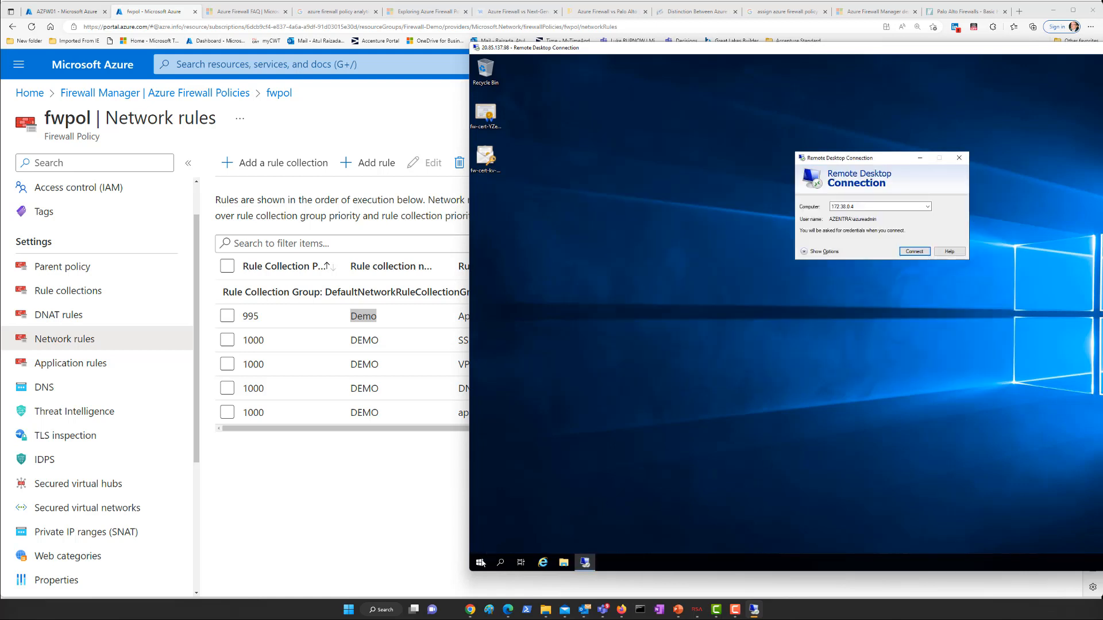
Open the \\172.38.0.4\c$ share from Run on the remote machine, and switch back to fwpol's network rules in the portal
right_click(482, 562)
click(502, 520)
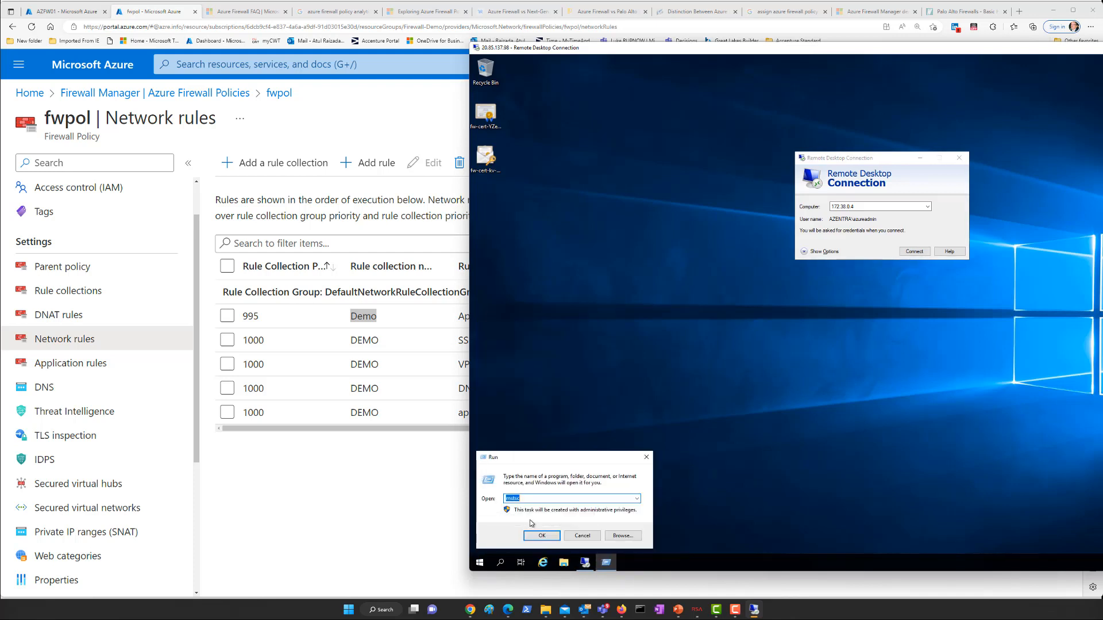
text(\\)
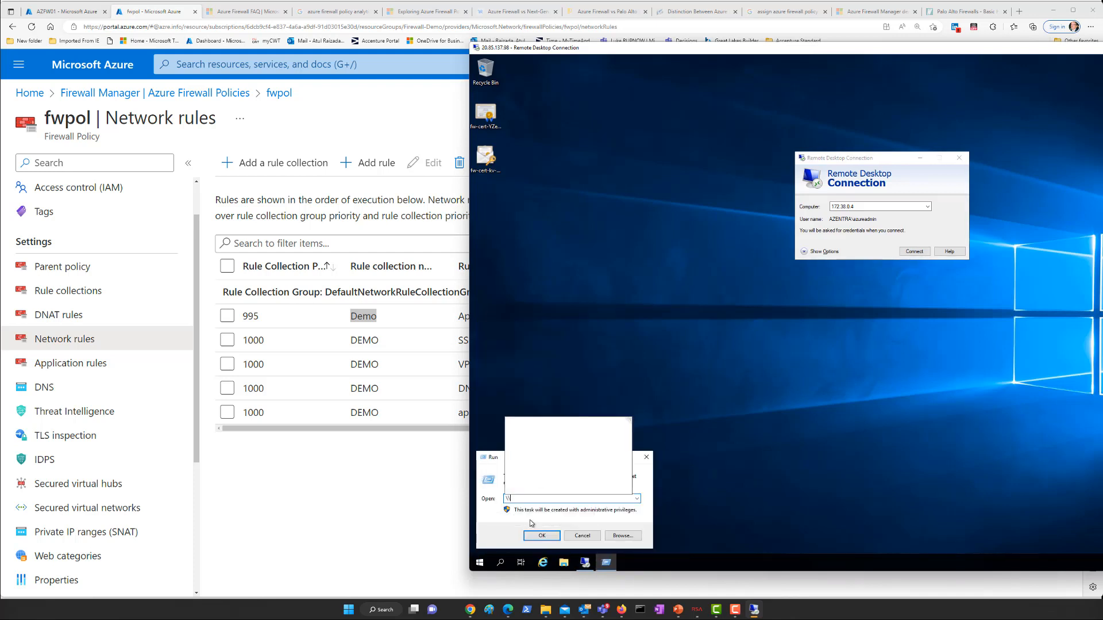
text(172.38.0.4\c$)
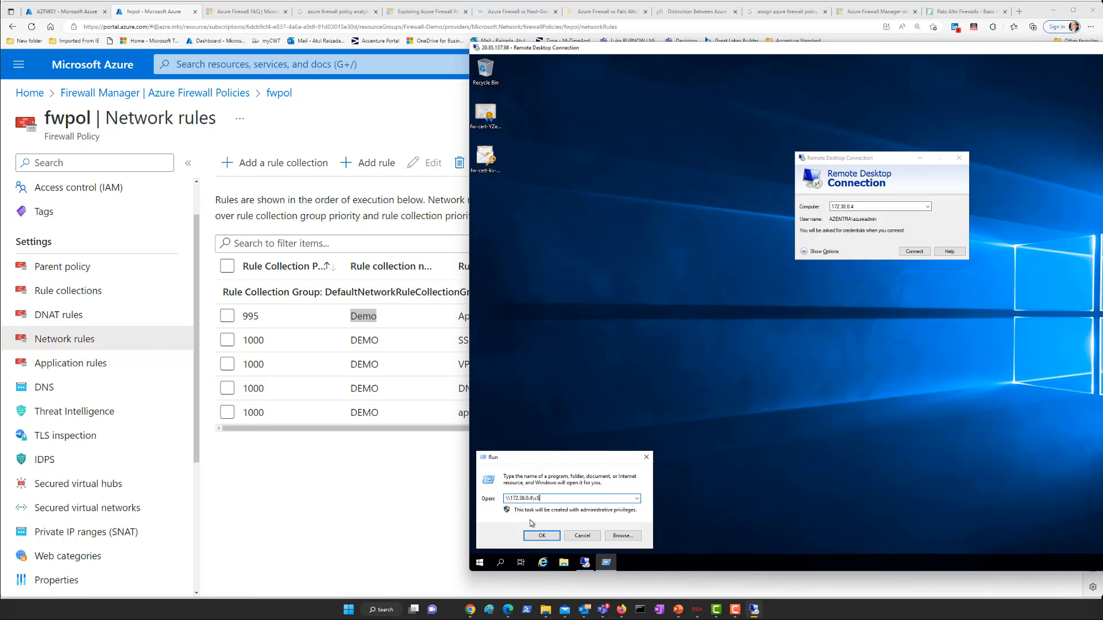
key(Return)
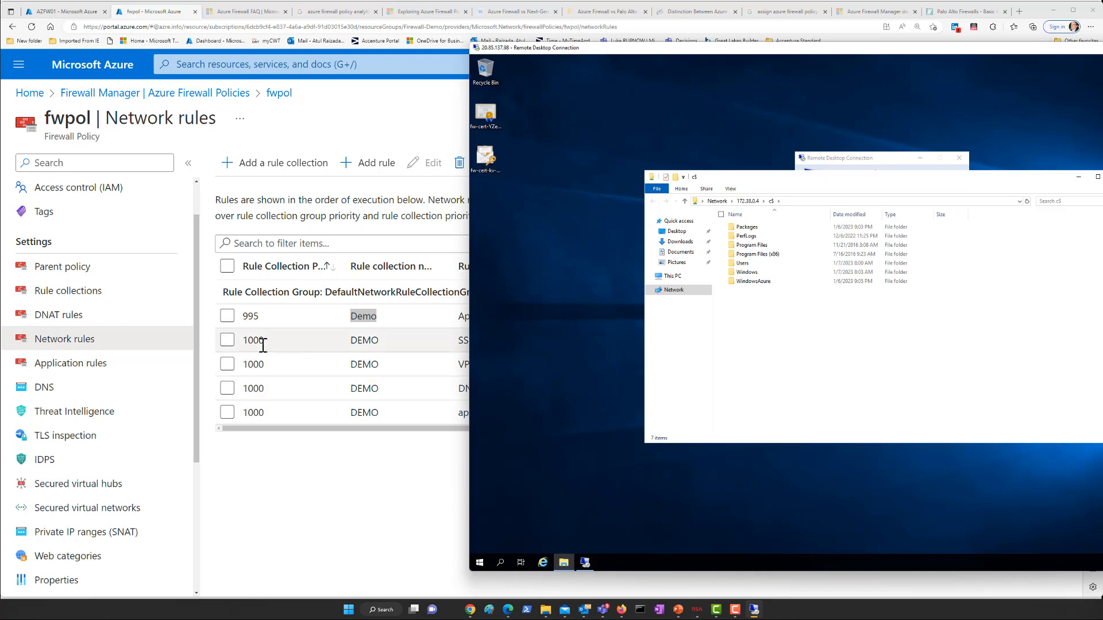
key(alt+Tab)
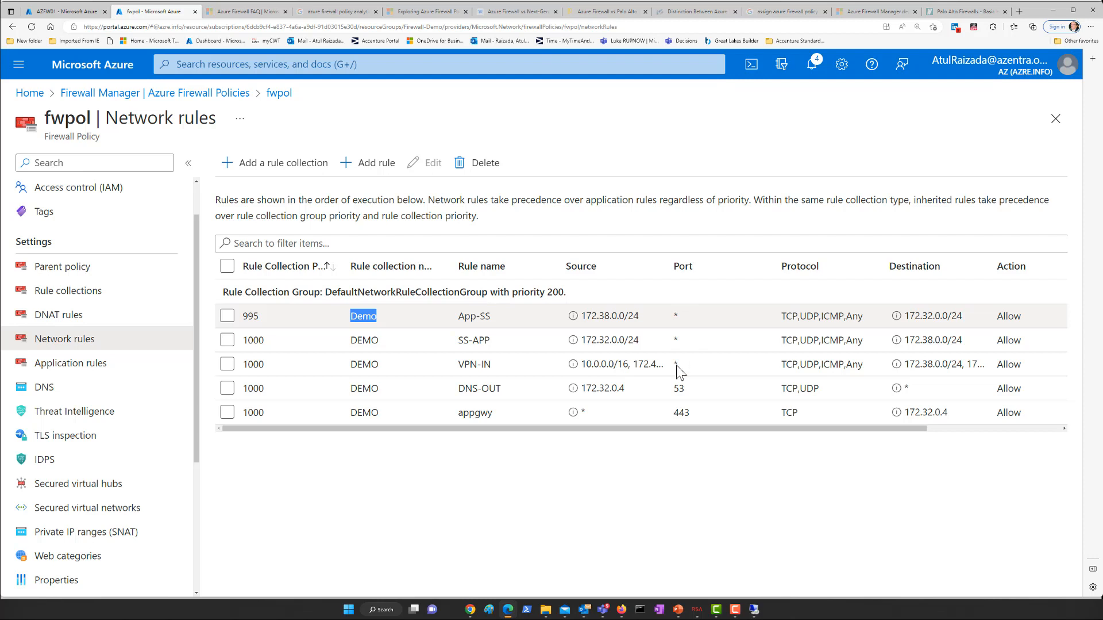
Inspect the source and destination IP addresses of the VPN-IN network rule and close it without saving
click(517, 368)
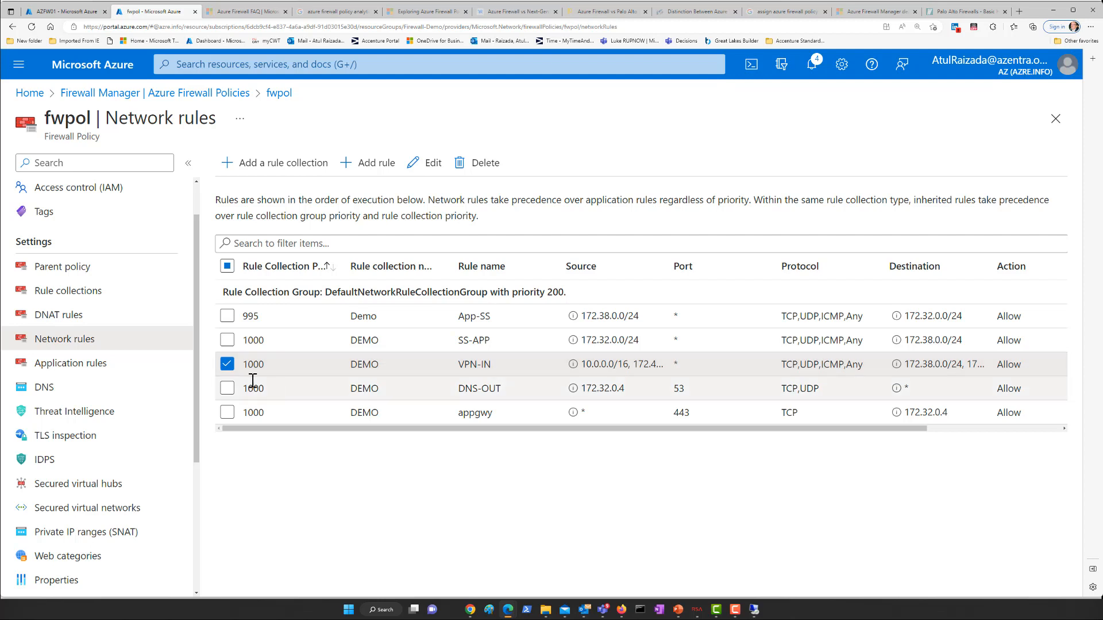
click(227, 365)
click(227, 364)
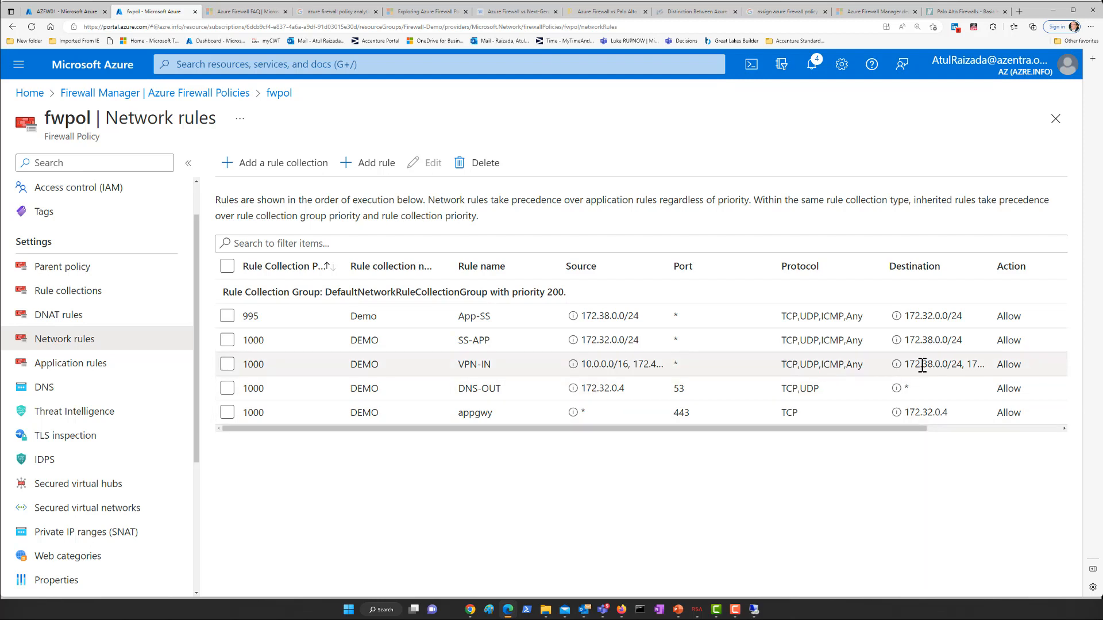
scroll(713, 434, right, 2)
scroll(821, 446, right, 2)
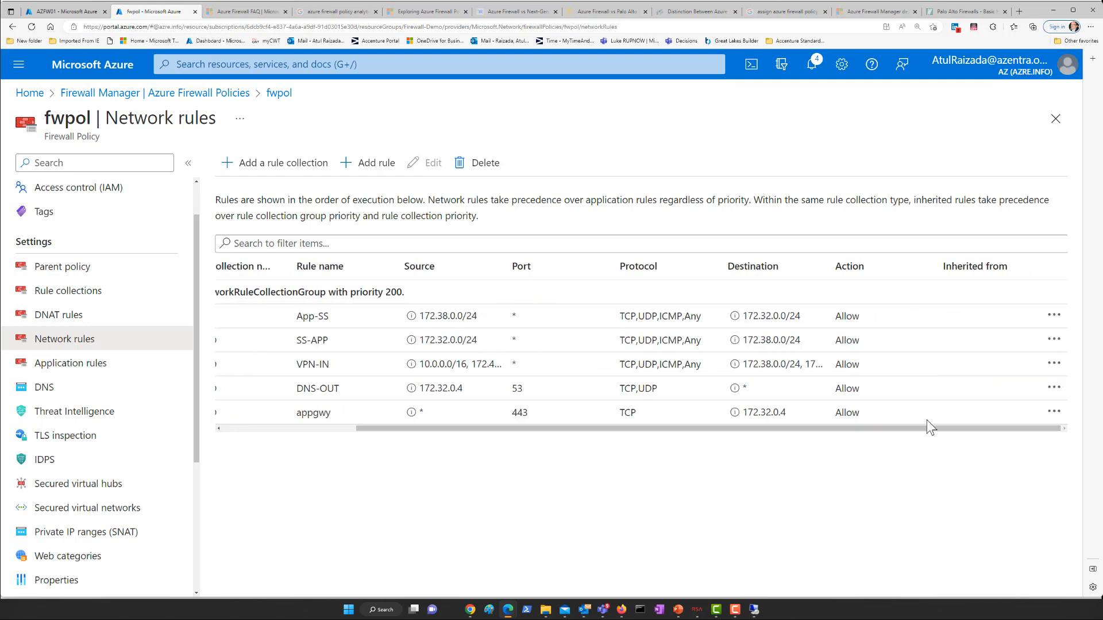
click(1055, 363)
click(935, 371)
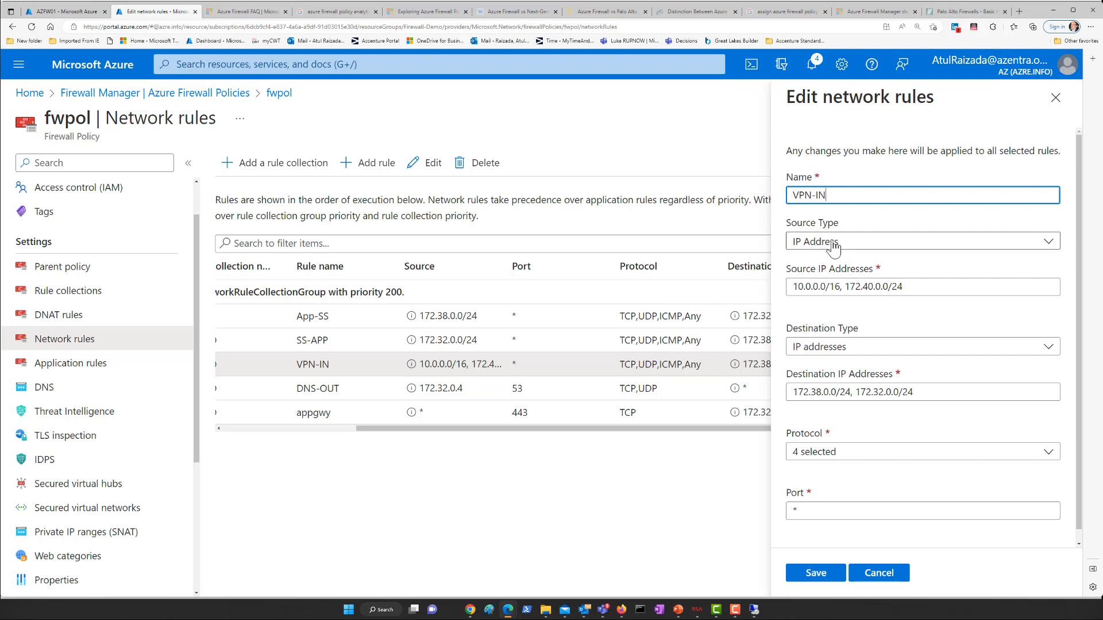
drag(796, 287, 840, 289)
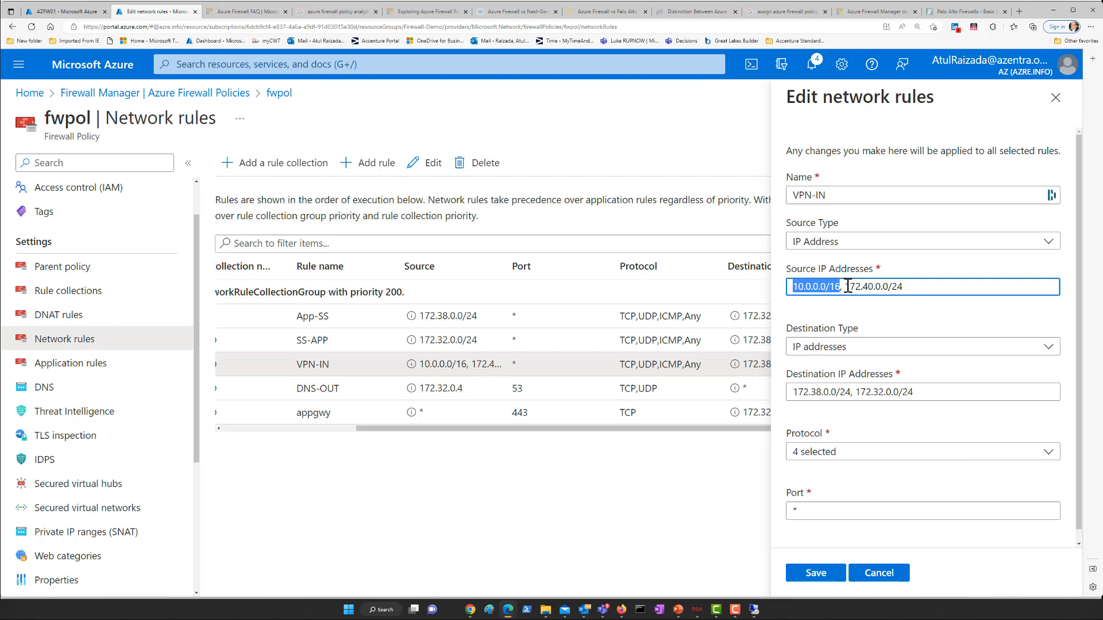
drag(848, 286, 906, 286)
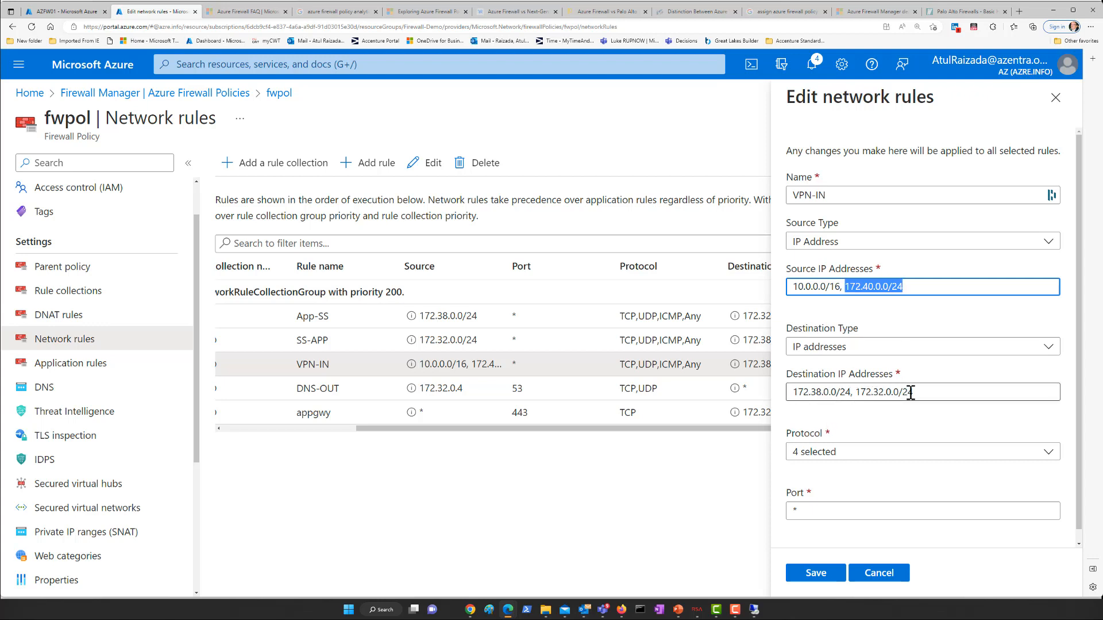
click(880, 579)
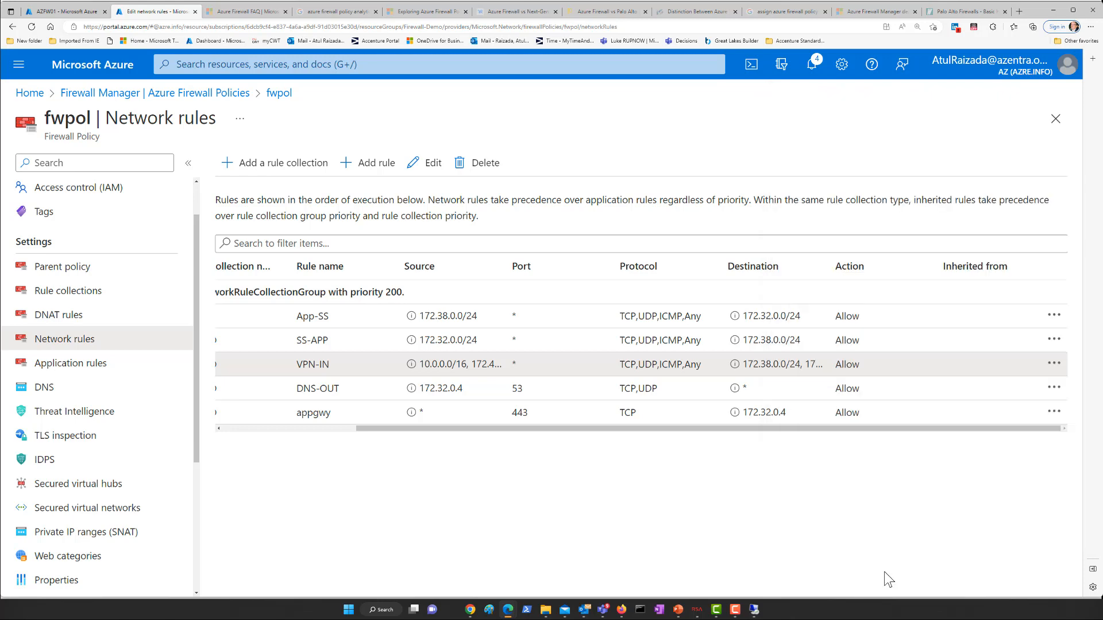
Return to the AZFW01 portal page and start a resource search
click(68, 12)
click(283, 65)
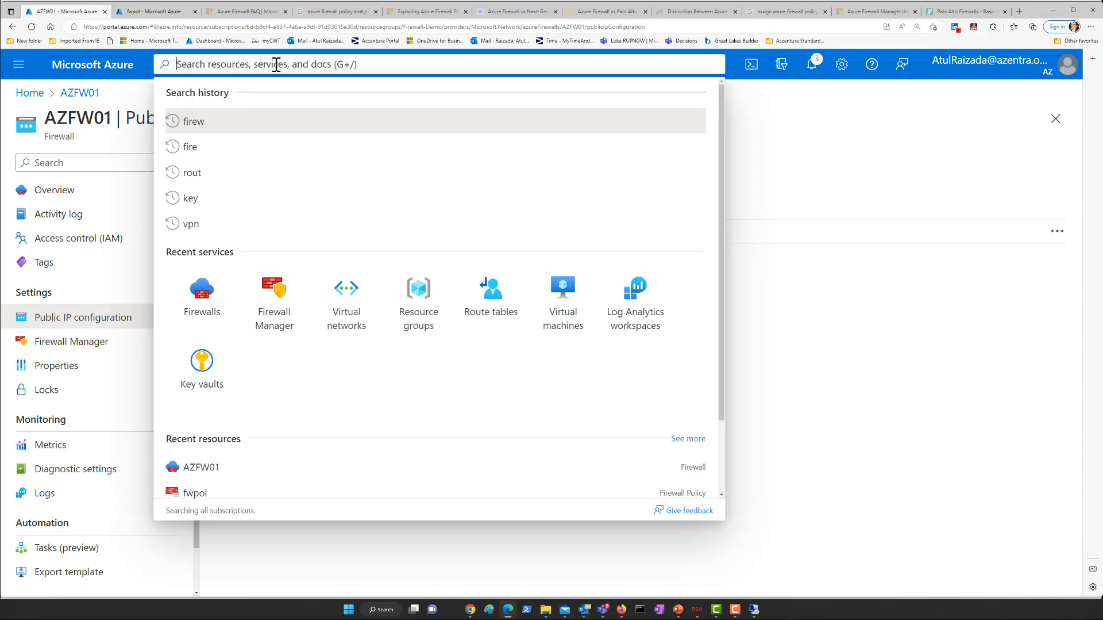
text(app)
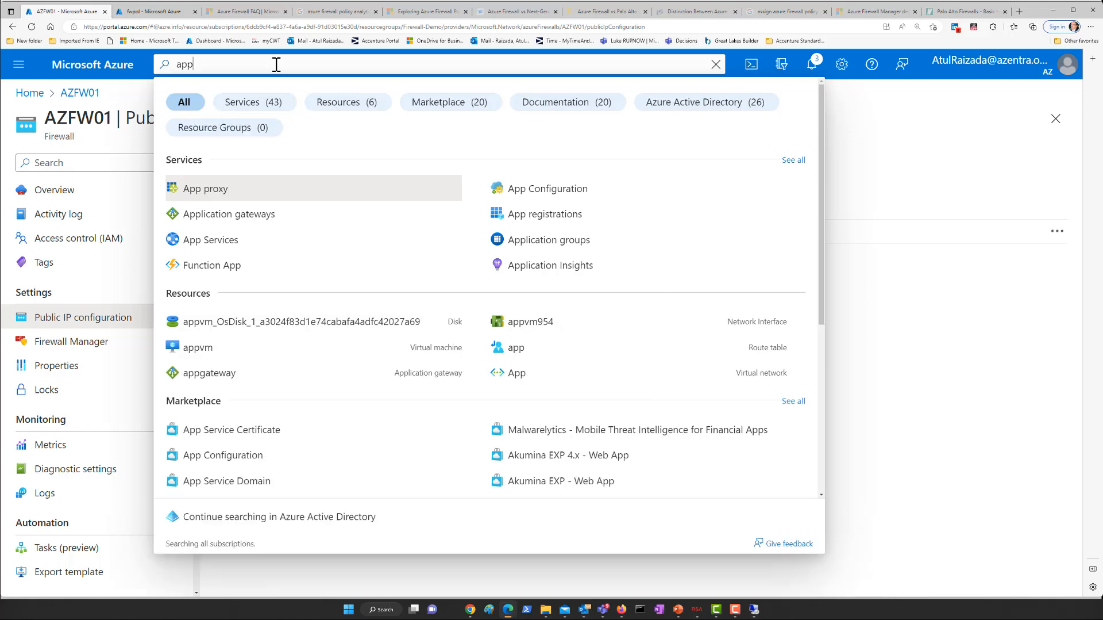
key(BackSpace)
key(BackSpace)
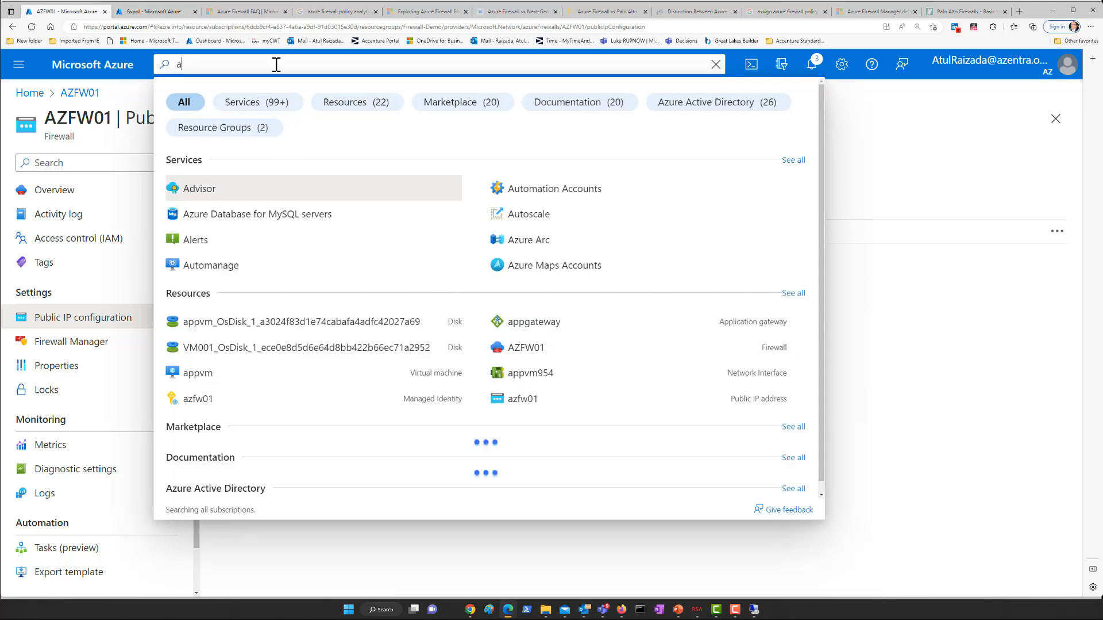
key(BackSpace)
text(v)
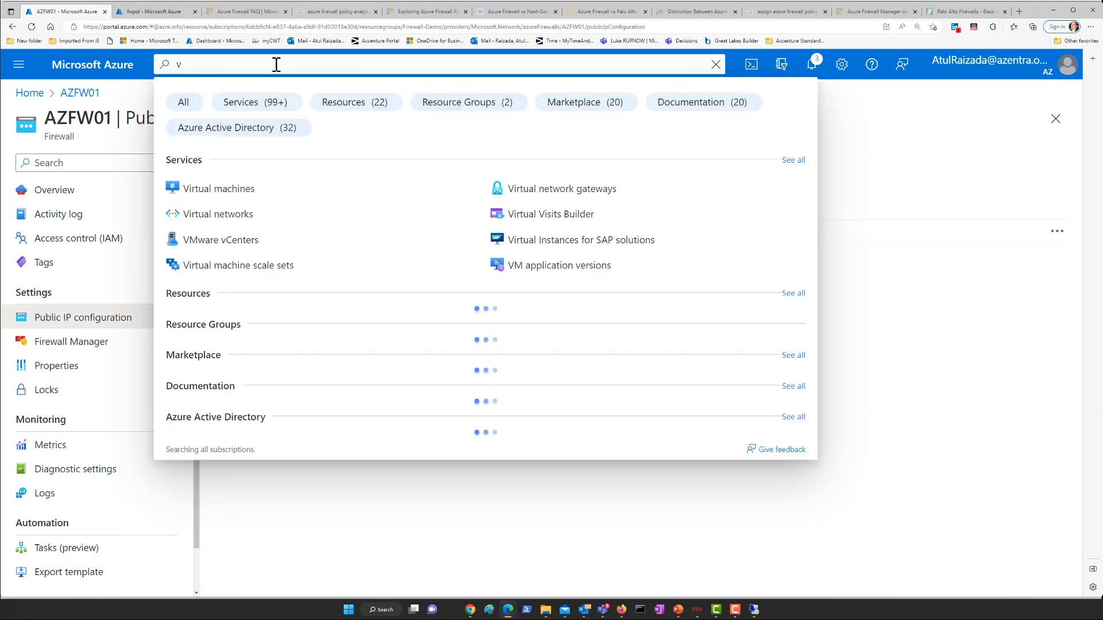
text(pn g)
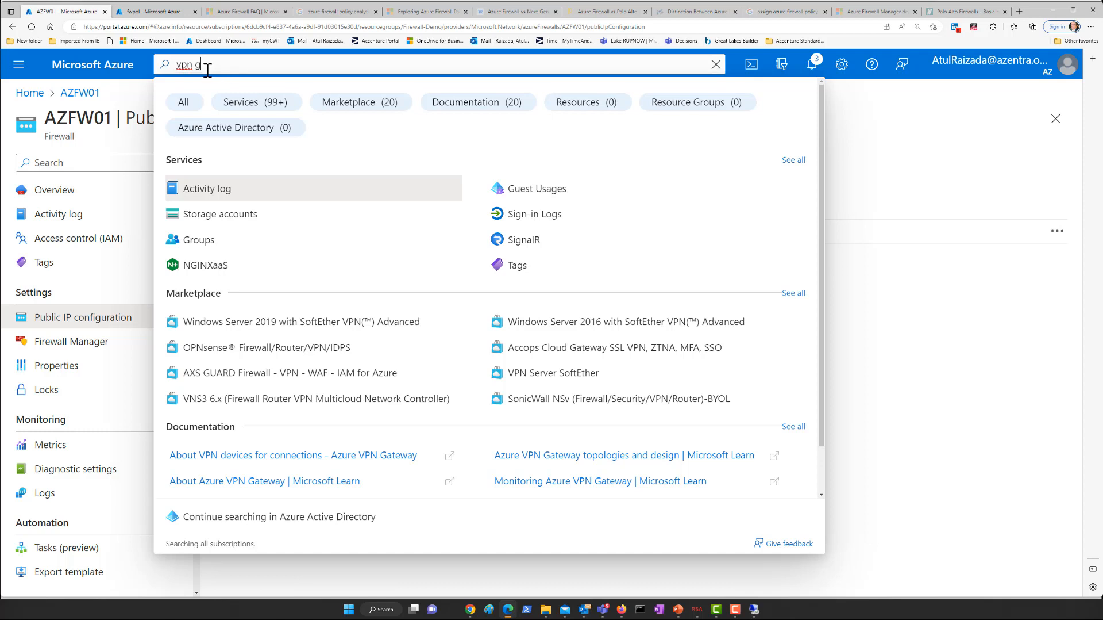
triple_click(184, 67)
key(BackSpace)
Search for "virtual", go to the virtual network gateways, and open the Point-to-site configuration of azvpn01
text(v)
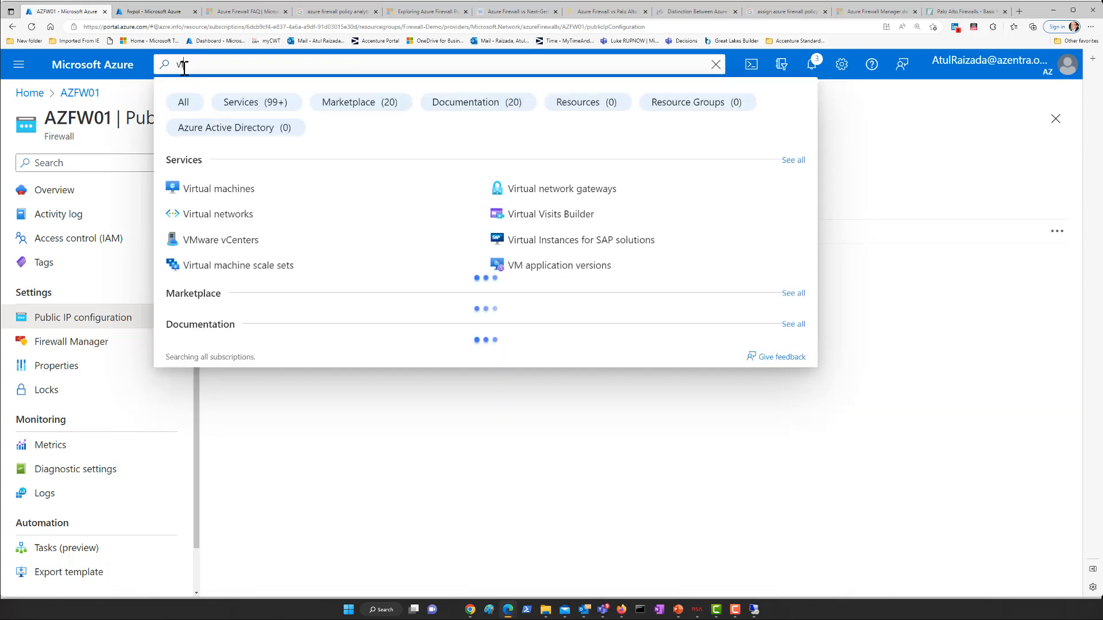
text(irtual)
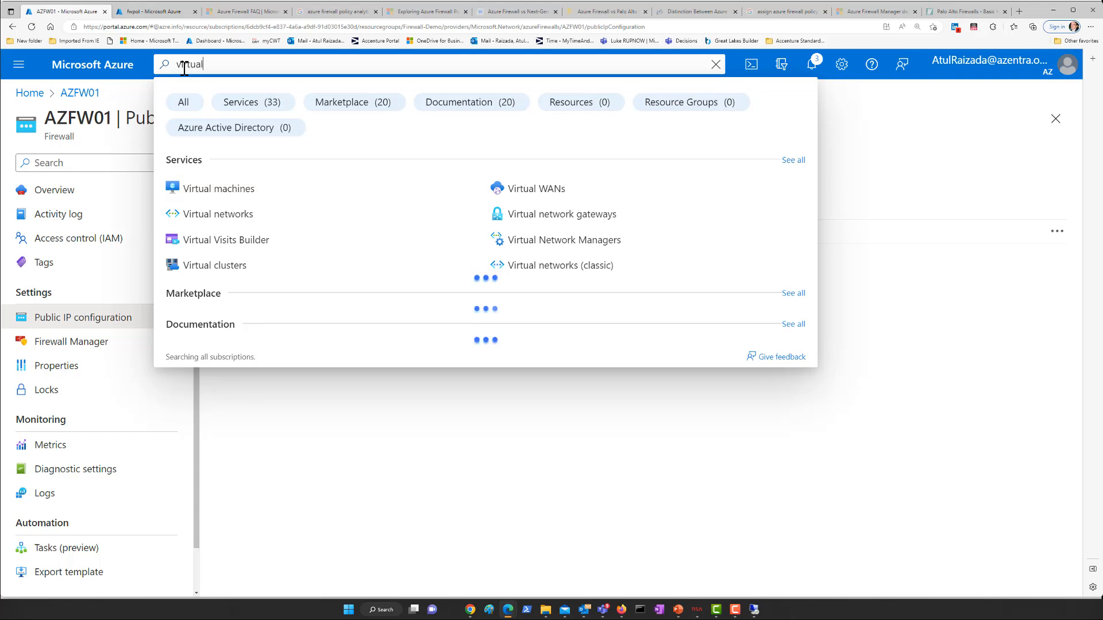
click(563, 215)
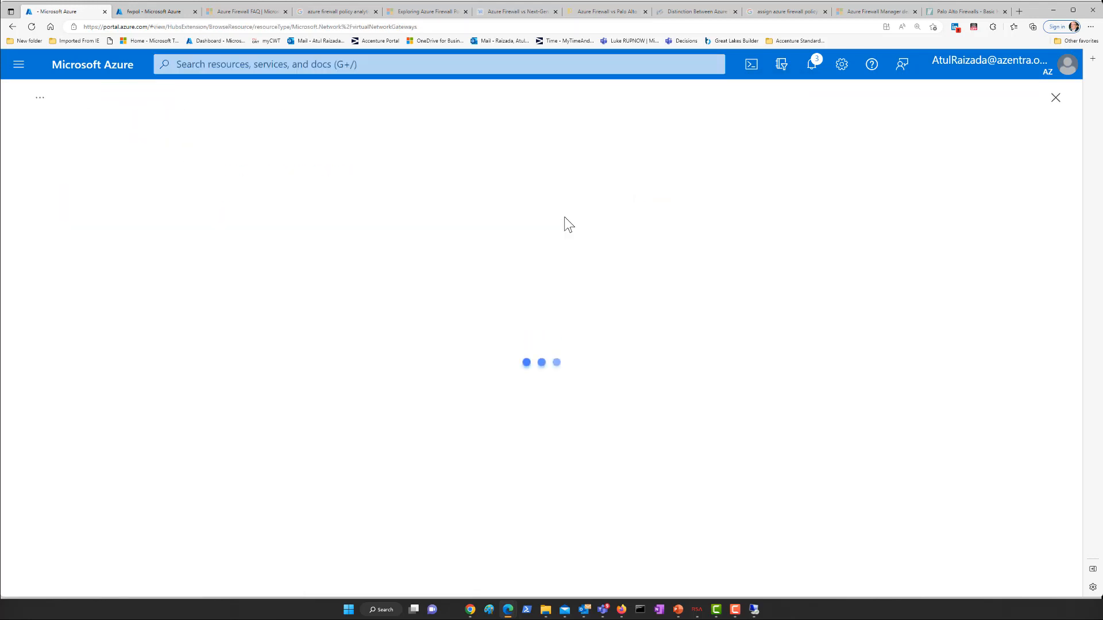
click(73, 284)
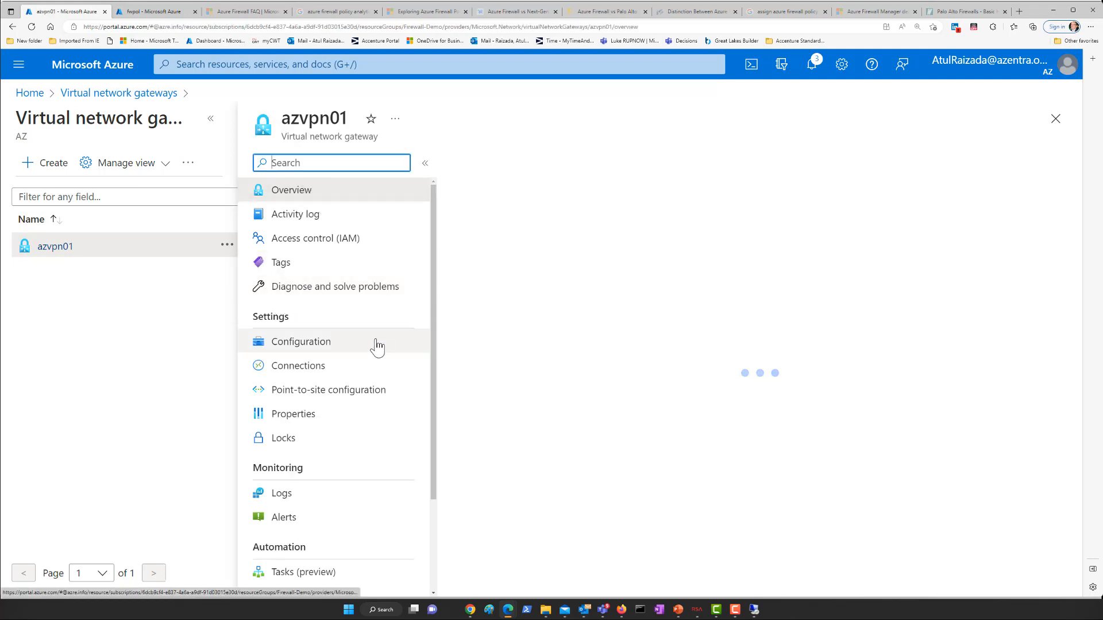
click(317, 390)
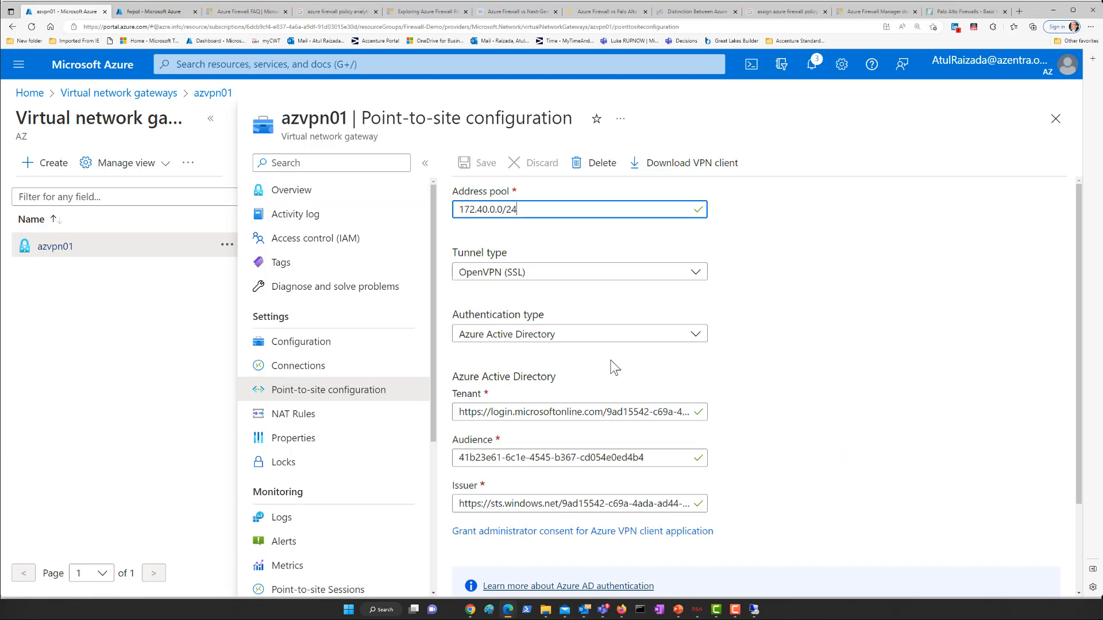
Review the gateway's address pool, Azure Active Directory settings and available tunnel types, leaving the configuration as it is
drag(522, 210, 459, 210)
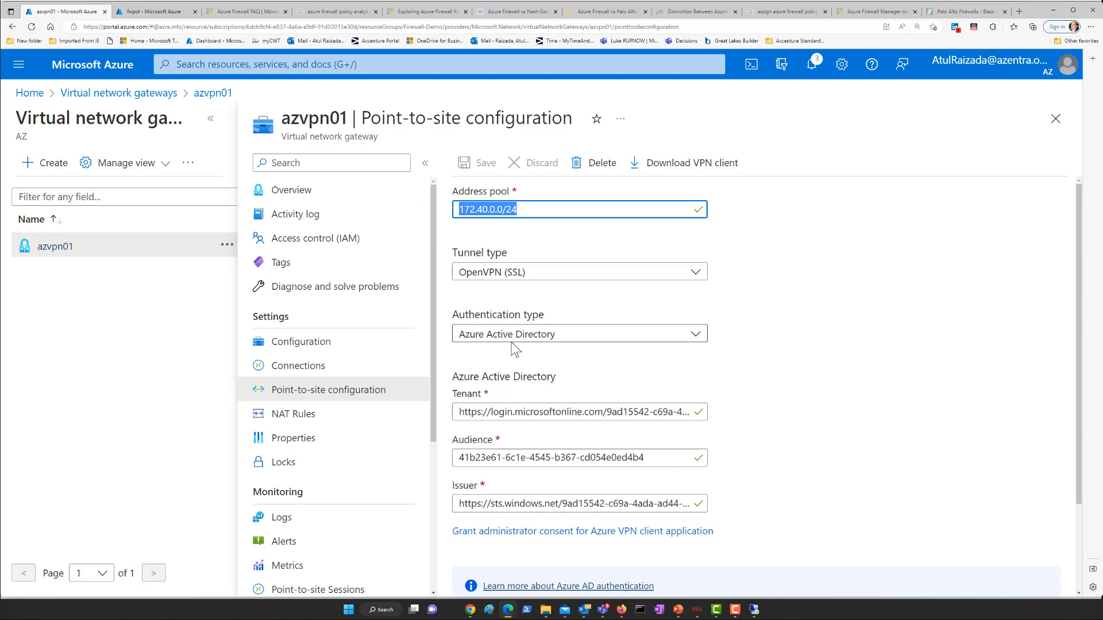
scroll(873, 331, down, 1)
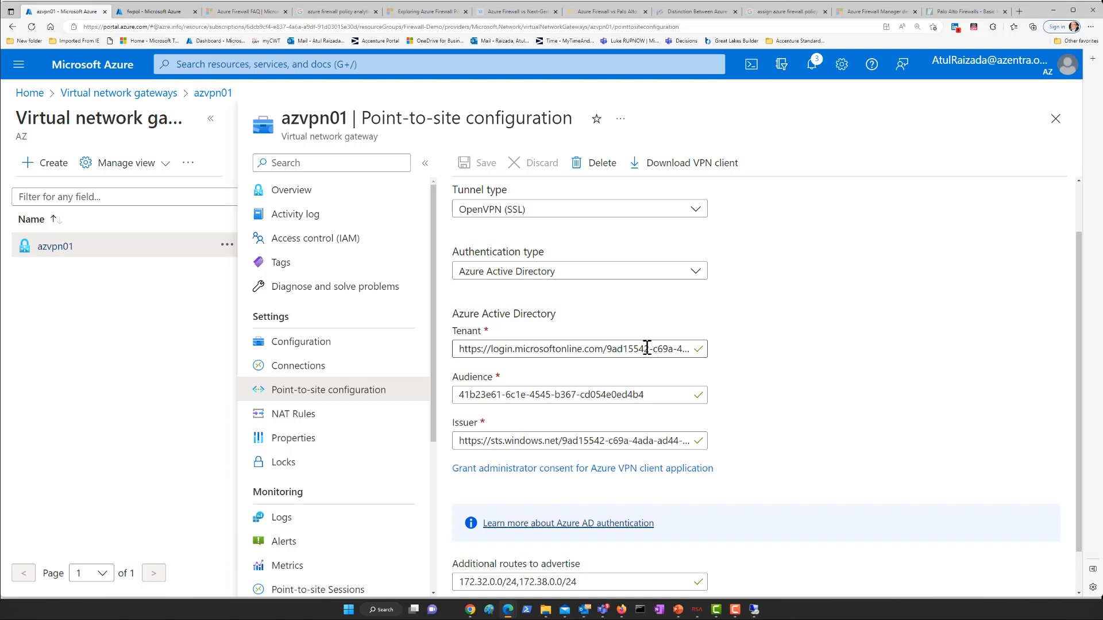
scroll(632, 299, up, 1)
click(583, 279)
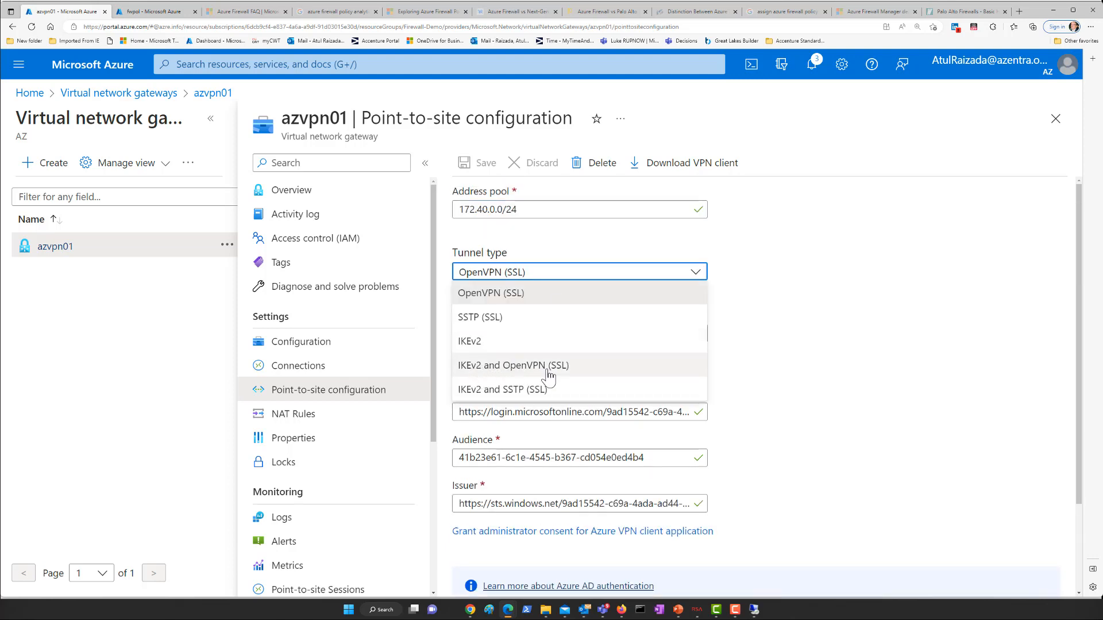
click(884, 268)
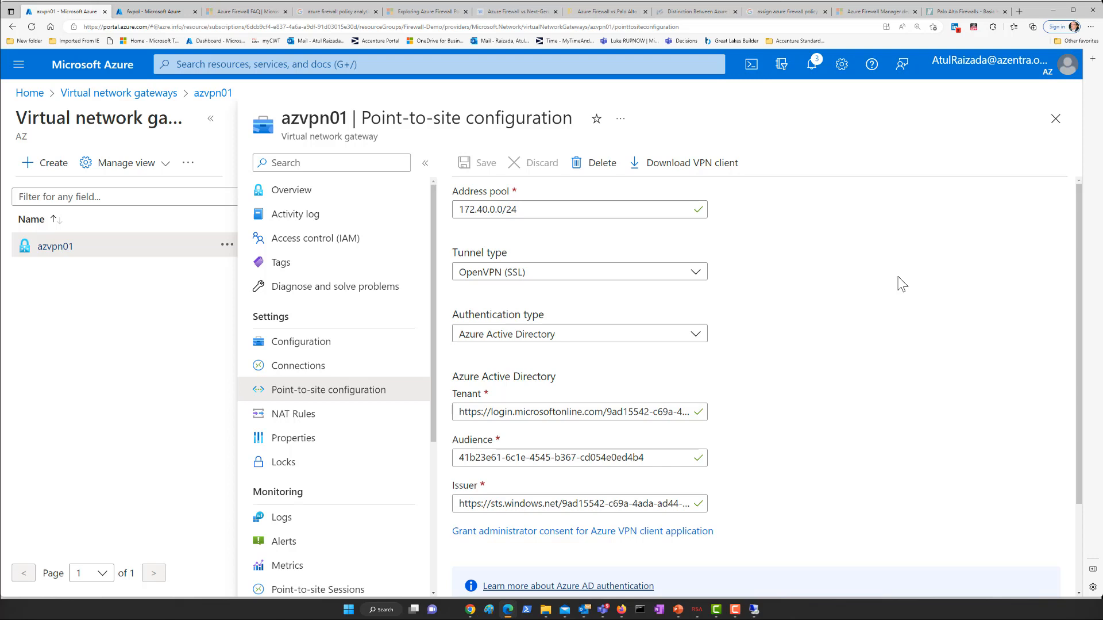
Open the Azure VPN Client and connect the Firewall VPN connection
right_click(349, 610)
click(381, 609)
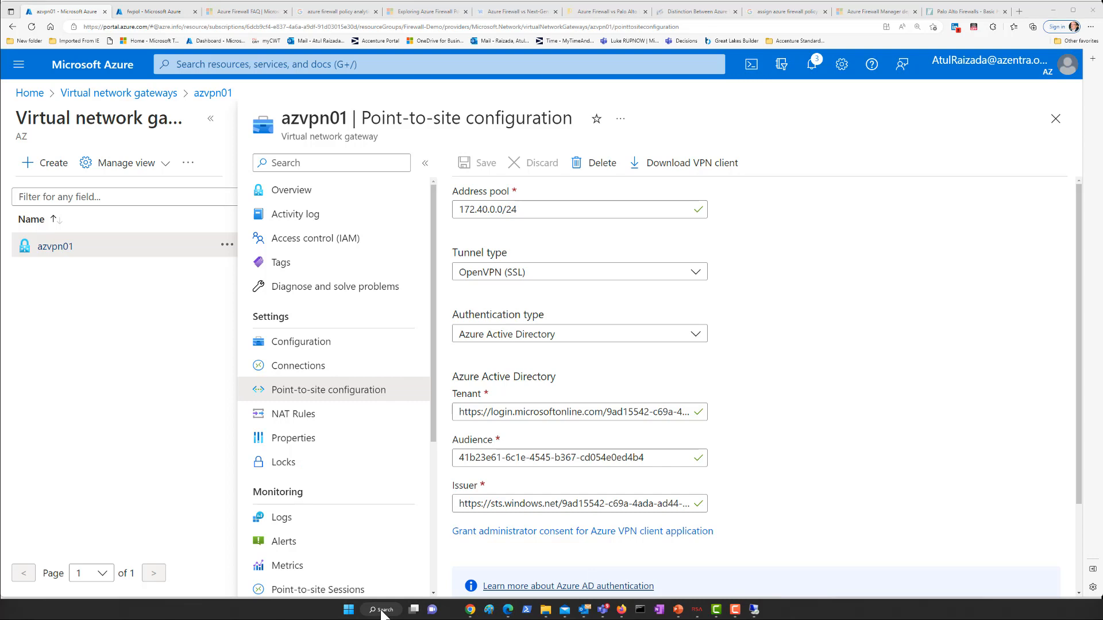
click(381, 609)
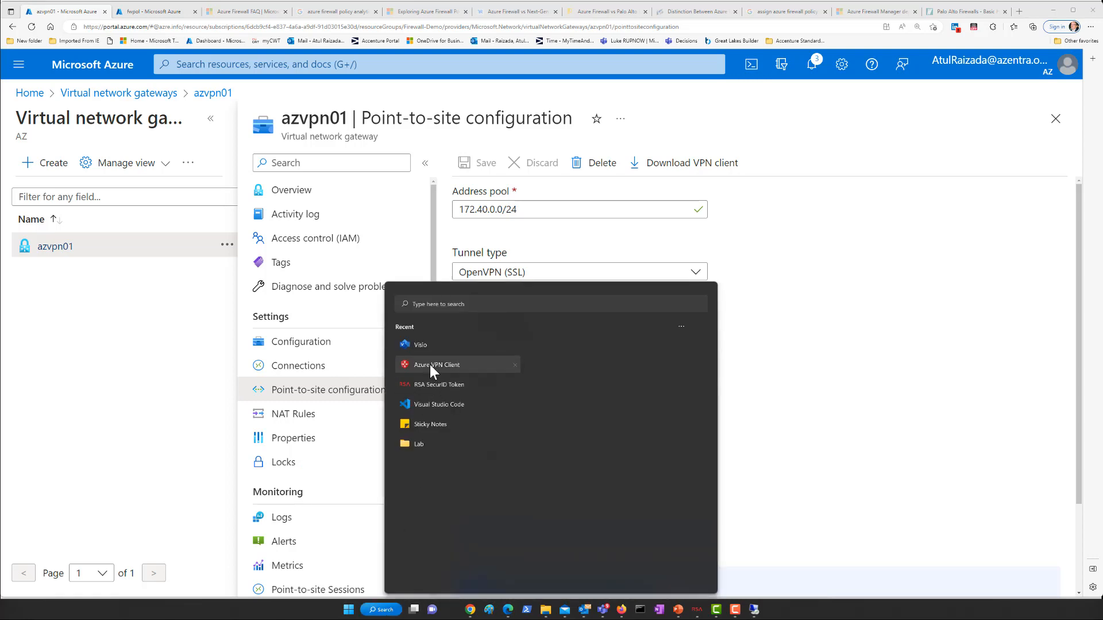
click(429, 363)
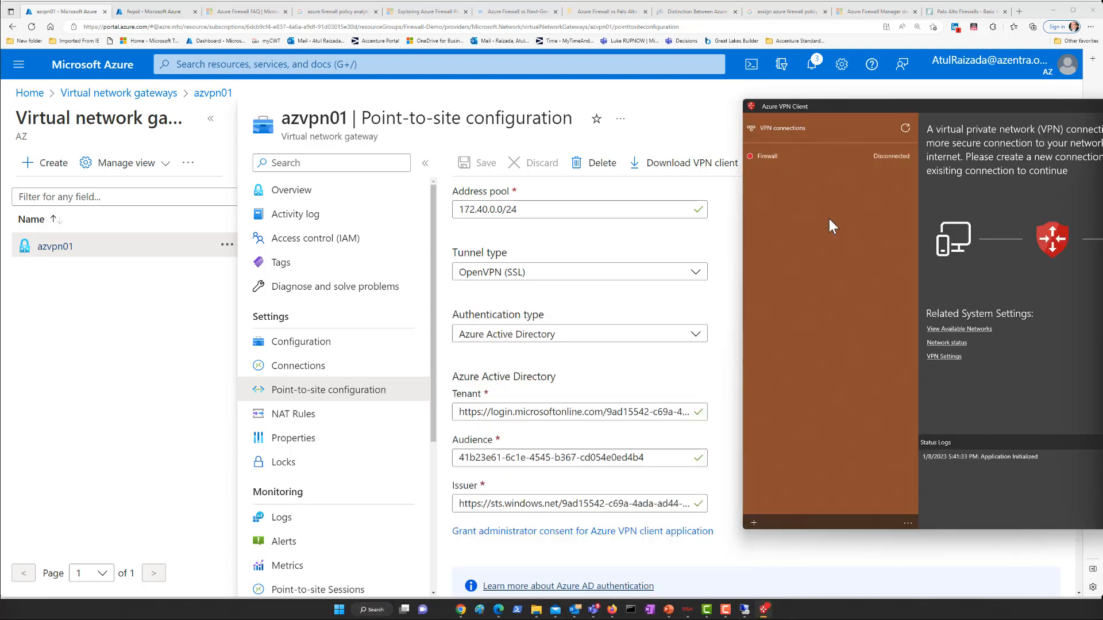
click(767, 158)
click(870, 160)
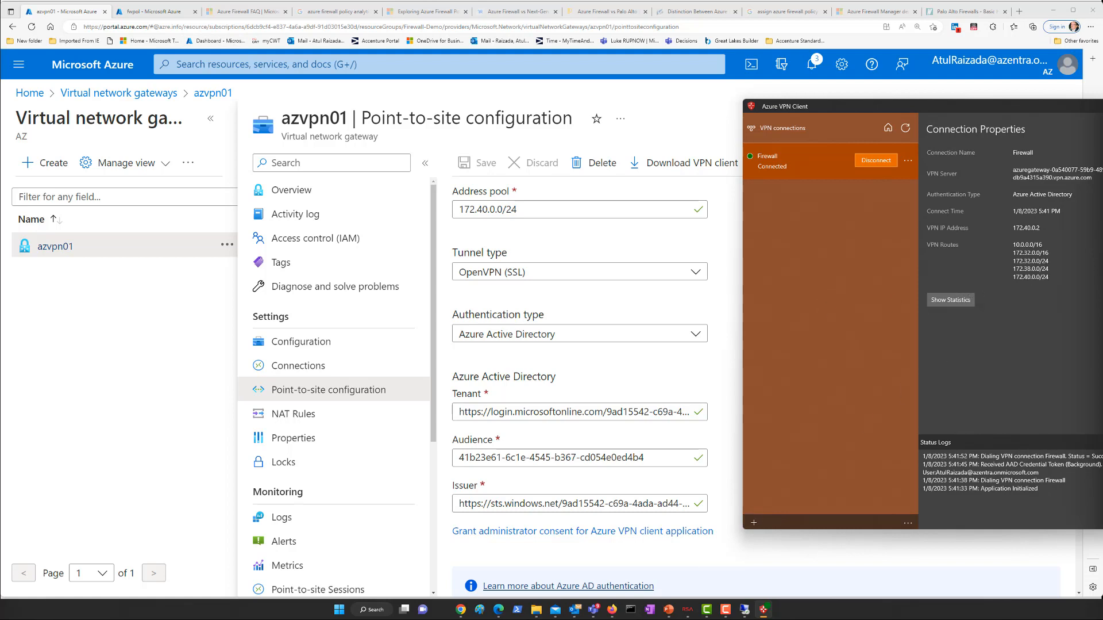
Start a Remote Desktop connection to 172.38.0.4, cancel at the credentials request and close it, keeping the VPN client running
right_click(339, 608)
key(Escape)
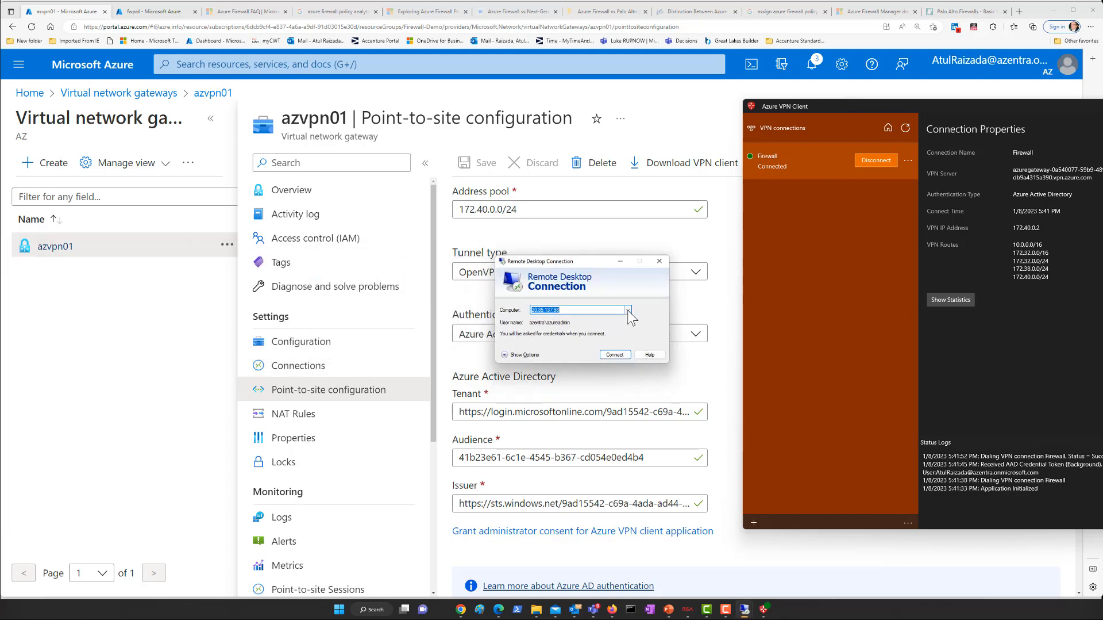
click(628, 309)
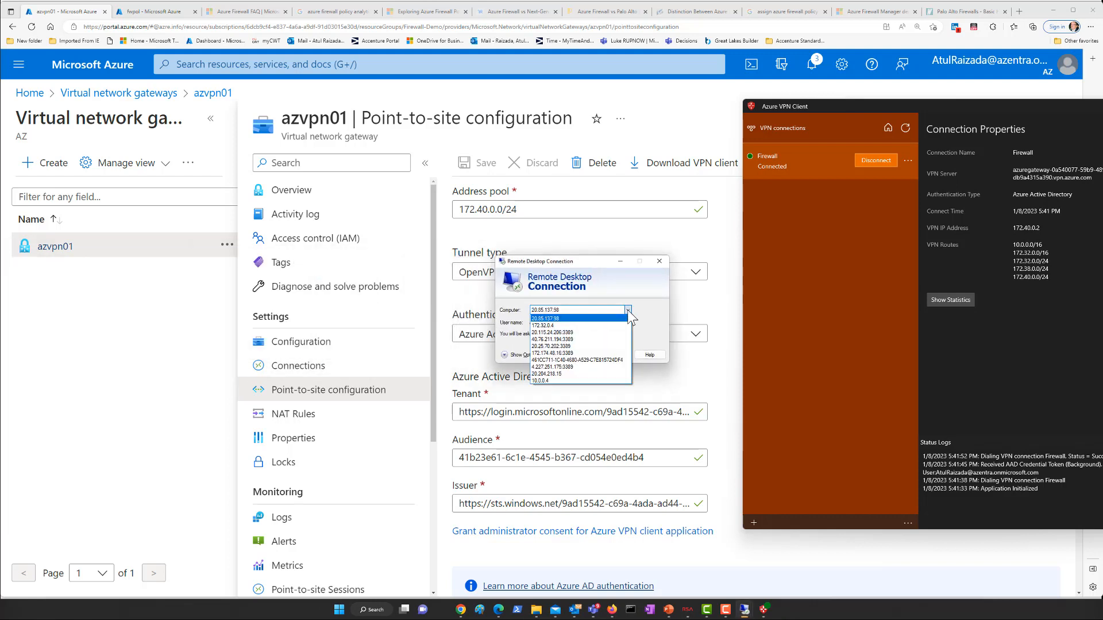
click(579, 326)
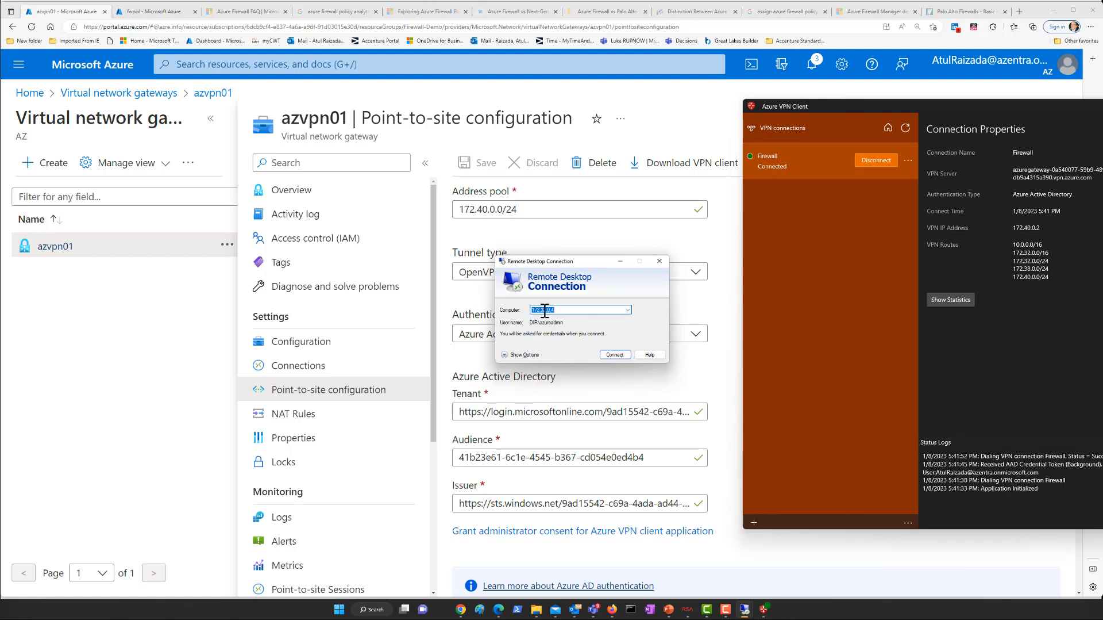
click(546, 309)
key(BackSpace)
text(8)
click(614, 356)
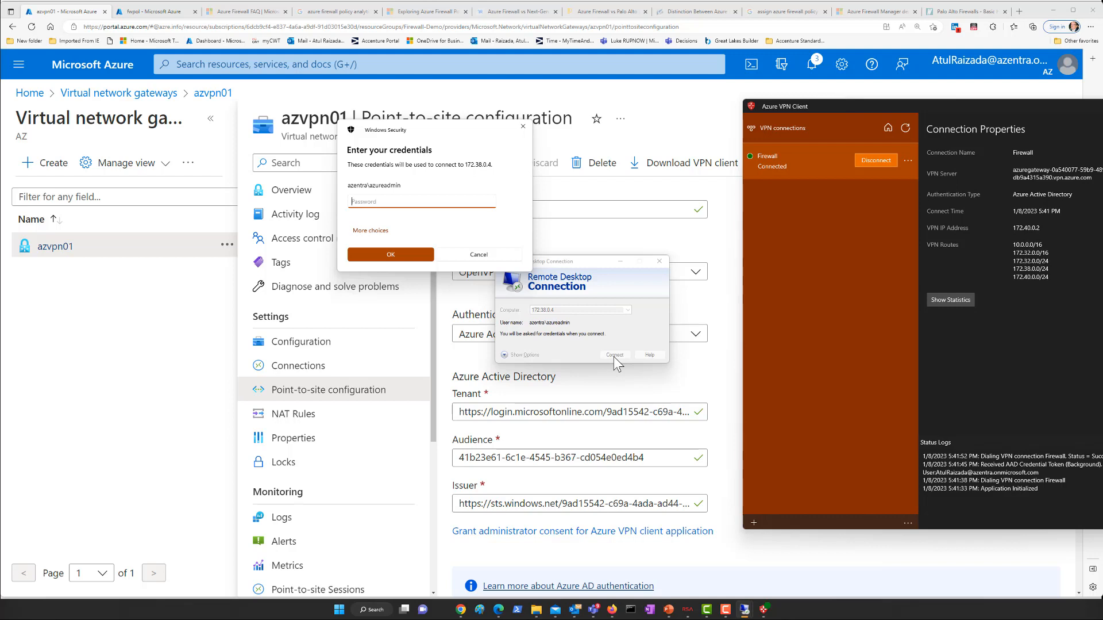
click(479, 254)
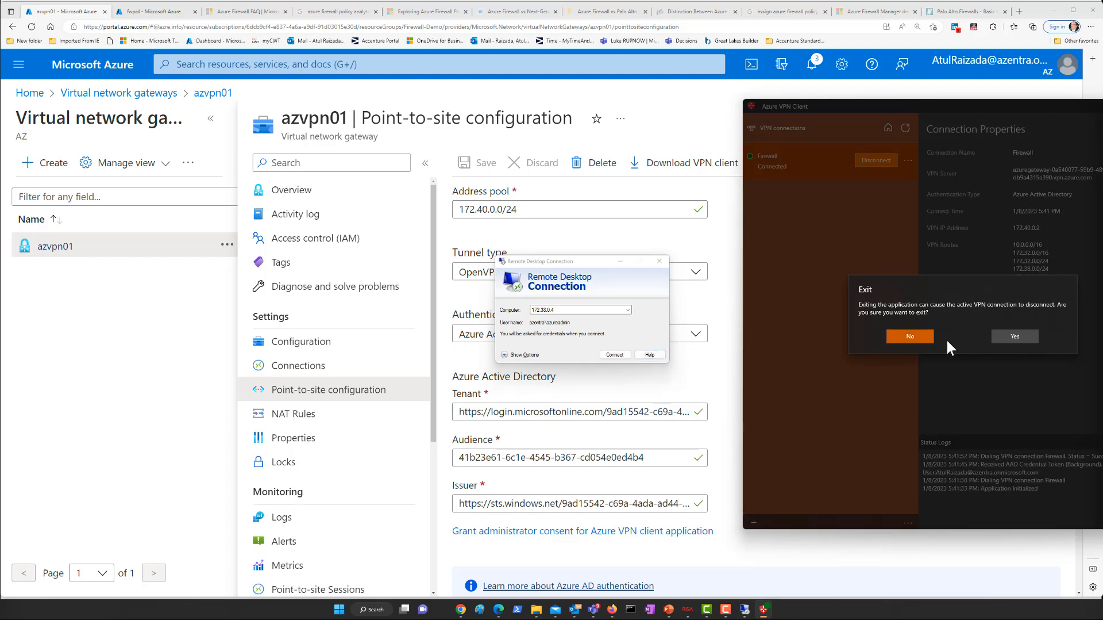
click(908, 336)
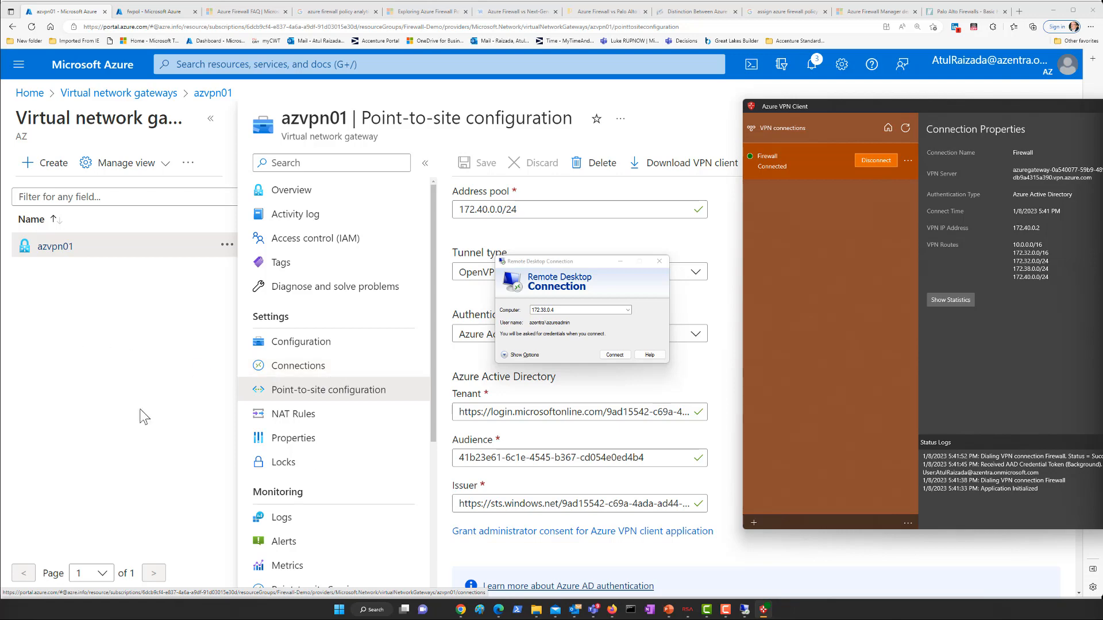
click(660, 264)
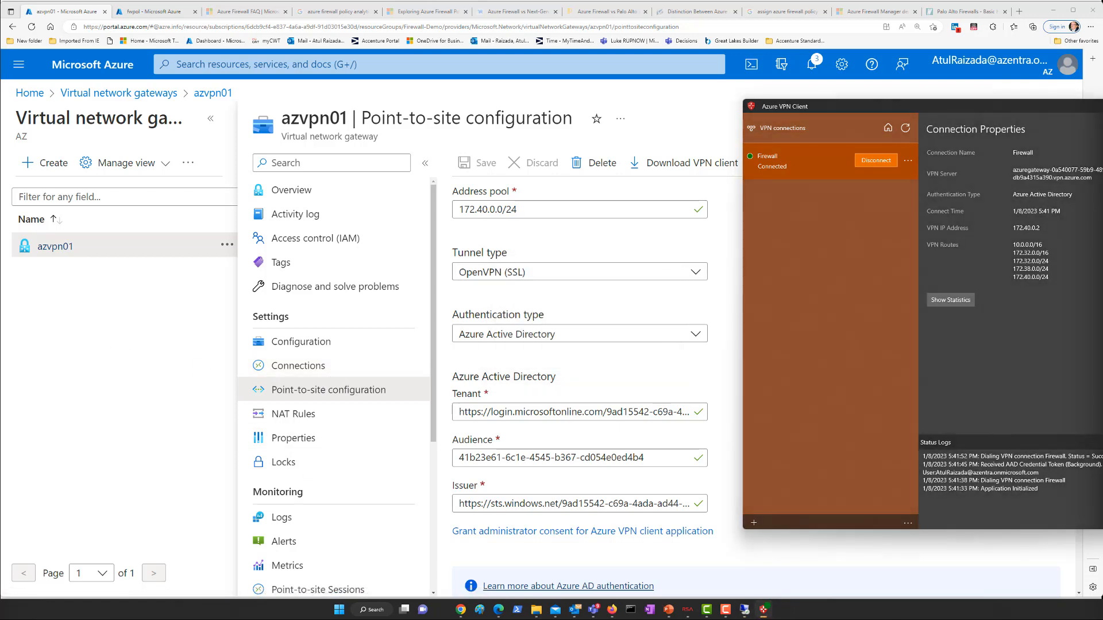
Return to the fwpol firewall policy in the browser and view its application rules
click(450, 112)
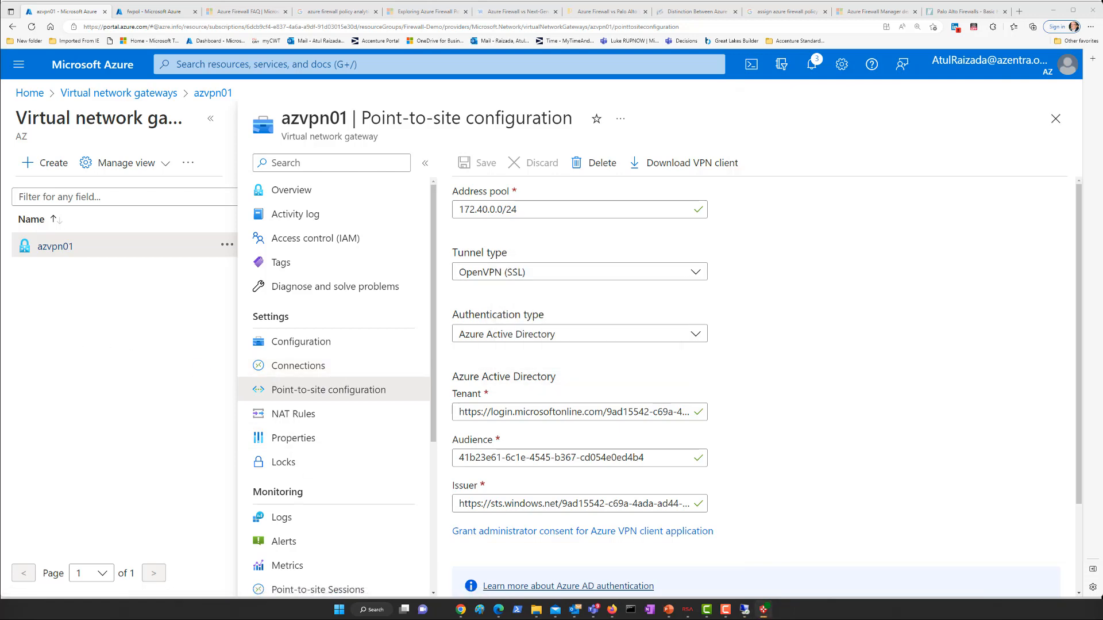
click(167, 12)
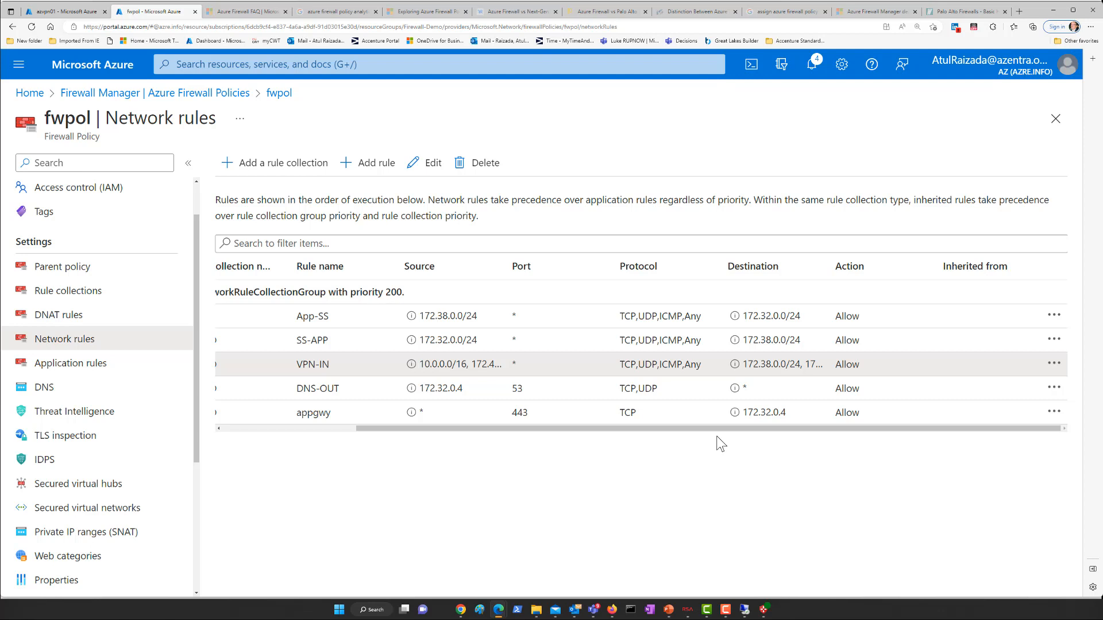
click(100, 372)
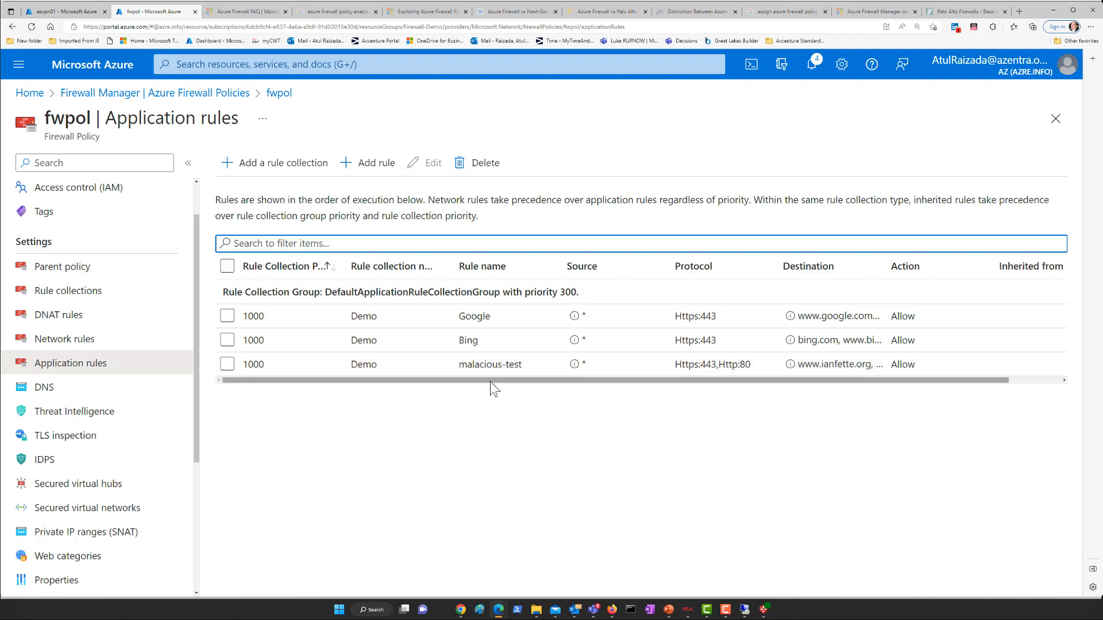
Check the fwpol policy's TLS inspection settings, including key vault and certificate, and return to the application rules
drag(490, 381, 452, 384)
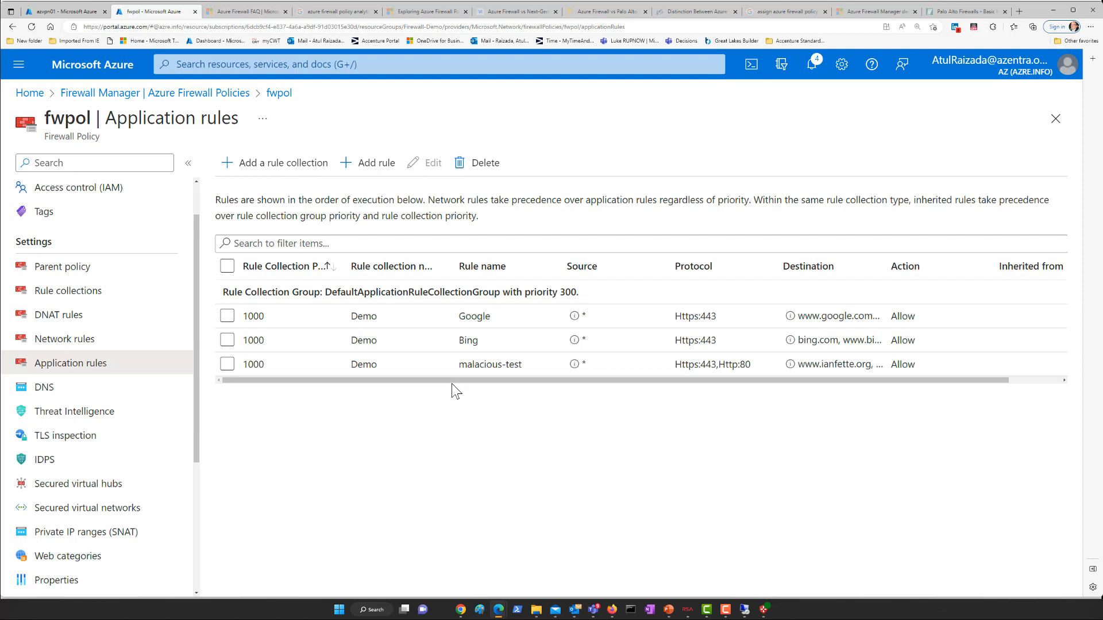
click(74, 444)
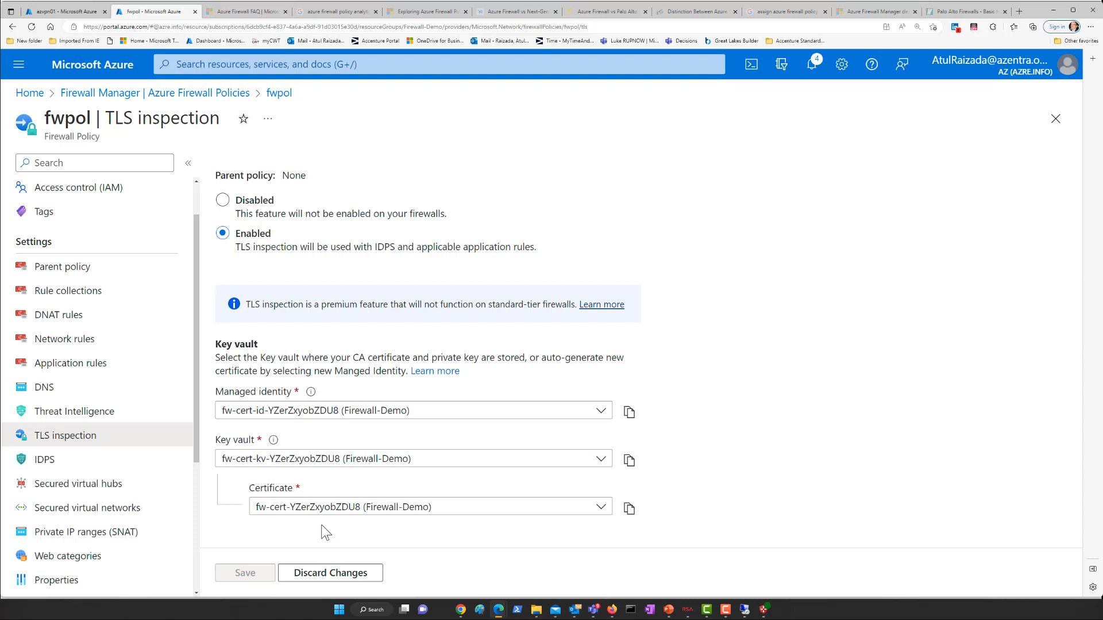
click(69, 371)
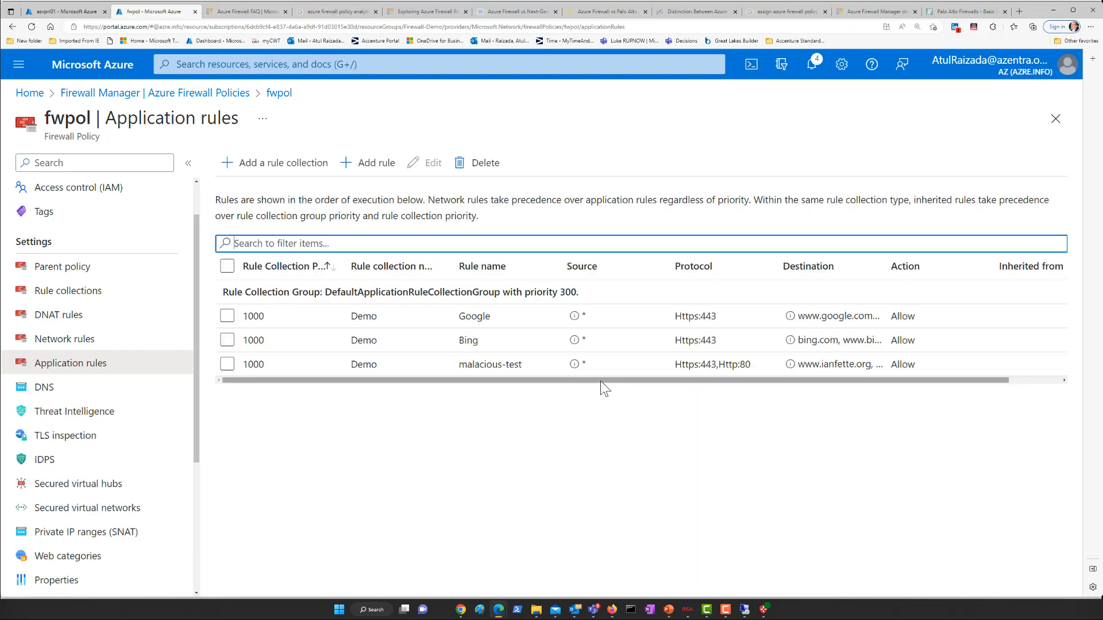
Widen the Destination column of the application rules and examine the destinations of the Google and Bing rules
drag(601, 382, 649, 383)
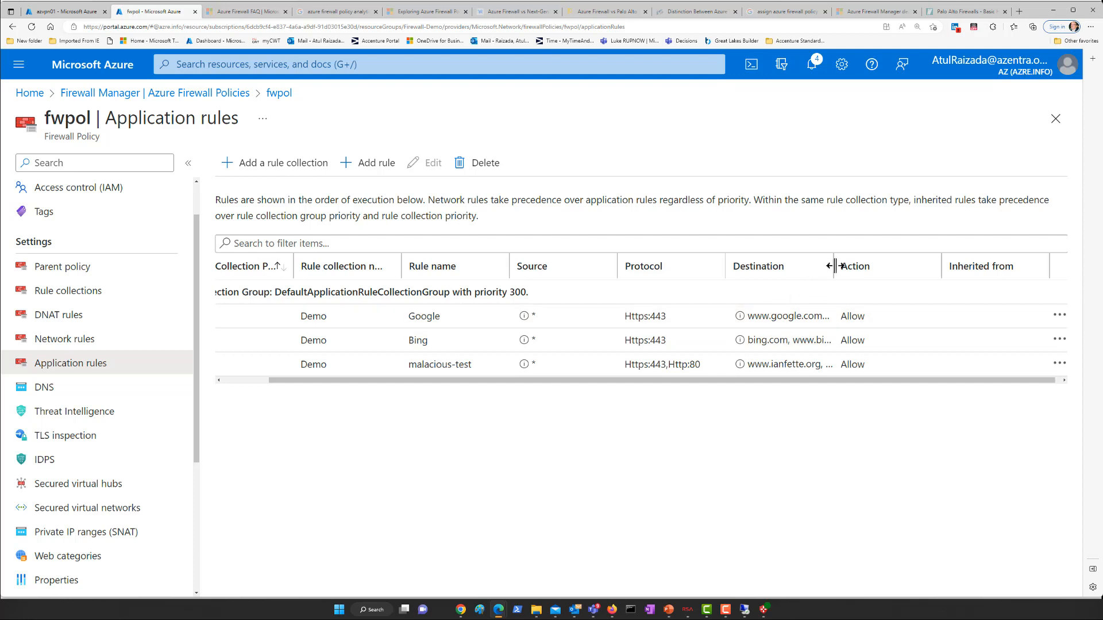
drag(835, 266, 931, 266)
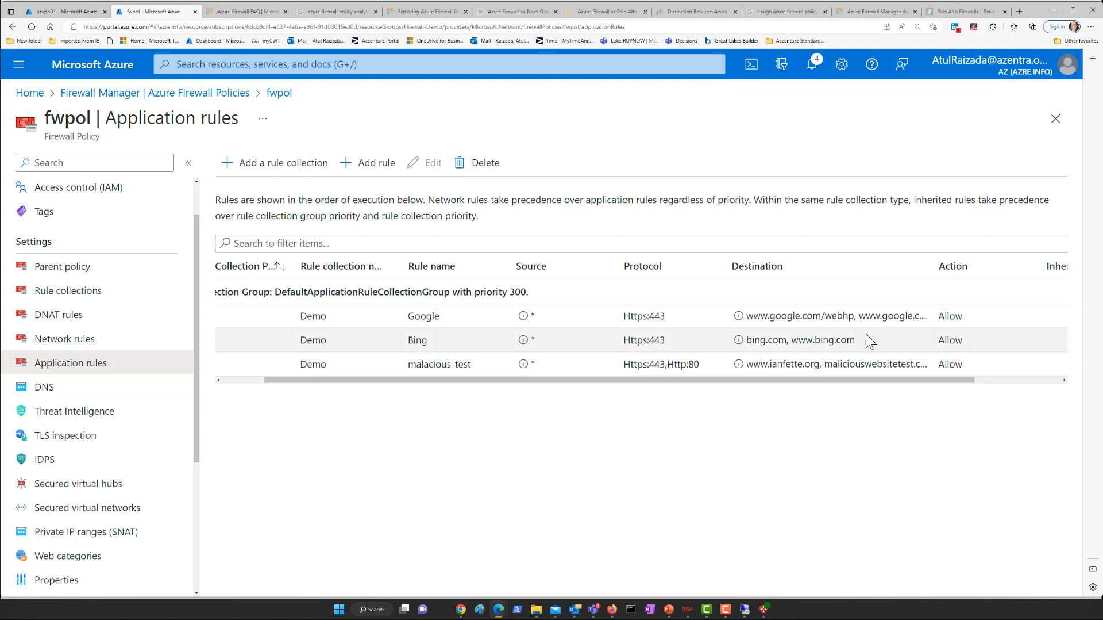
drag(862, 340, 747, 340)
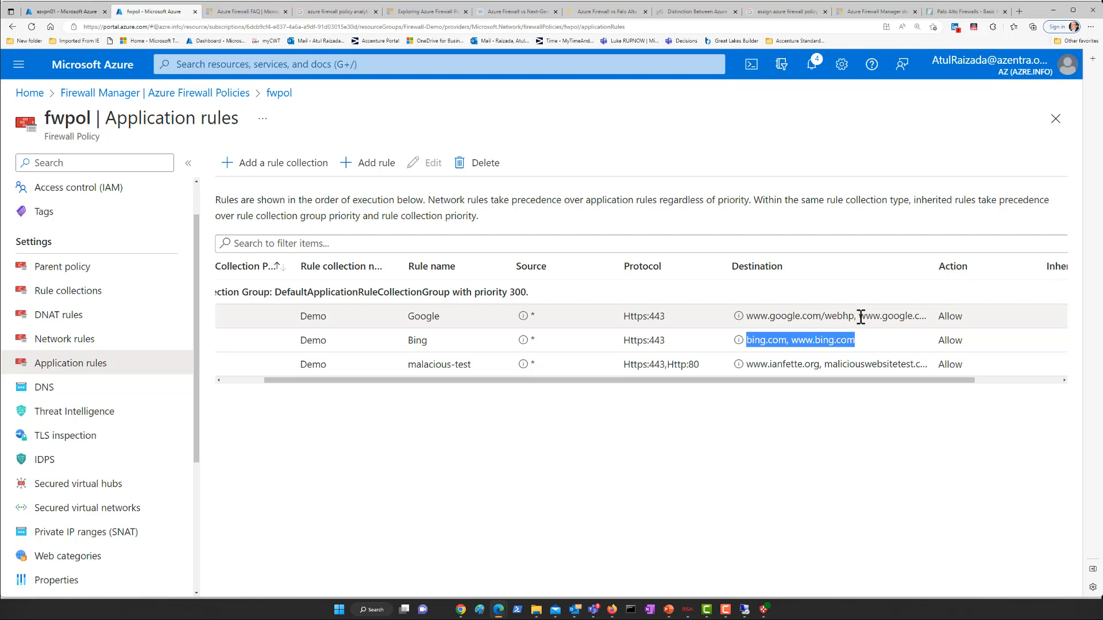
drag(858, 316, 938, 319)
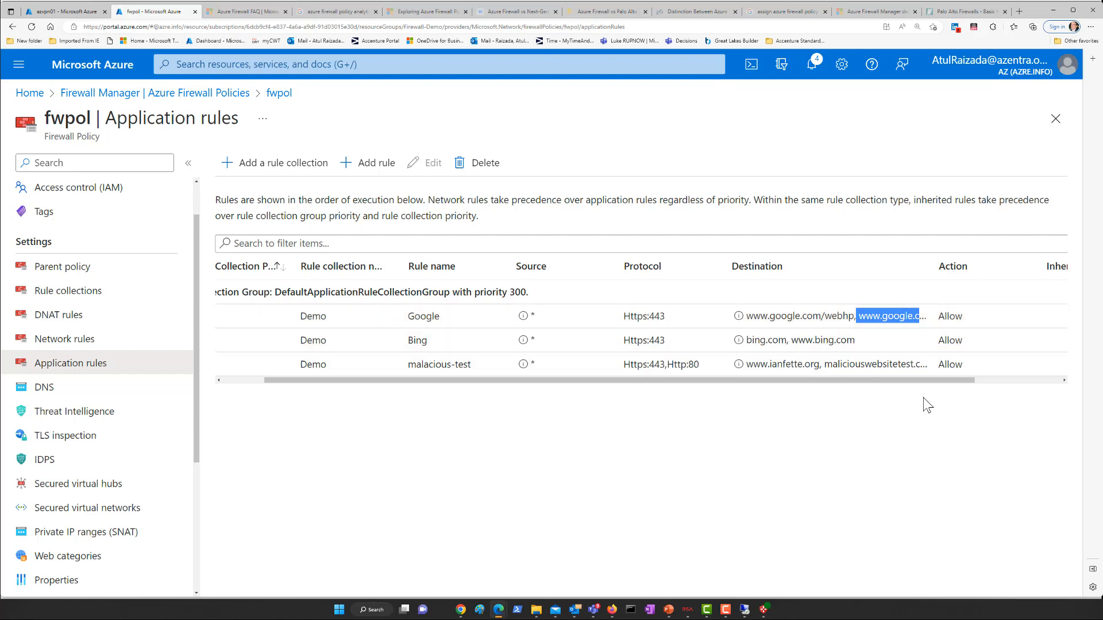
drag(922, 381, 1035, 394)
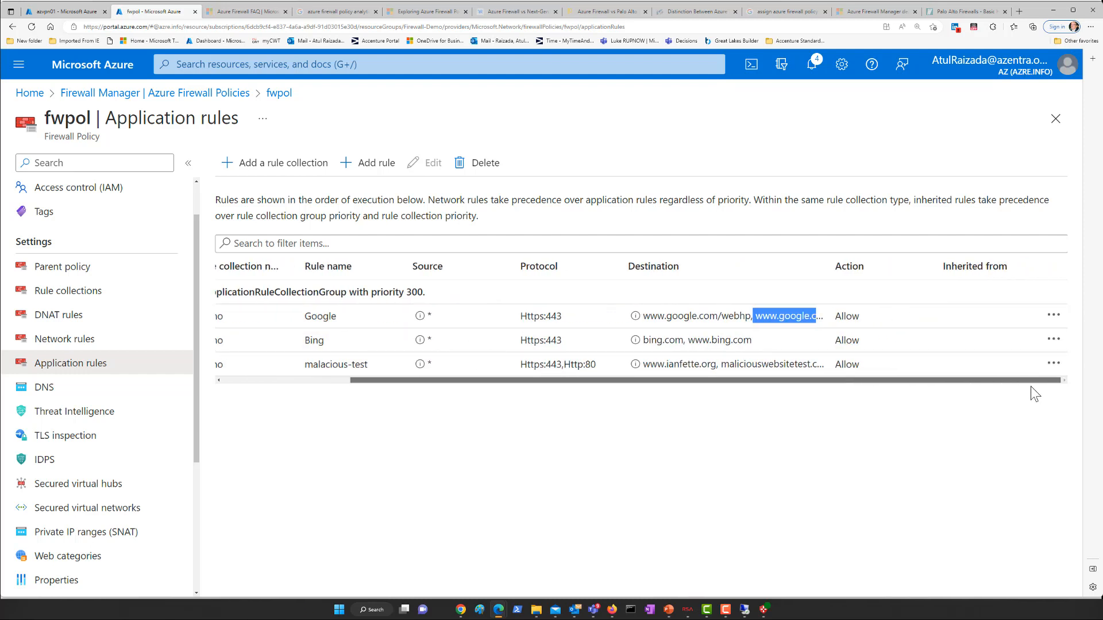
Open the Google application rule for editing and examine its destination type and target URLs, keeping the type as URL
click(1059, 323)
click(1054, 315)
click(934, 322)
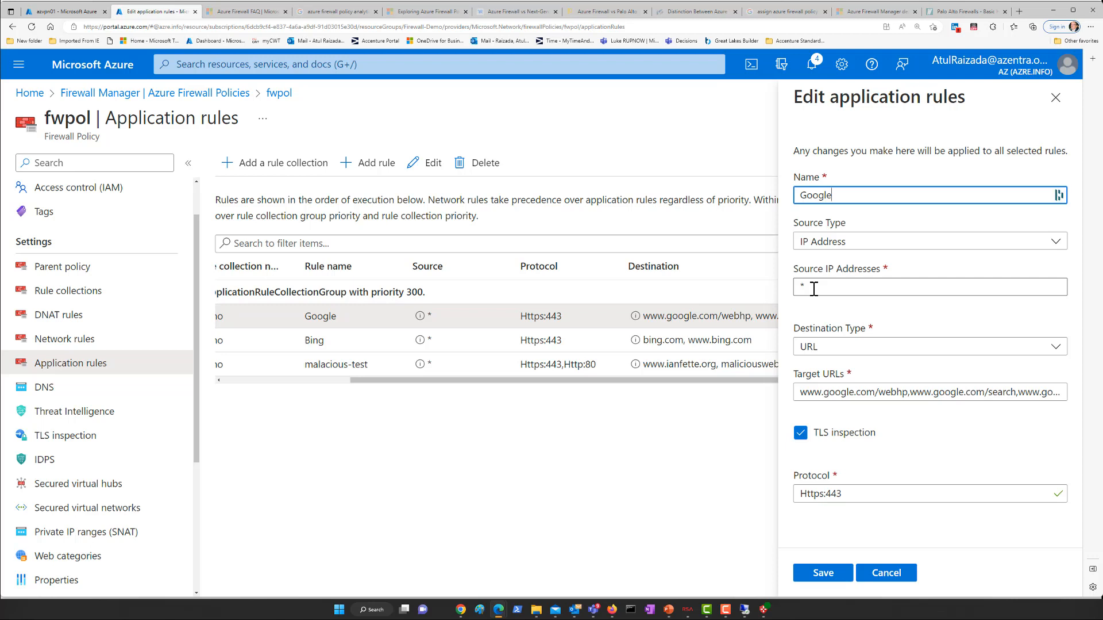
click(835, 347)
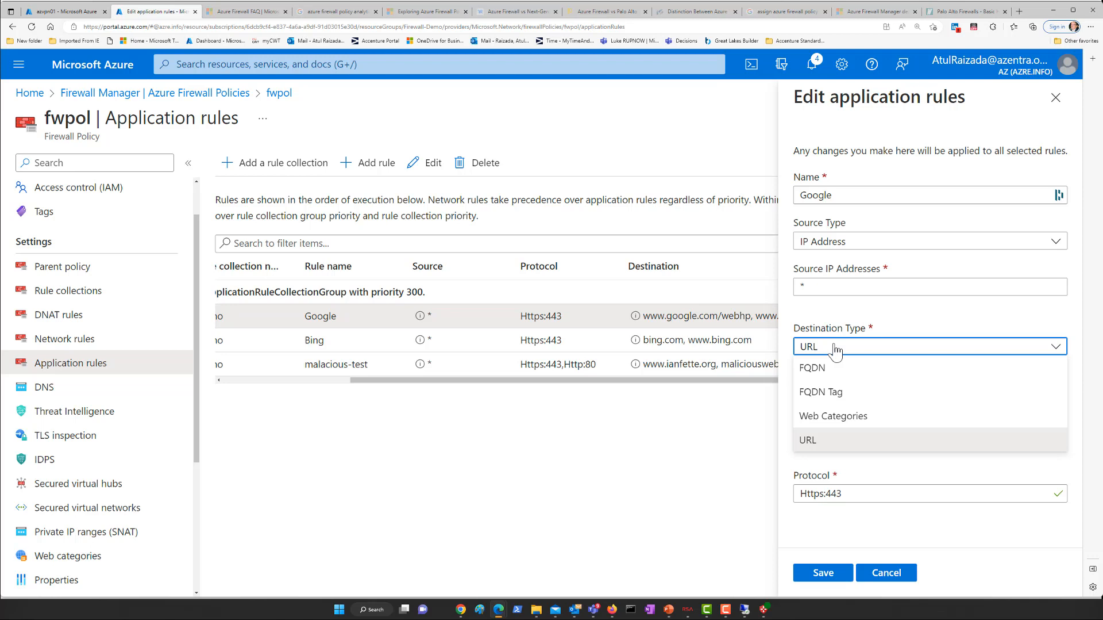
click(808, 439)
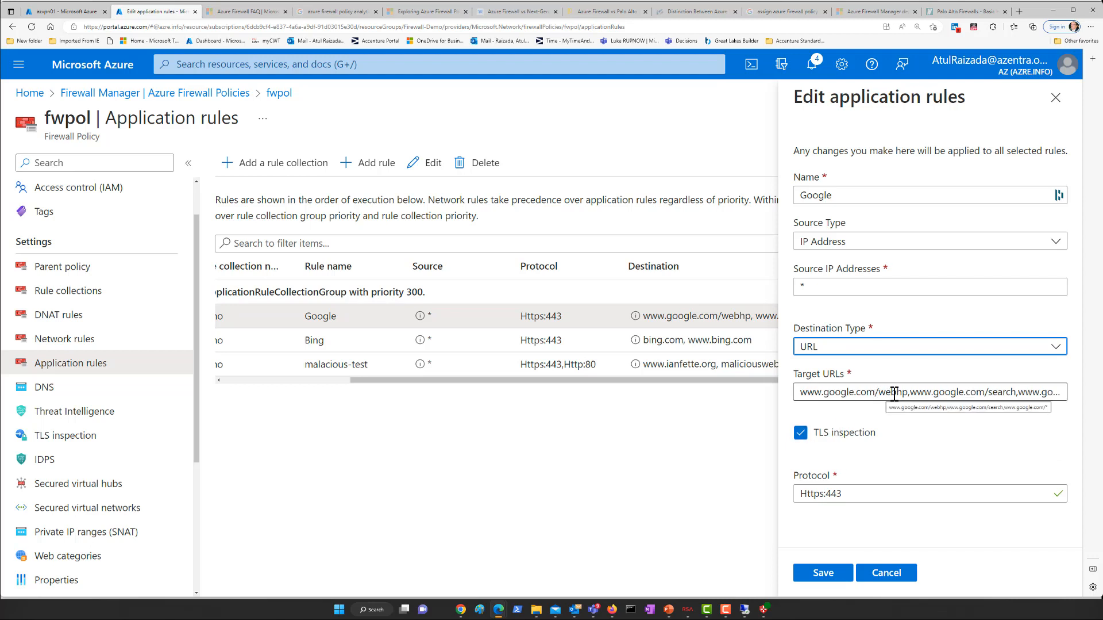
drag(909, 393, 796, 392)
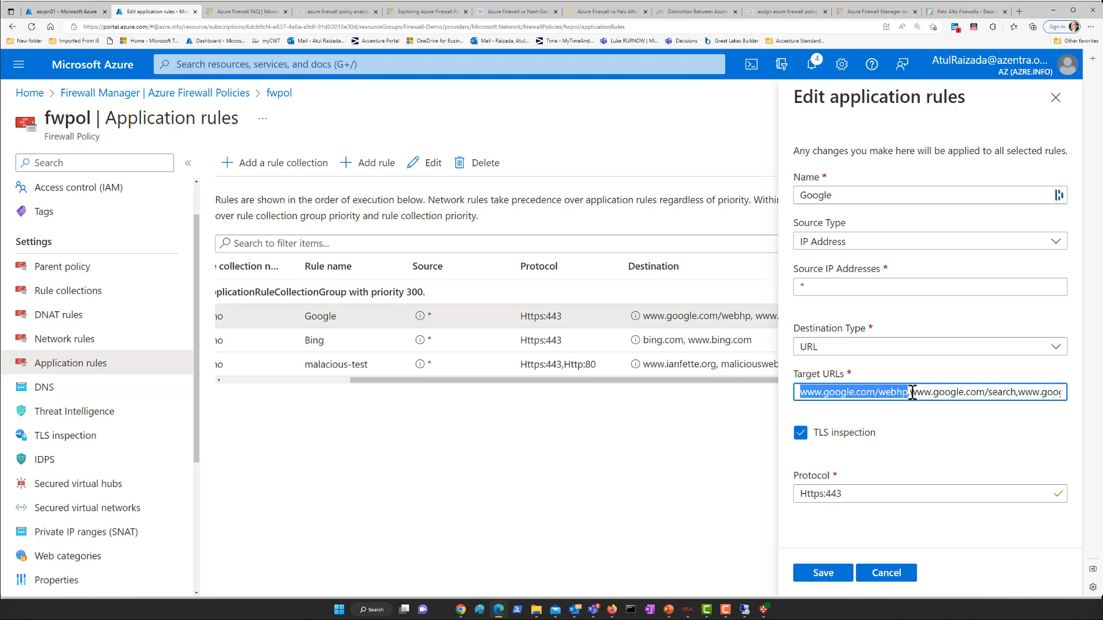
drag(910, 393, 1068, 391)
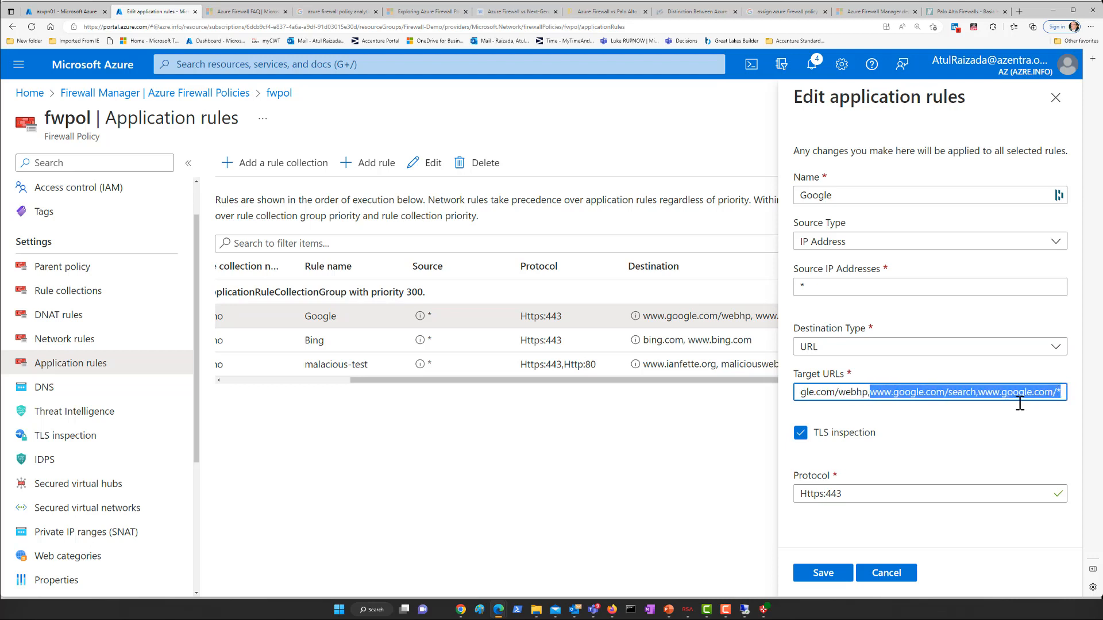
click(926, 415)
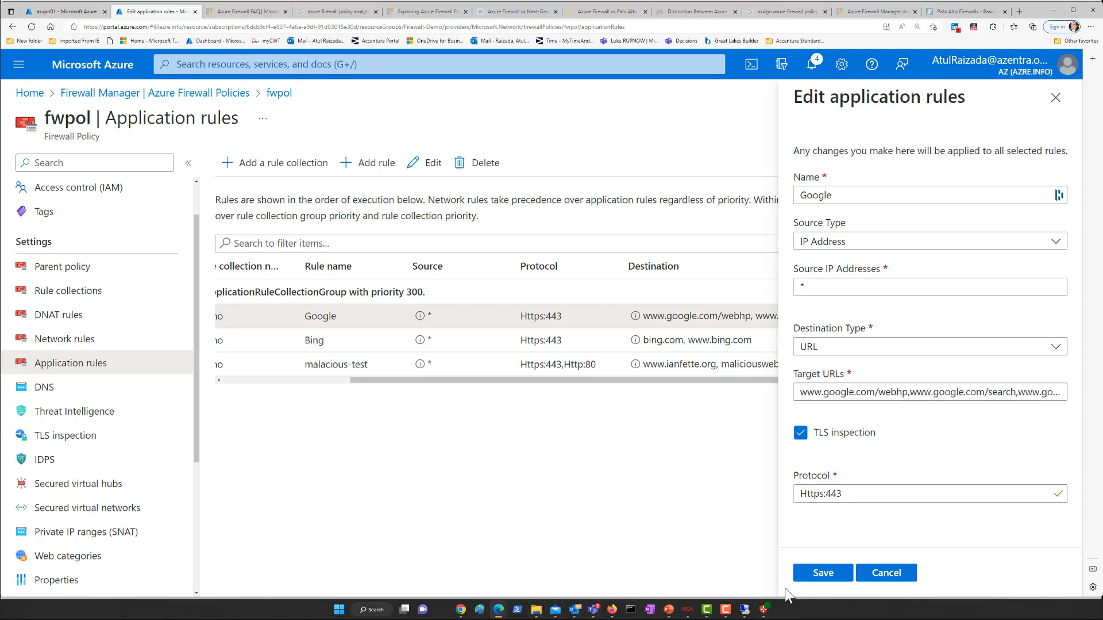
mouse_move(754, 615)
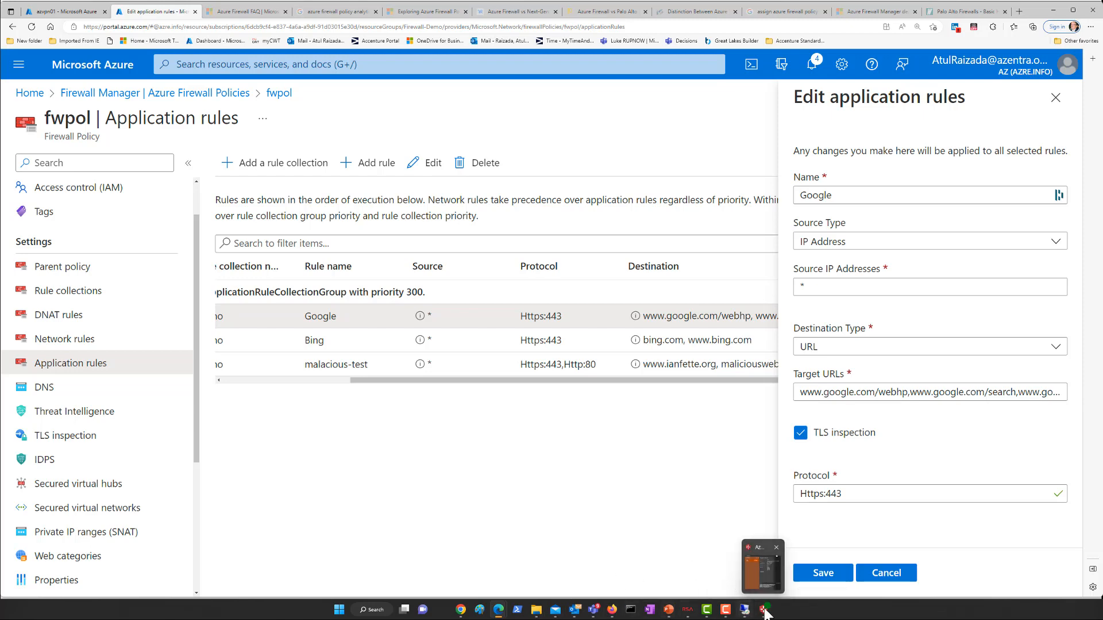
click(751, 553)
click(742, 500)
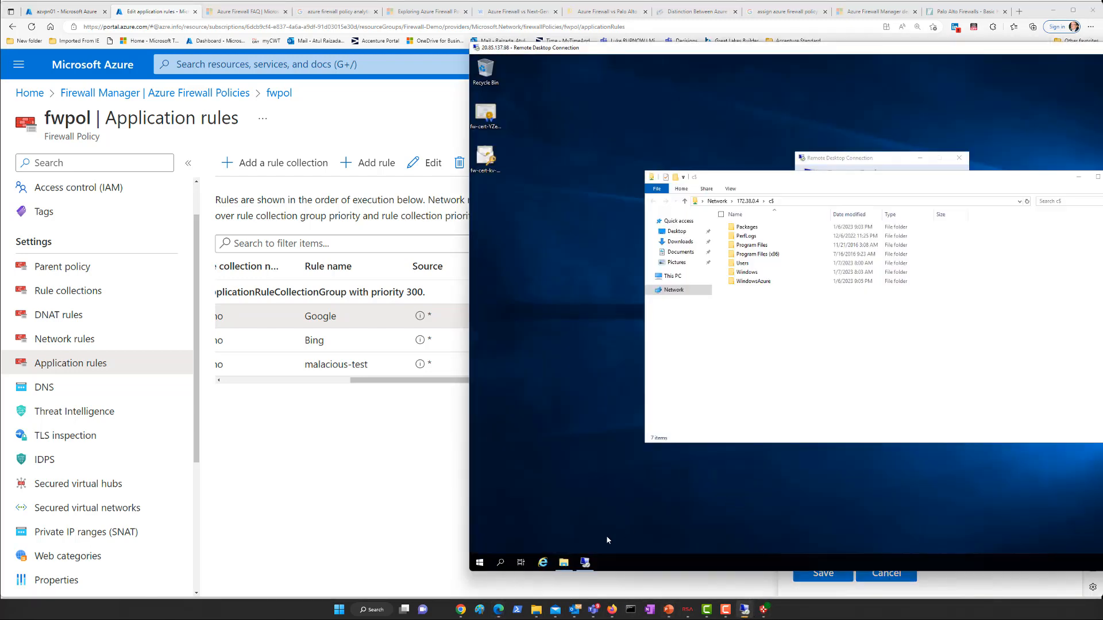
click(545, 560)
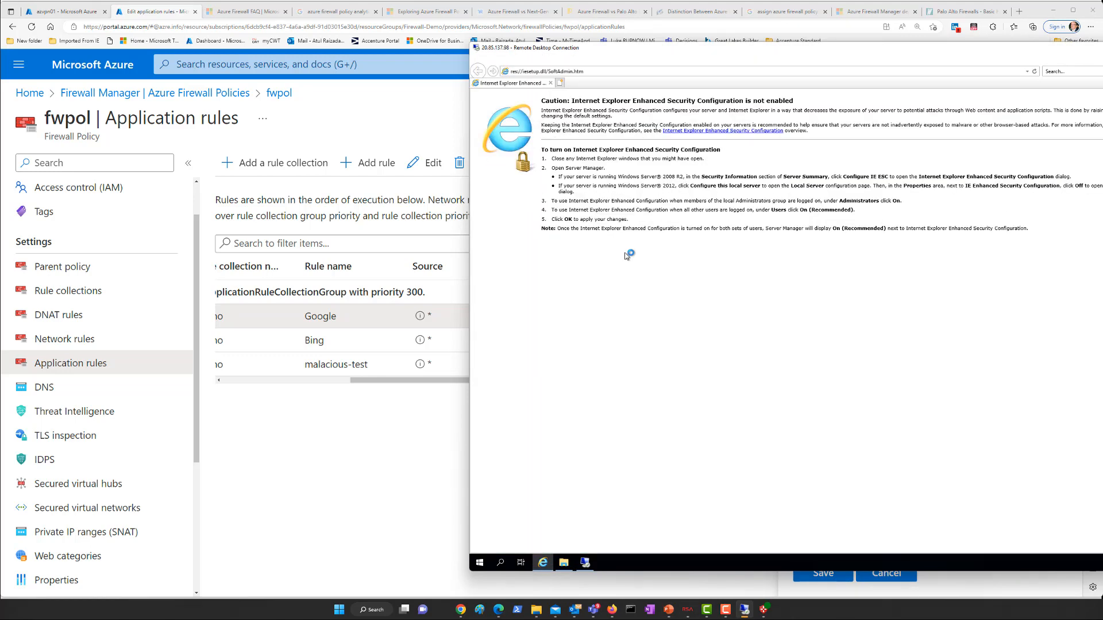
click(667, 74)
text(https)
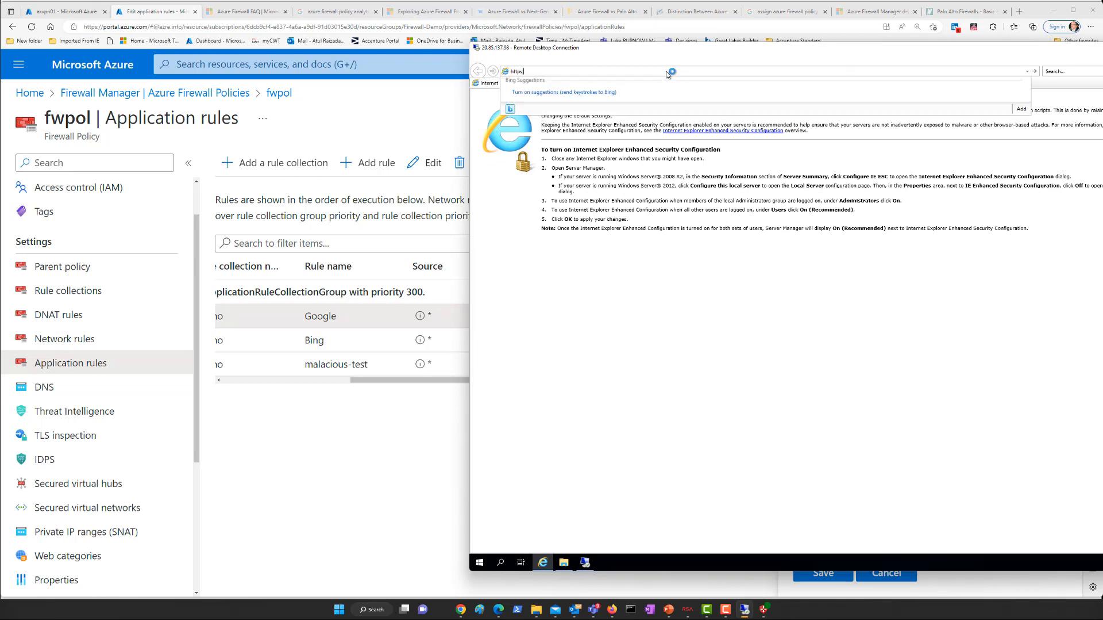
text(://ww)
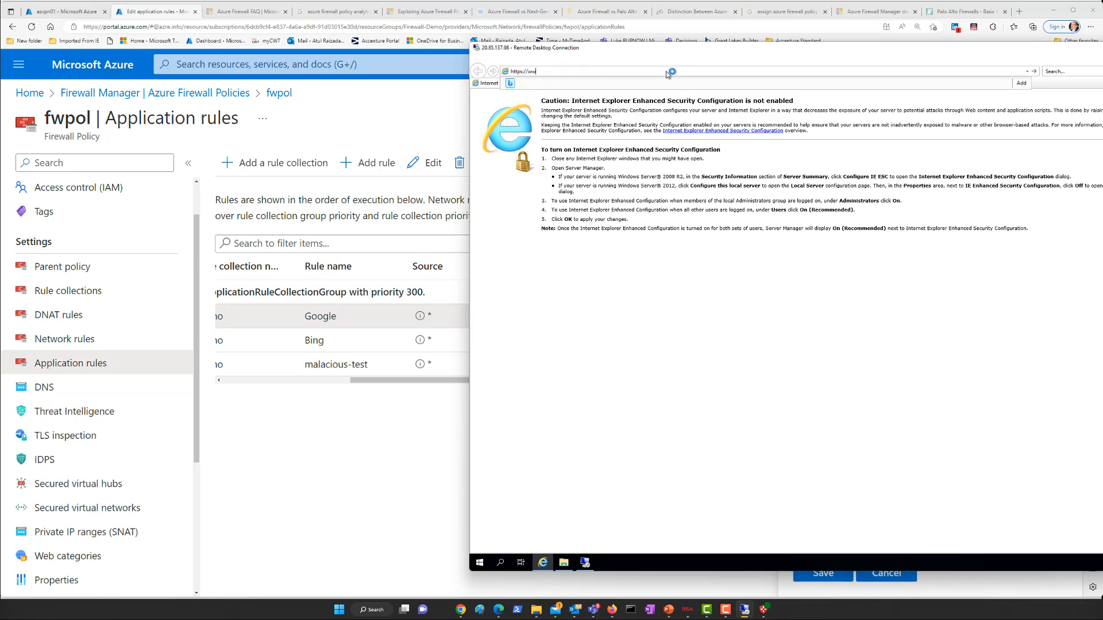
text(w.g)
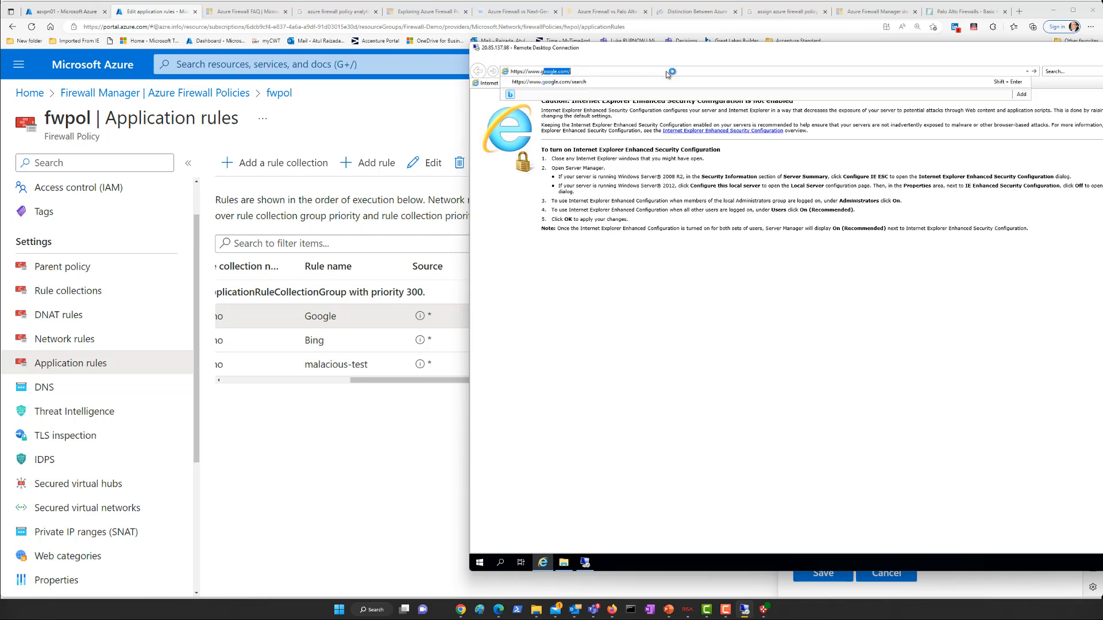
text(oogle.com/)
key(Return)
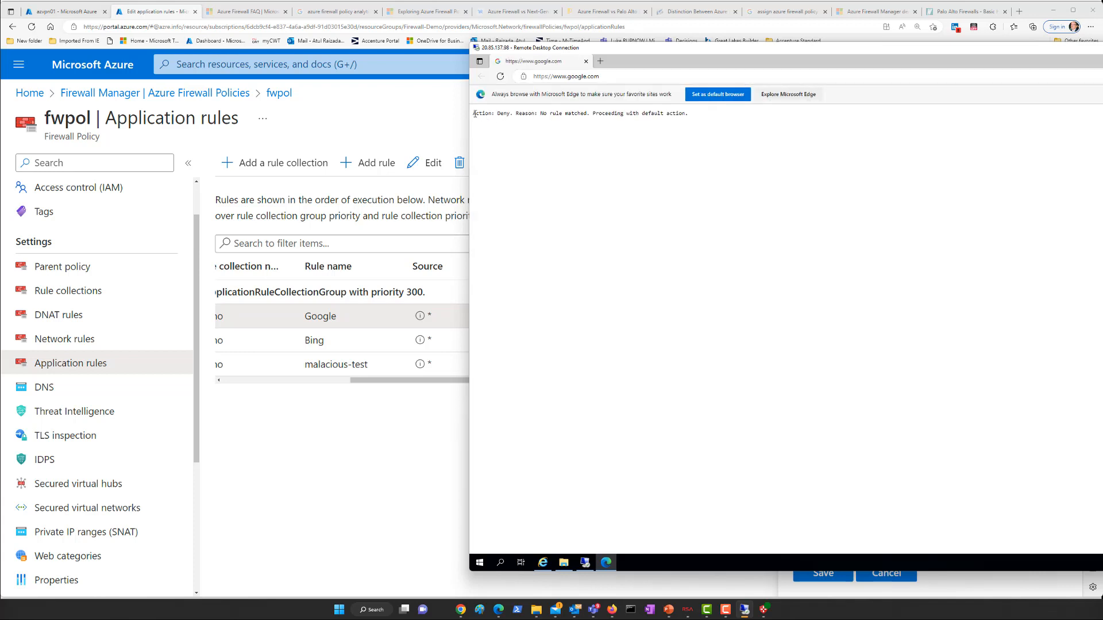
drag(475, 113, 686, 113)
drag(715, 46, 596, 50)
key(alt+f)
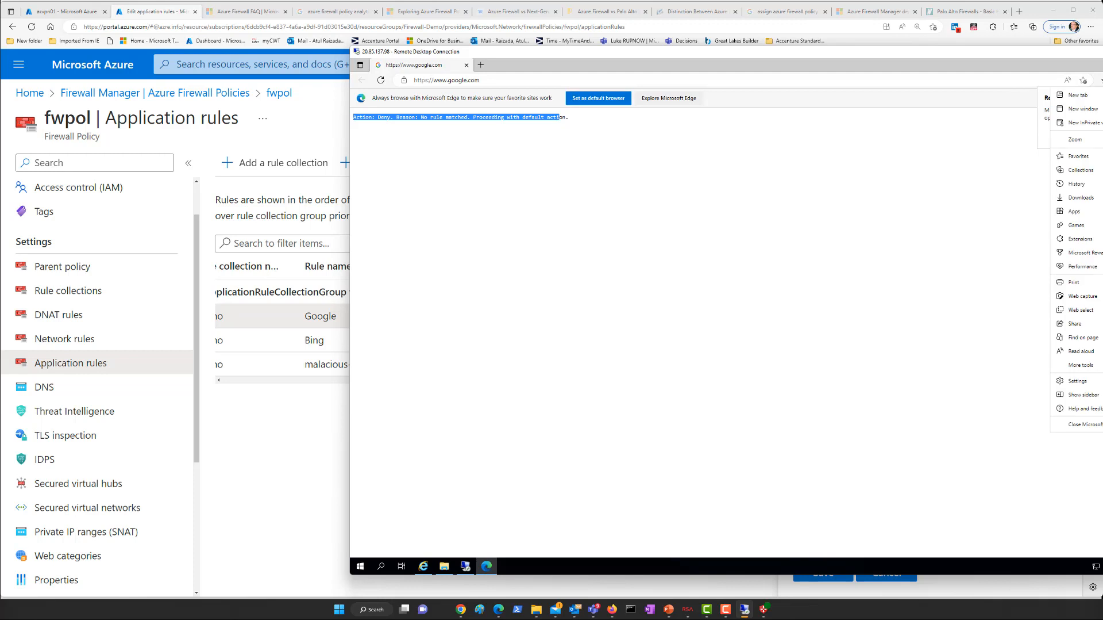
key(ctrl+plus)
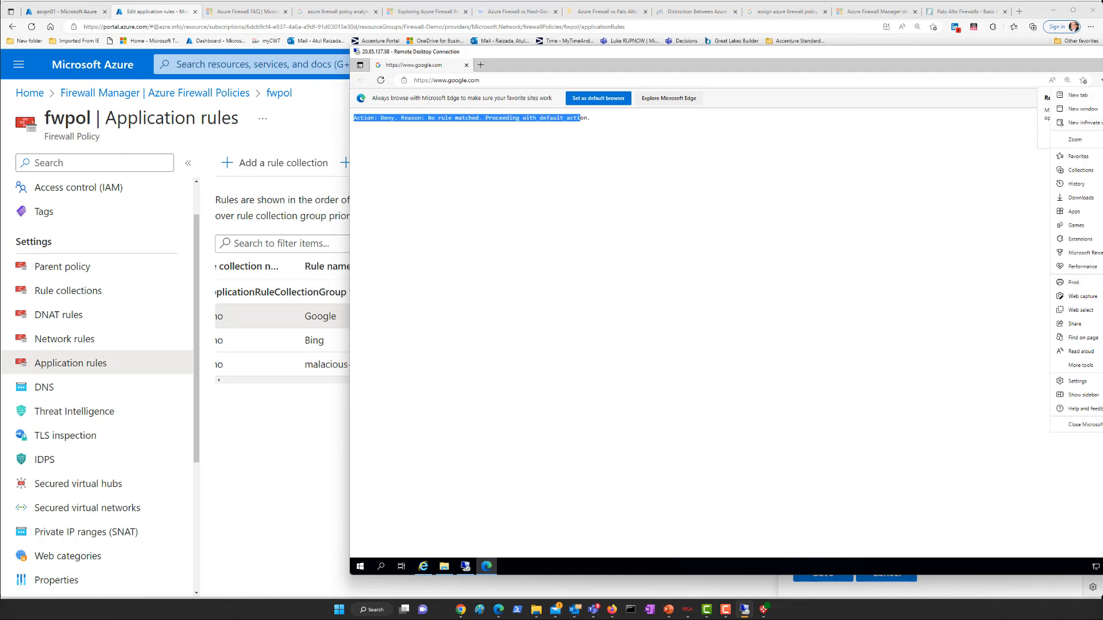
key(ctrl+plus)
key(ctrl+plus)
key(ctrl+plus)
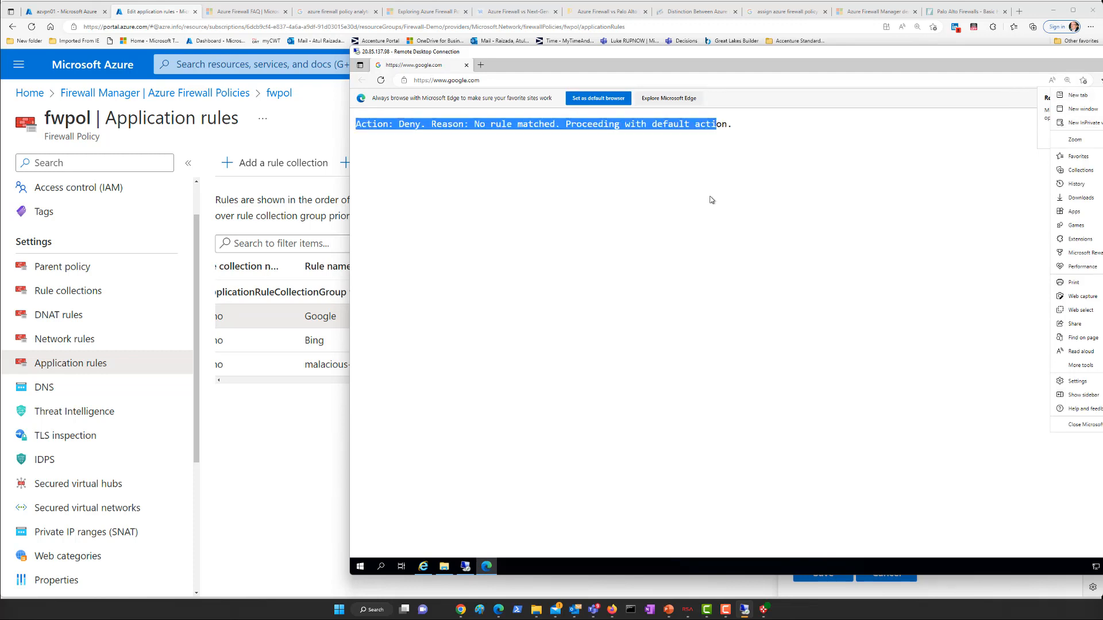
click(712, 200)
drag(362, 126, 733, 139)
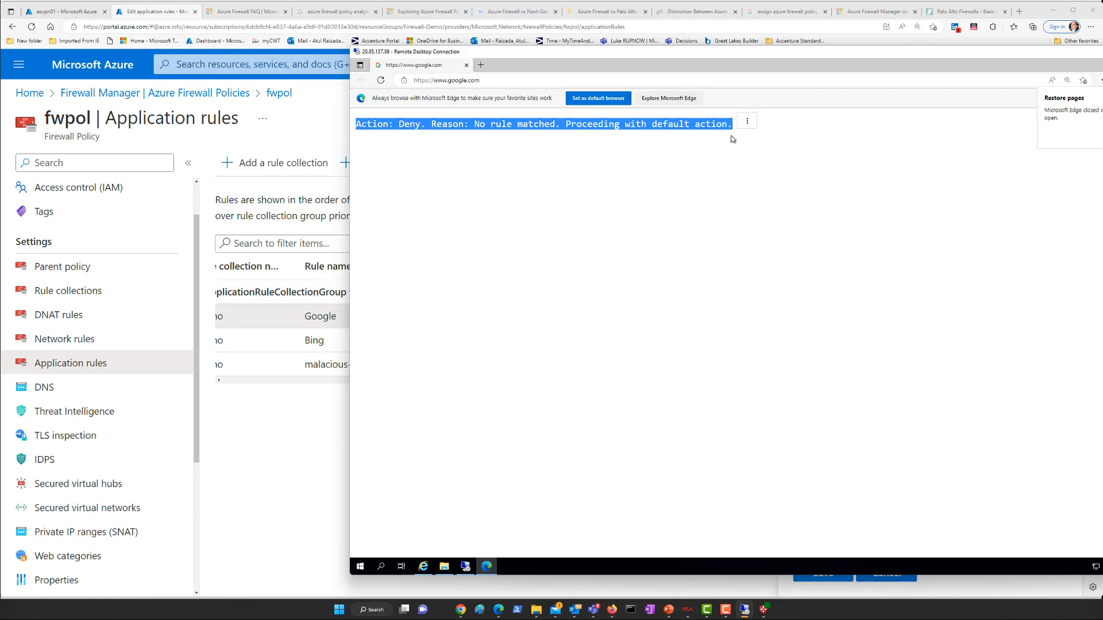
click(501, 81)
click(501, 81)
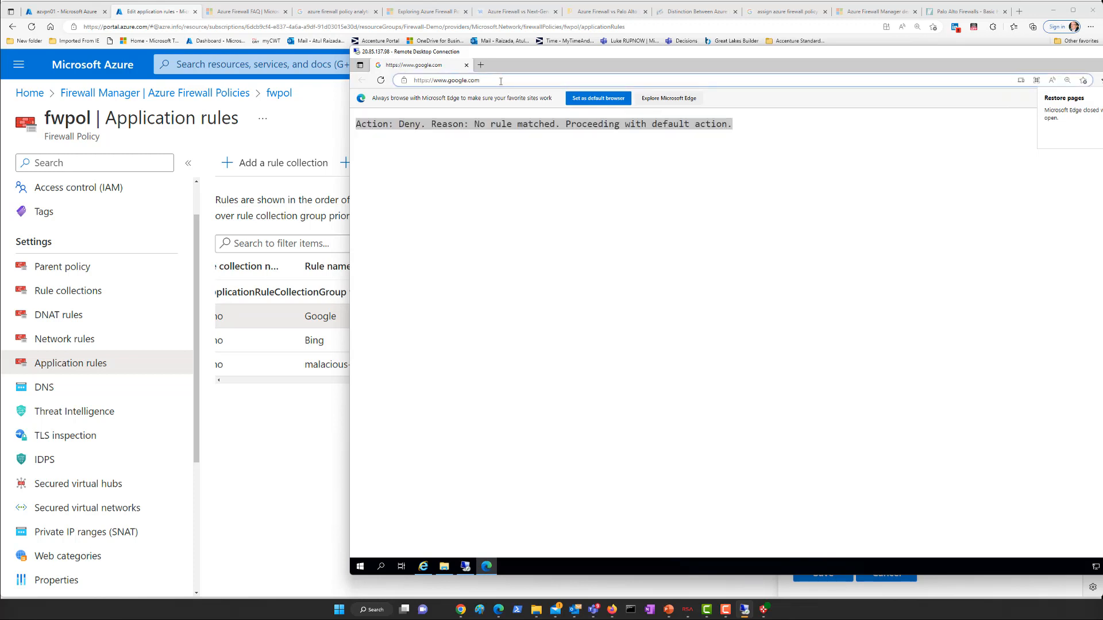
text(/sea)
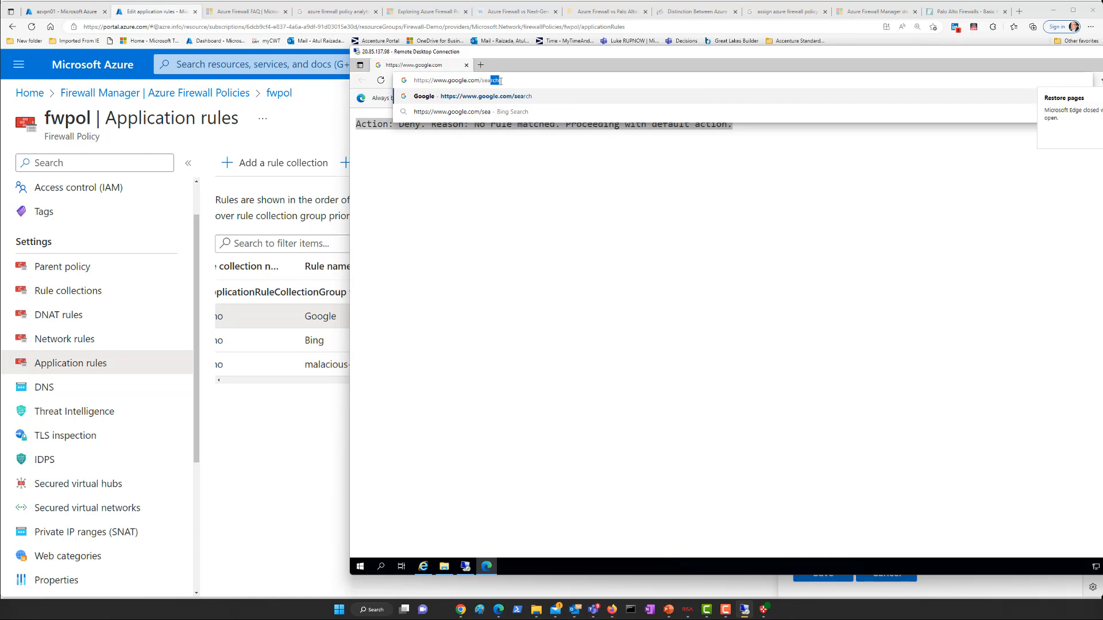
text(rch)
key(Return)
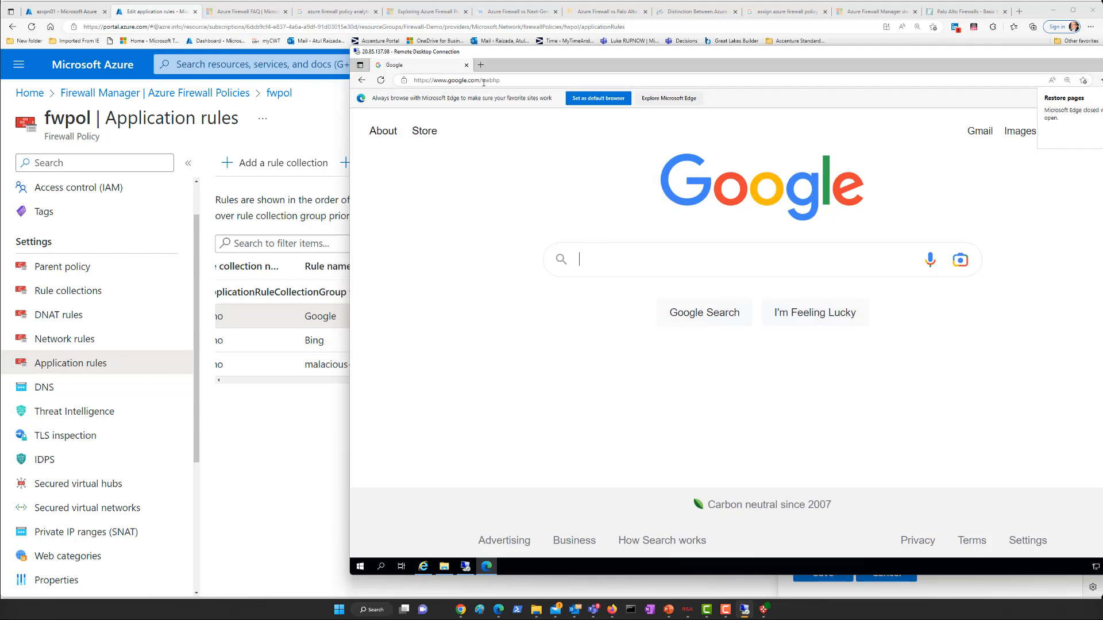
click(405, 80)
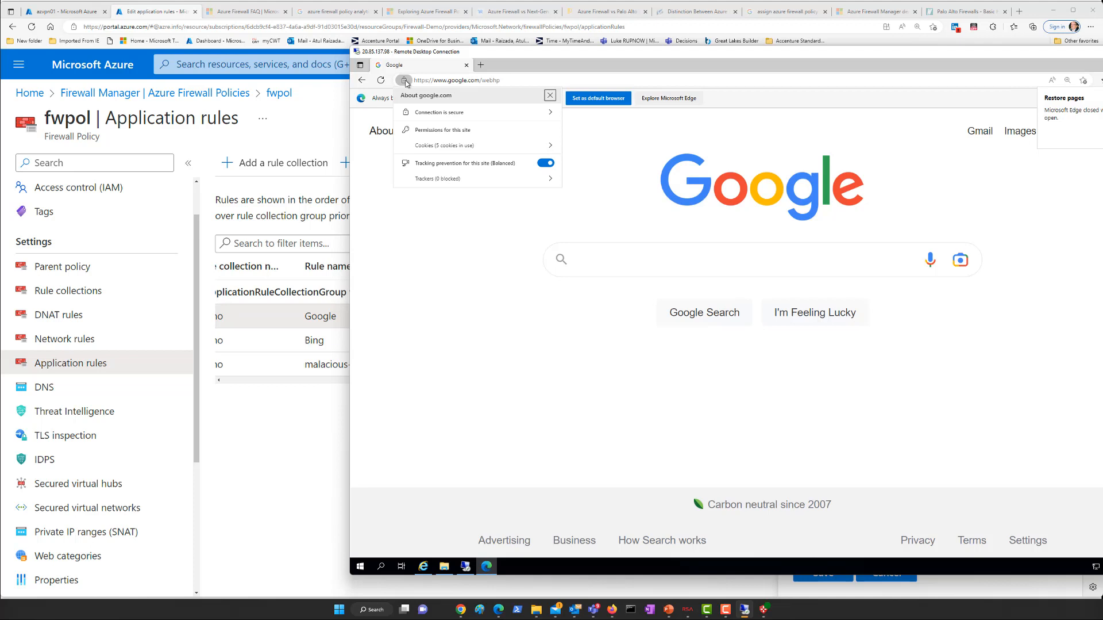
click(428, 114)
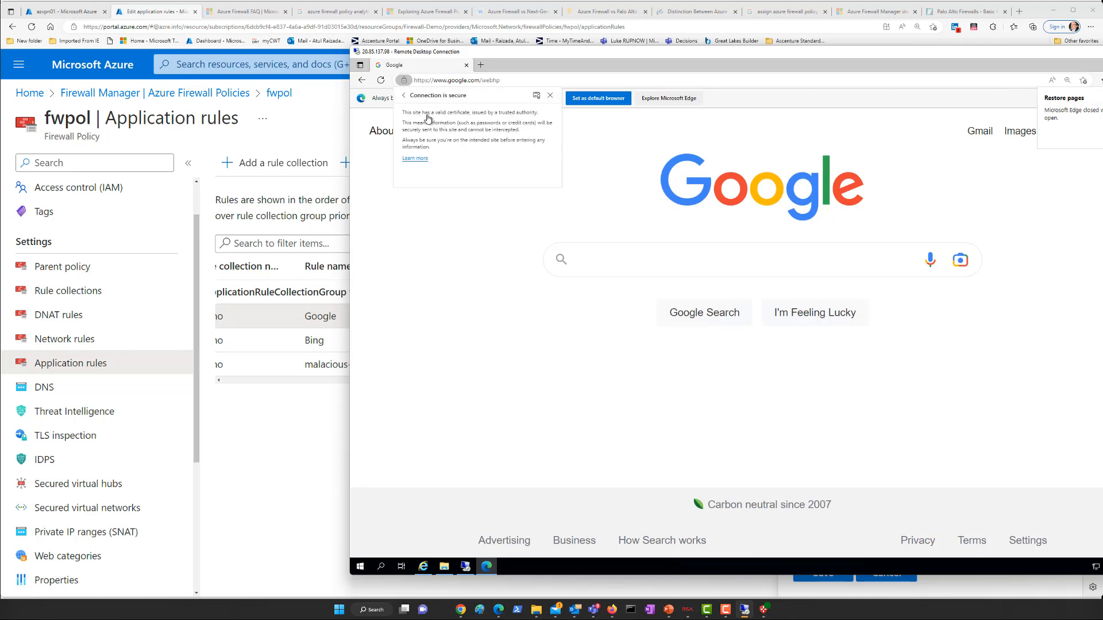
click(423, 163)
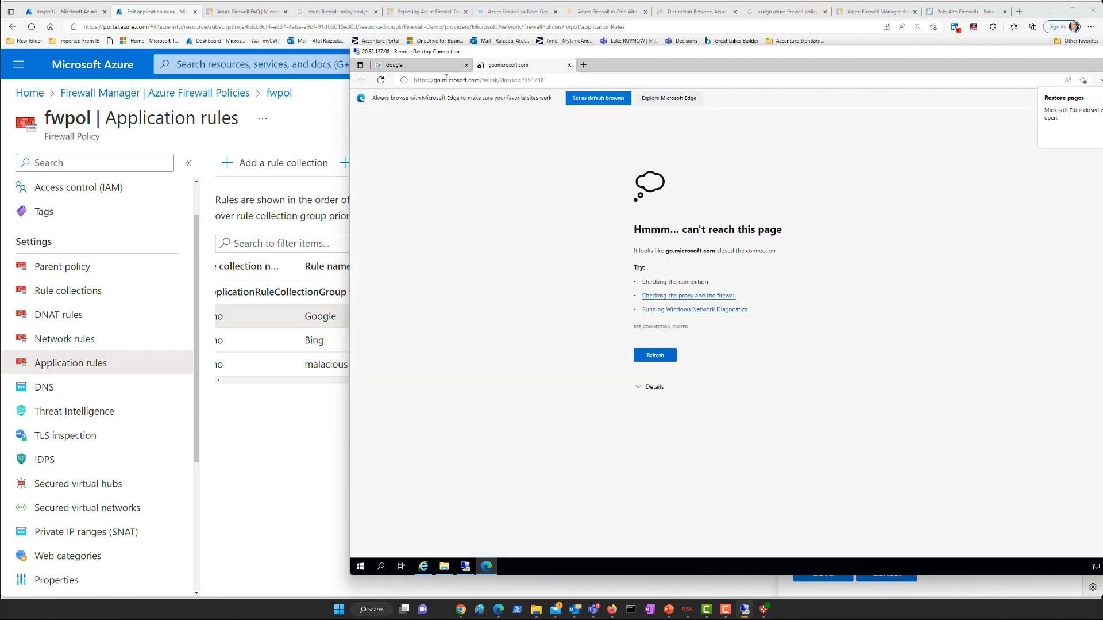
click(412, 68)
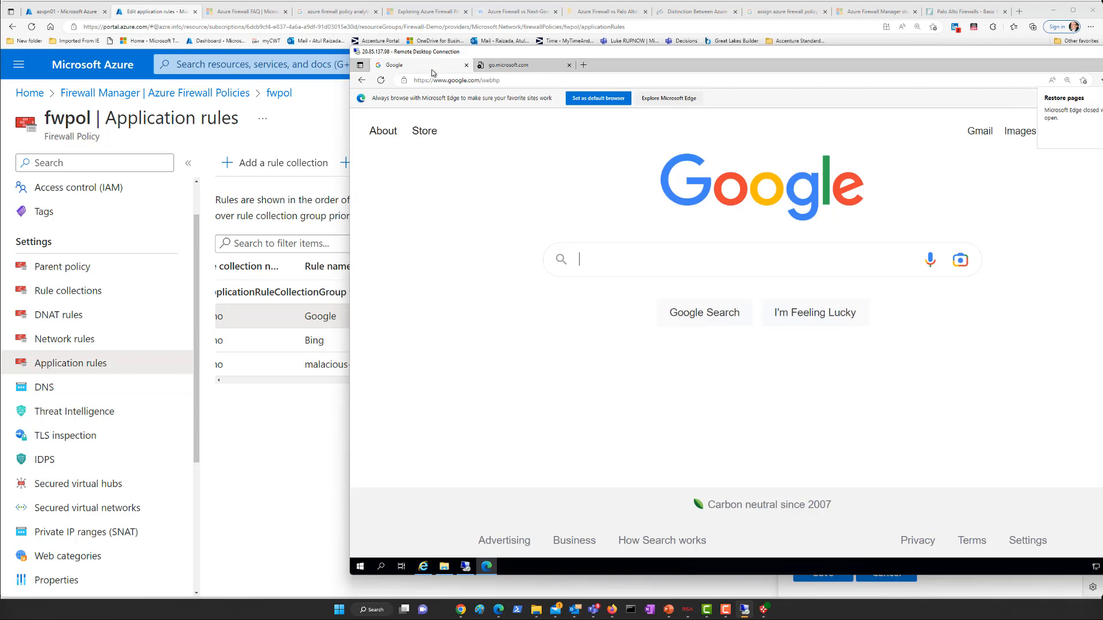
click(404, 80)
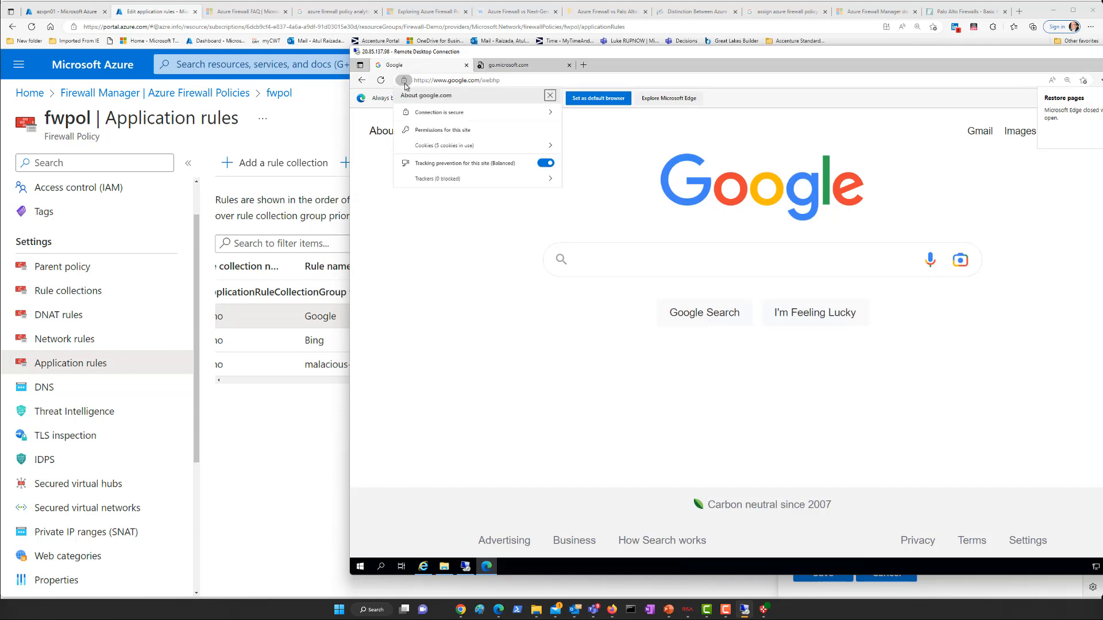
click(426, 113)
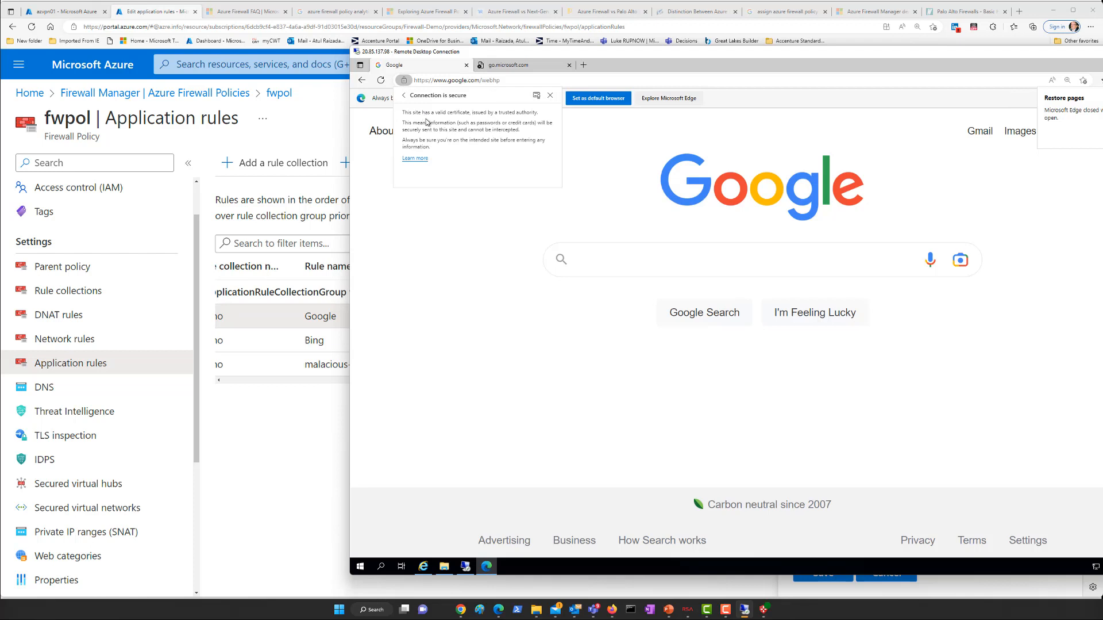
click(536, 95)
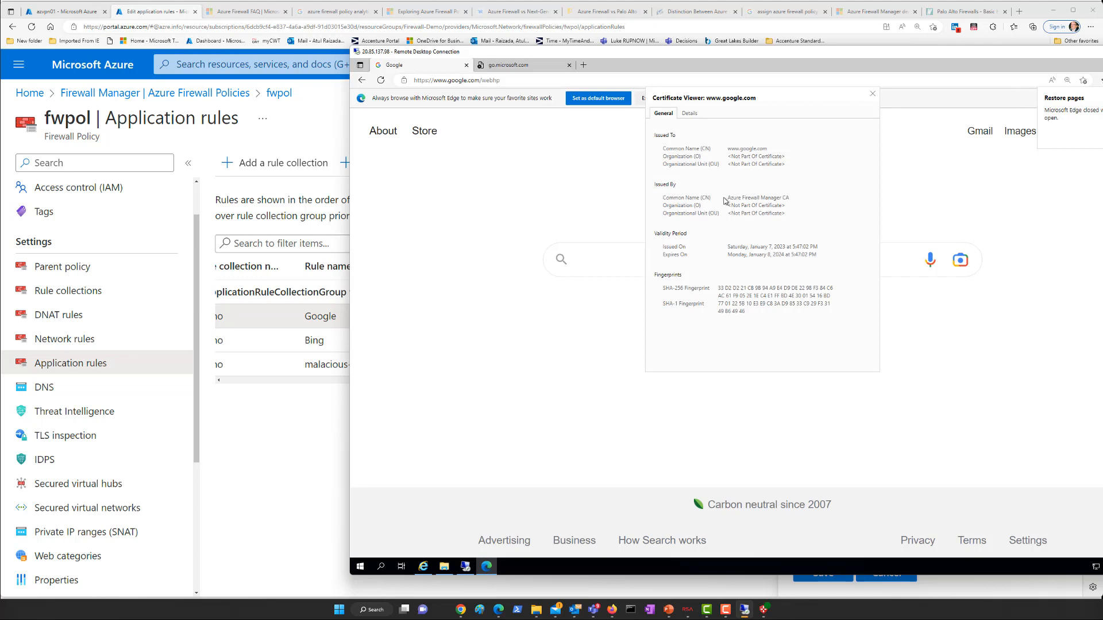
drag(729, 199, 791, 199)
click(291, 424)
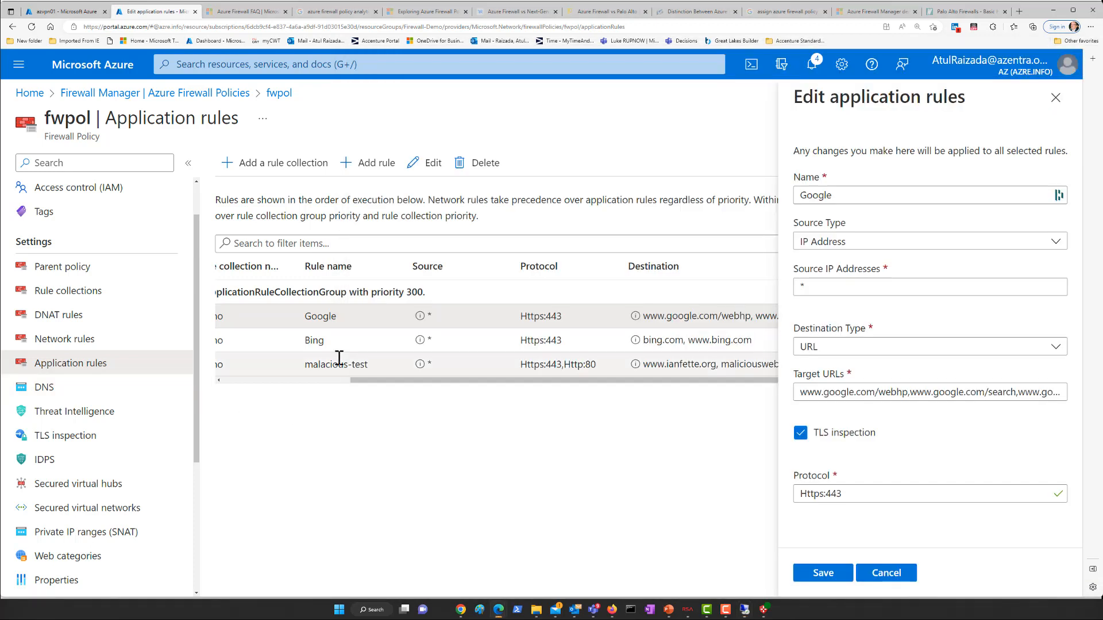
click(1056, 97)
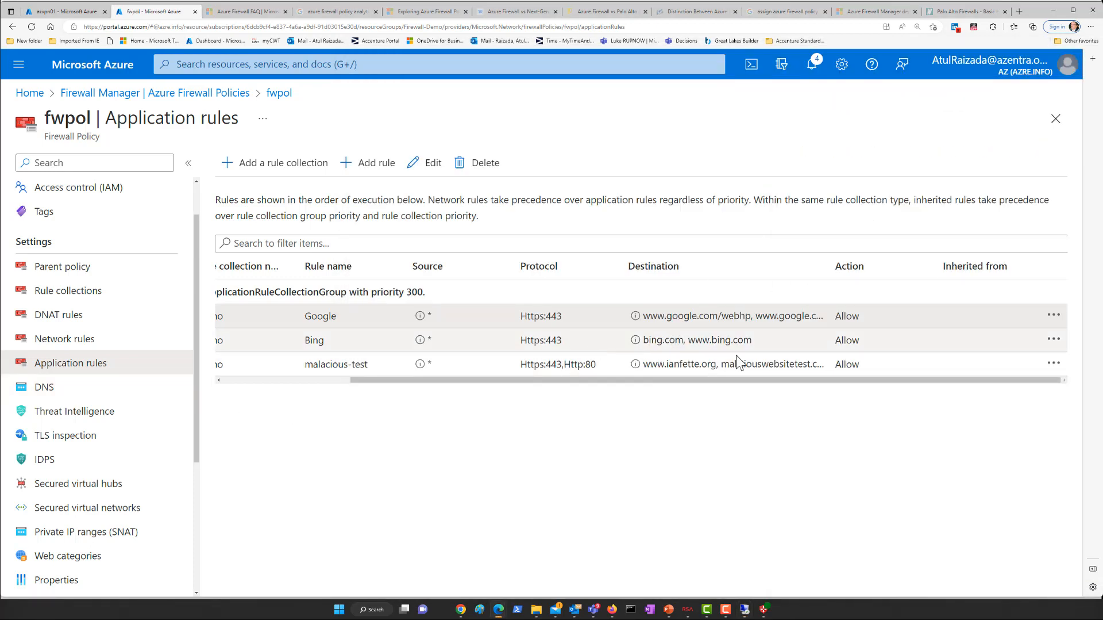
Open the Bing application rule to review its target FQDNs and TLS inspection setting, and close it without saving
click(1054, 339)
click(956, 352)
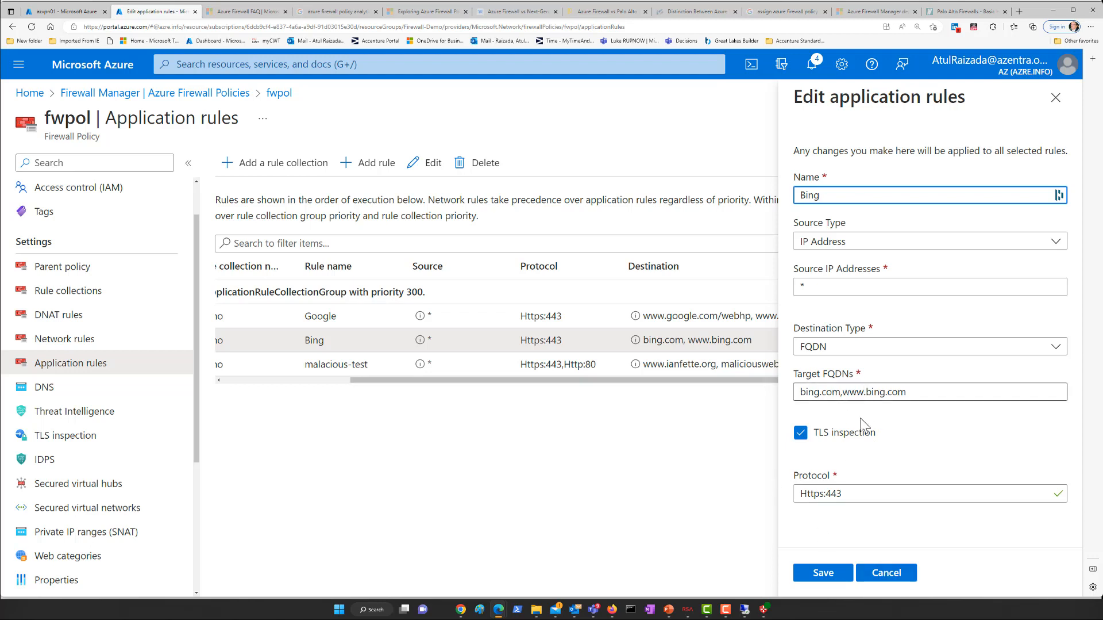
click(886, 574)
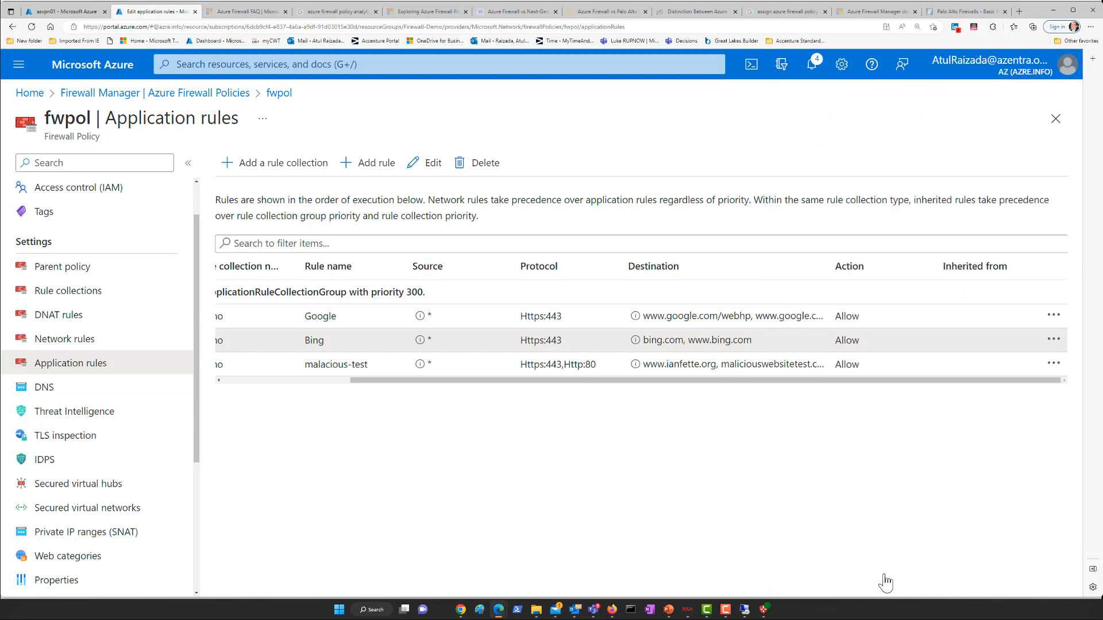
Switch back to the remote desktop, close the certificate viewer and run Google's trending search "salesforce layoffs" to look through its results
key(alt+Tab)
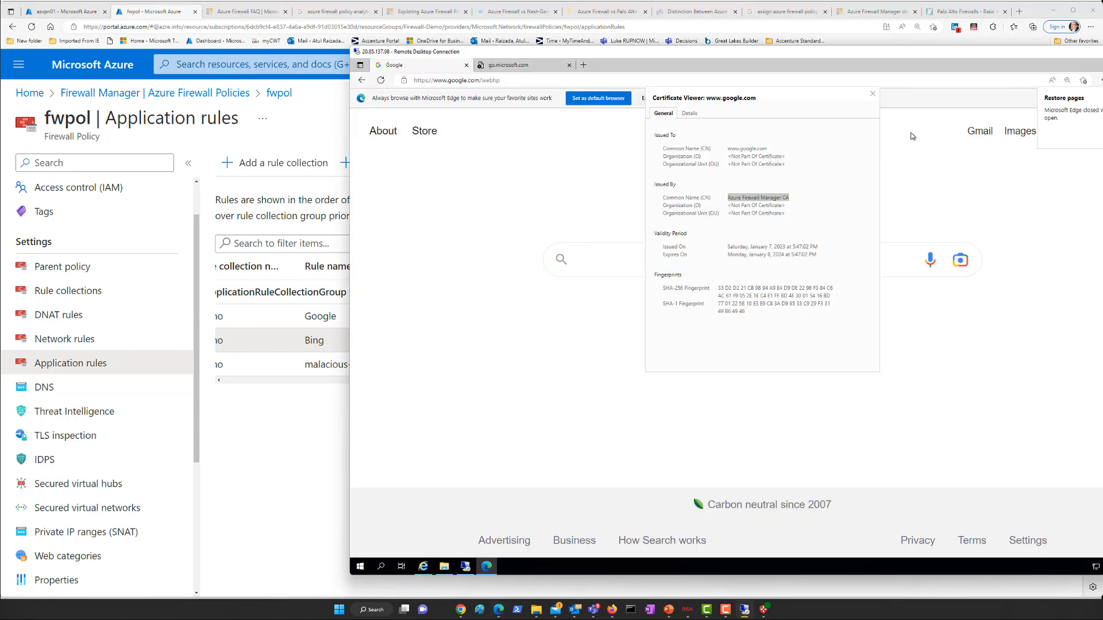
click(872, 95)
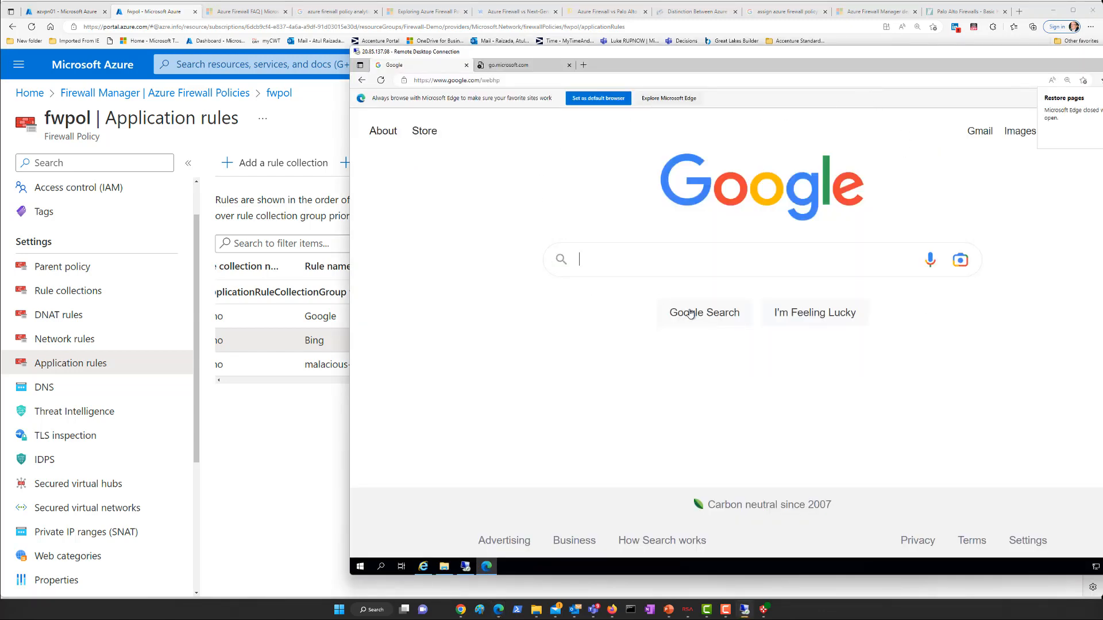
click(665, 259)
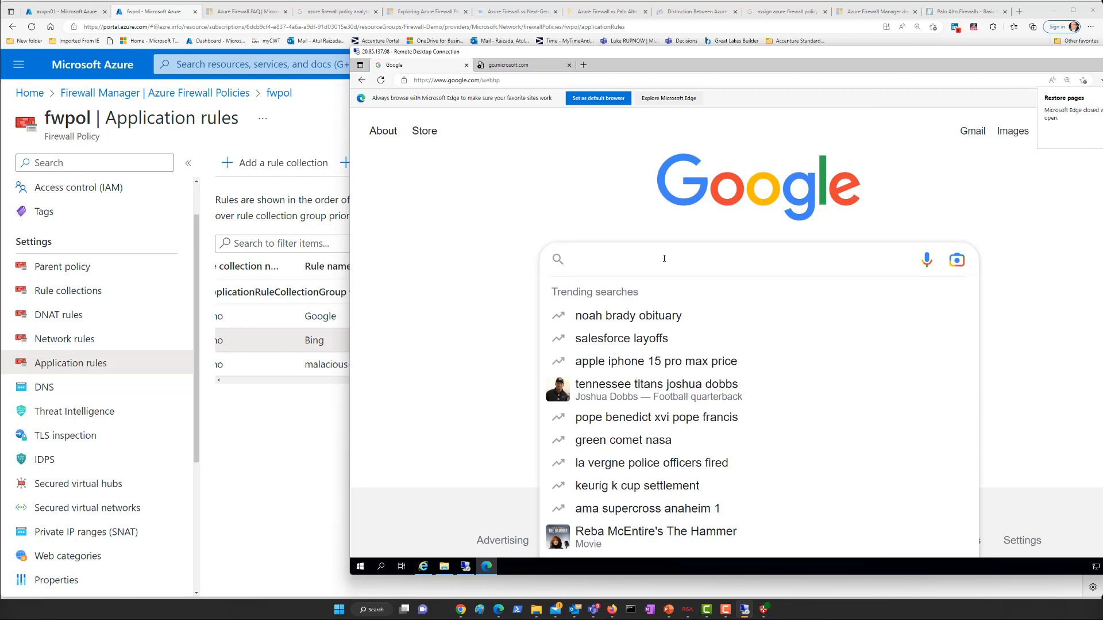
click(596, 342)
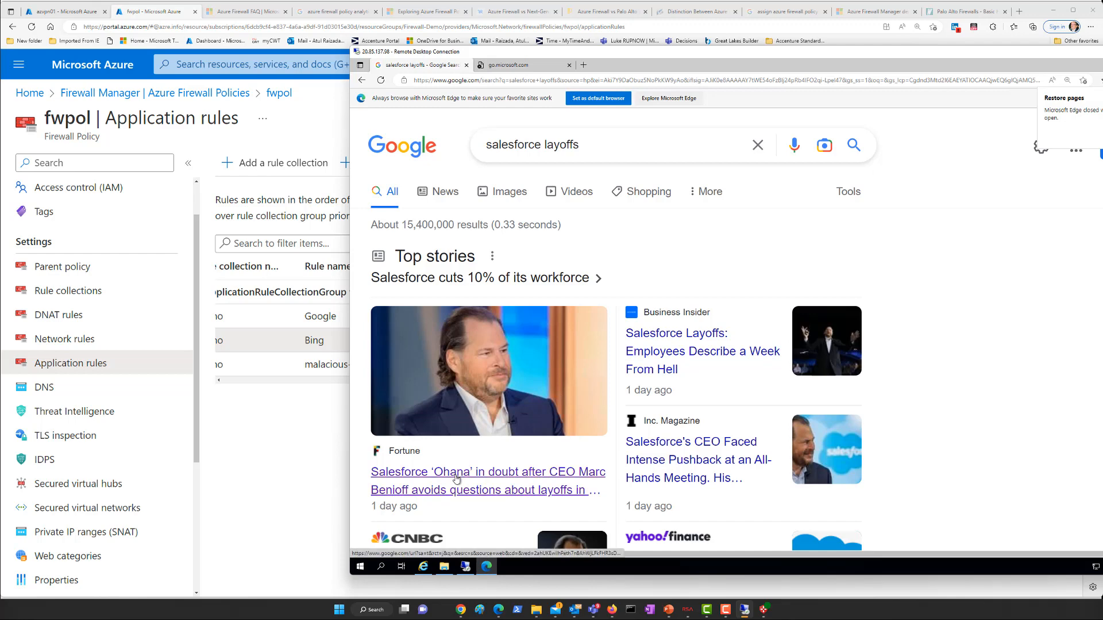
scroll(456, 477, down, 5)
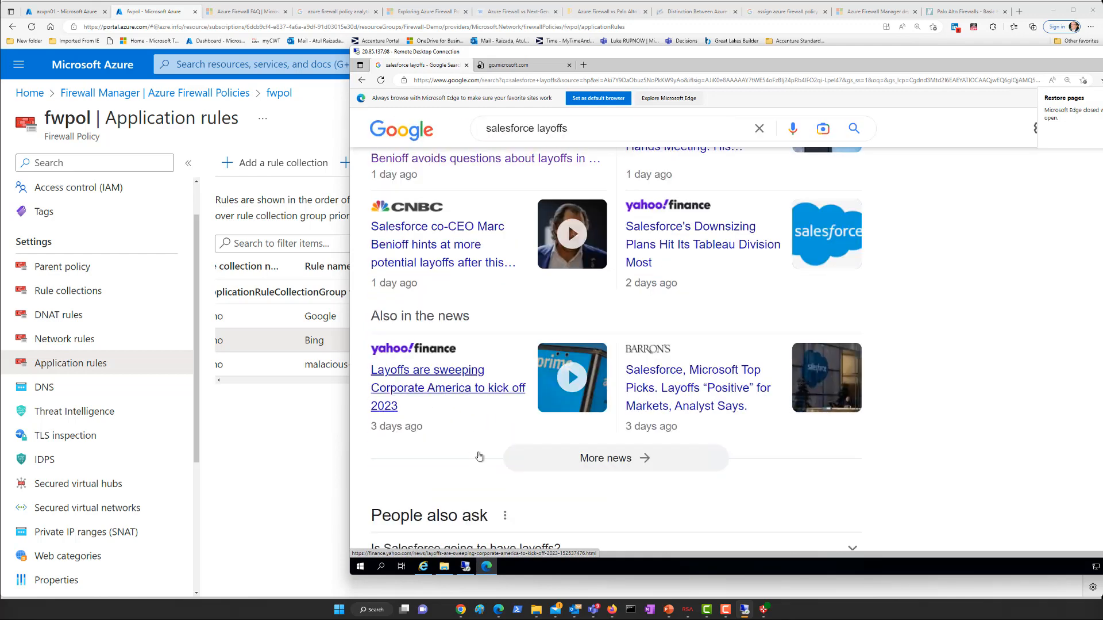
scroll(480, 456, down, 3)
scroll(493, 421, up, 10)
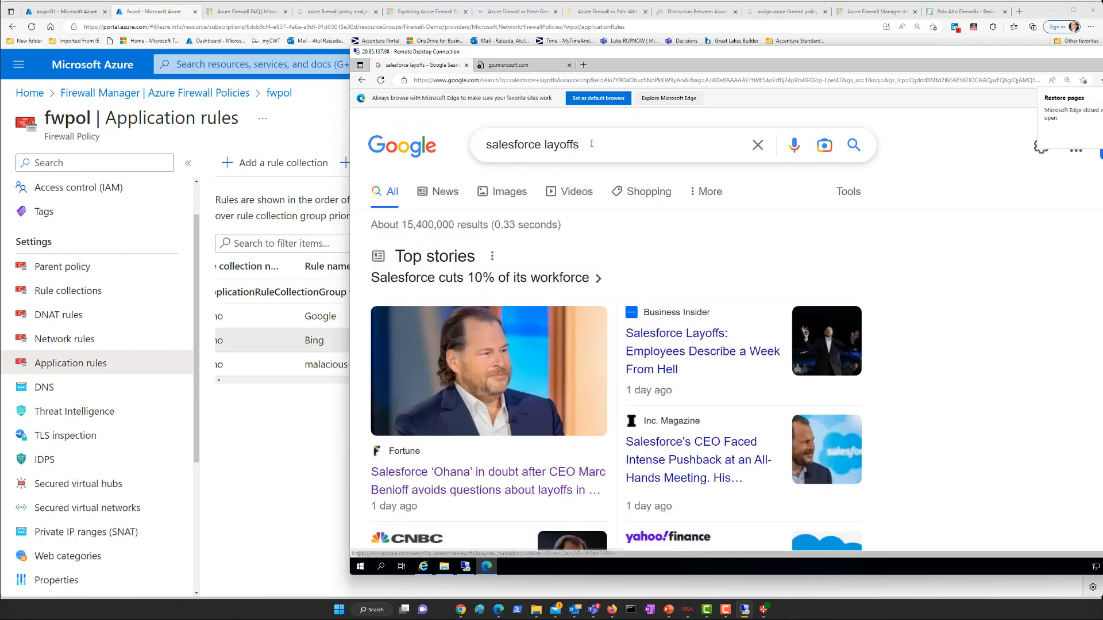
Search Google for "accenture layoffs" using the suggested query and try to open the TheLayoff.com result
drag(580, 144, 492, 144)
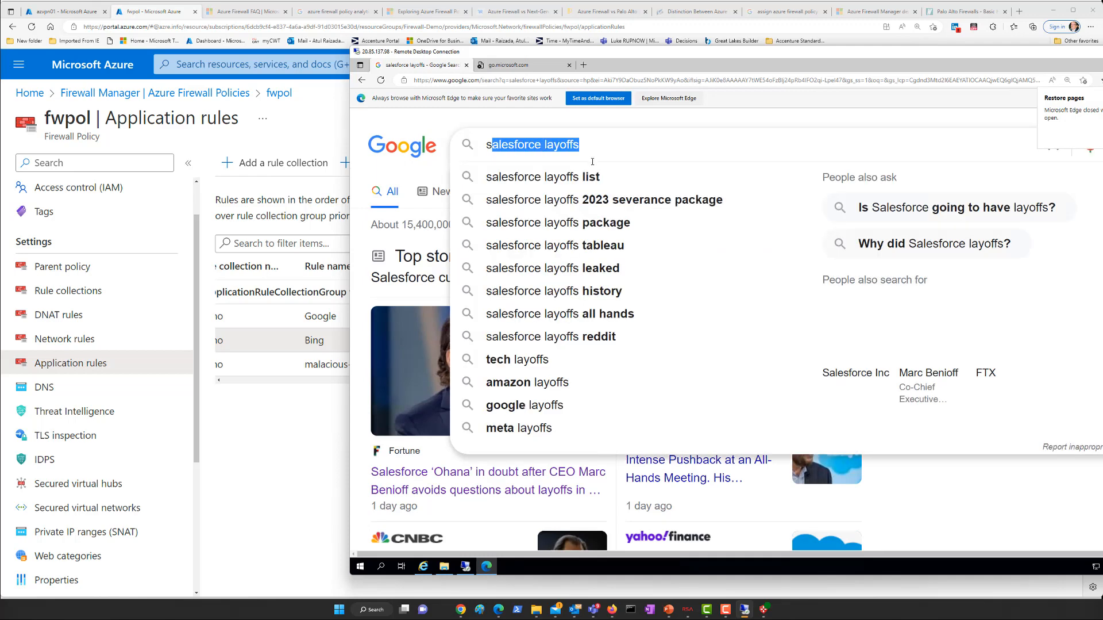
key(BackSpace)
key(BackSpace)
text(a)
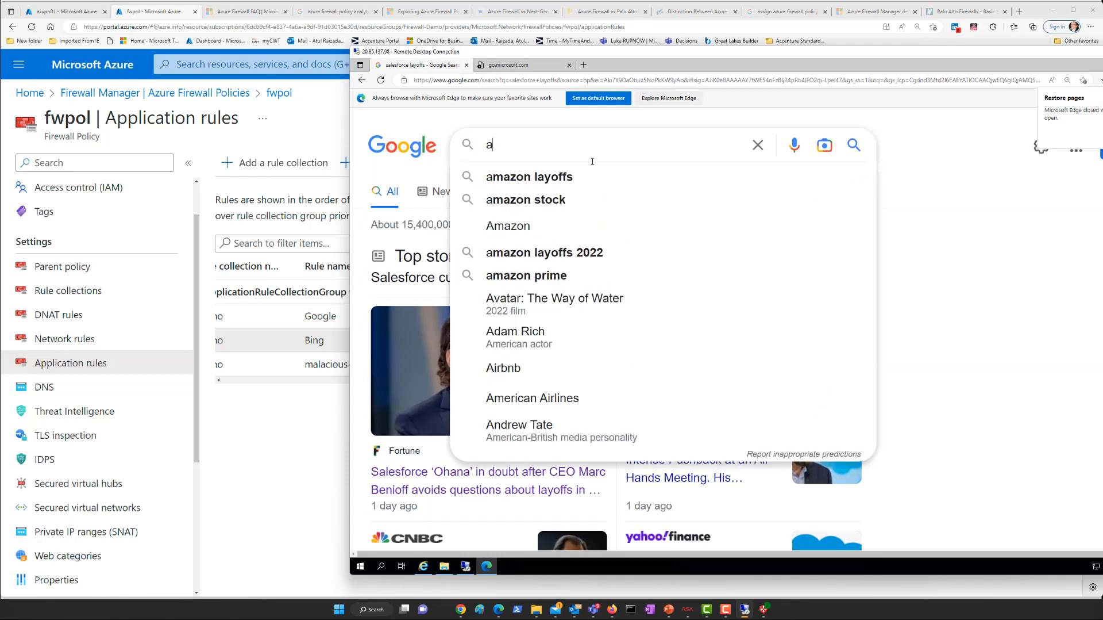
text(cce)
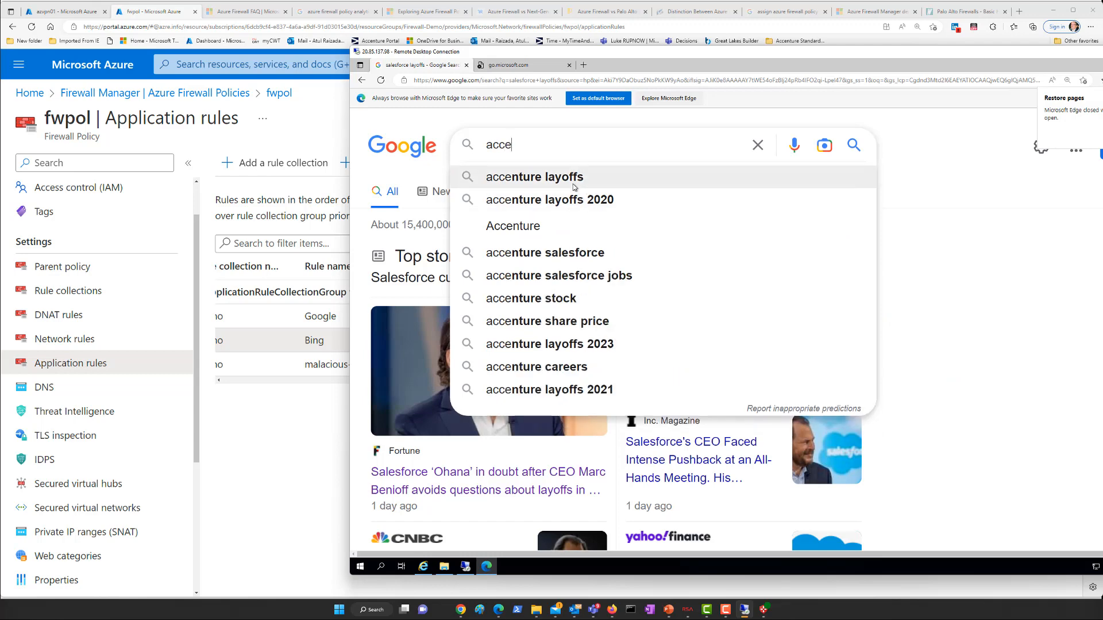
click(573, 179)
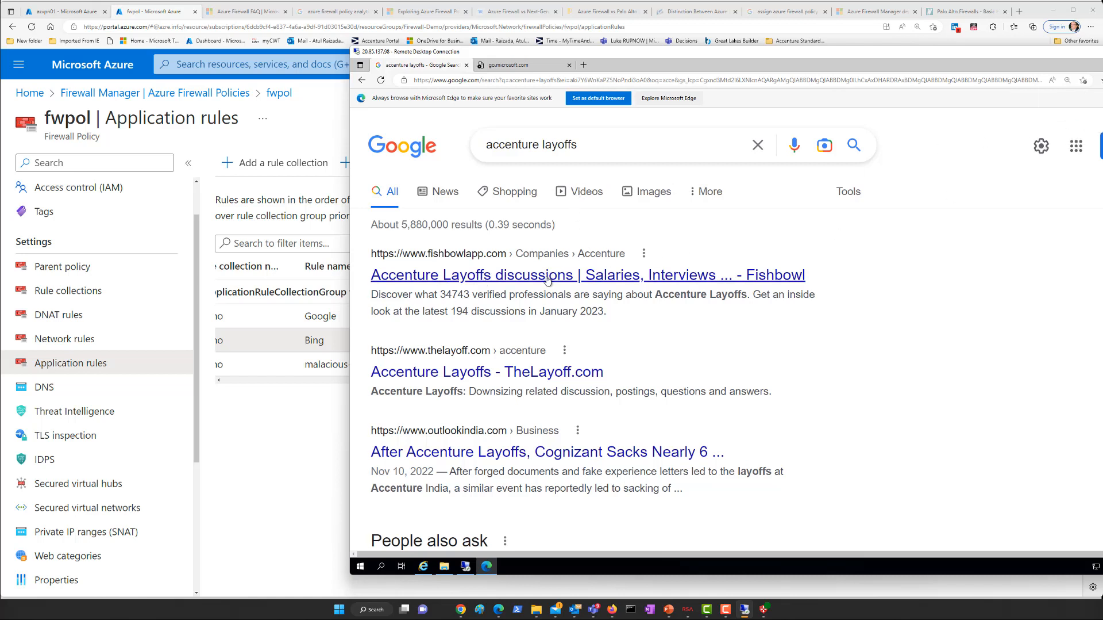
click(497, 375)
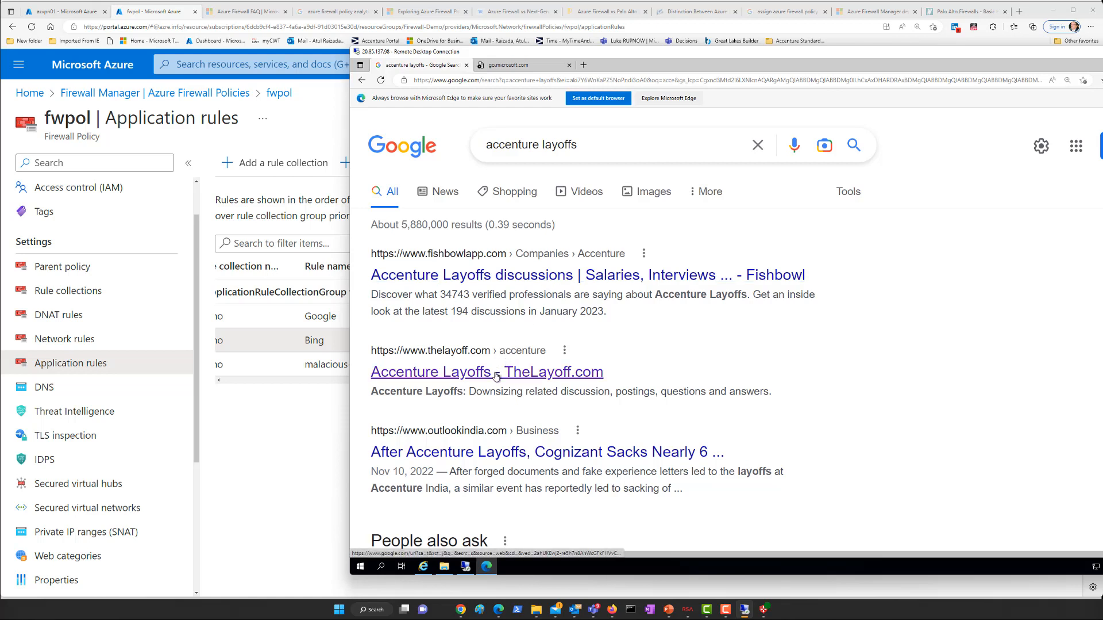
click(569, 64)
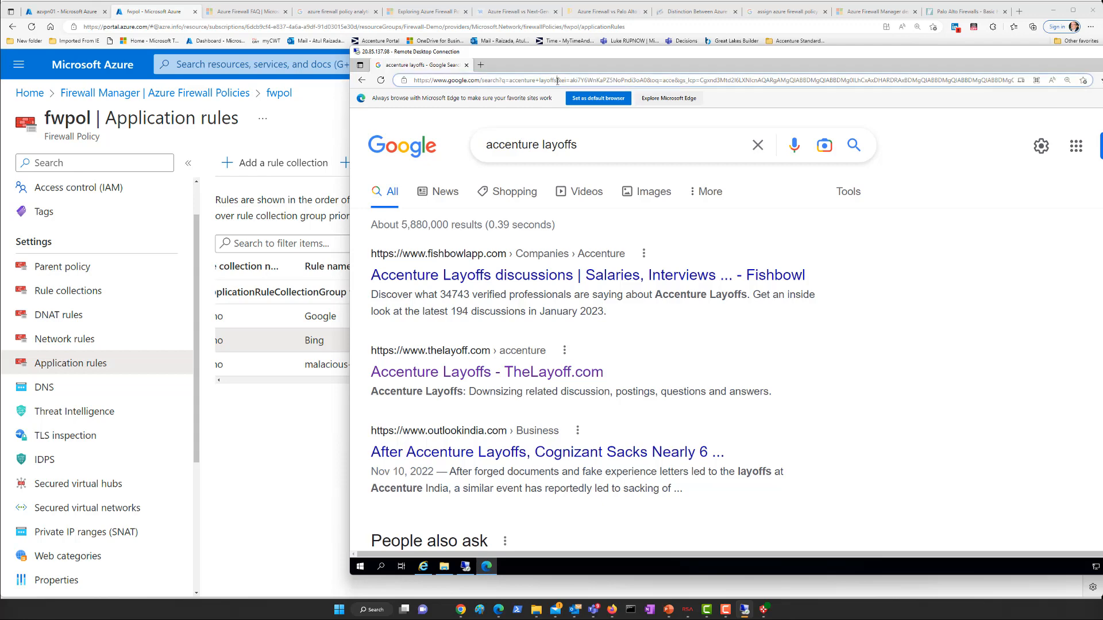
click(559, 81)
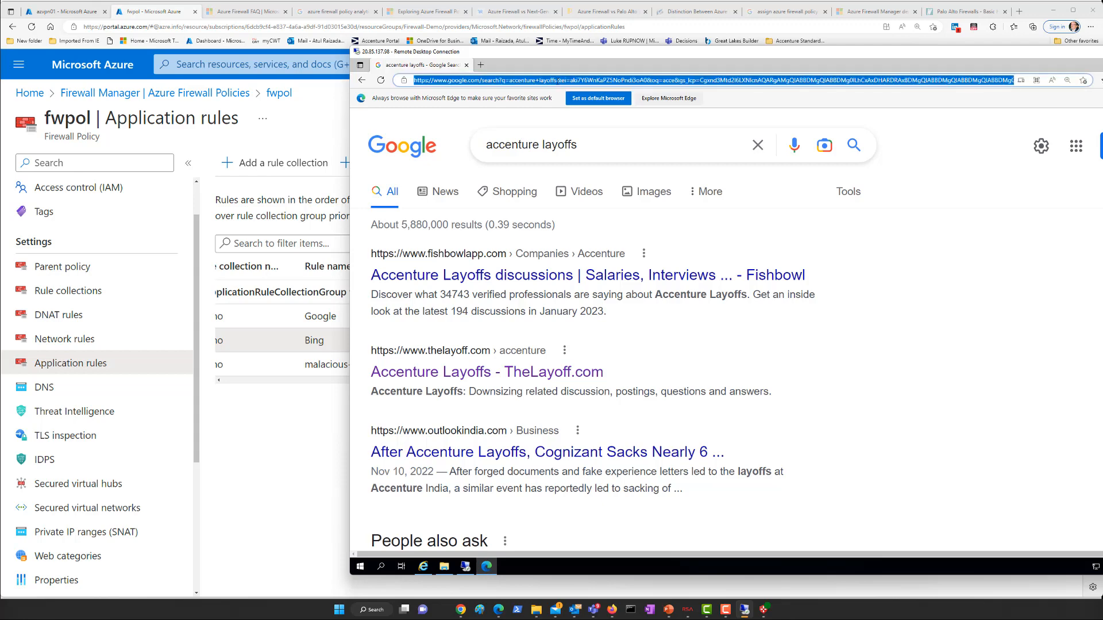
text(http)
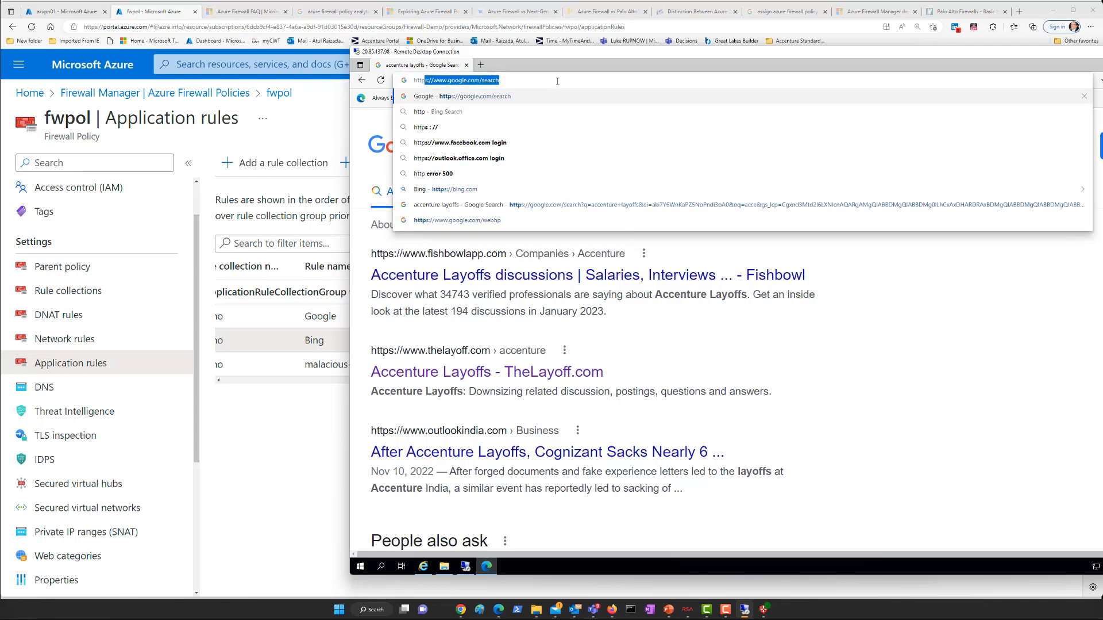
text(s:)
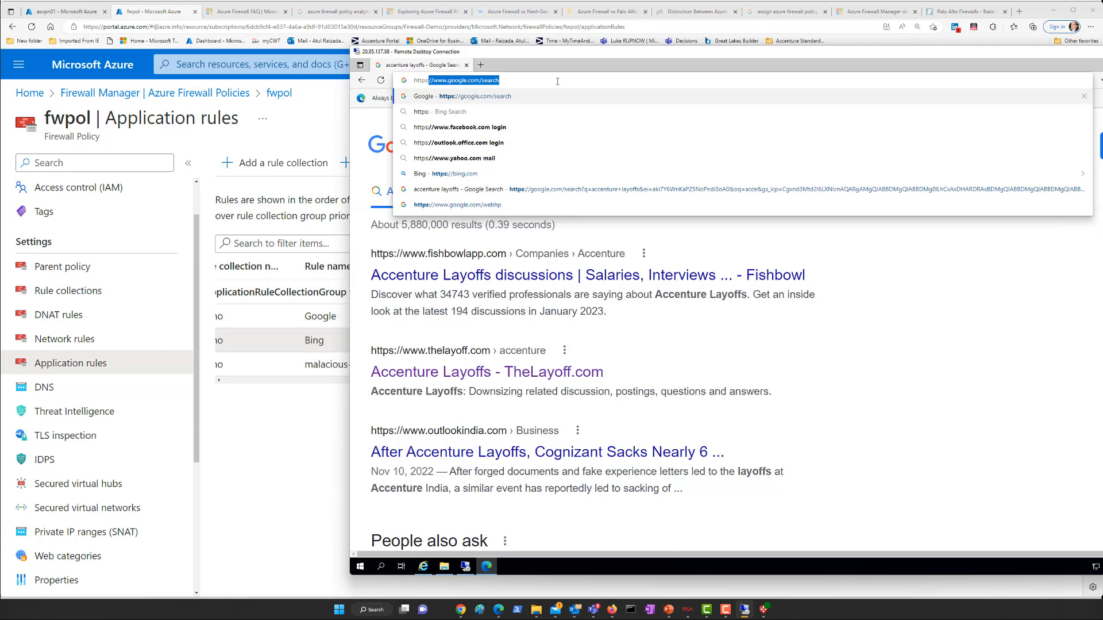
key(End)
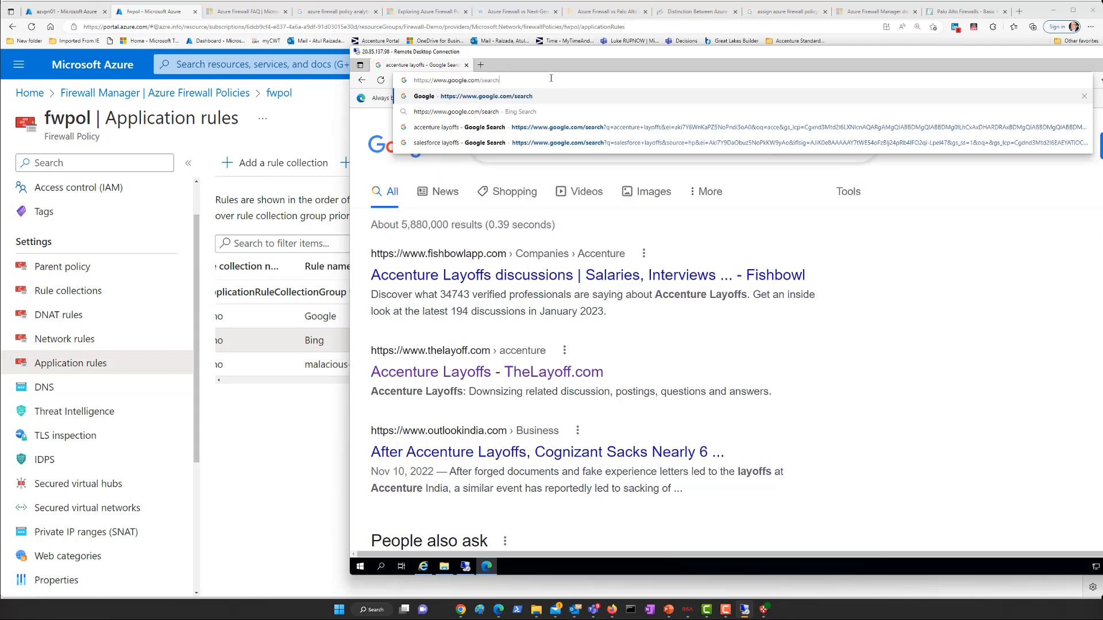
key(BackSpace)
key(BackSpace)
key(BackSpace)
key(BackSpace)
key(BackSpace)
key(BackSpace)
key(BackSpace)
key(BackSpace)
key(BackSpace)
key(BackSpace)
key(BackSpace)
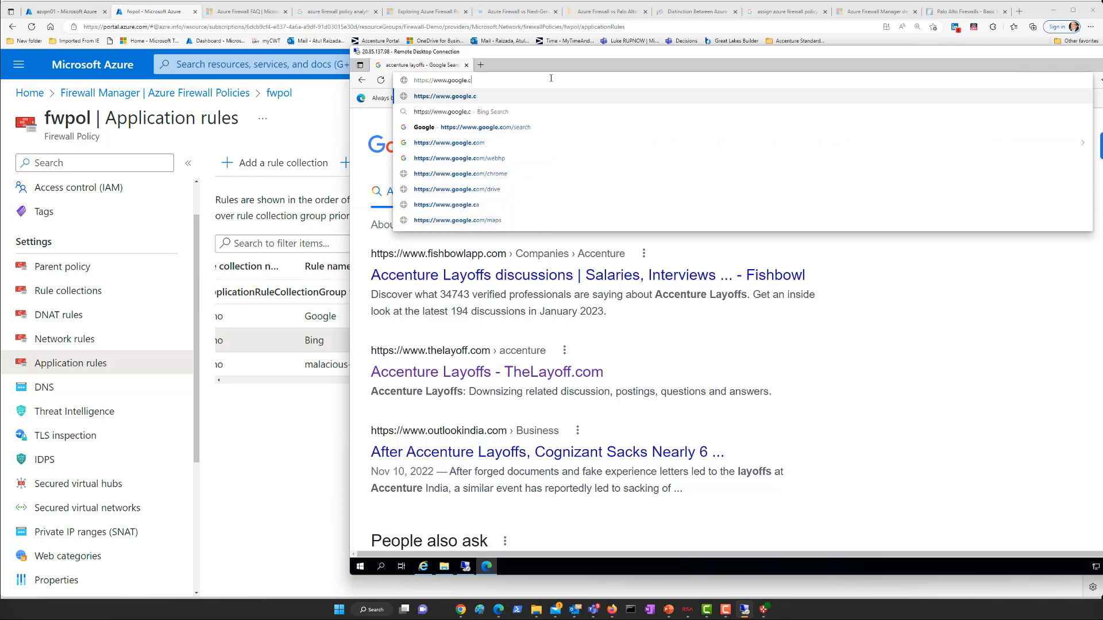
key(BackSpace)
key(BackSpace)
key(BackSpace)
key(BackSpace)
key(BackSpace)
key(BackSpace)
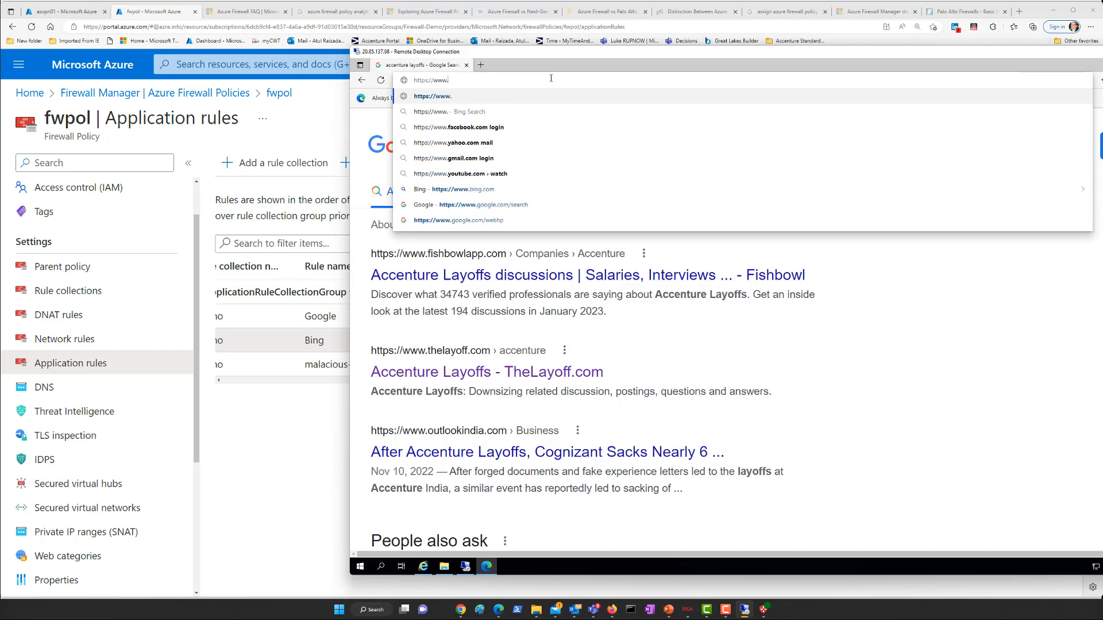
text(bing.com)
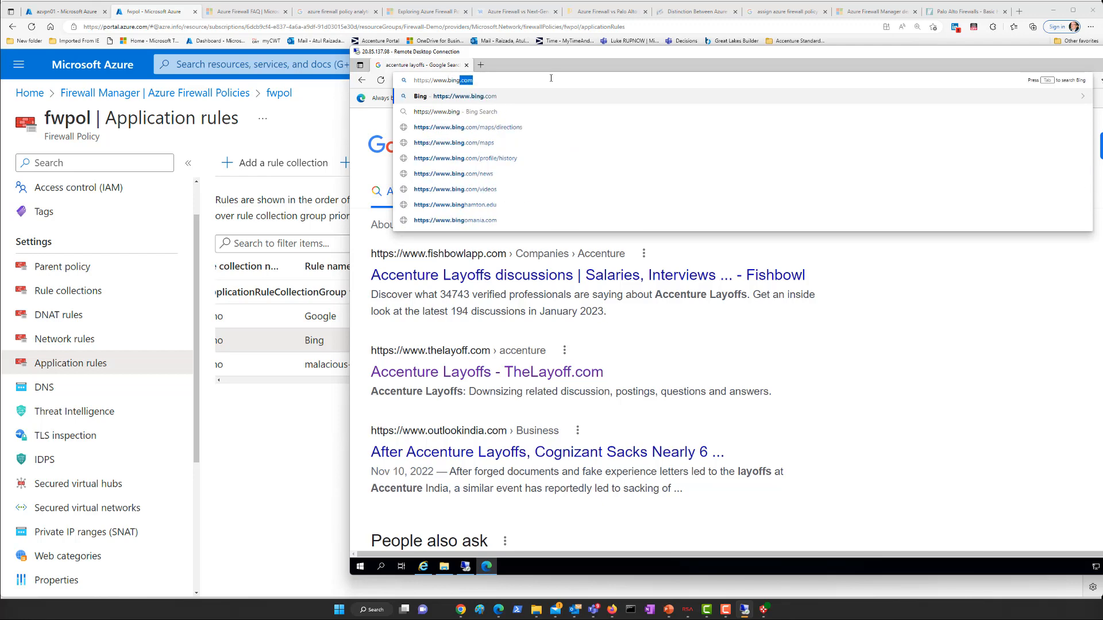
key(Return)
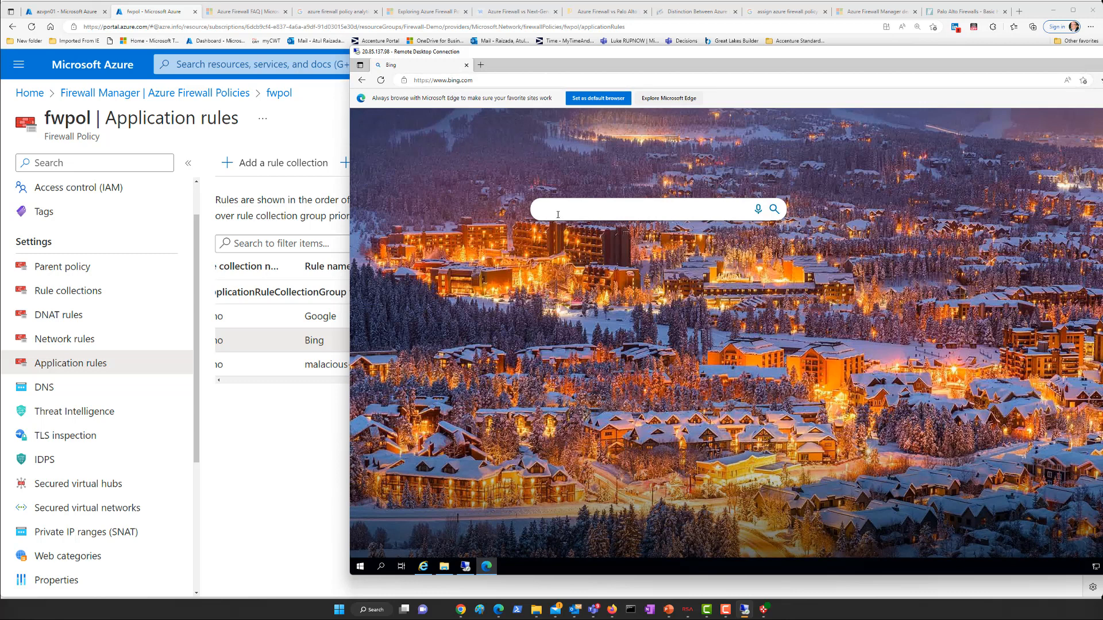
Search Bing for "news" and try to open the ABC News top story about Biden's border strategy
click(485, 79)
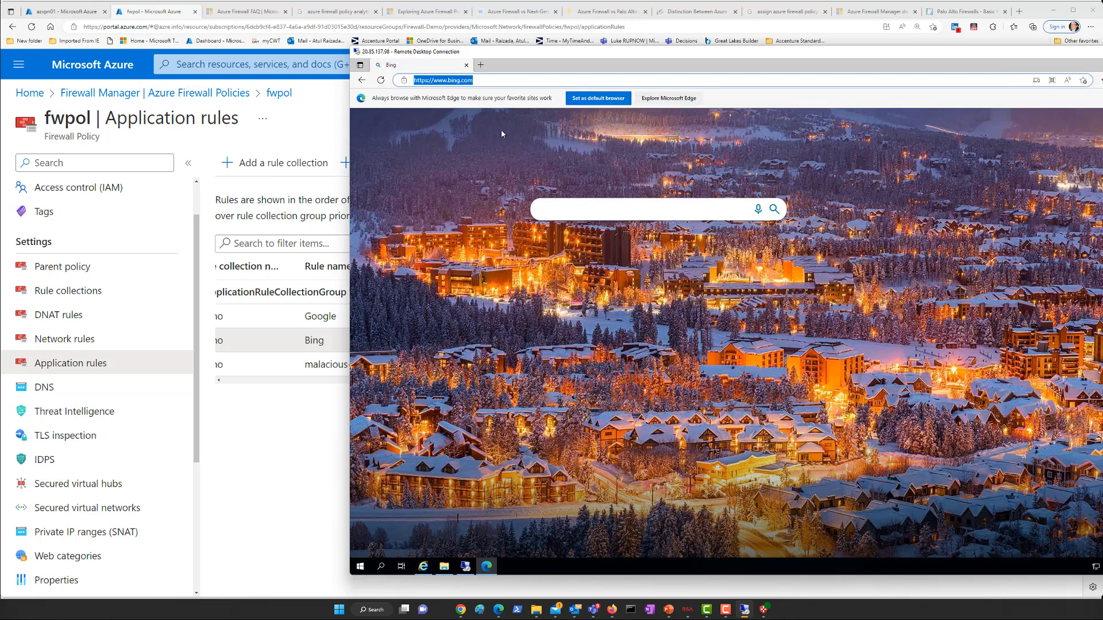
click(477, 80)
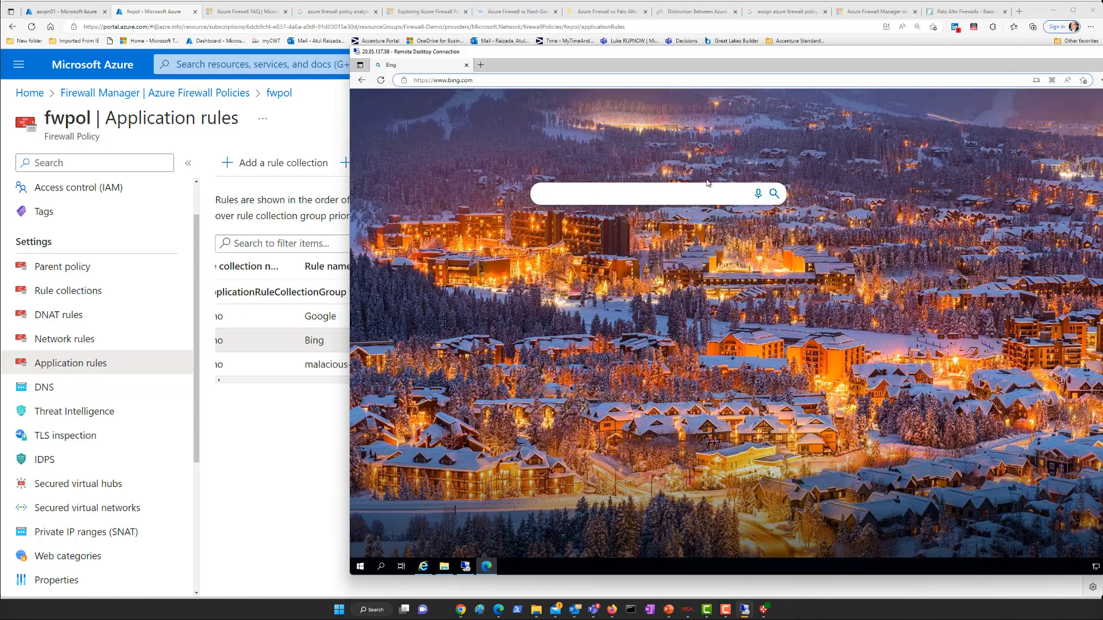
click(728, 196)
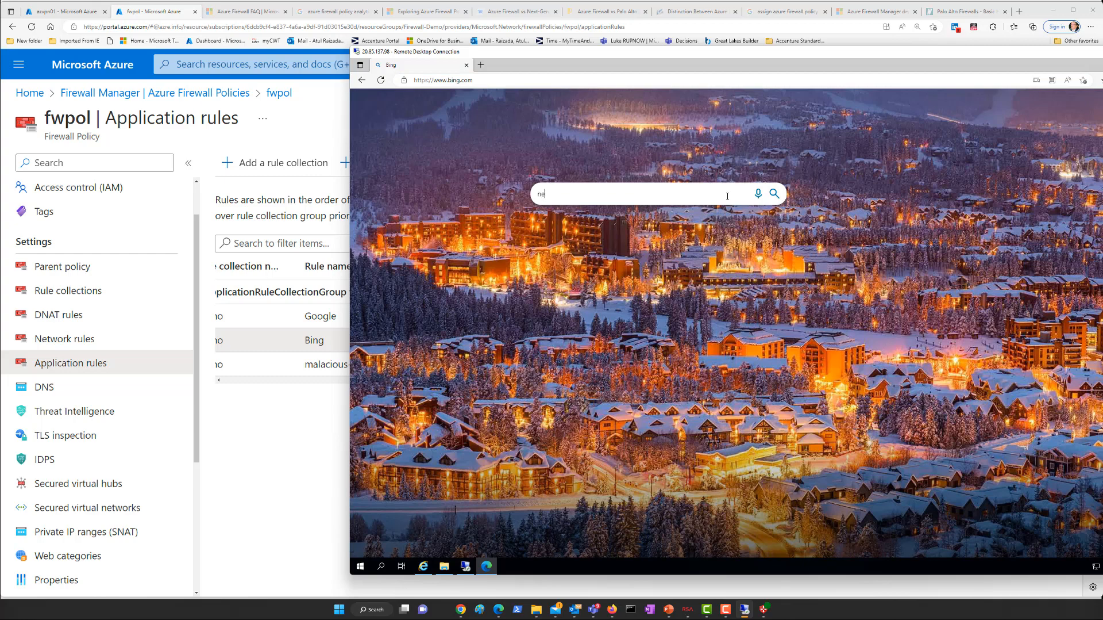
key(Return)
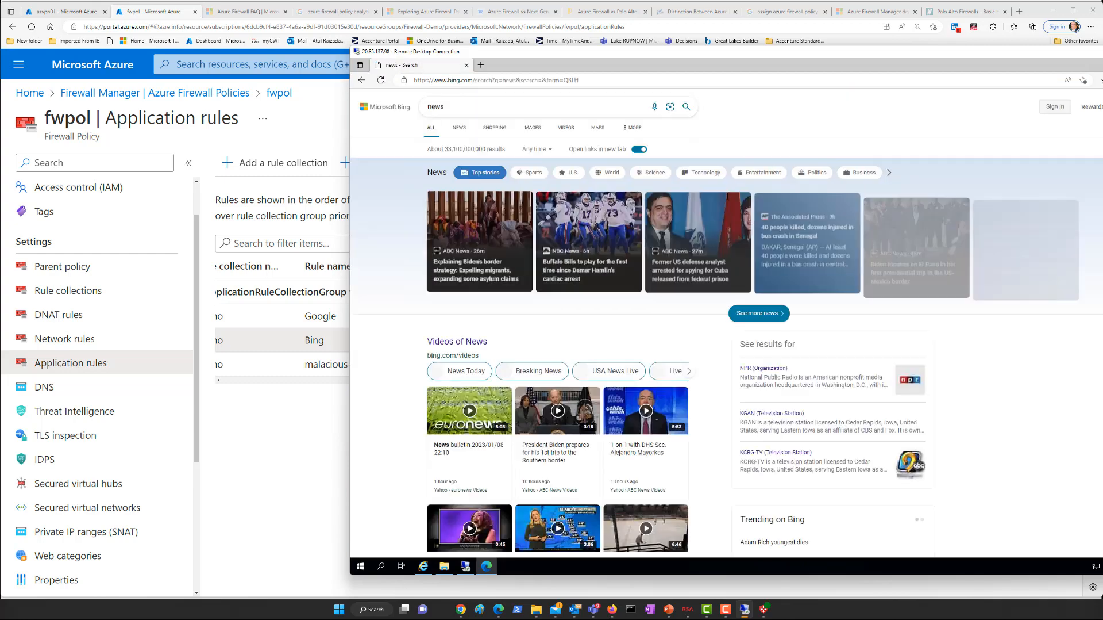
click(484, 232)
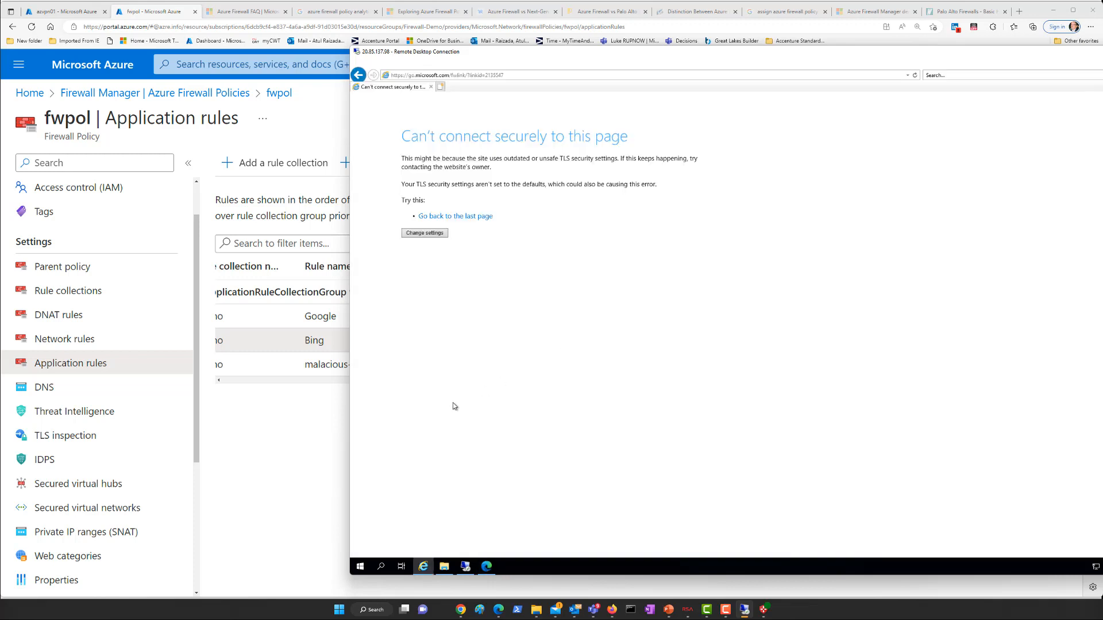
Return to the Azure portal and look across all columns of the fwpol application rules, from collection priority to action
click(315, 439)
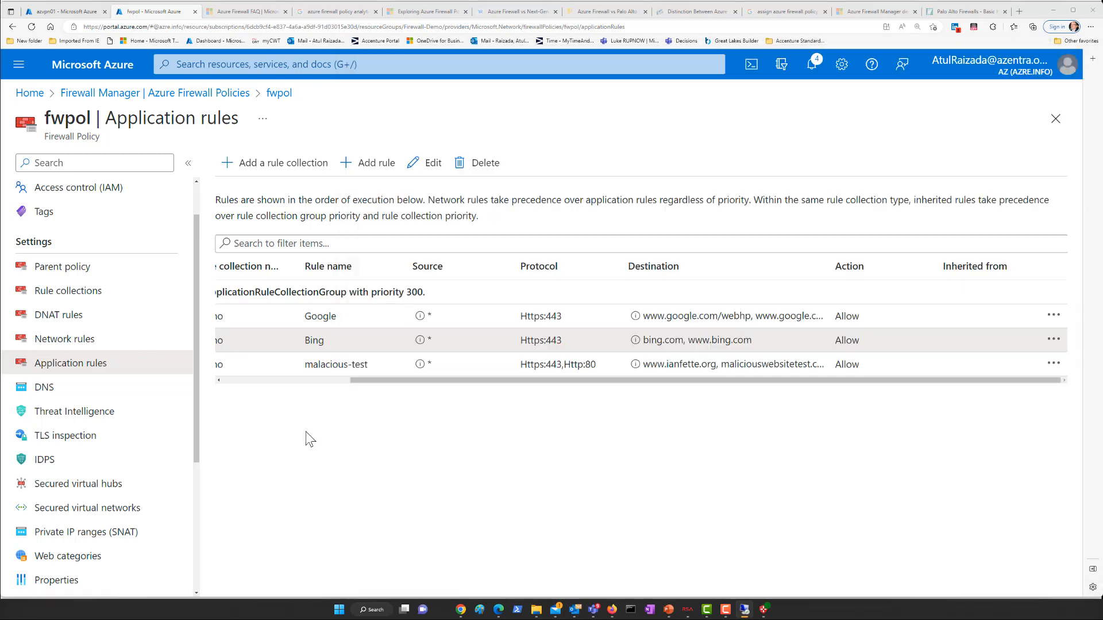
drag(512, 381, 428, 384)
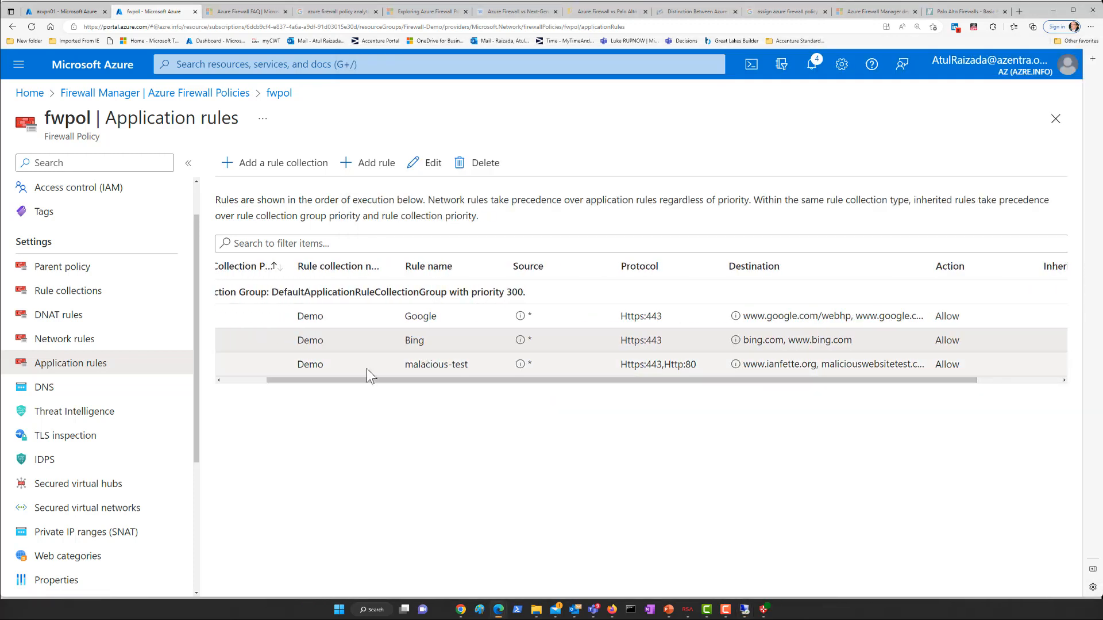
drag(353, 382, 692, 382)
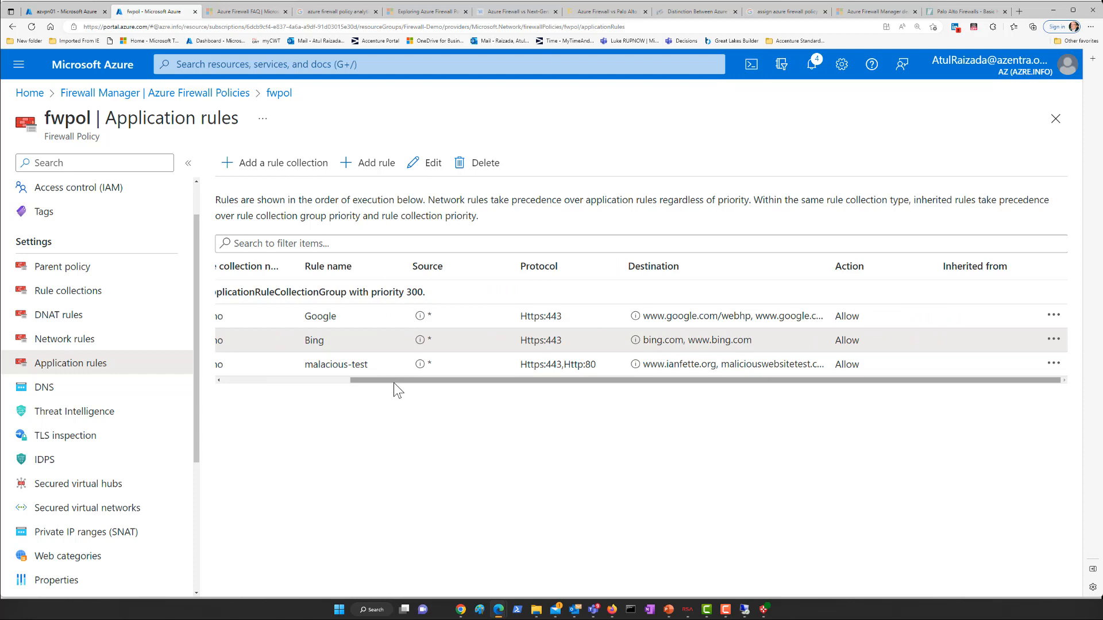
drag(396, 389, 239, 387)
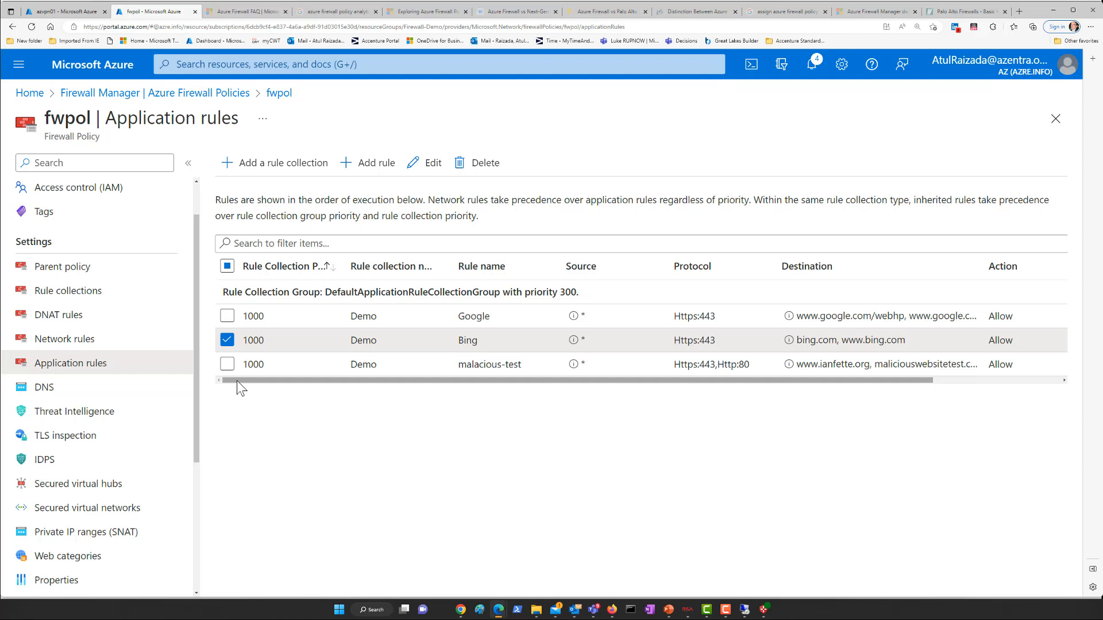
Open the policy's network rules and highlight the source address of the DNS-OUT rule
click(59, 344)
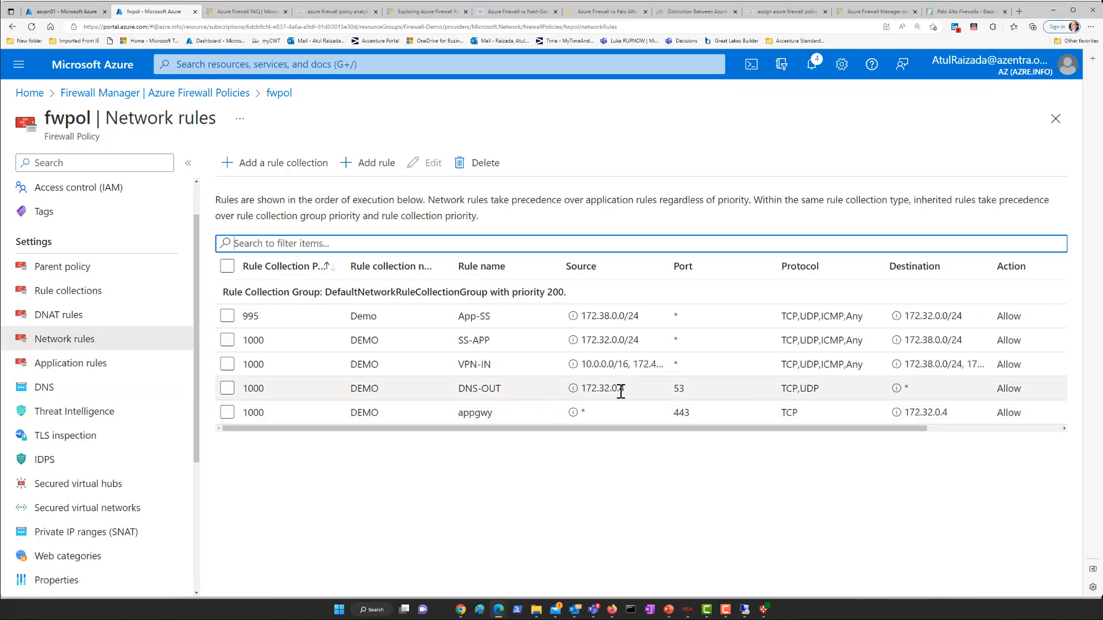
drag(632, 392, 581, 397)
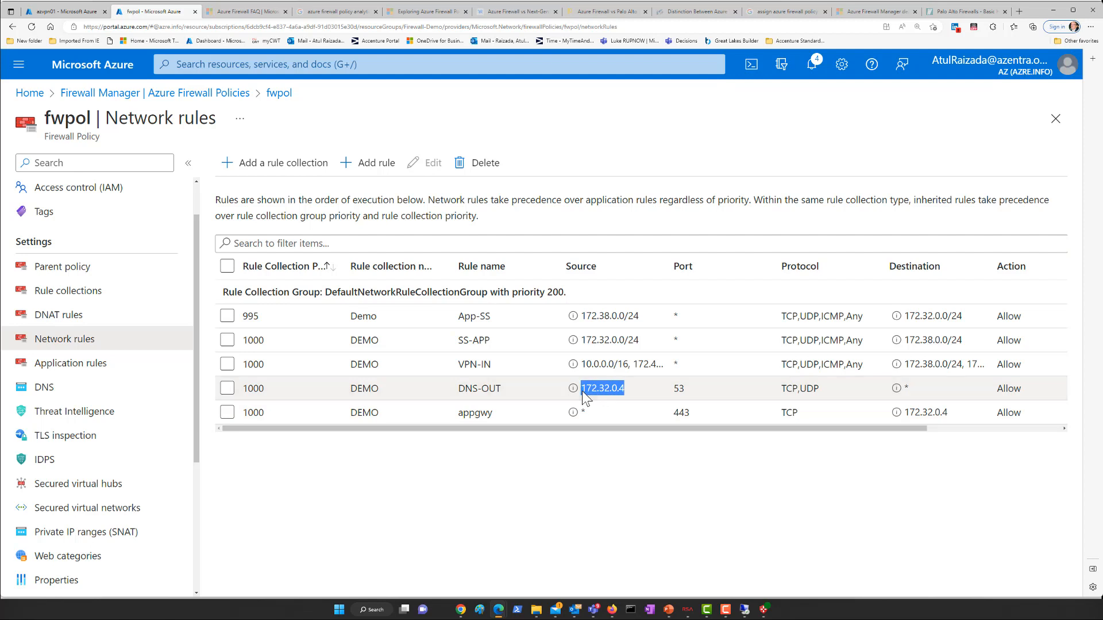
In the remote desktop session, open DNS Manager from Server Manager, expand the VM001 server, and return to the Azure portal
click(745, 610)
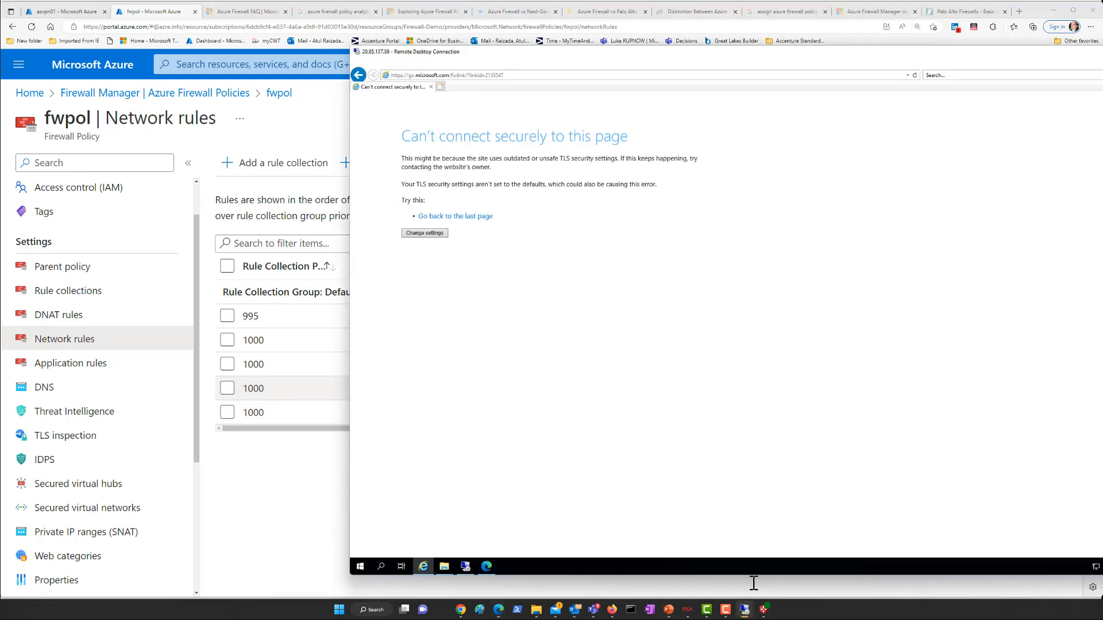
click(361, 565)
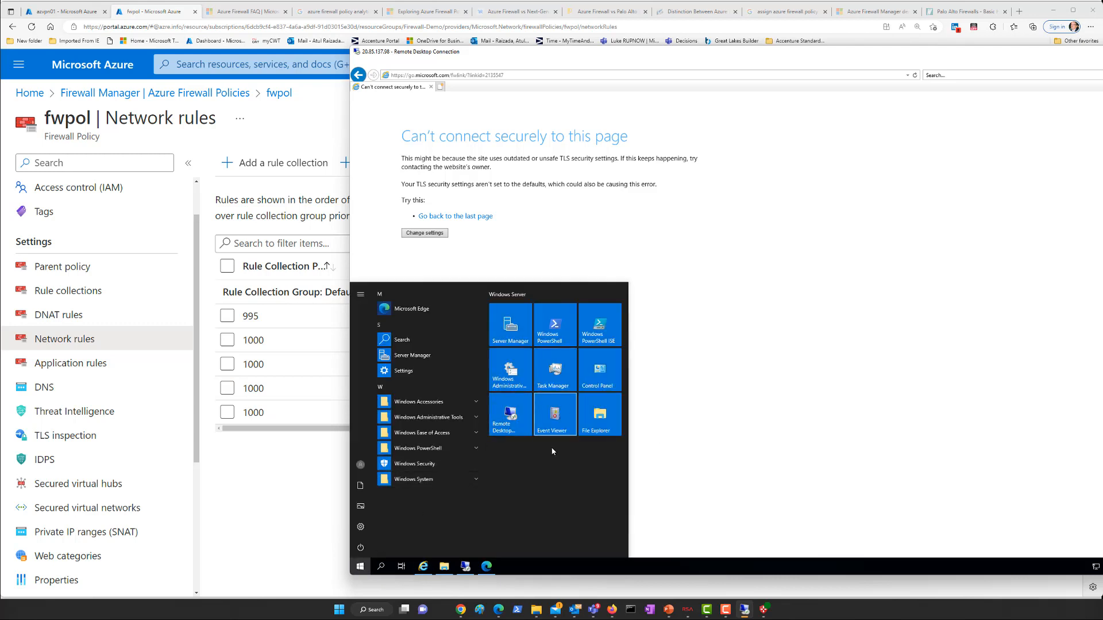
click(511, 325)
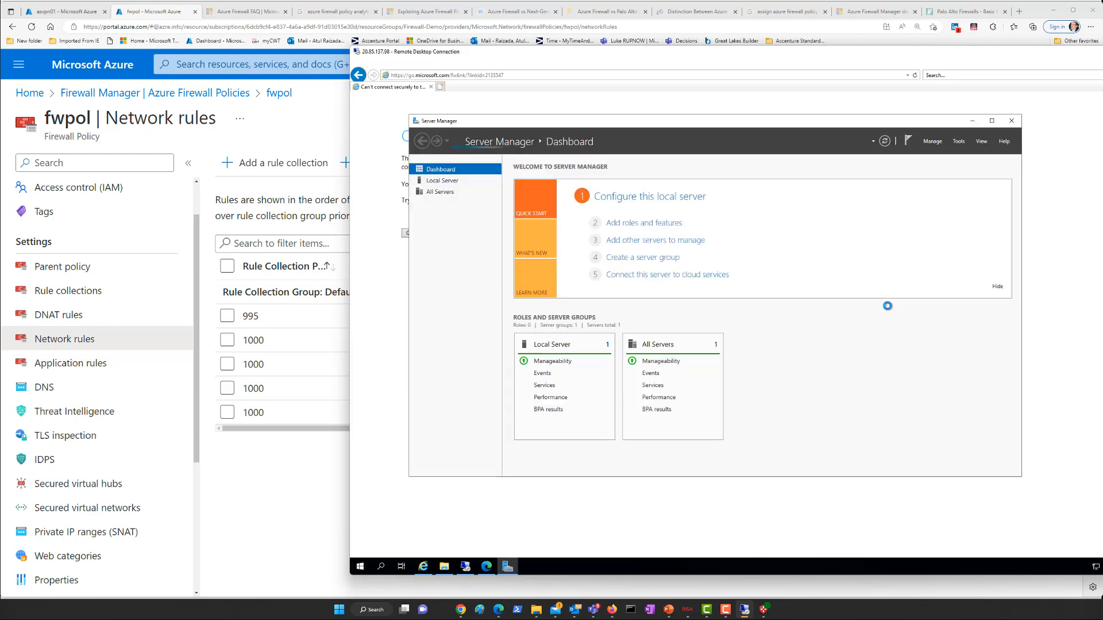
click(960, 142)
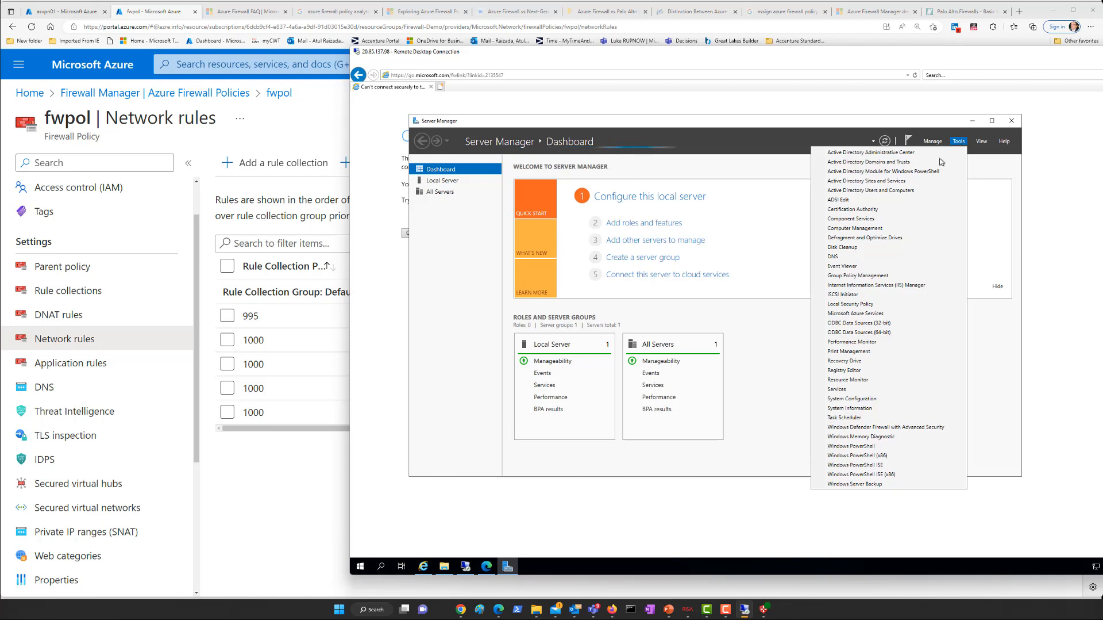
click(834, 258)
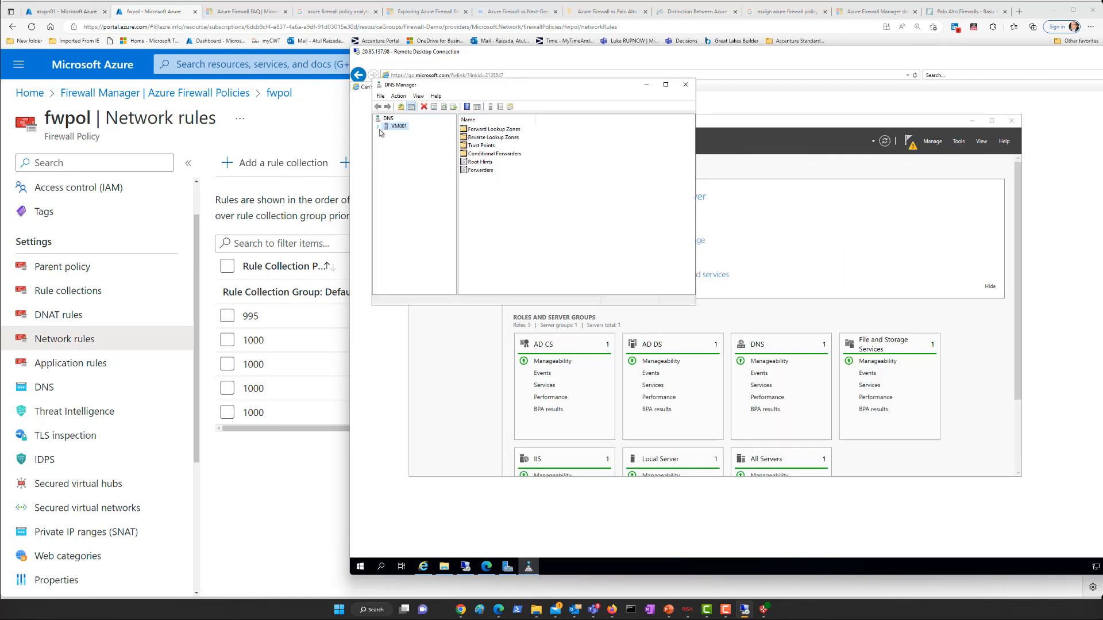
click(379, 126)
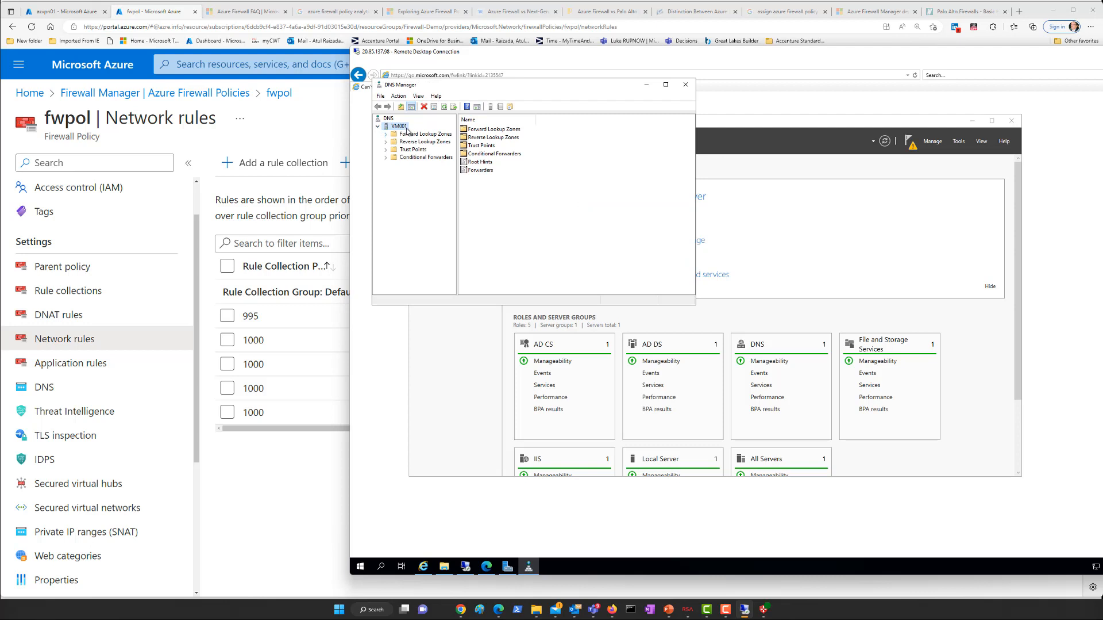
click(646, 86)
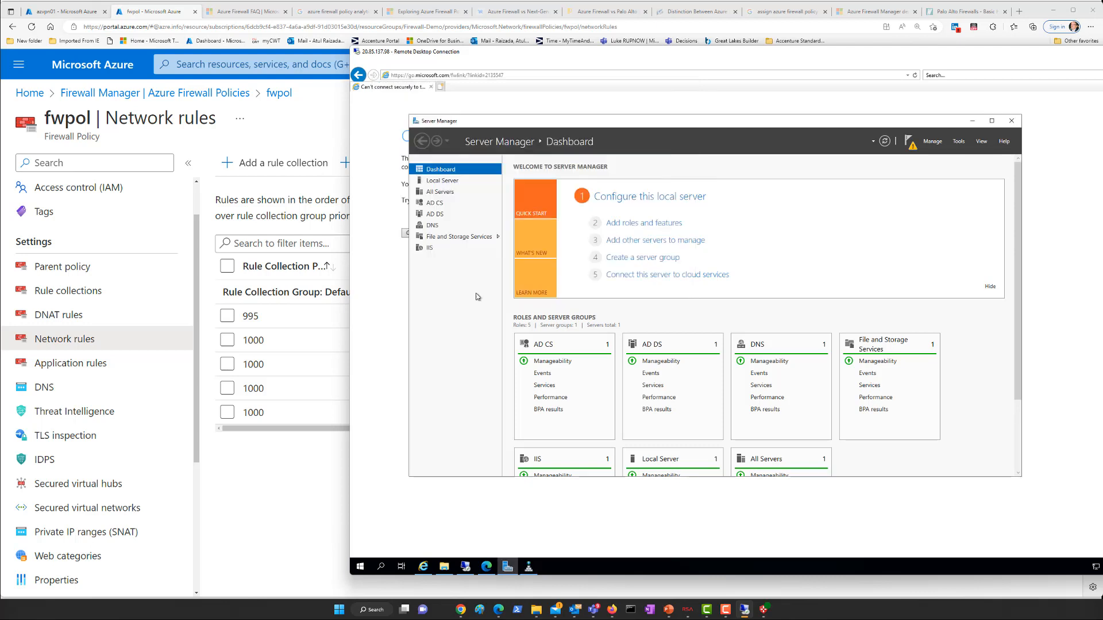
click(294, 489)
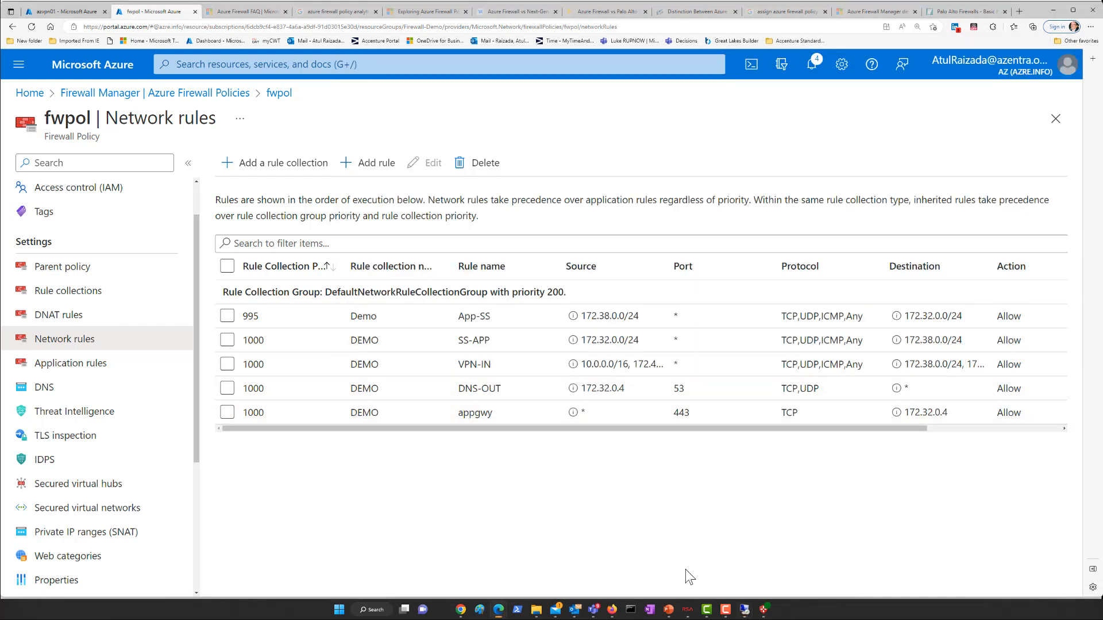
Switch to the remote desktop session, start Windows PowerShell as administrator and run nslookup google.com
mouse_move(745, 613)
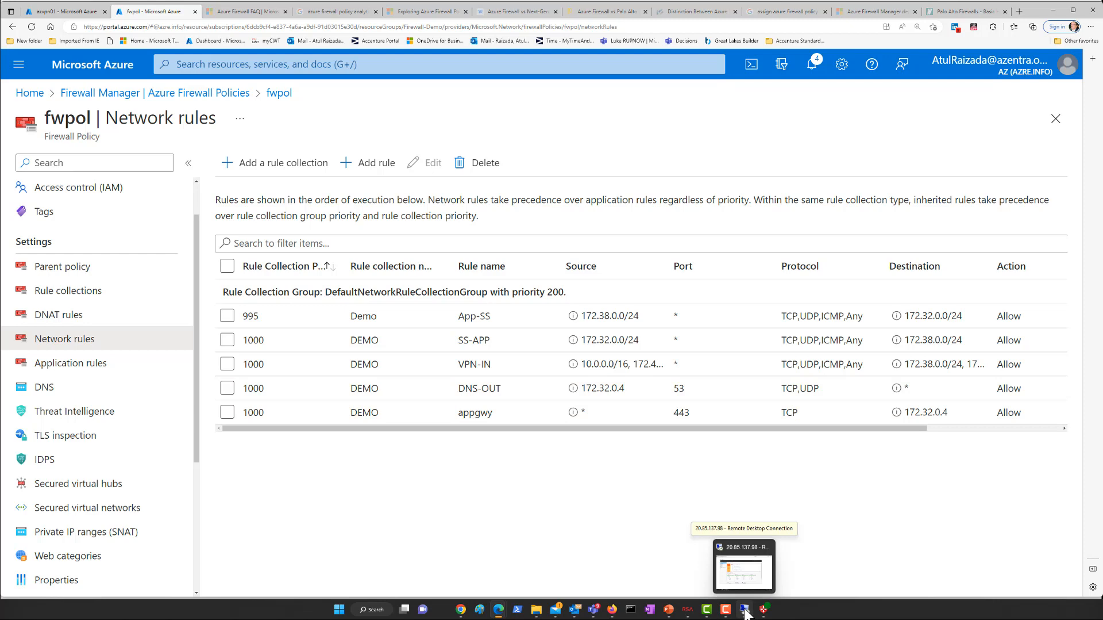
click(745, 611)
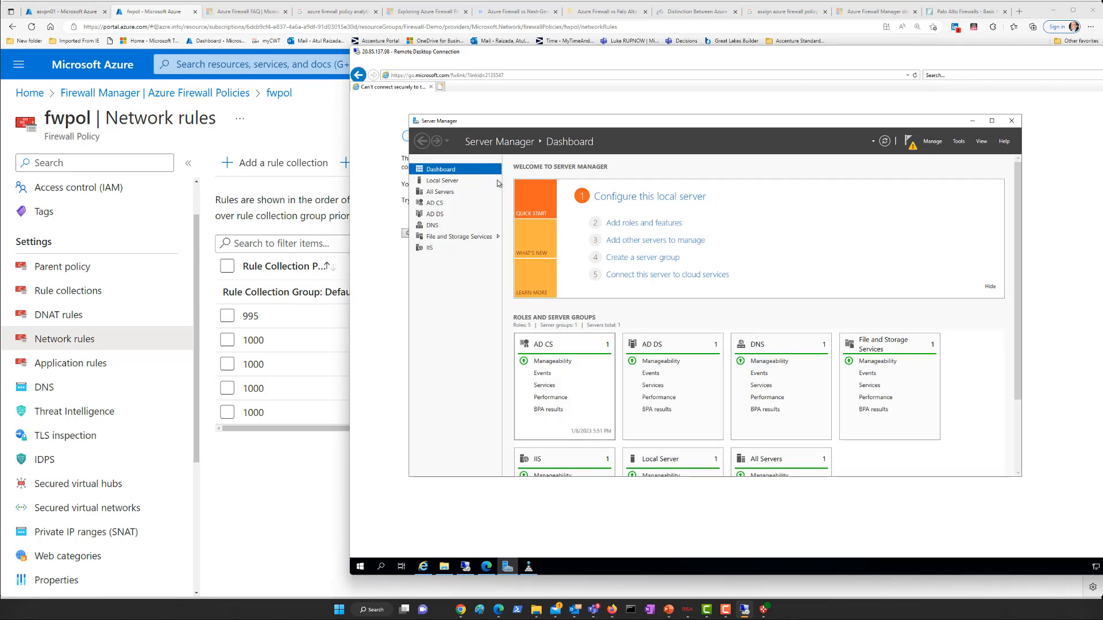
mouse_move(445, 568)
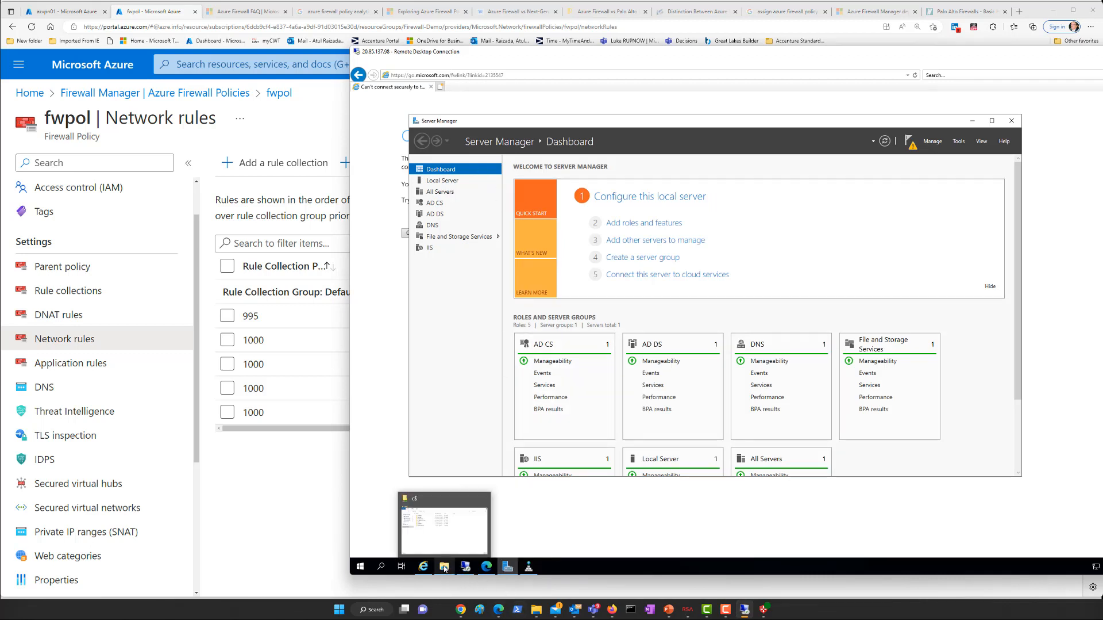
right_click(360, 568)
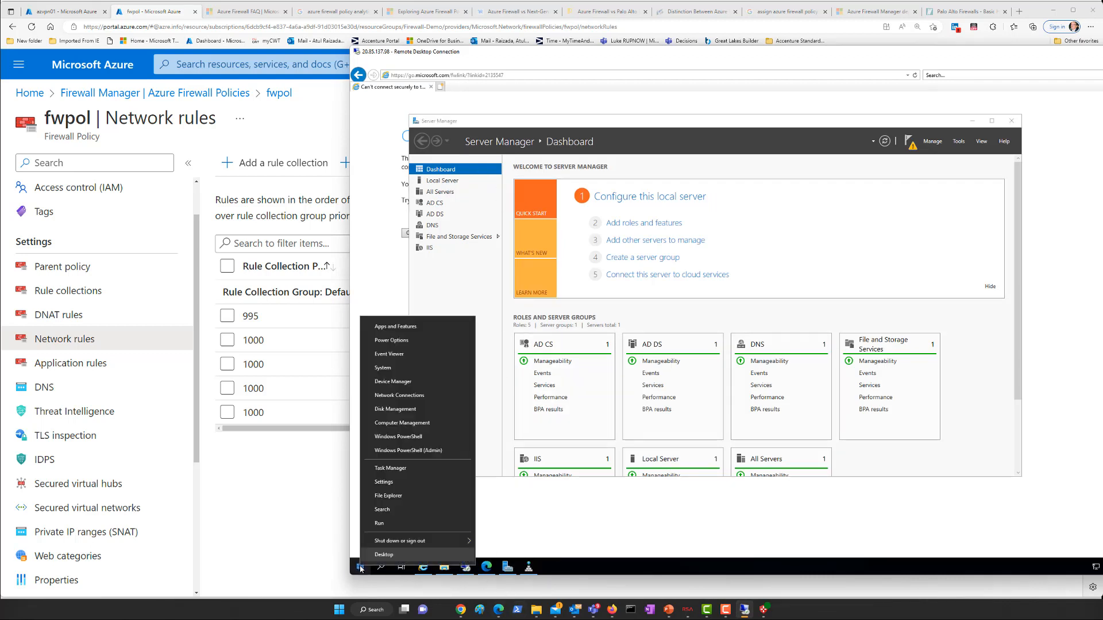
click(407, 450)
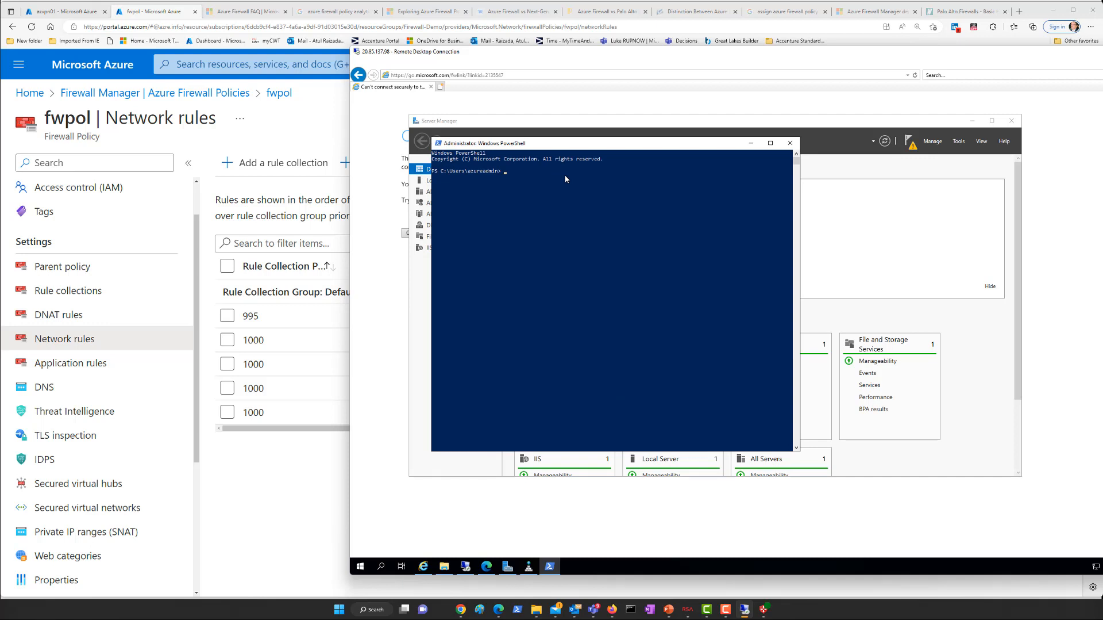
text(nslookup google.com)
key(Return)
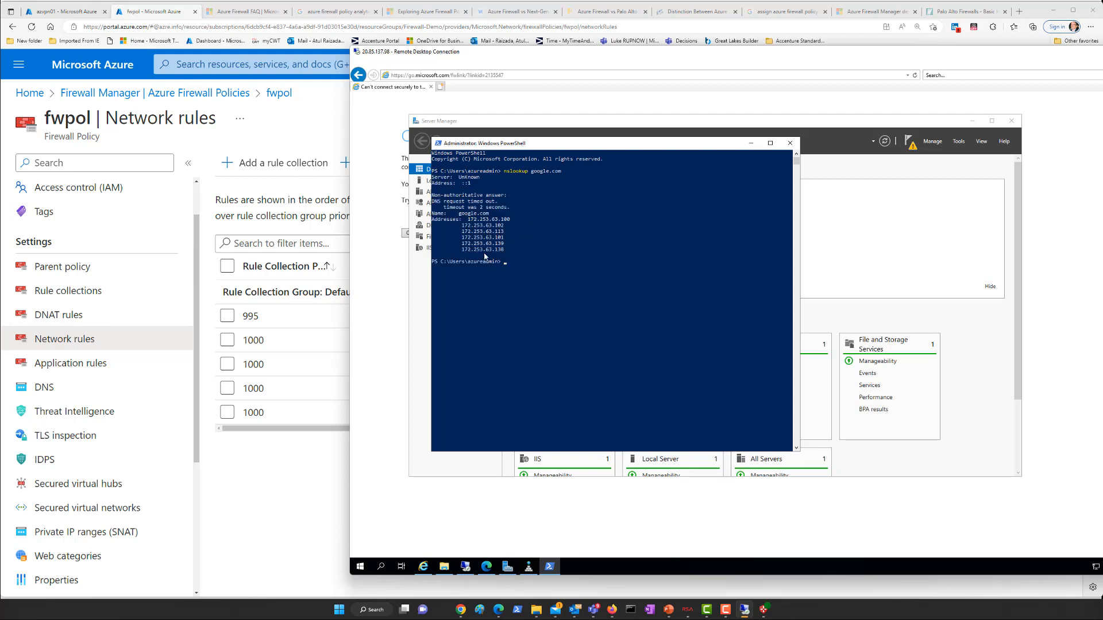
Set the font size of the remote PowerShell window to 24
click(439, 144)
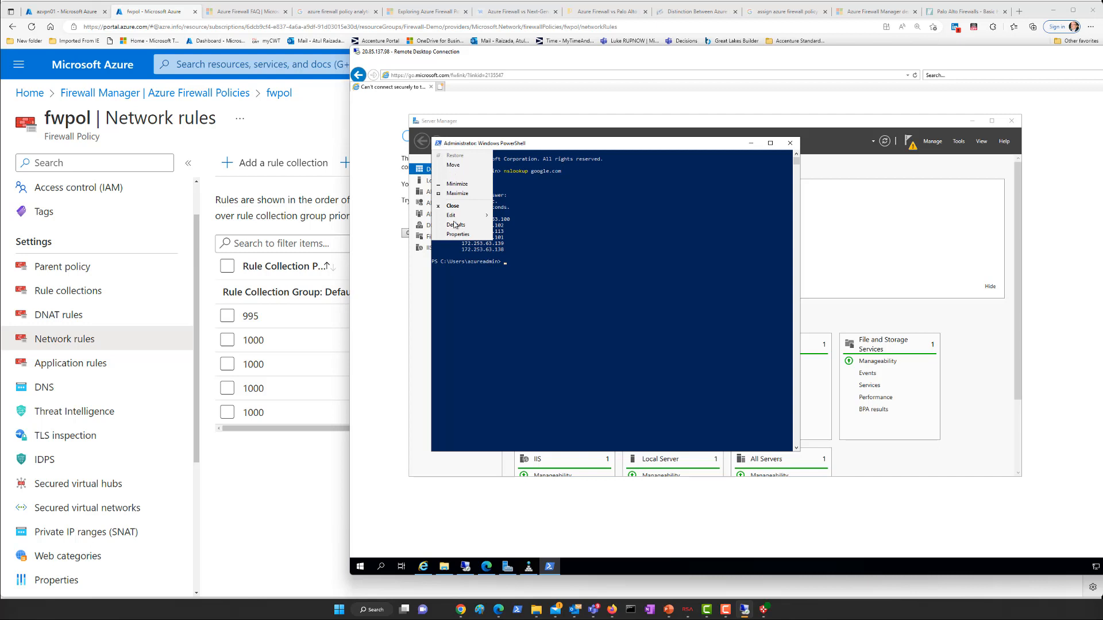
click(458, 234)
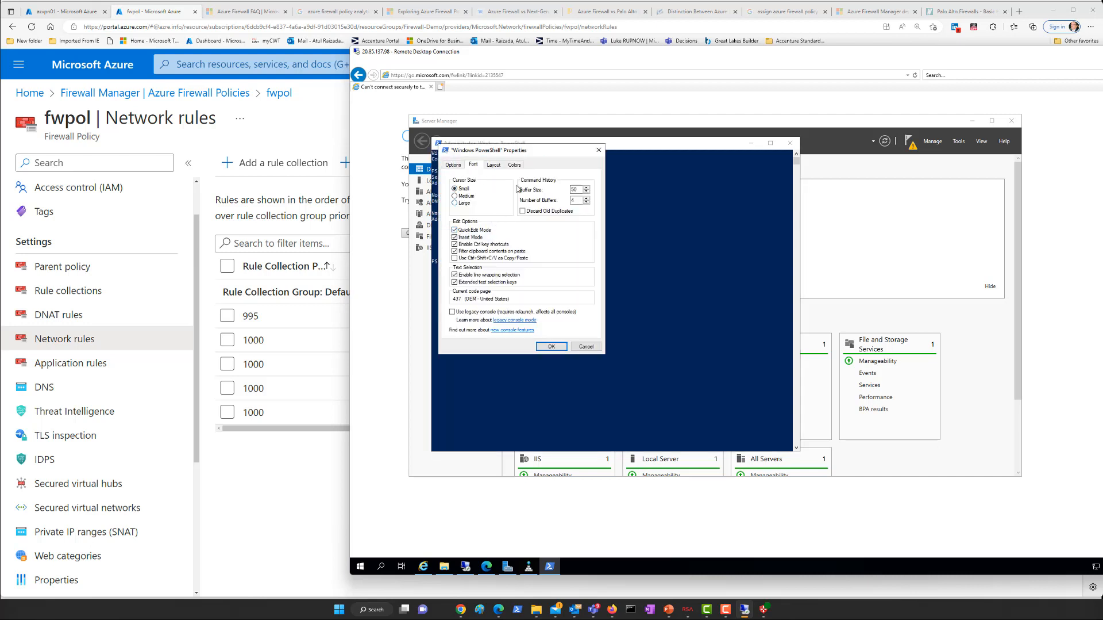
click(473, 165)
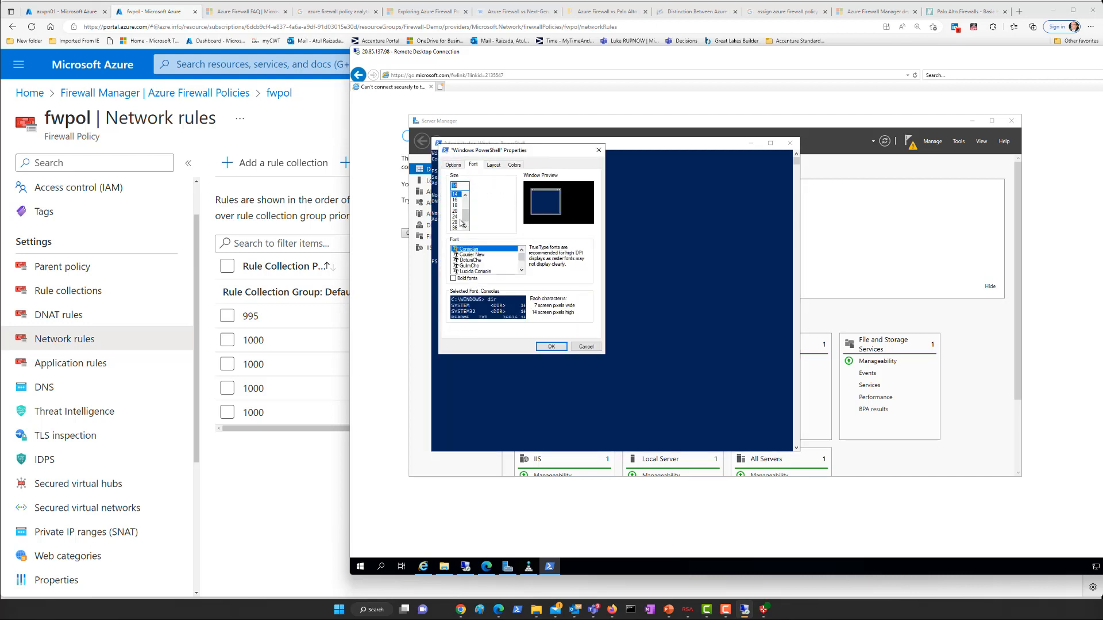
click(455, 217)
click(551, 346)
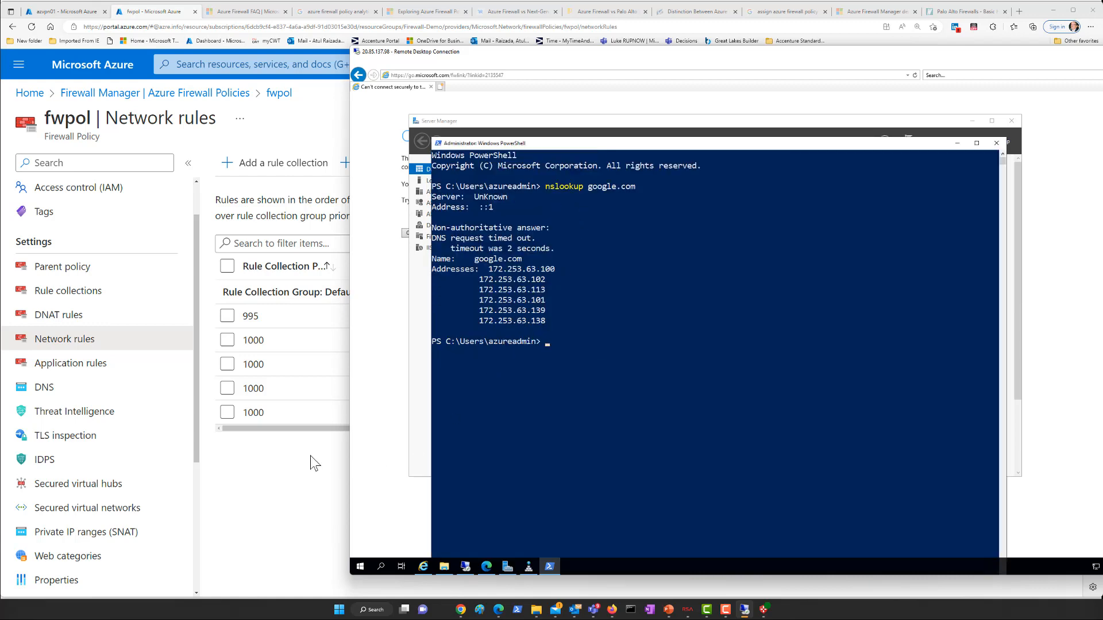
Move the remote desktop window aside to review the fwpol network rules, and bring the Azure portal back to the front
drag(500, 54, 764, 434)
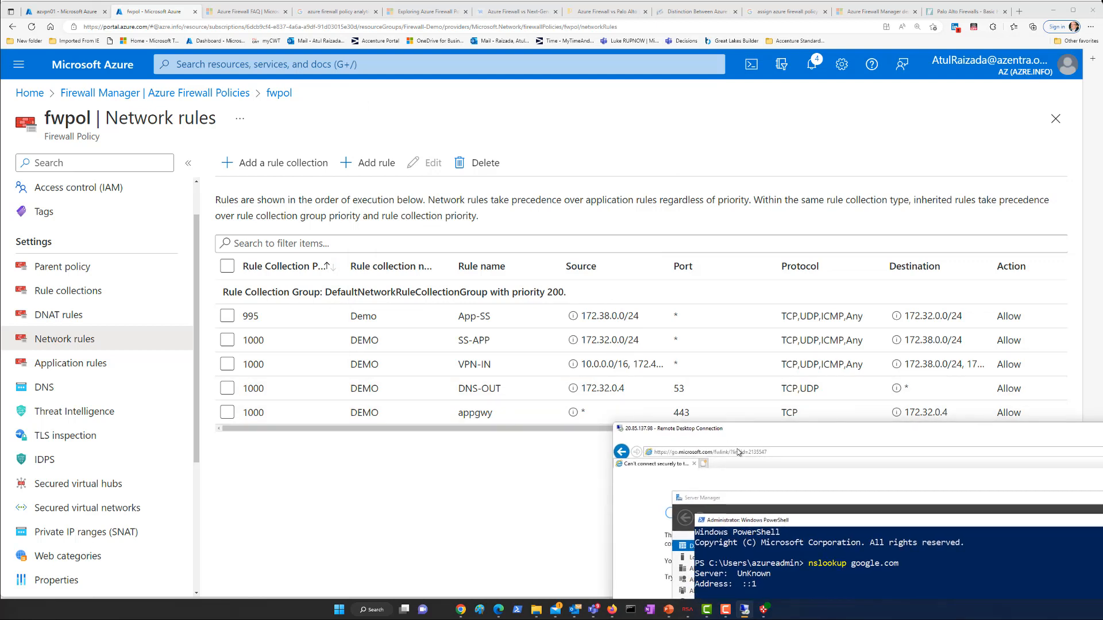
click(771, 441)
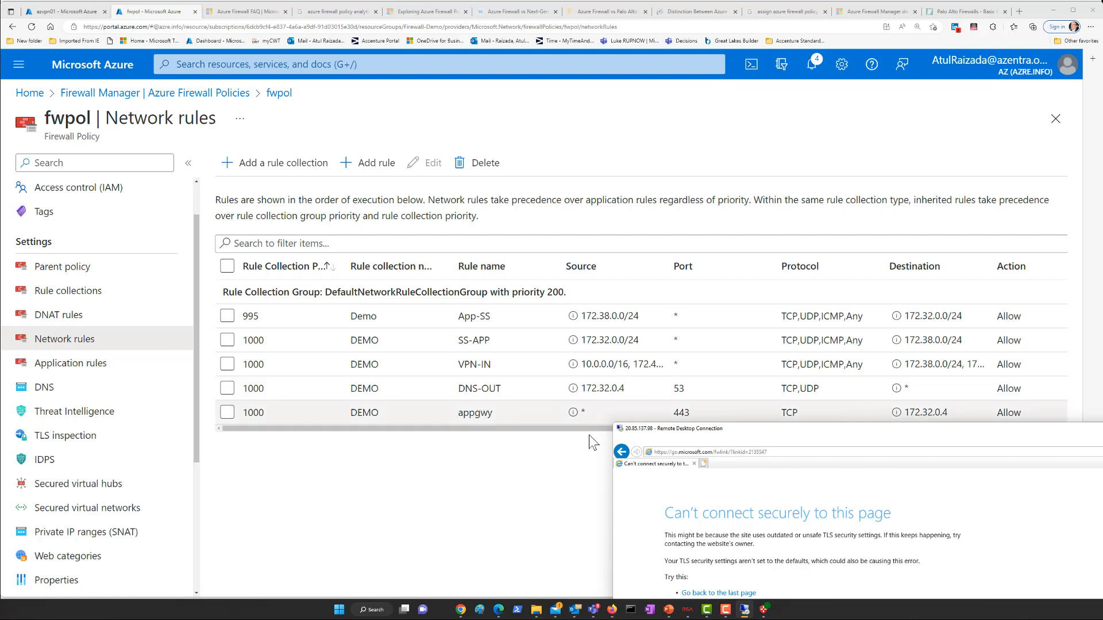
click(778, 432)
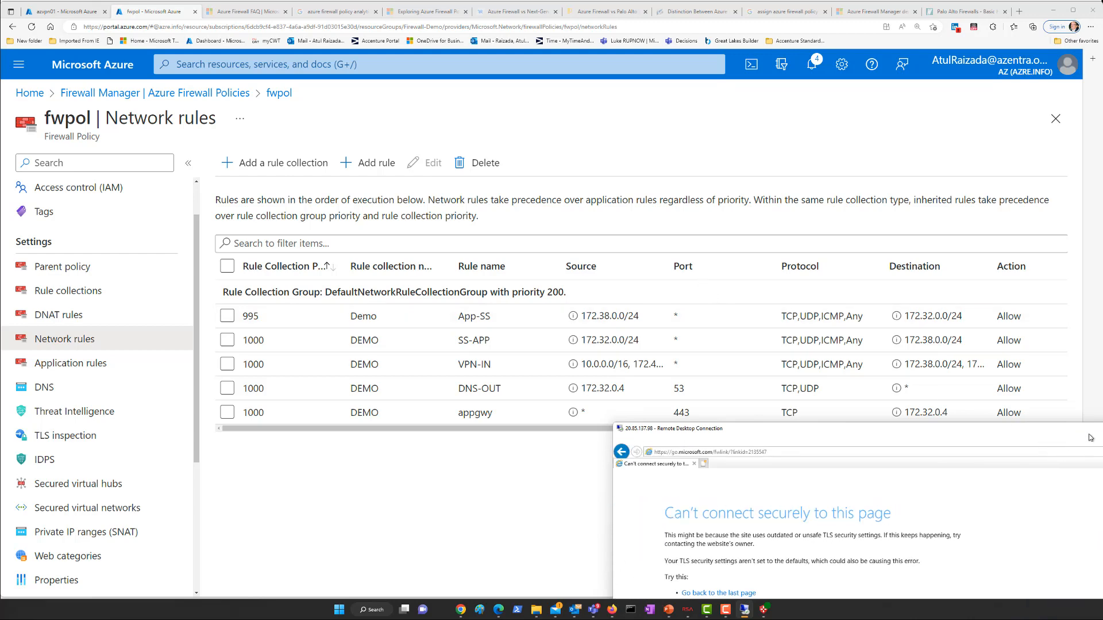
drag(1017, 428, 1022, 89)
click(306, 521)
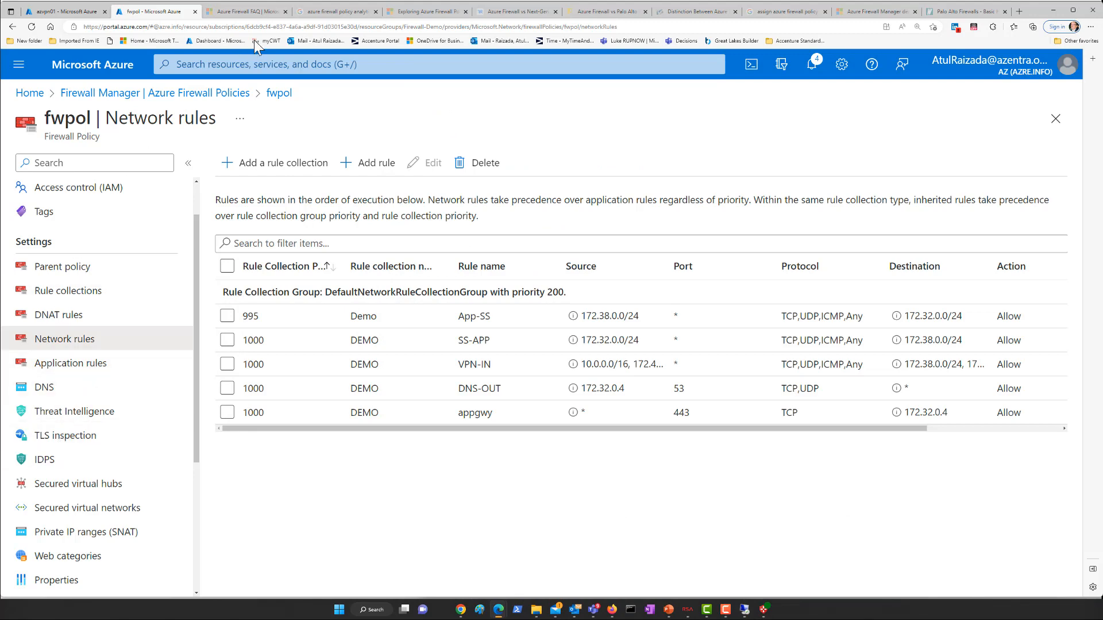
From the azvpn01 portal page, search for "appl", open the appgateway application gateway and point out its frontend public IP address
click(80, 12)
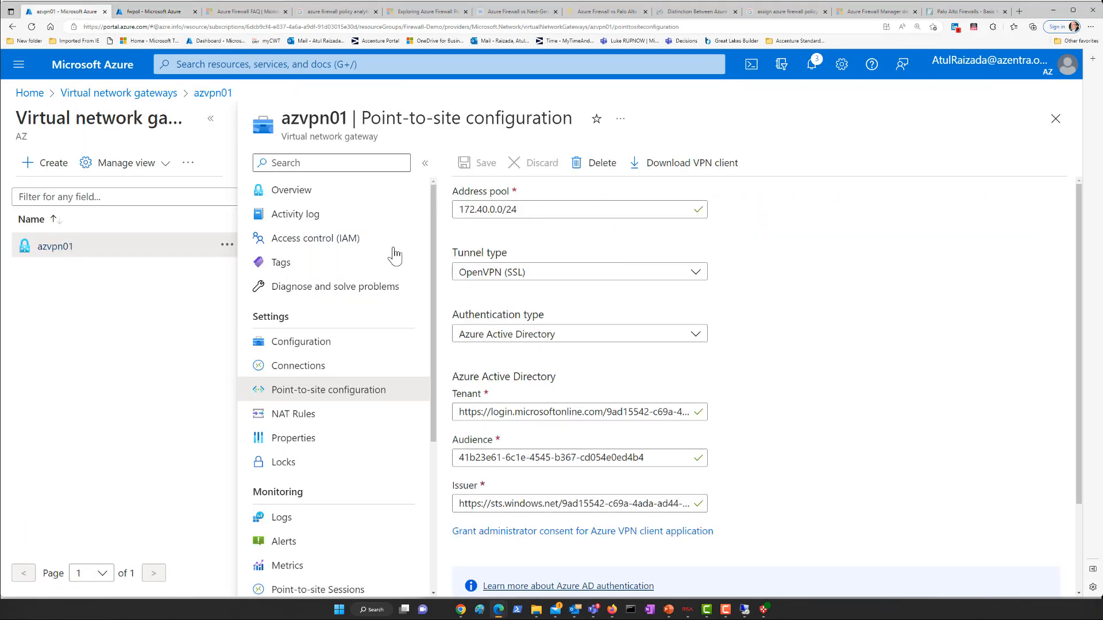
click(302, 65)
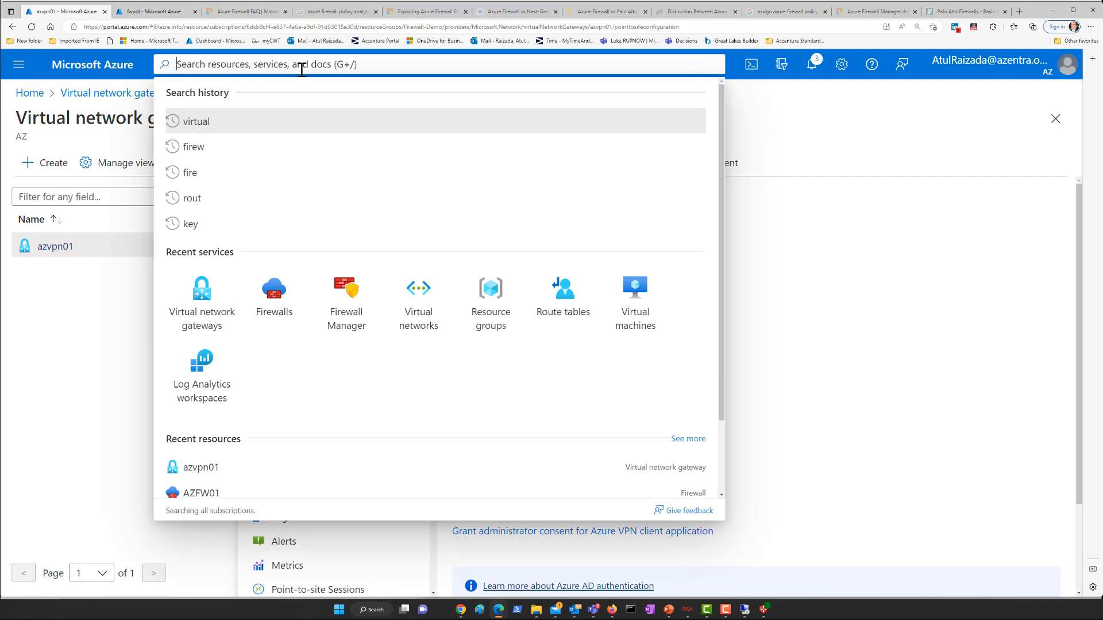
text(appl)
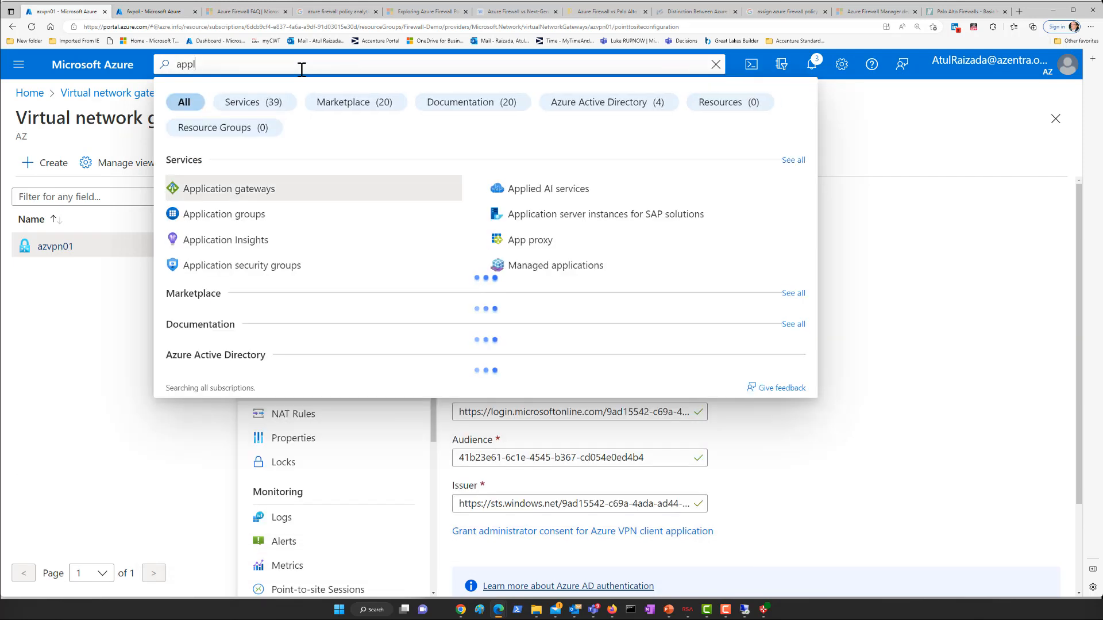
click(250, 190)
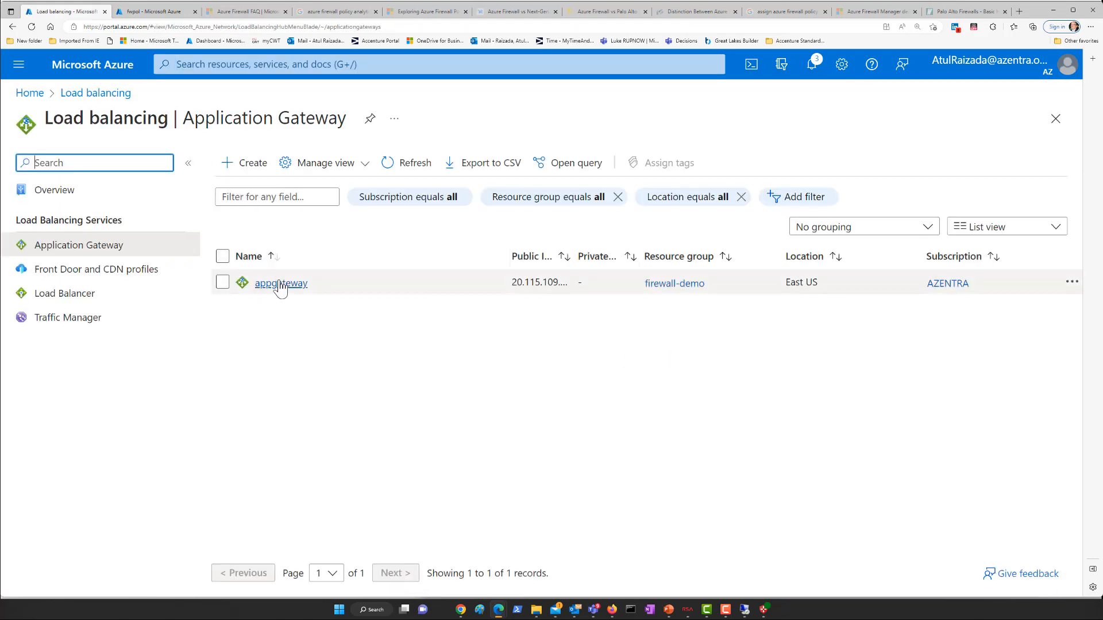
click(280, 284)
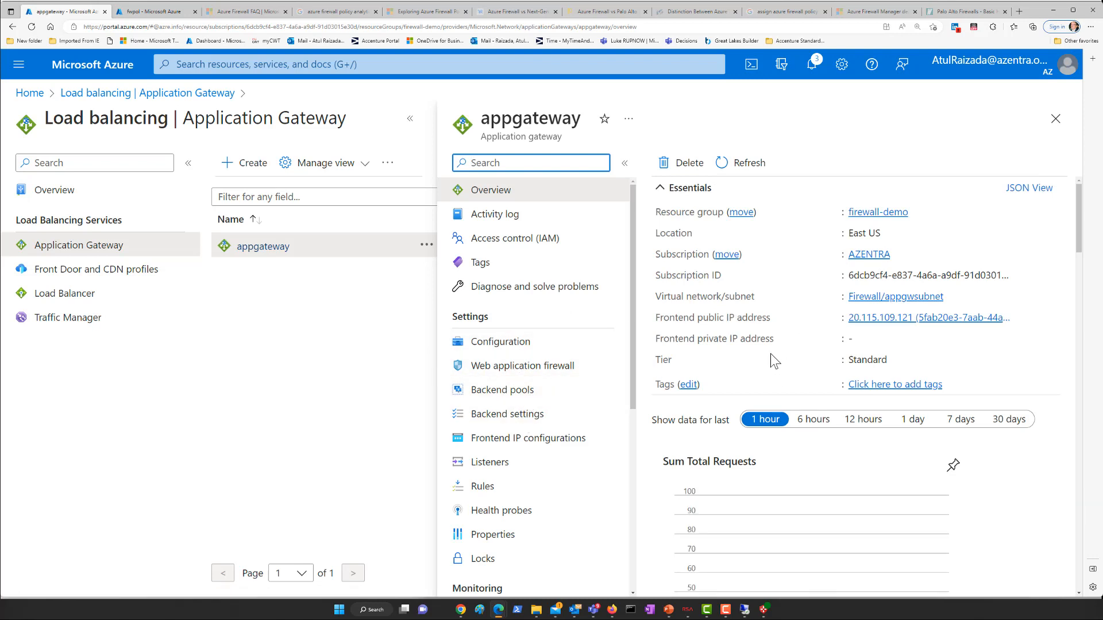
drag(903, 316, 885, 333)
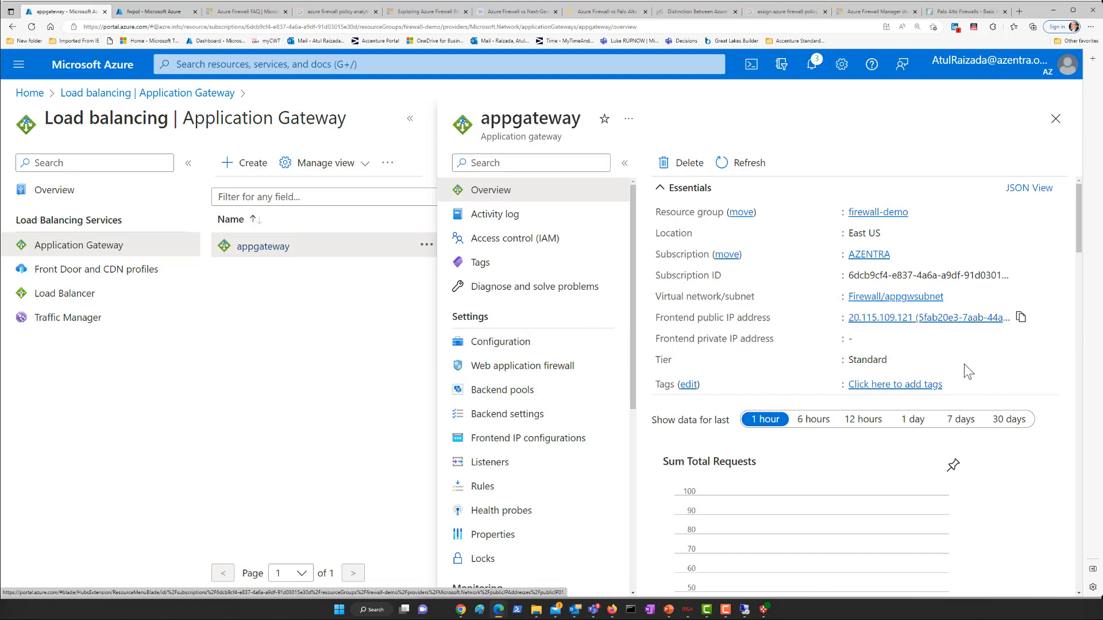
Inspect the target address of appgateway's azfw01 backend pool and leave it without saving
click(520, 394)
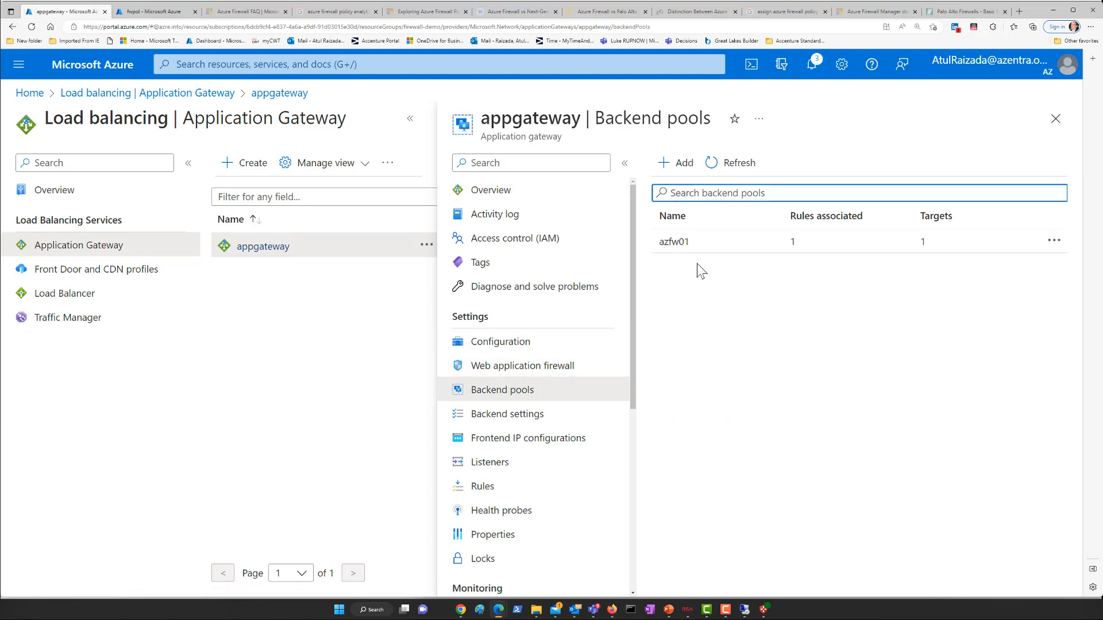
click(675, 241)
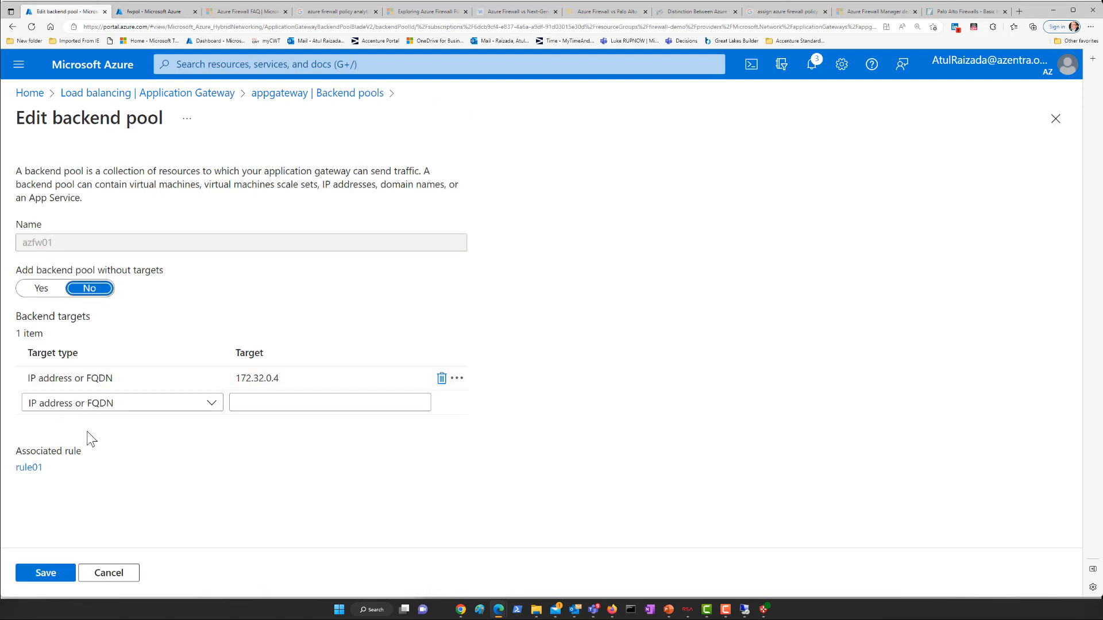
click(303, 380)
drag(303, 381, 241, 382)
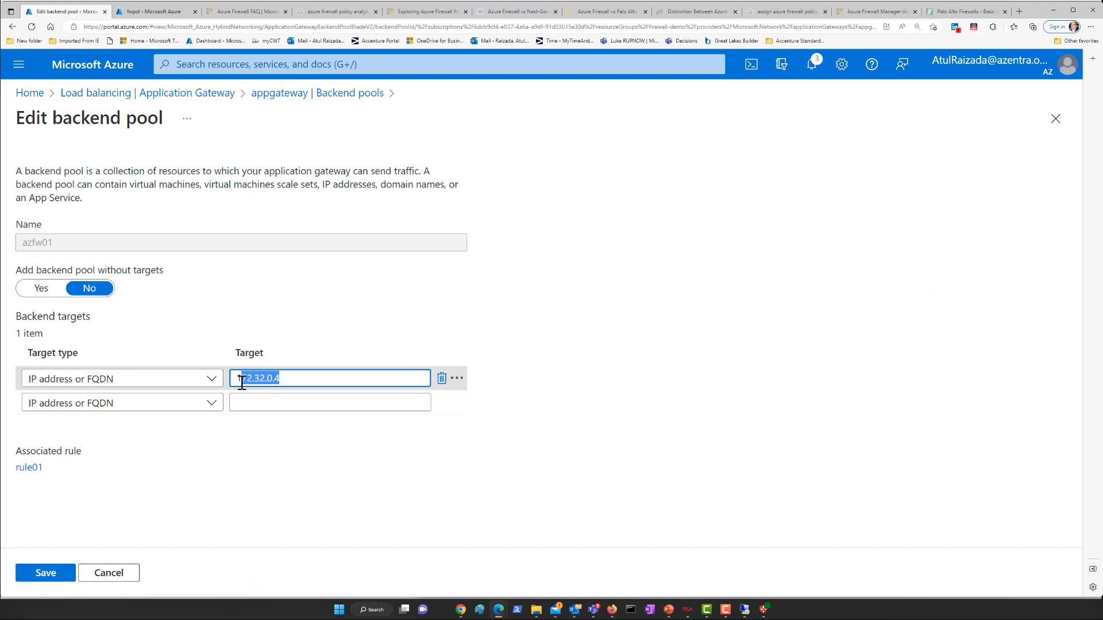
click(118, 574)
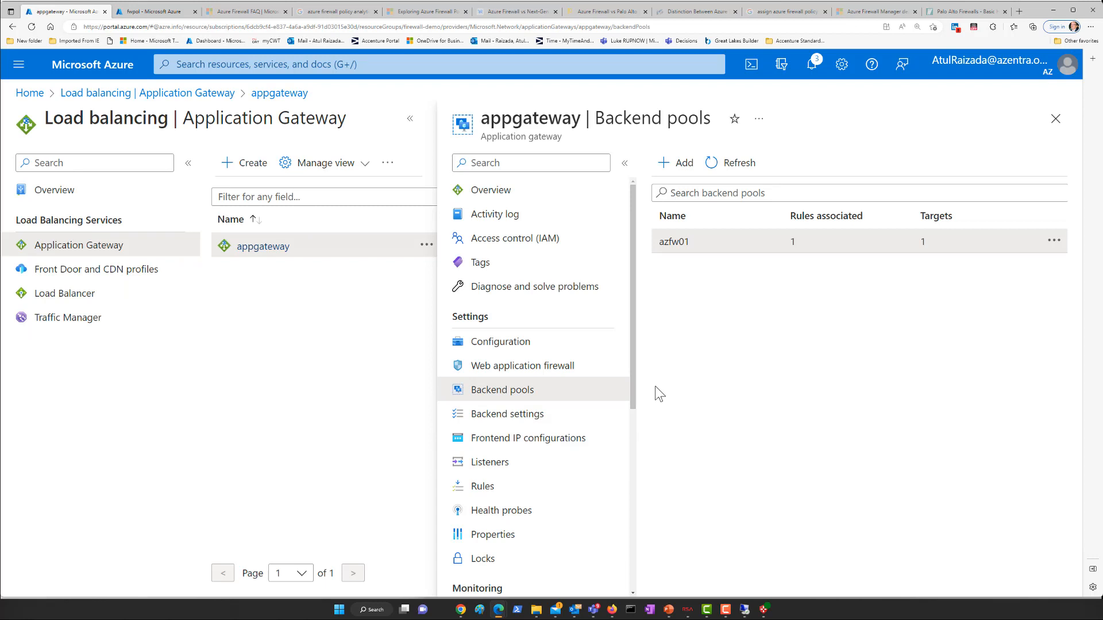
Review the protocol, port and certificate of appgateway's setting01 backend setting, and close it without saving
click(526, 424)
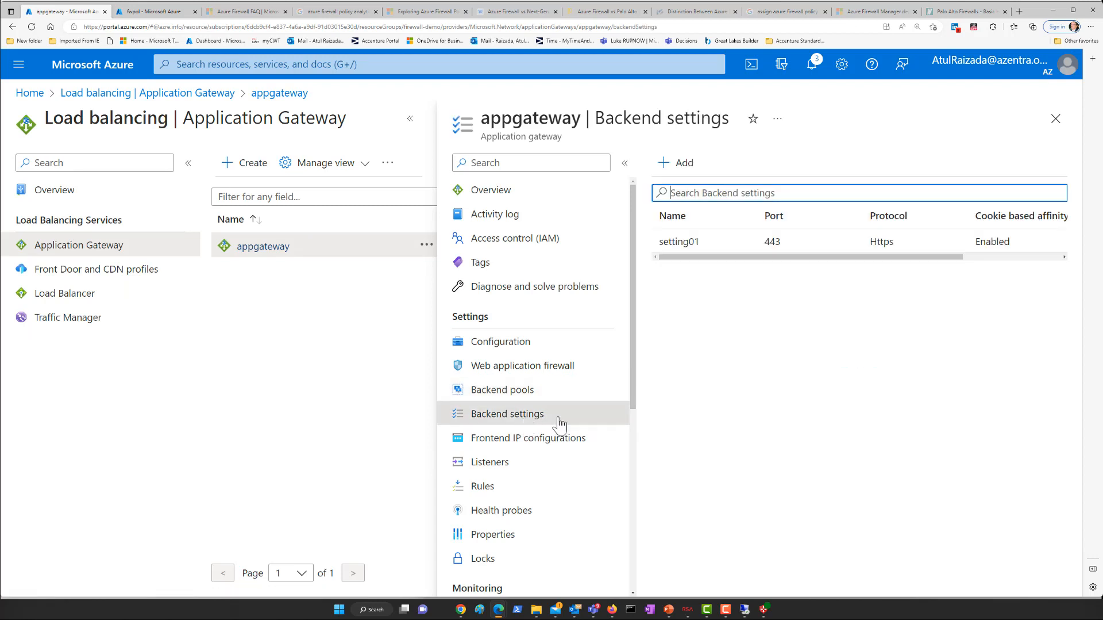
click(683, 244)
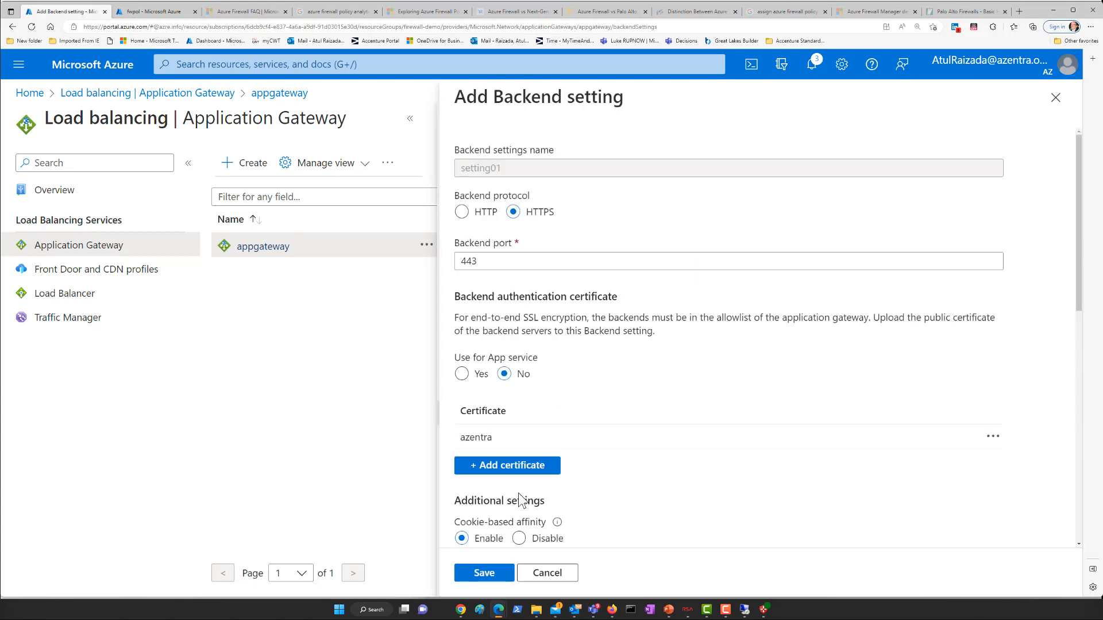
click(1056, 111)
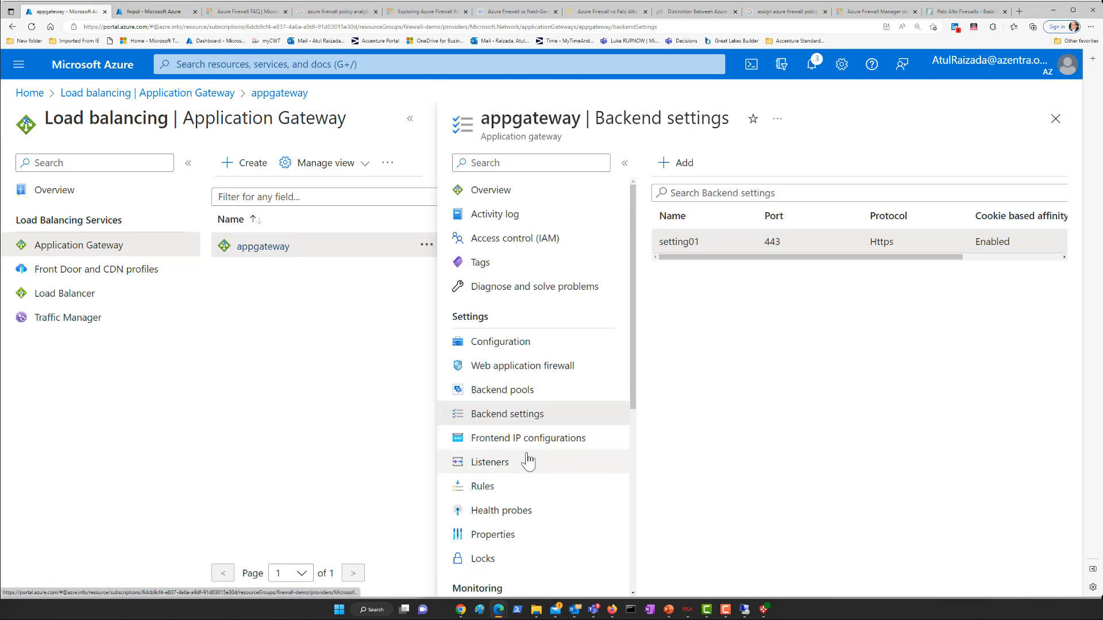
Review appgateway's frontend IP configurations, its listeners and its health probes
click(523, 442)
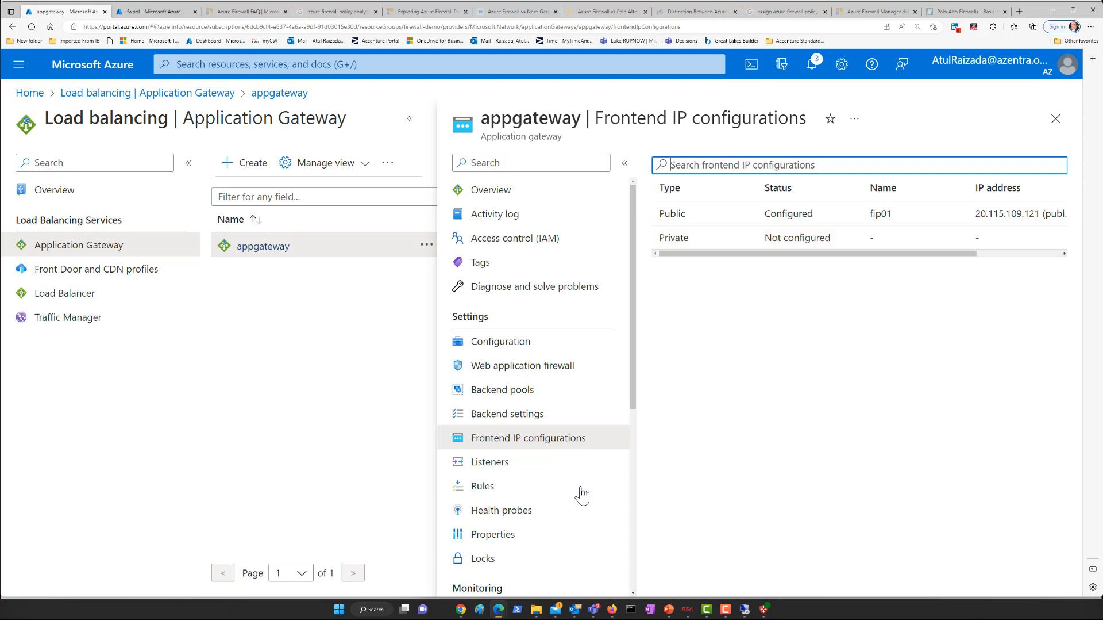
click(491, 463)
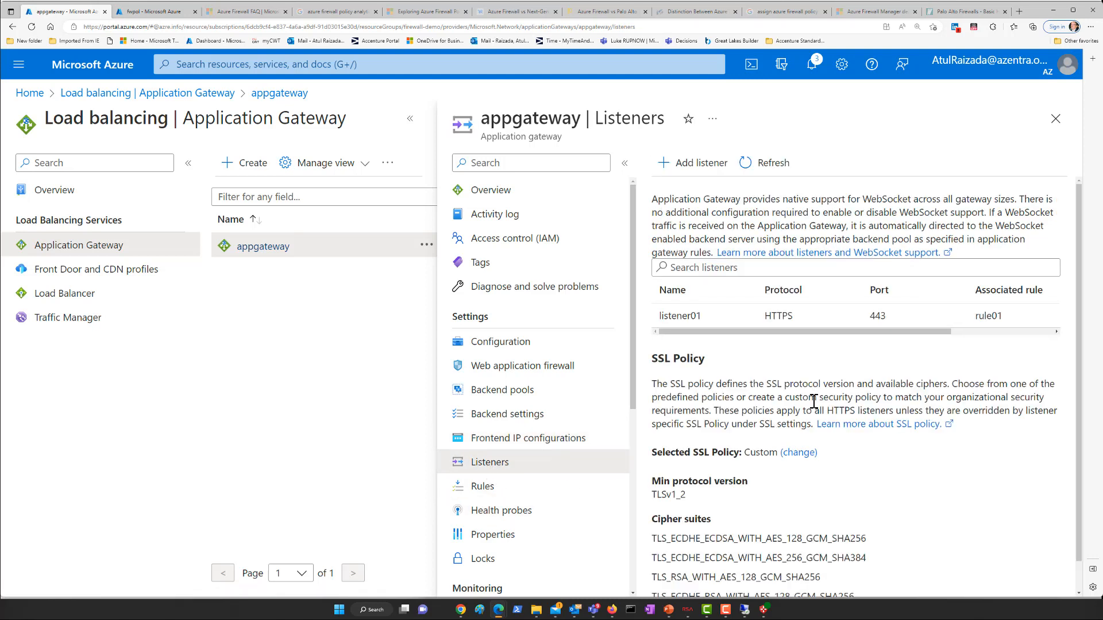
click(505, 520)
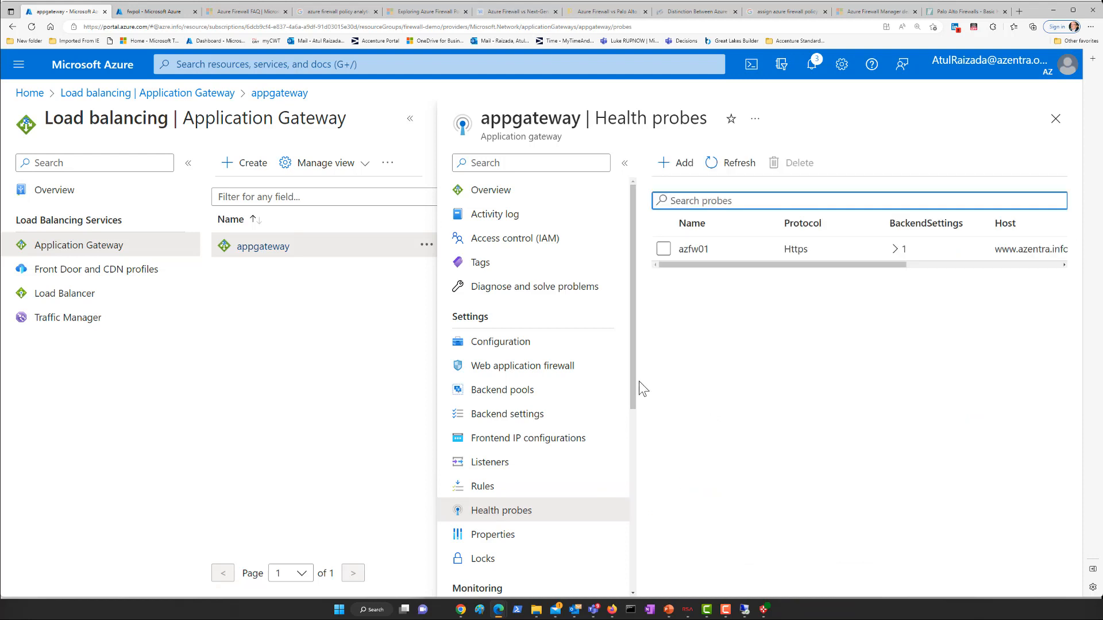
drag(635, 394, 633, 481)
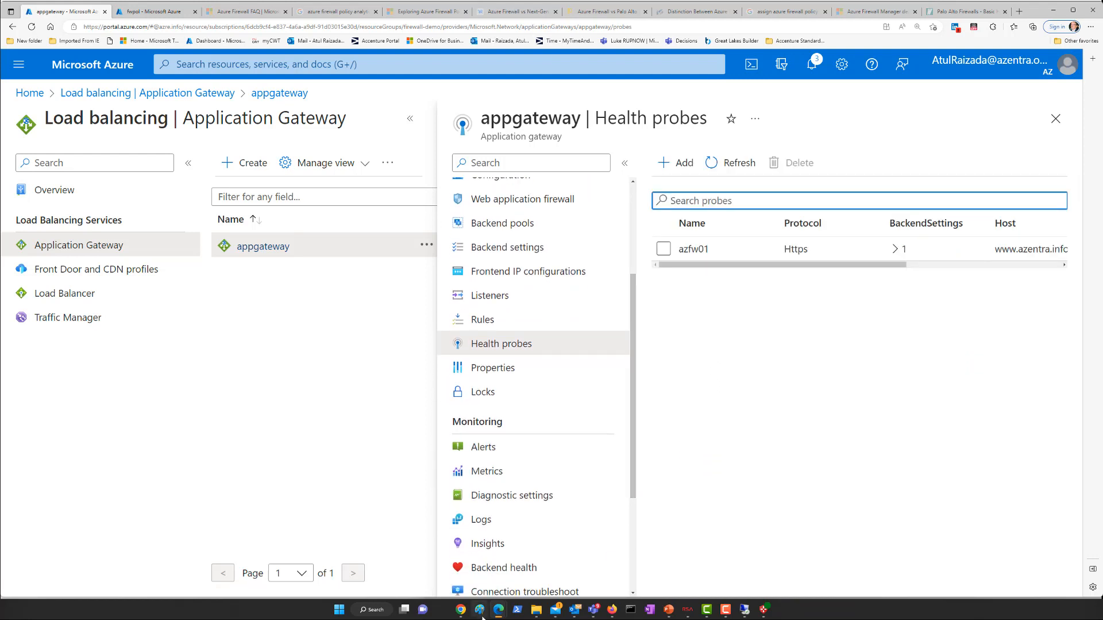
right_click(338, 612)
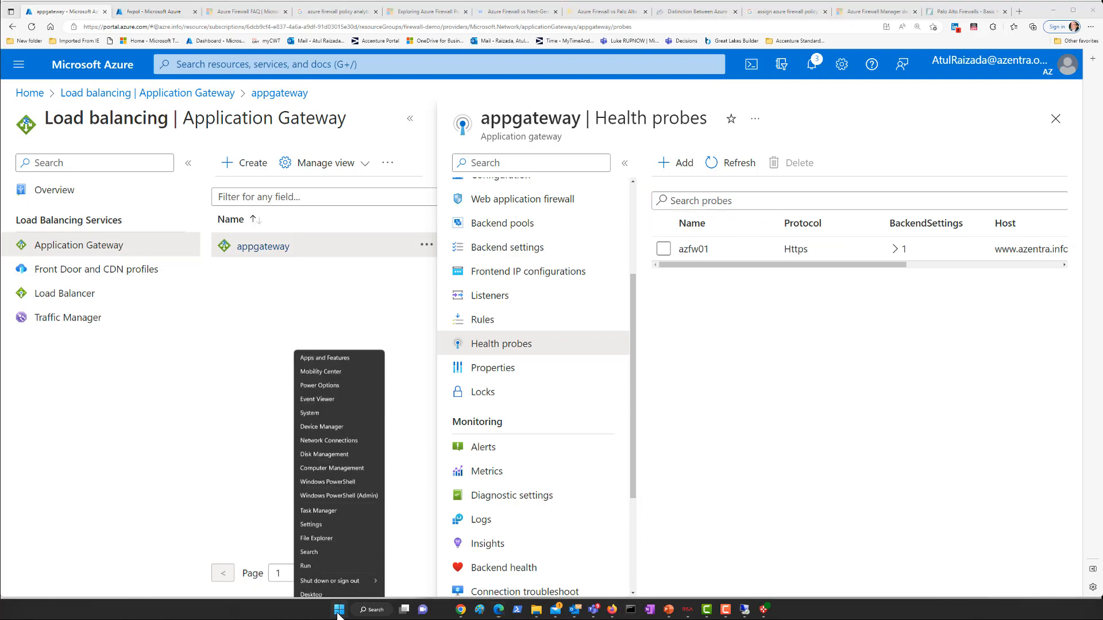
click(344, 492)
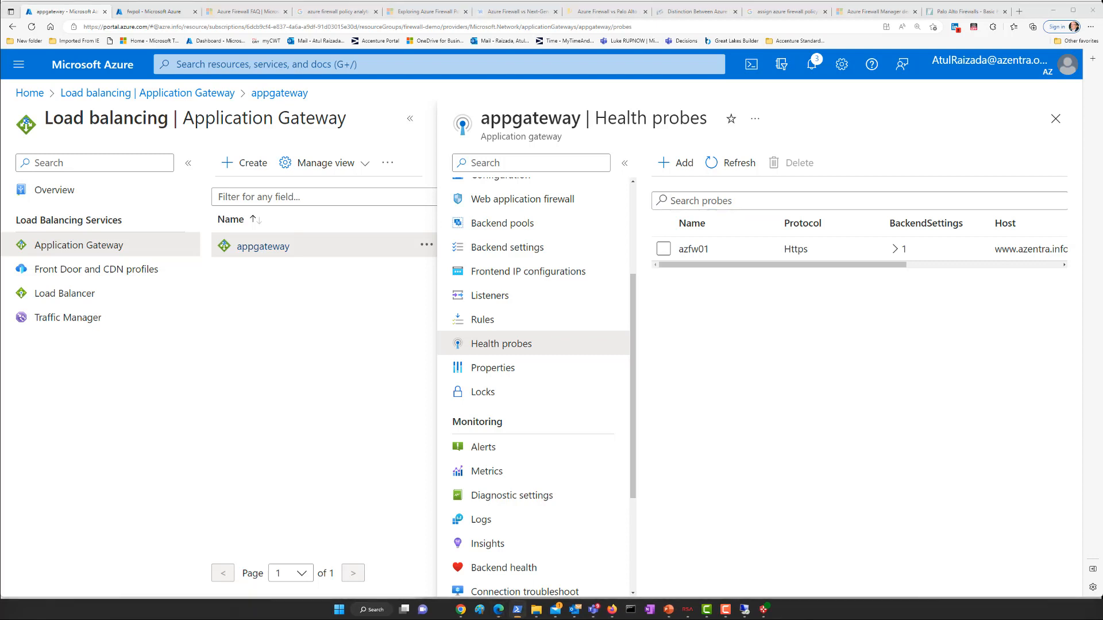
drag(1, 259, 835, 206)
text(b)
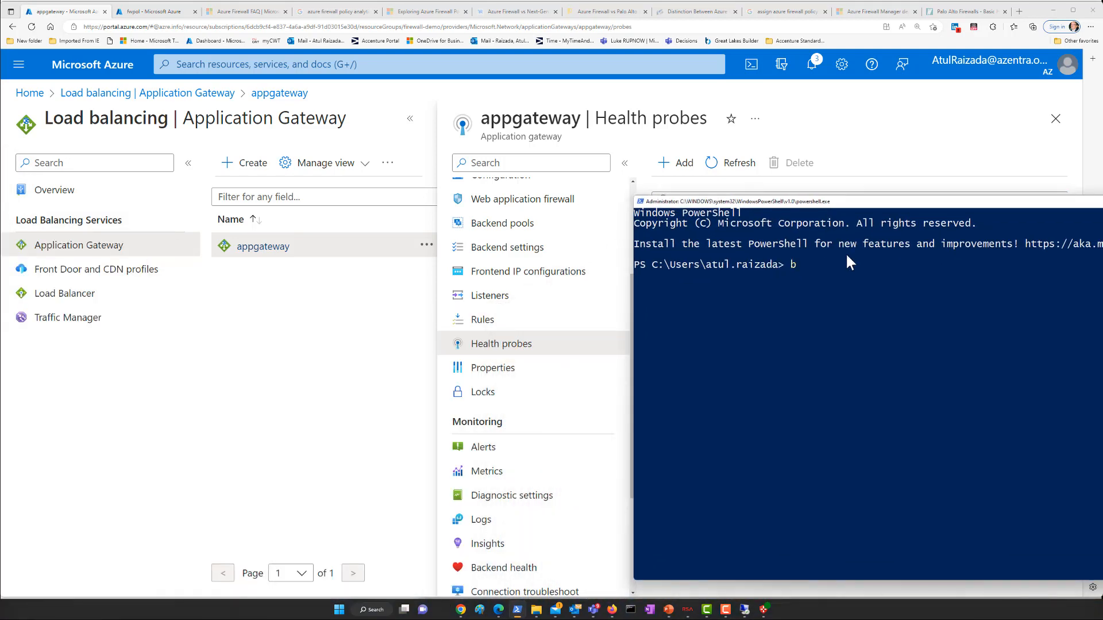
key(BackSpace)
text(nslookup www.azentra.info)
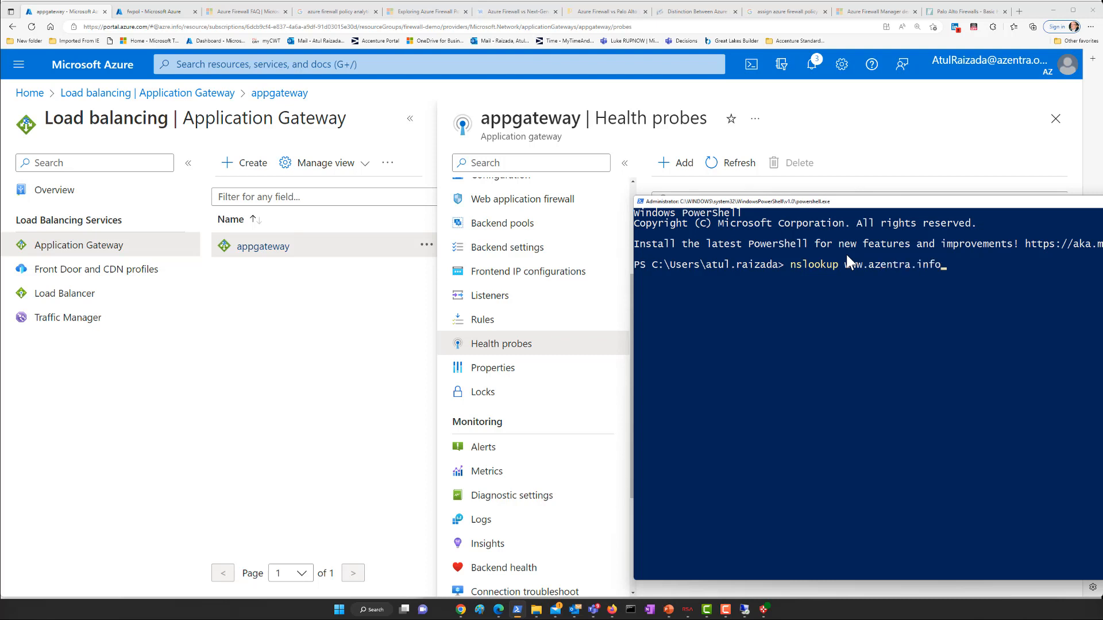
key(Return)
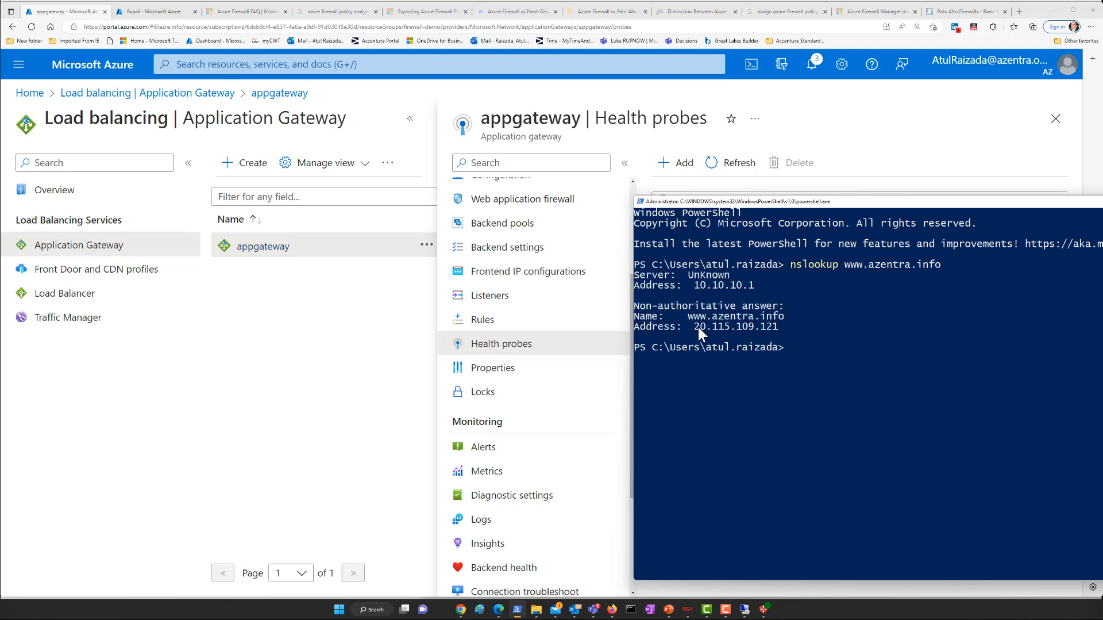
drag(696, 326, 763, 329)
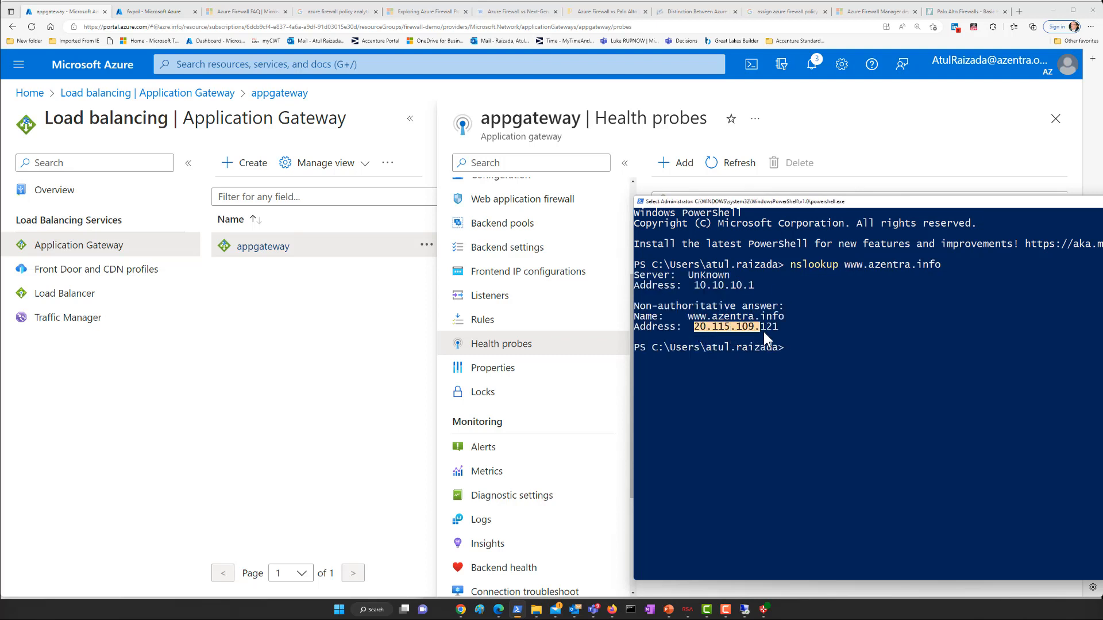
Reposition the PowerShell window over the portal and compare the resolved address with appgateway's frontend public IP
double_click(876, 202)
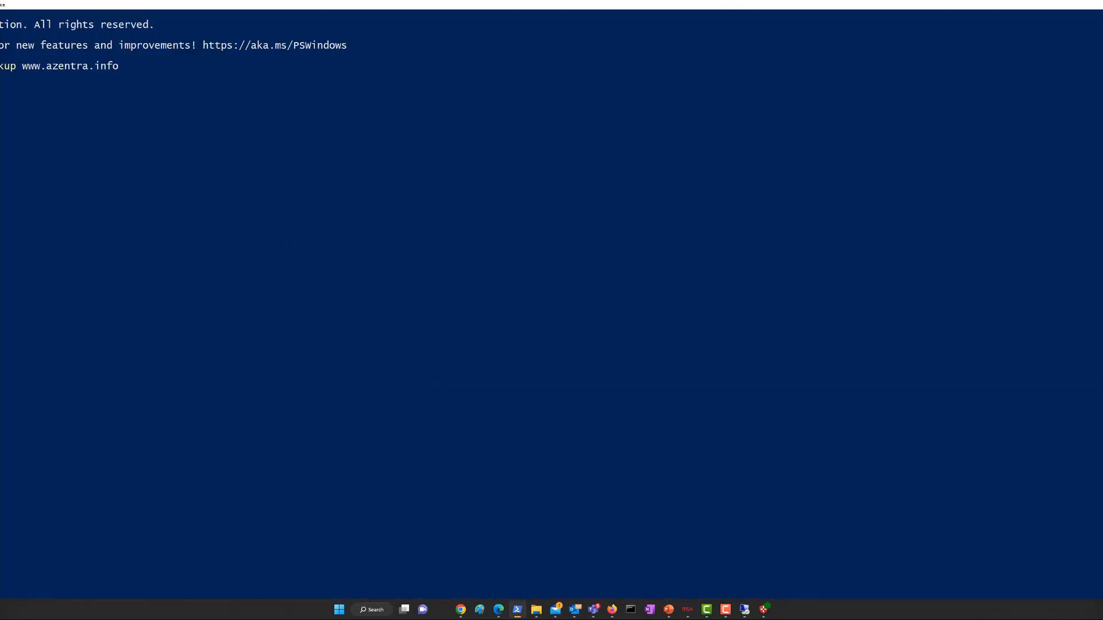
double_click(737, 5)
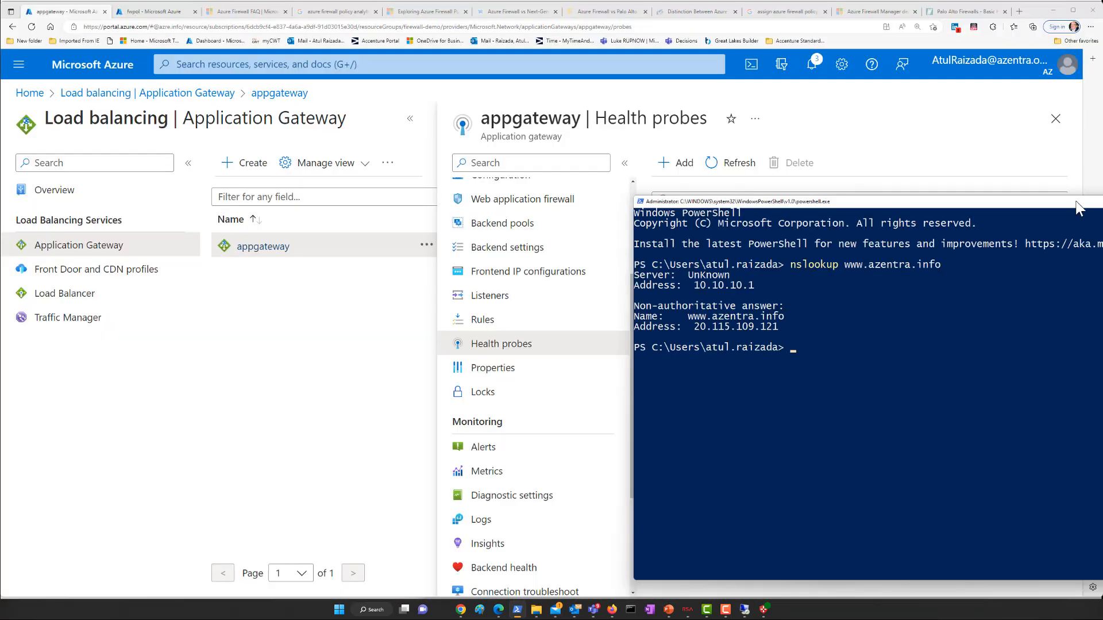
mouse_move(1078, 205)
mouse_down()
mouse_move(345, 226)
mouse_move(387, 291)
mouse_move(409, 413)
mouse_up()
scroll(500, 336, up, 2)
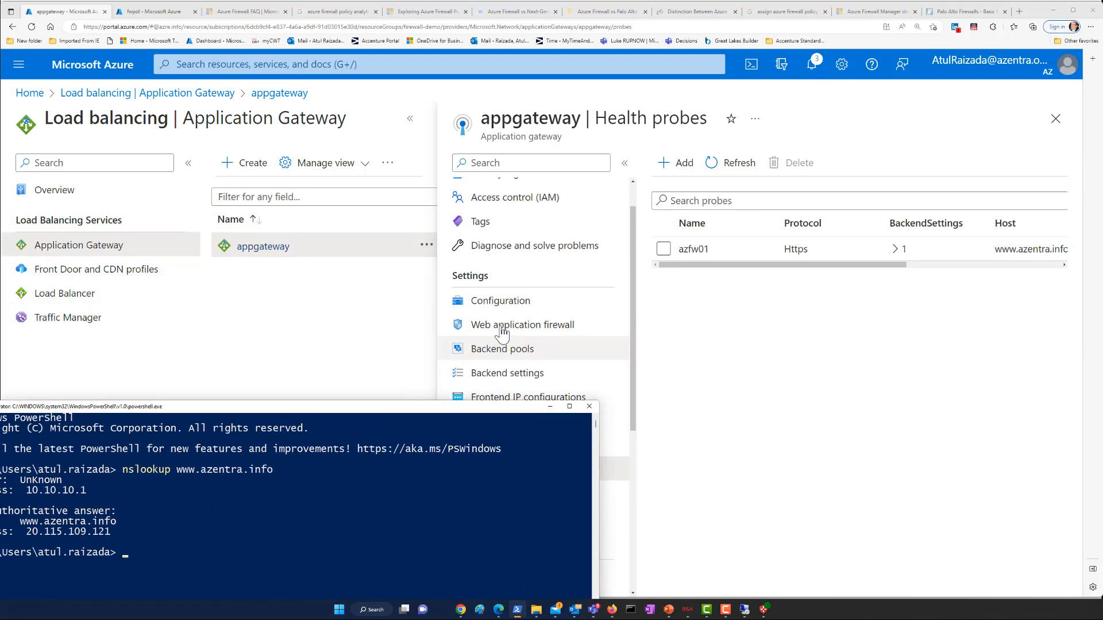
scroll(546, 356, down, 1)
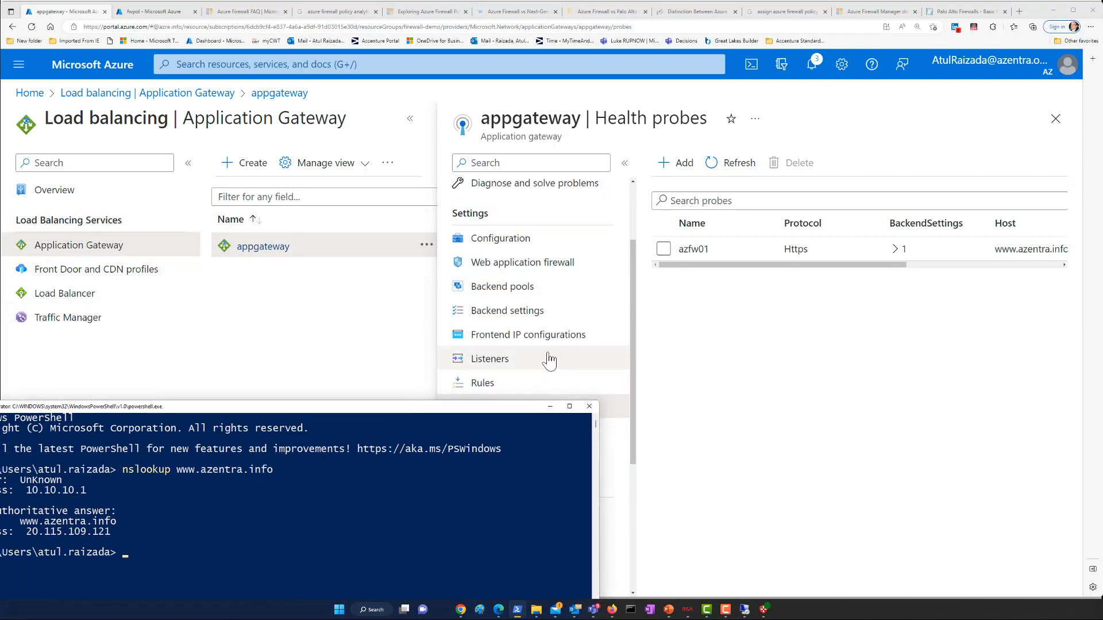
click(537, 338)
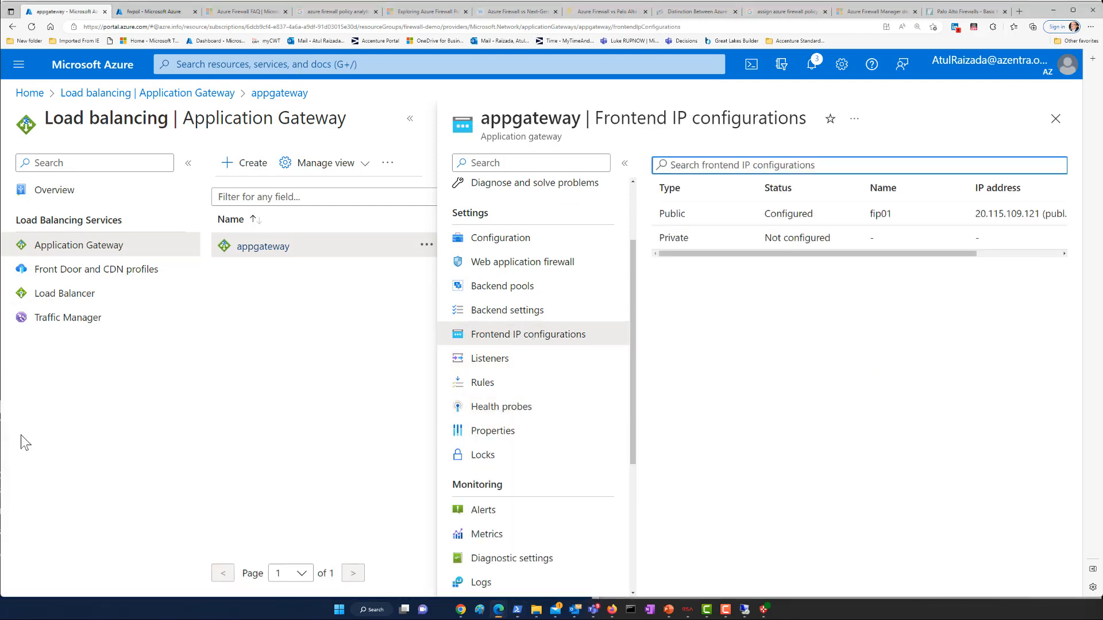
click(1, 425)
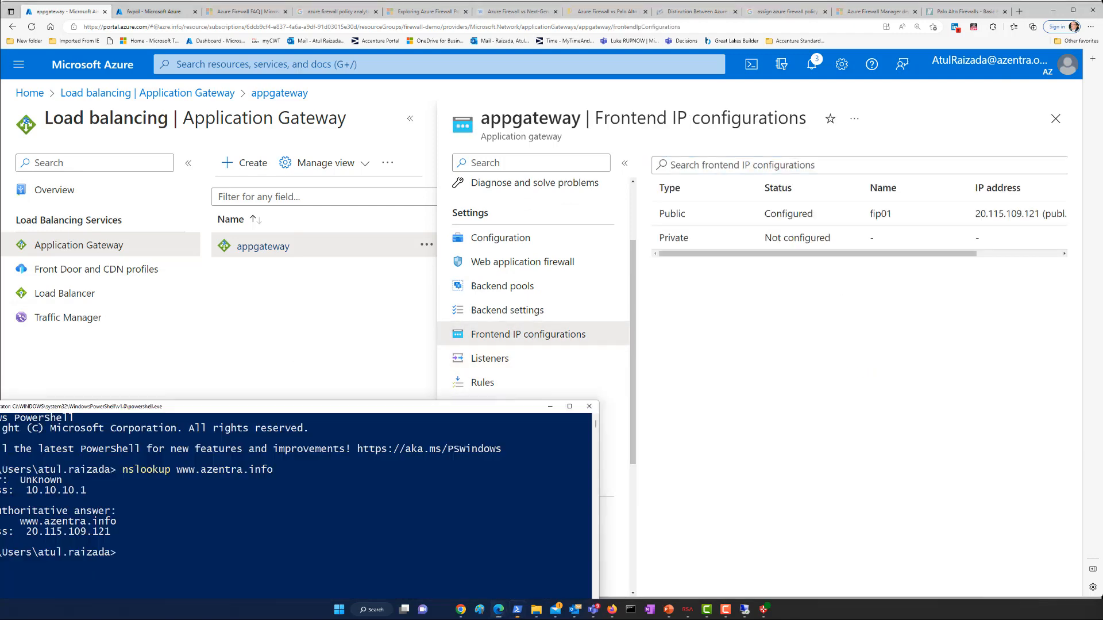
drag(1, 406, 83, 221)
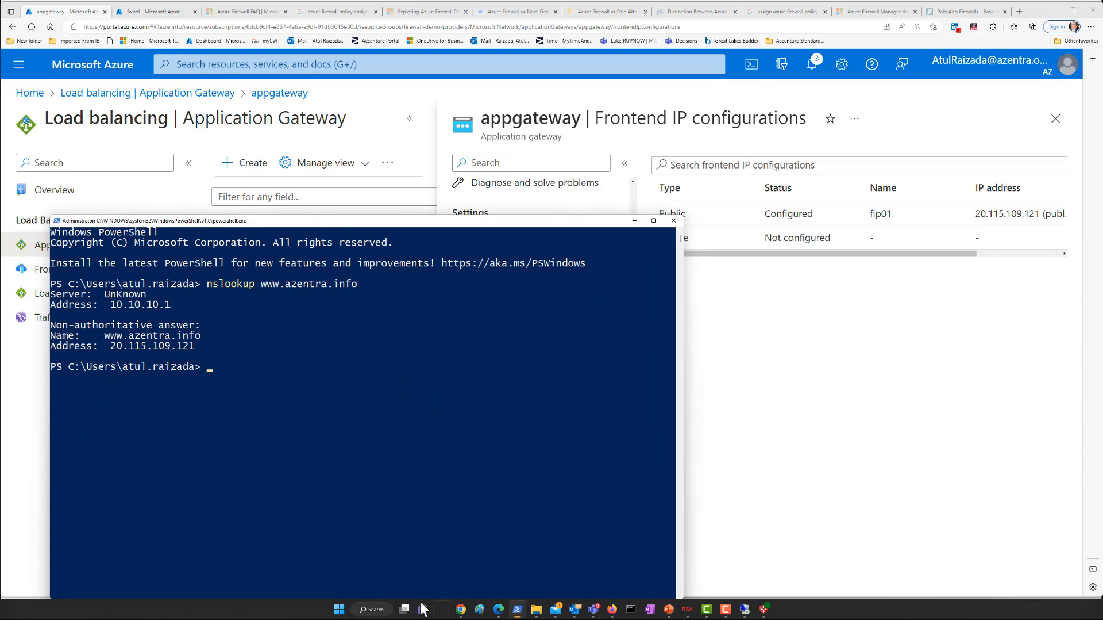
click(459, 610)
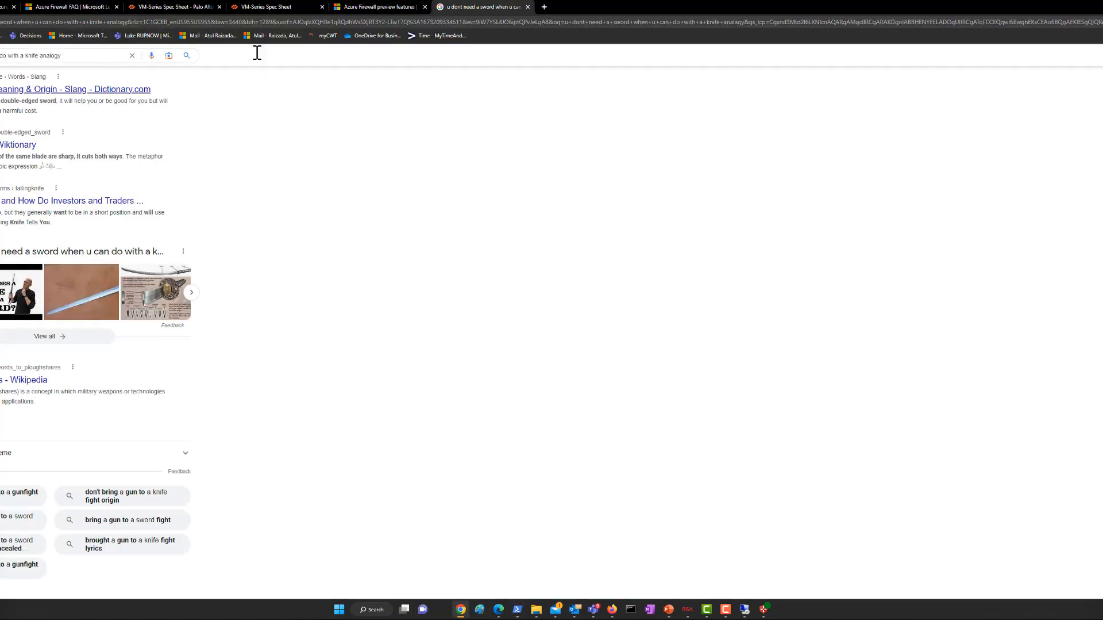
click(545, 7)
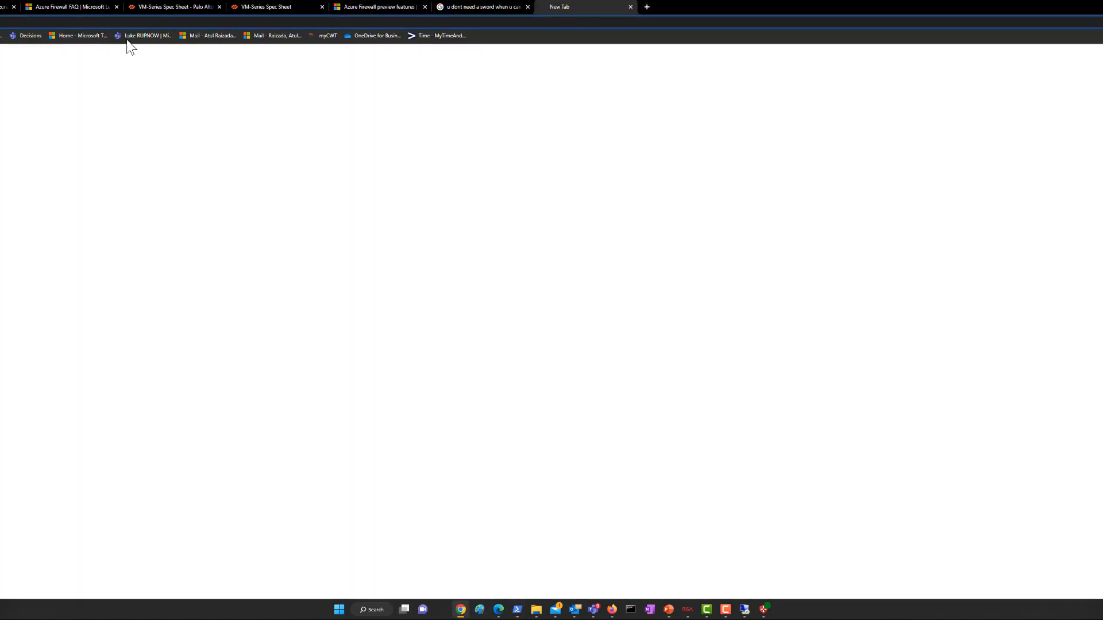
click(77, 20)
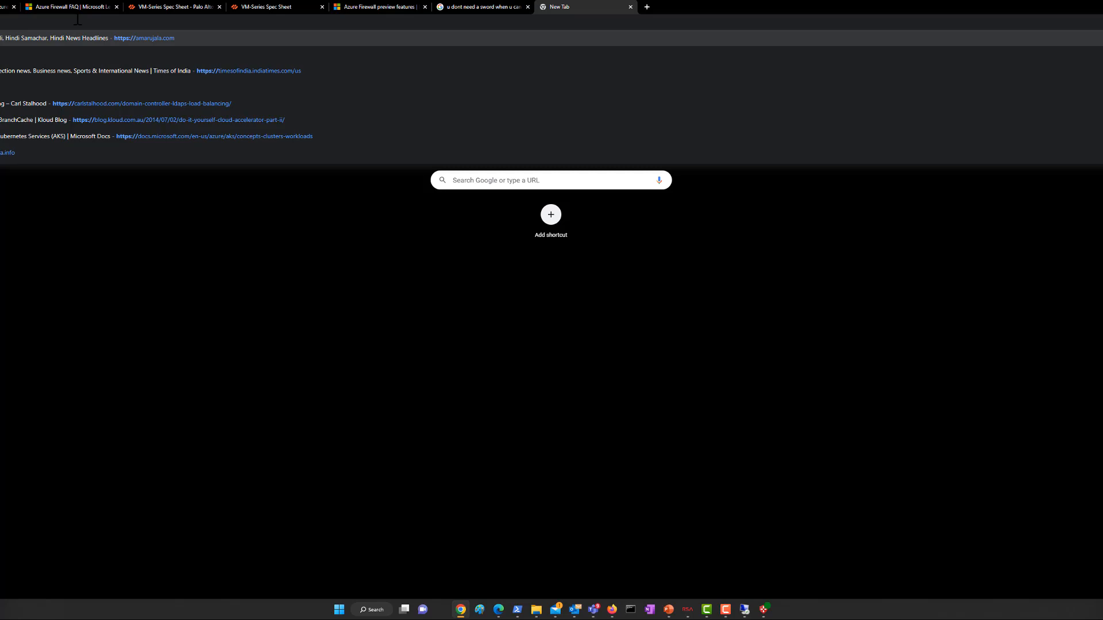
text(www.)
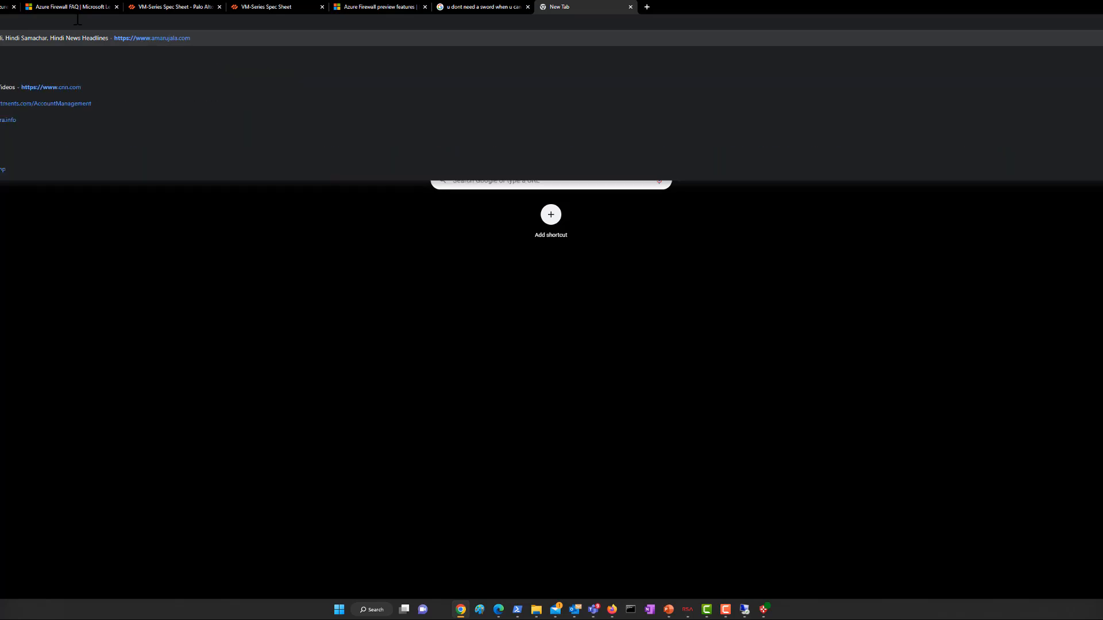
text(u)
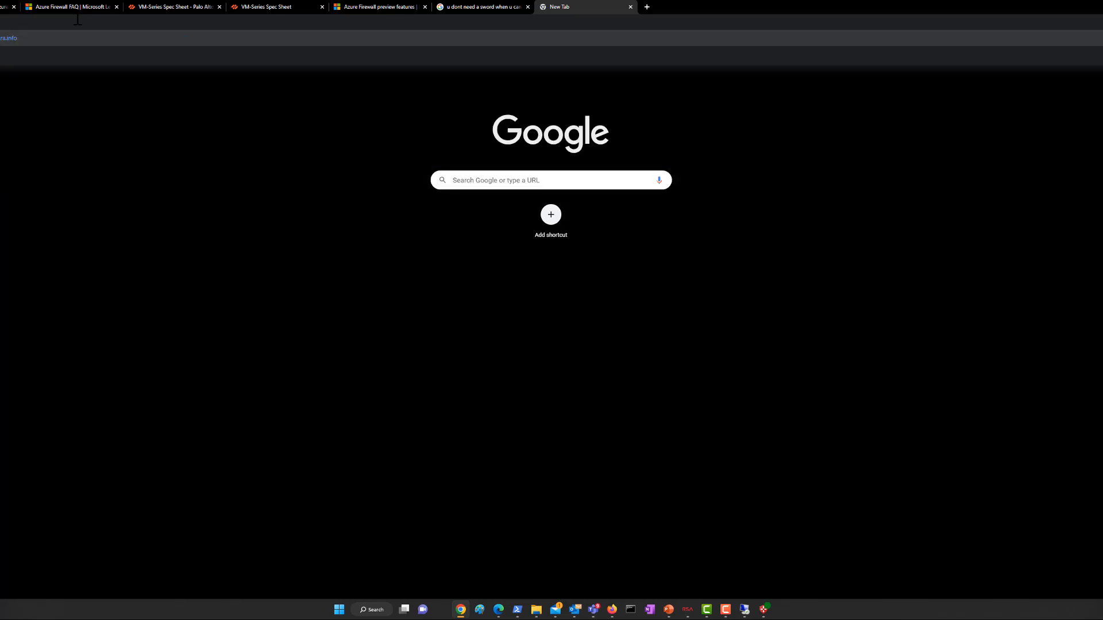
key(Escape)
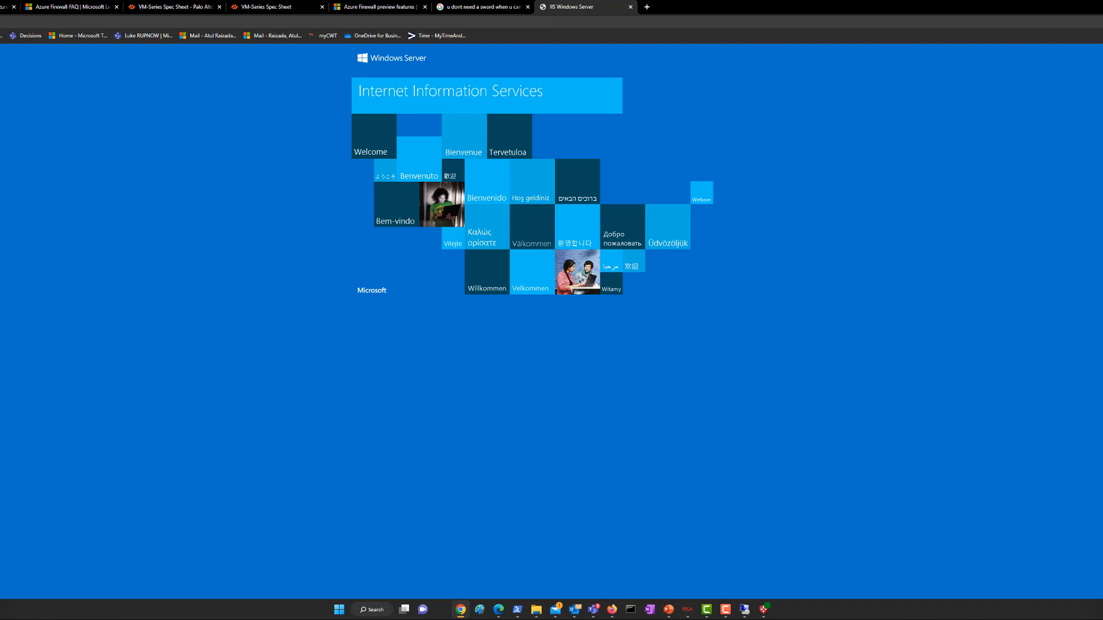
click(631, 7)
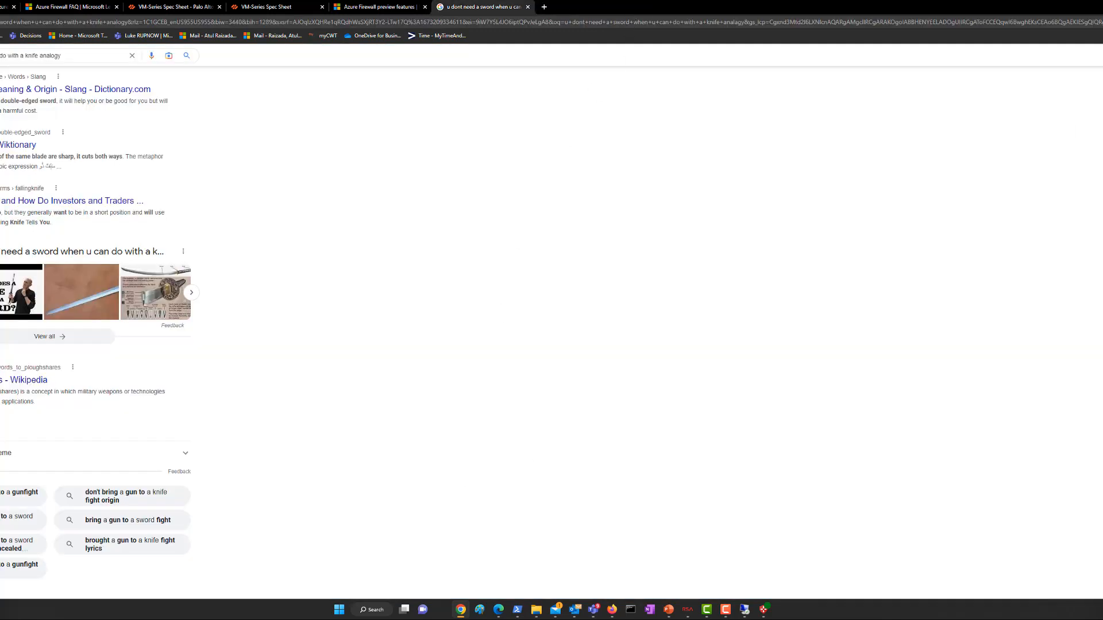
key(alt+Tab)
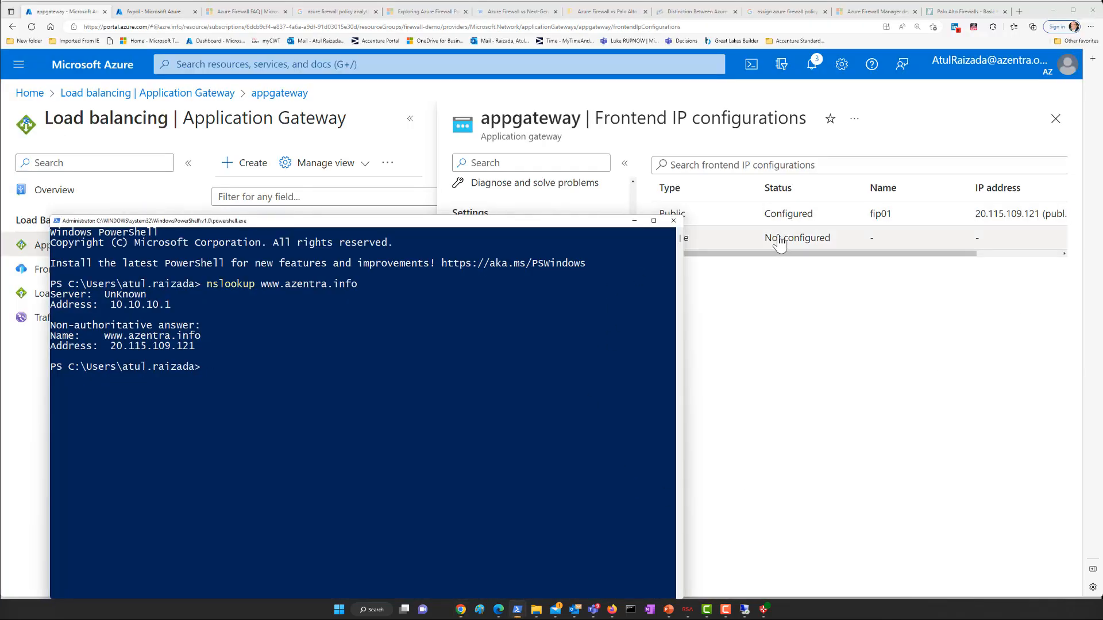
Bring the Azure portal back to the front and open the DNS settings of the fwpol firewall policy
click(808, 358)
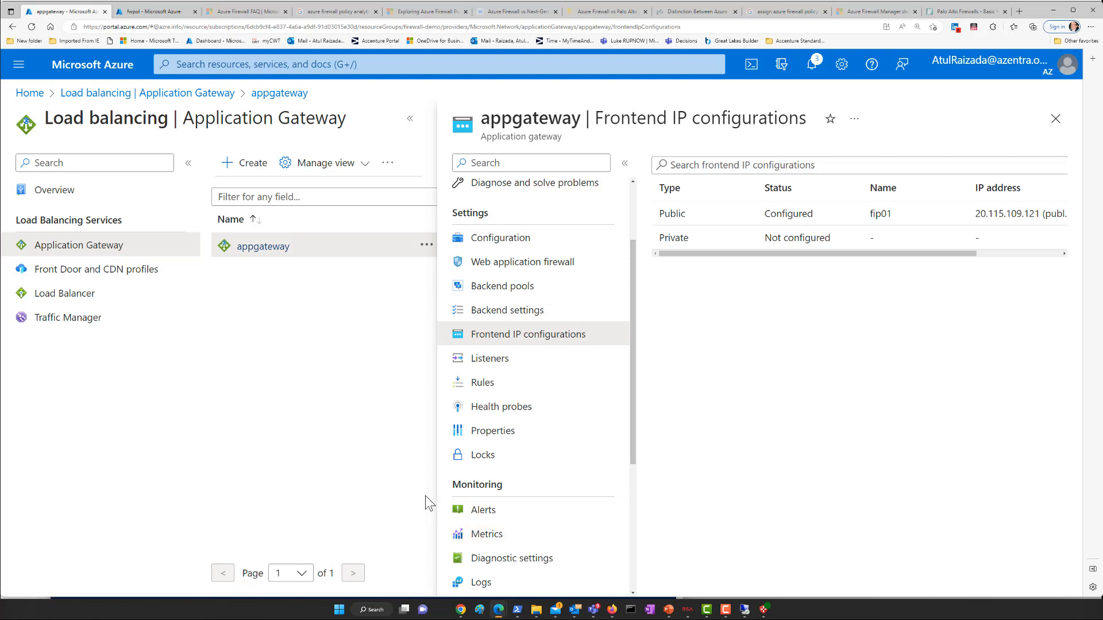
click(154, 11)
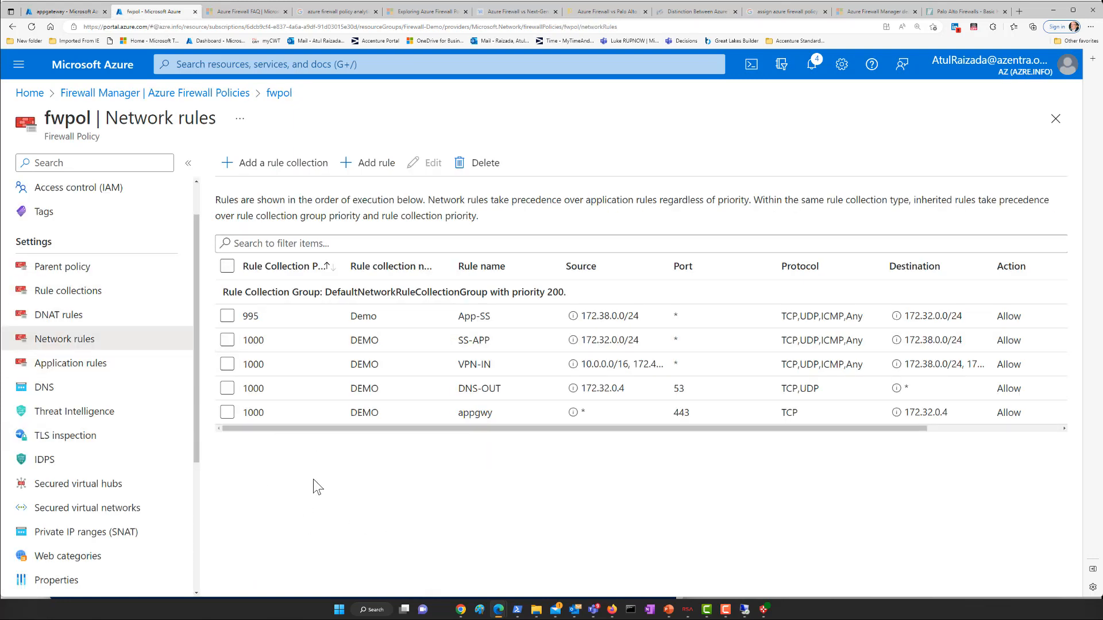
click(51, 394)
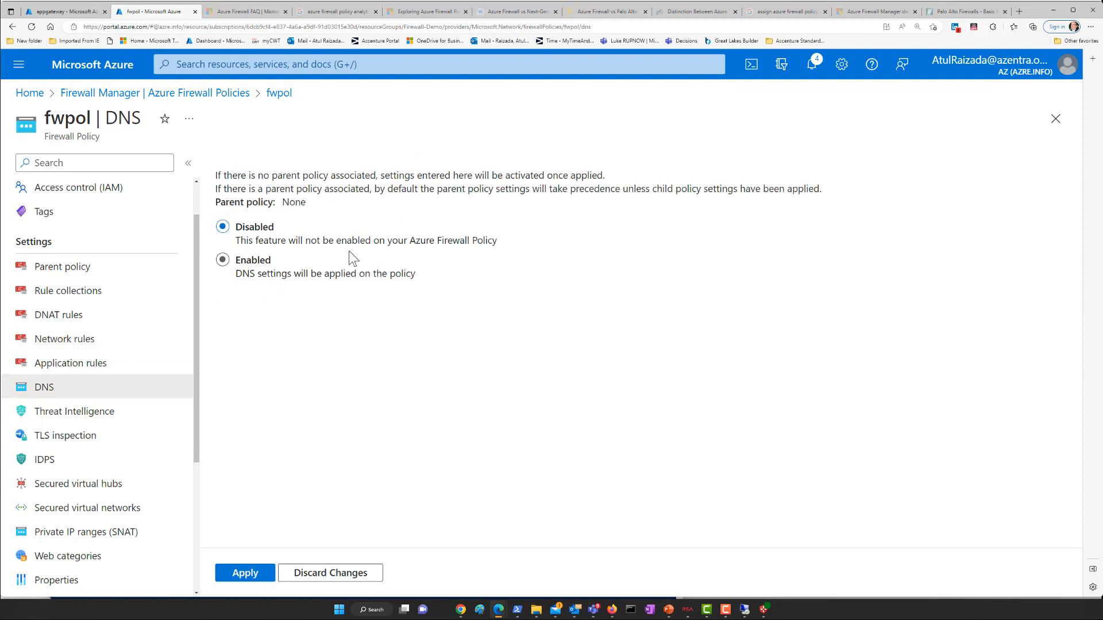
Try enabling fwpol's DNS settings with custom DNS servers, and set the feature back to Disabled without applying
click(232, 277)
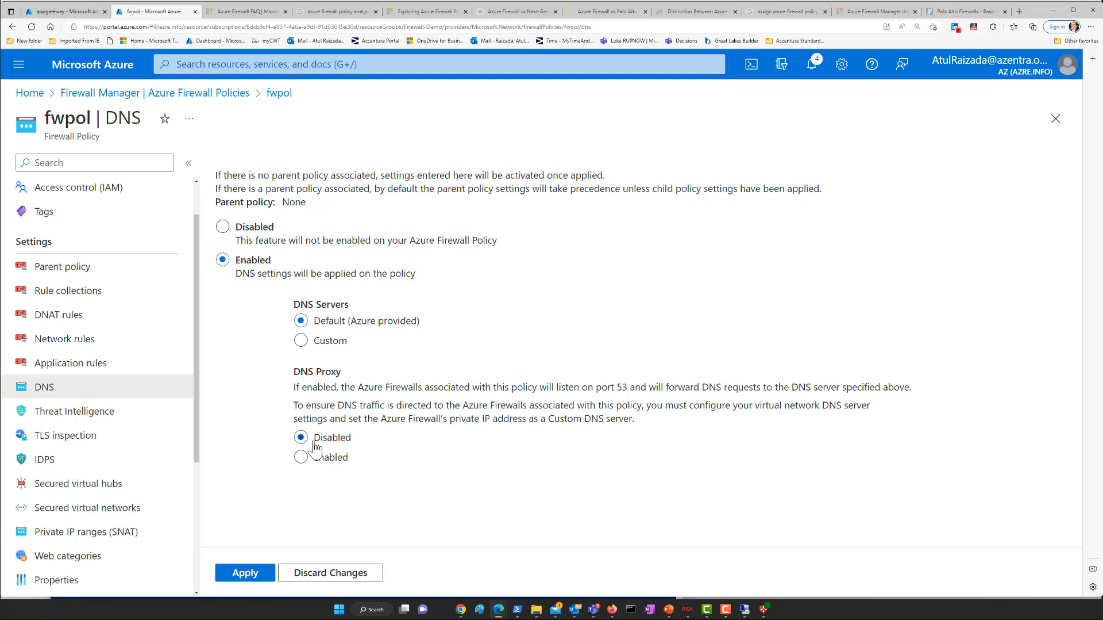
click(300, 340)
click(410, 405)
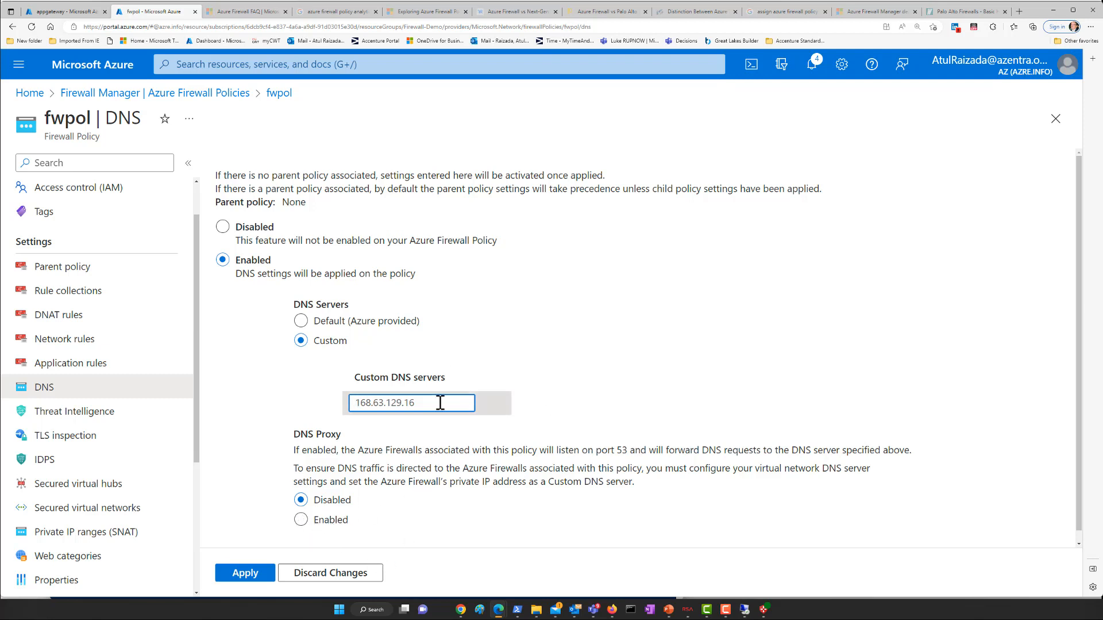
click(359, 574)
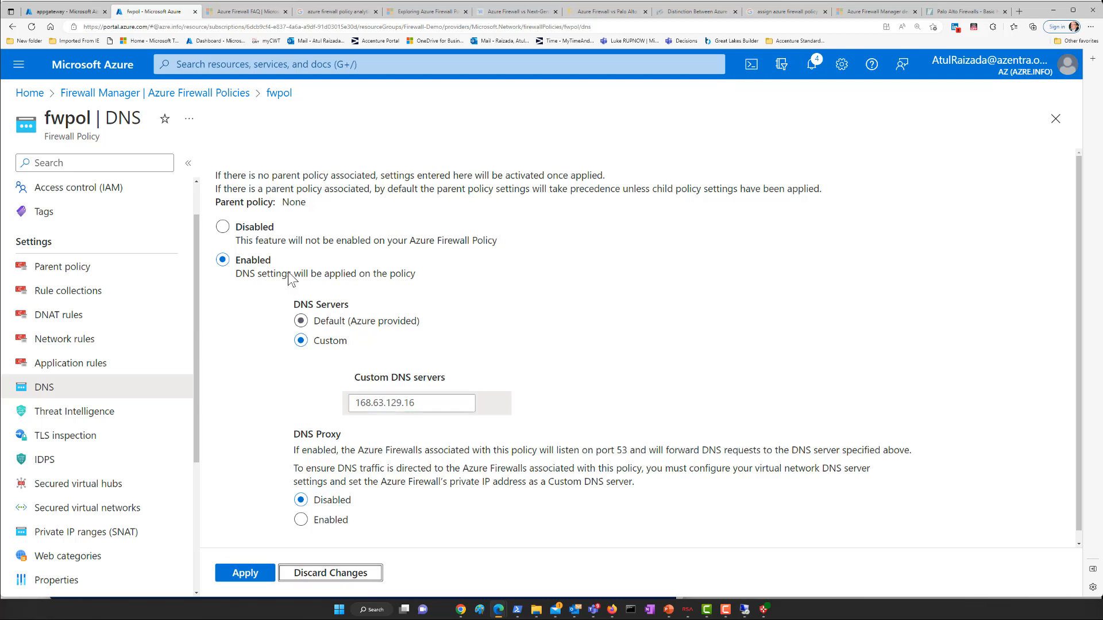
click(235, 228)
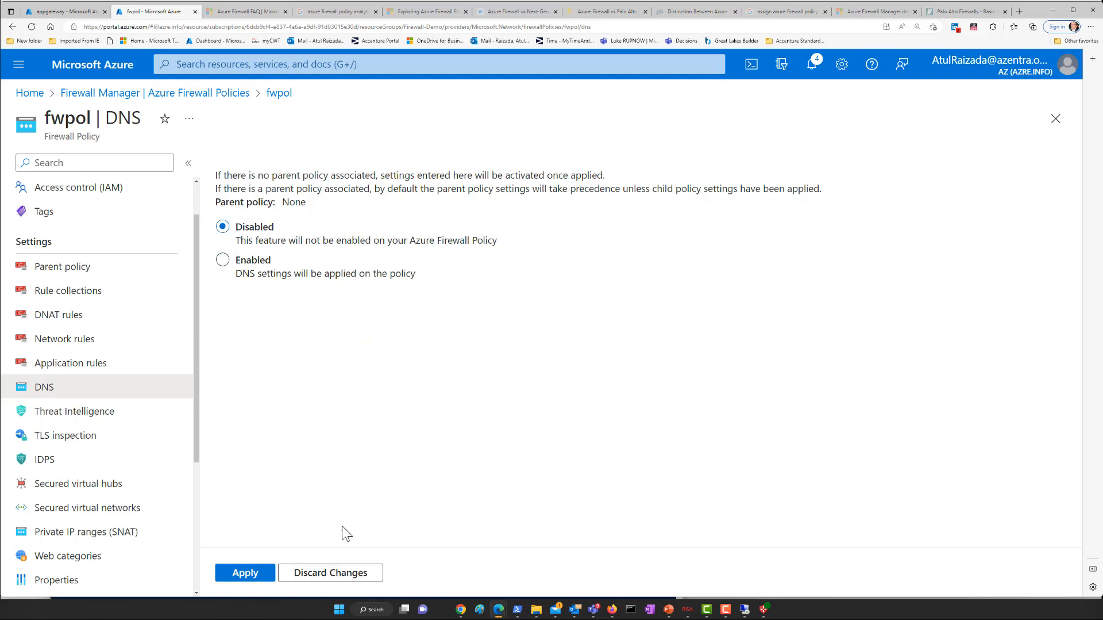
Leave the DNS settings, reopen the fwpol policy from the firewall policies list and review its threat intelligence settings
click(1057, 120)
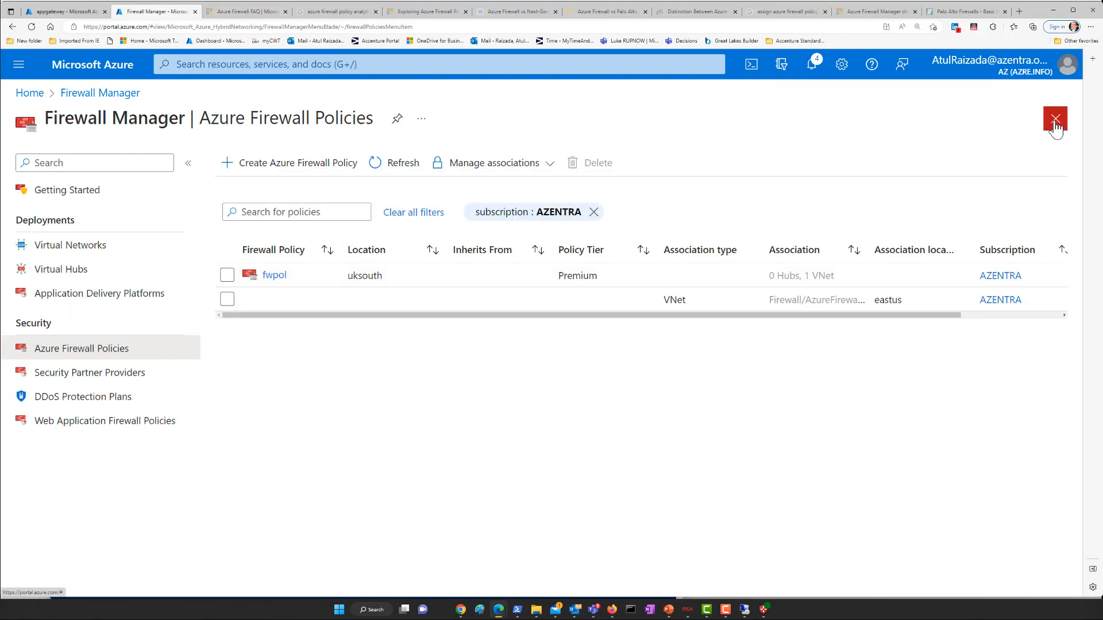
click(272, 275)
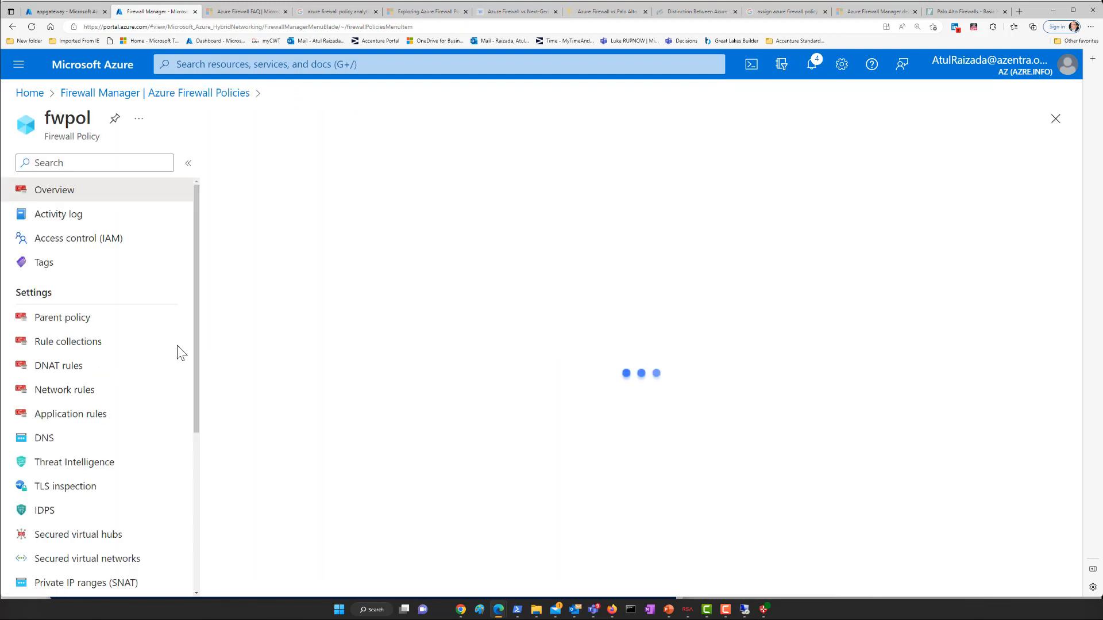
click(64, 462)
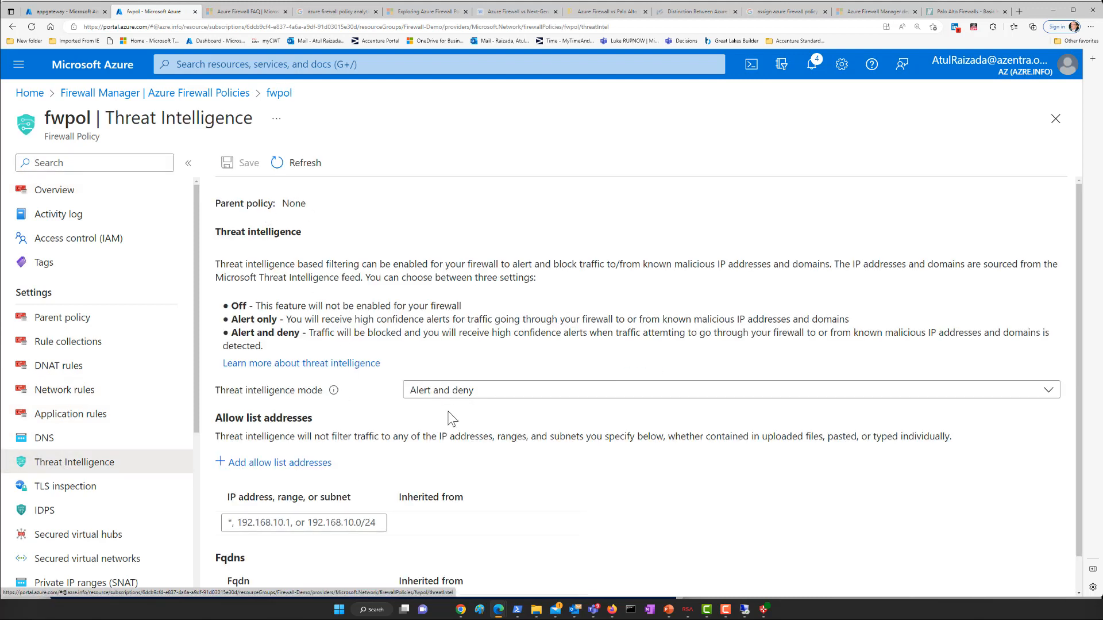
Review the threat intelligence mode options and the allow lists for IP addresses and FQDNs in the fwpol policy
click(499, 395)
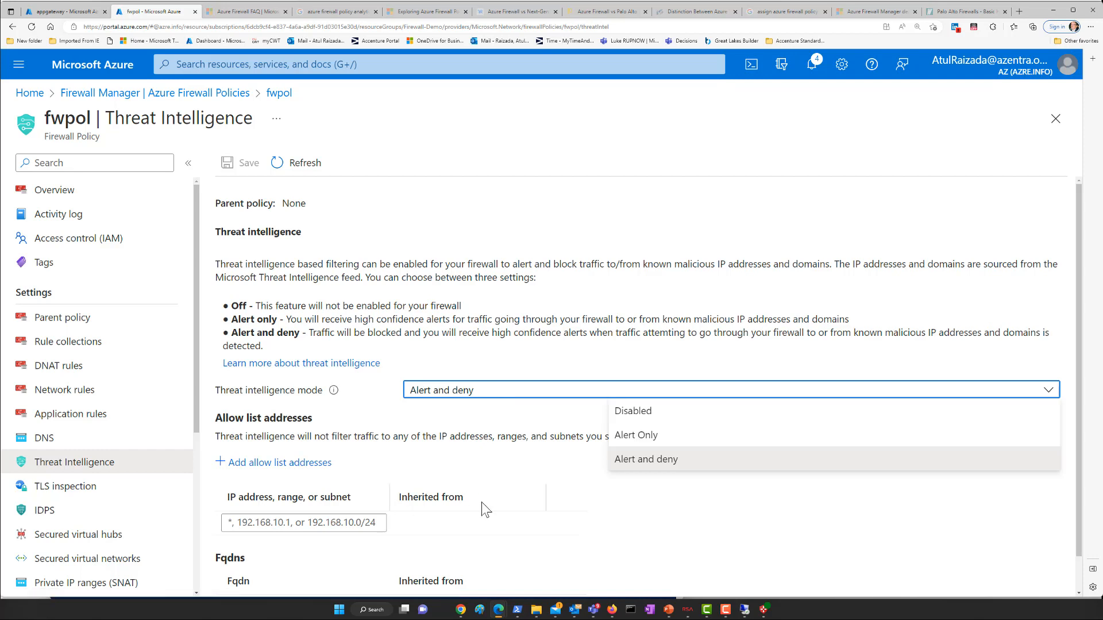
click(650, 507)
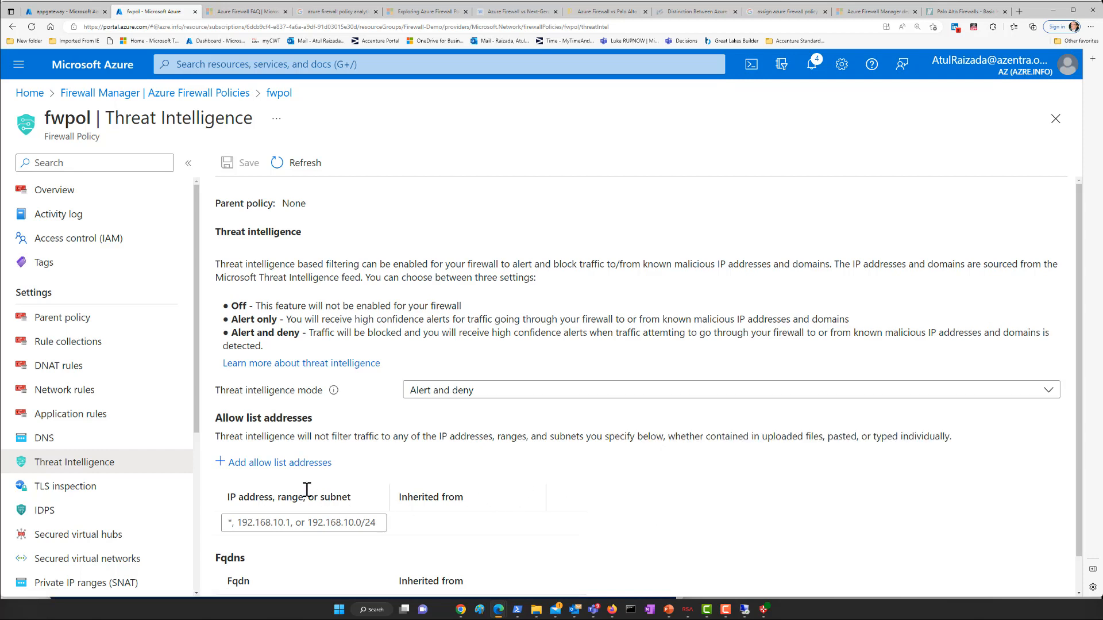
scroll(307, 489, down, 1)
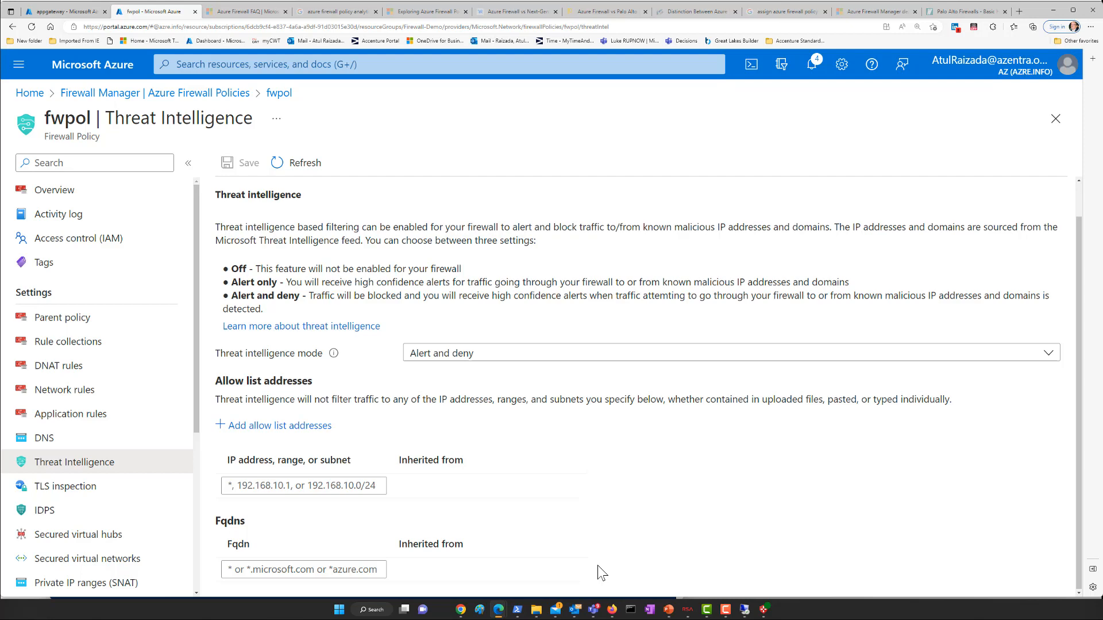
In the policy's IDPS signature rules, select all listed signatures and apply the signature mode Alert and Deny
drag(197, 418, 173, 461)
click(46, 440)
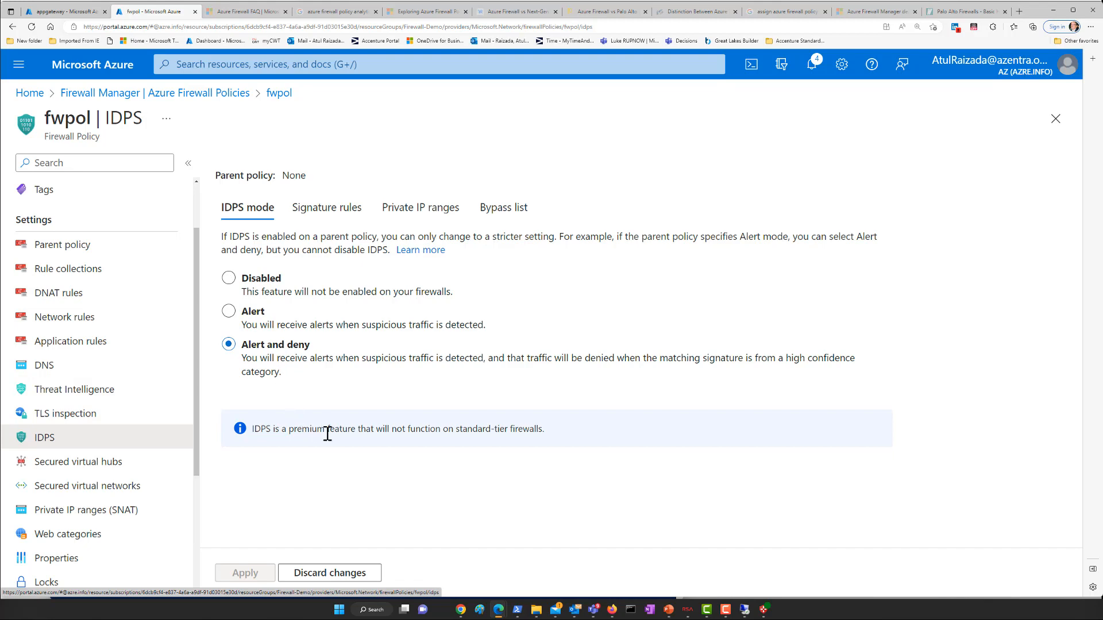
click(333, 218)
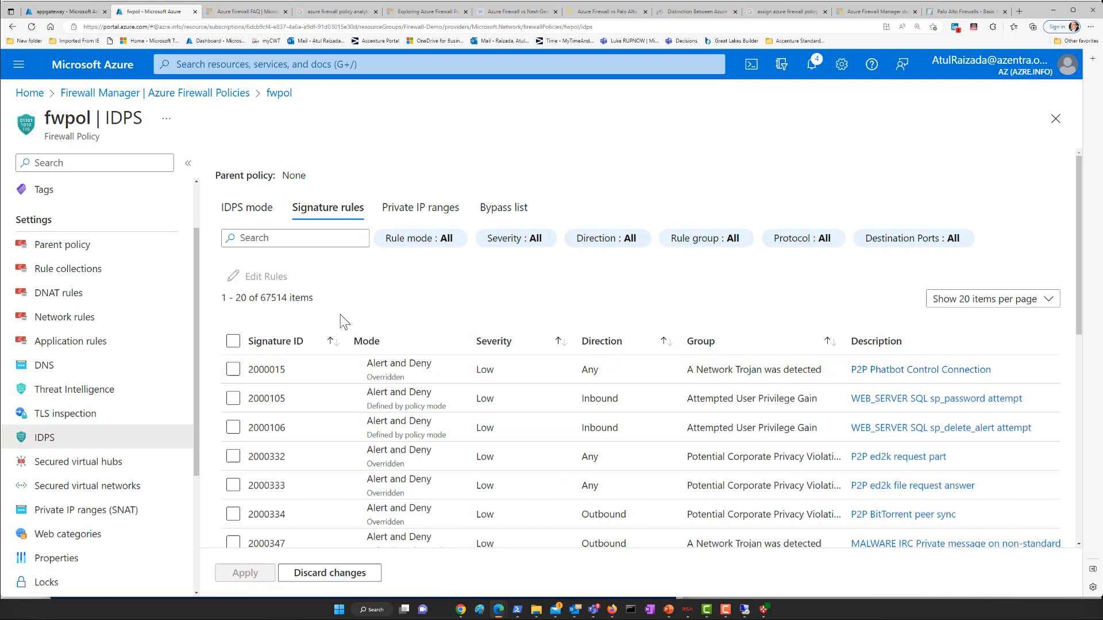
click(233, 342)
click(263, 276)
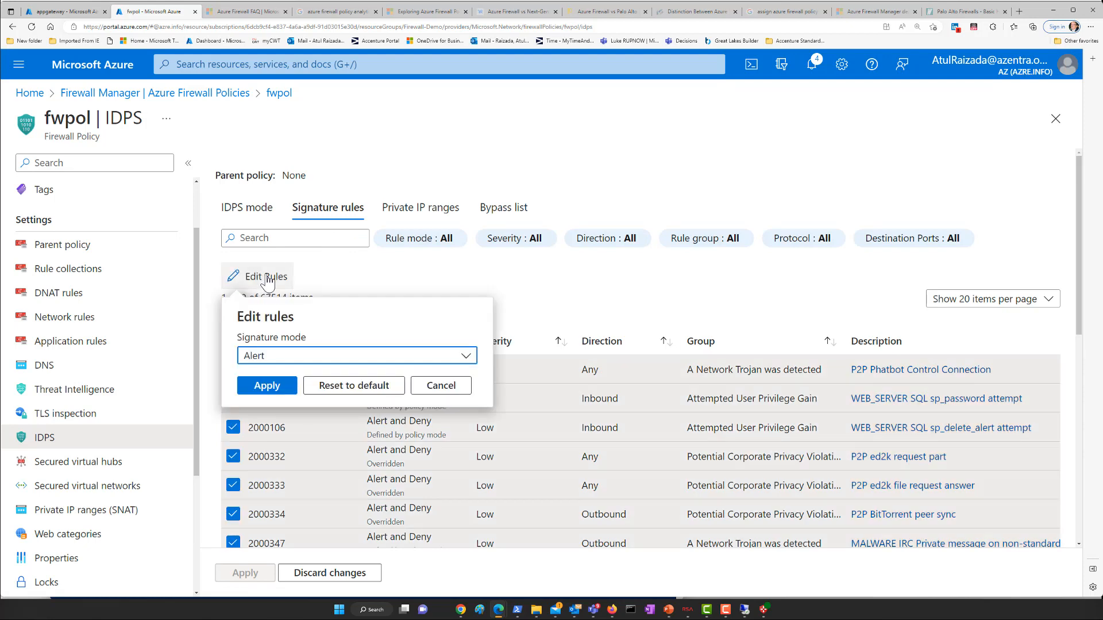
click(271, 361)
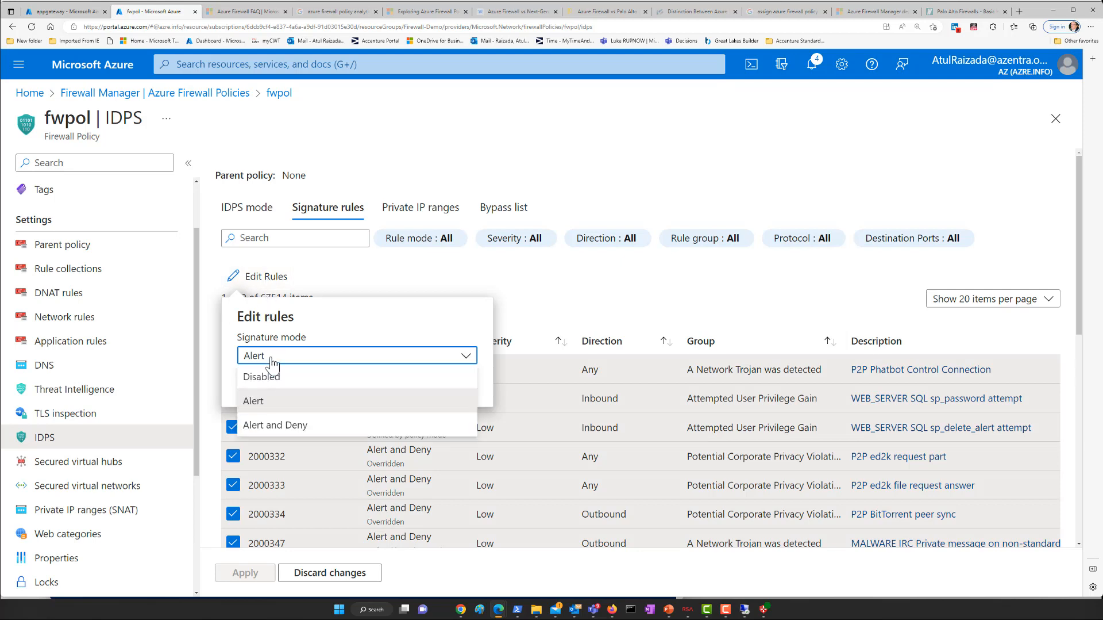
click(262, 427)
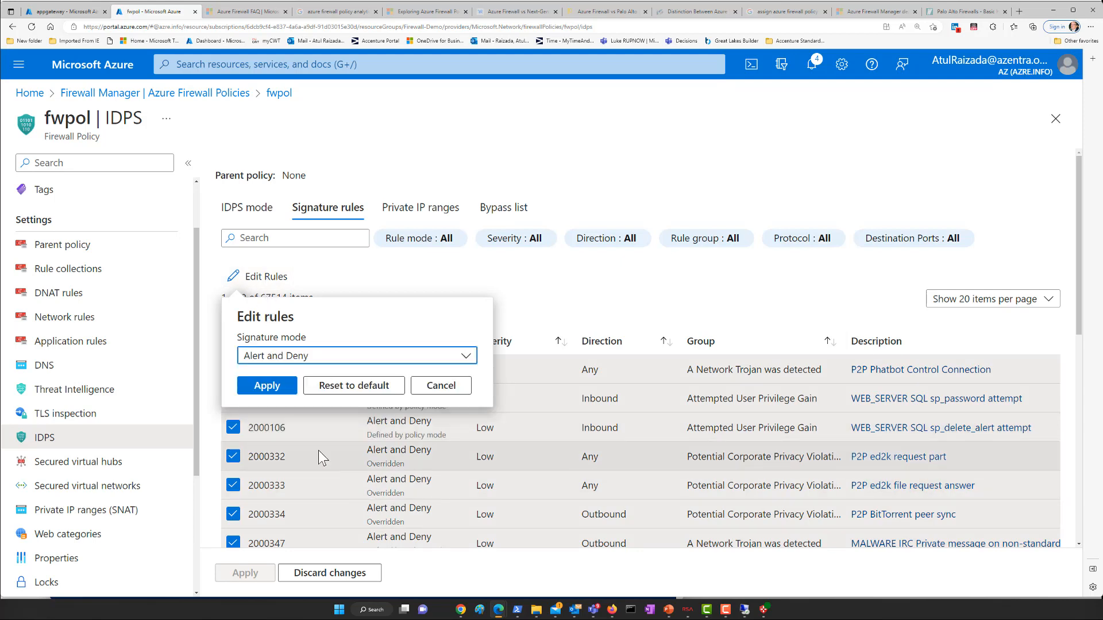
click(266, 385)
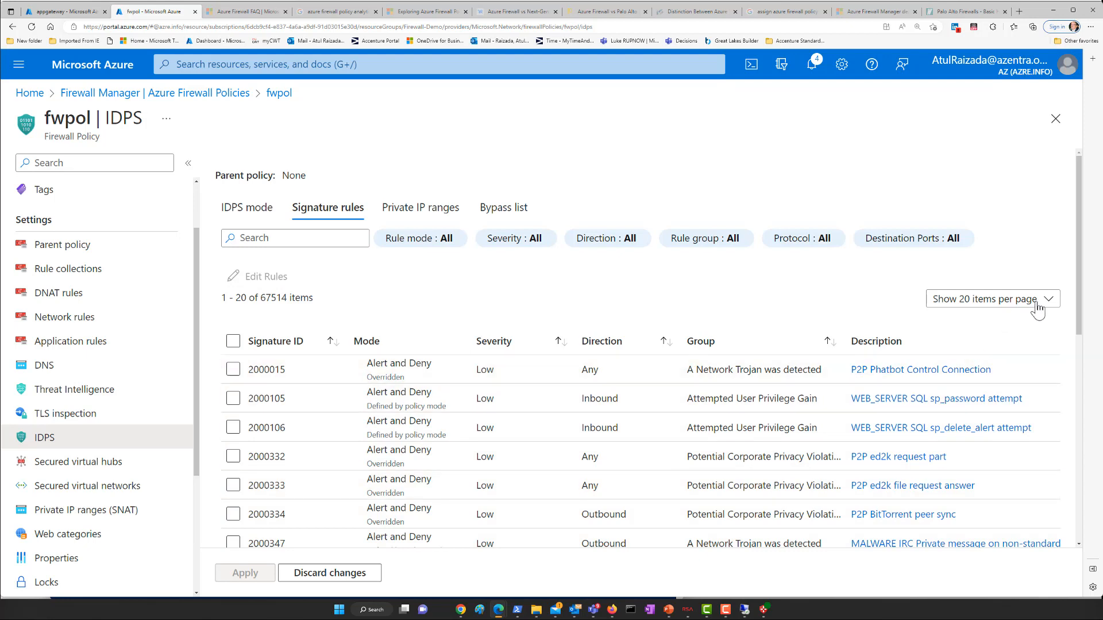
Look over the IDPS signature rules list and read how the private IP ranges are defined by IANA RFC 1918
mouse_move(1081, 327)
mouse_down()
mouse_move(1074, 462)
mouse_move(1047, 250)
mouse_up()
drag(278, 299, 290, 299)
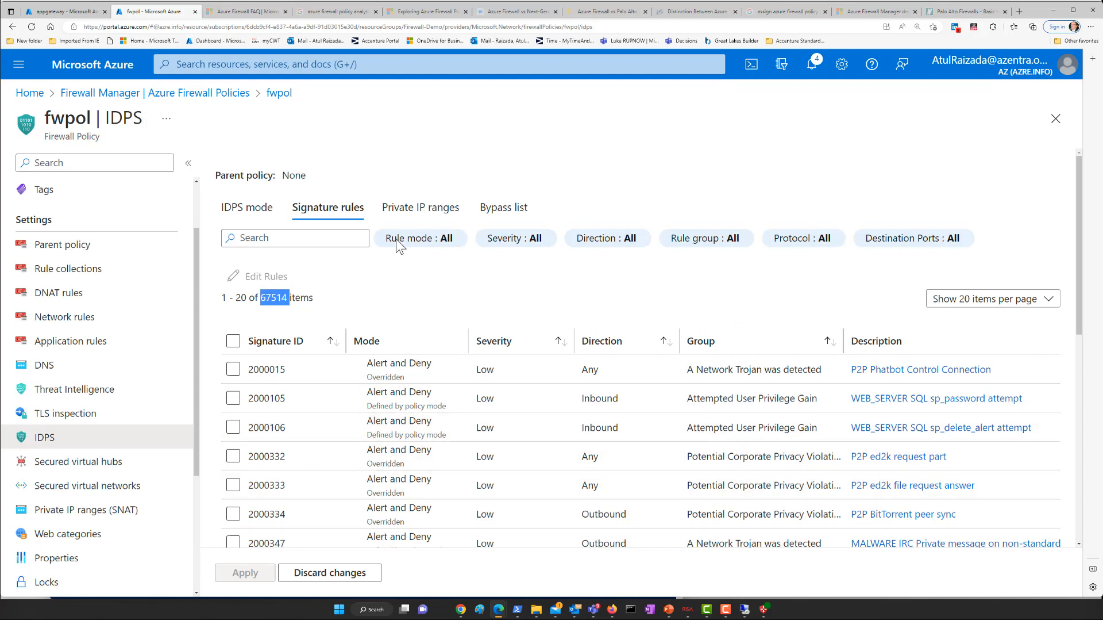
click(415, 216)
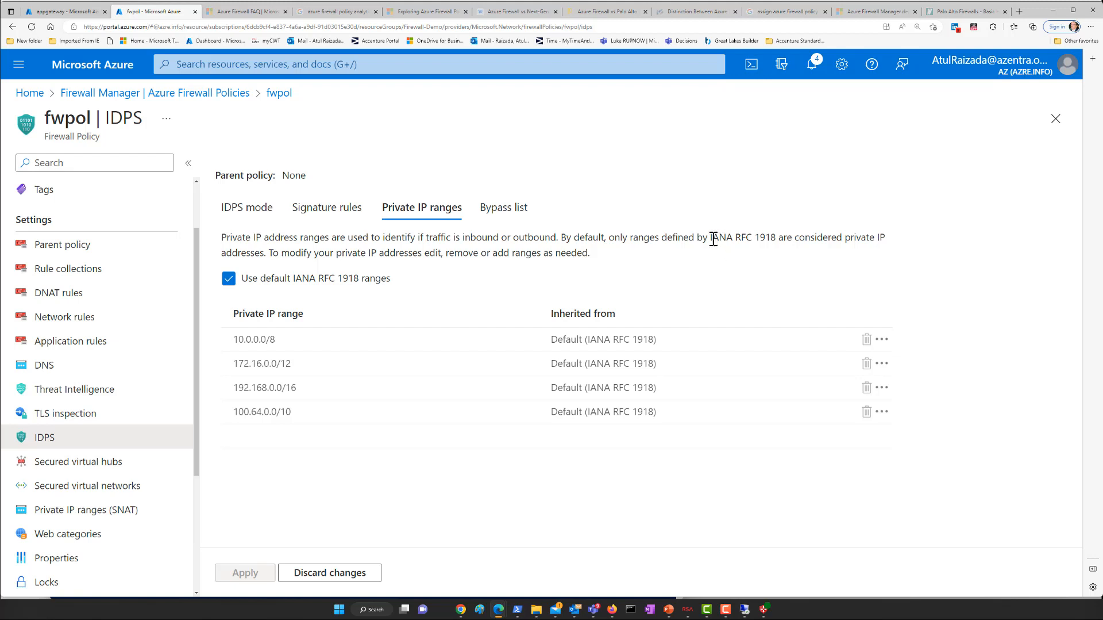
drag(711, 238, 860, 246)
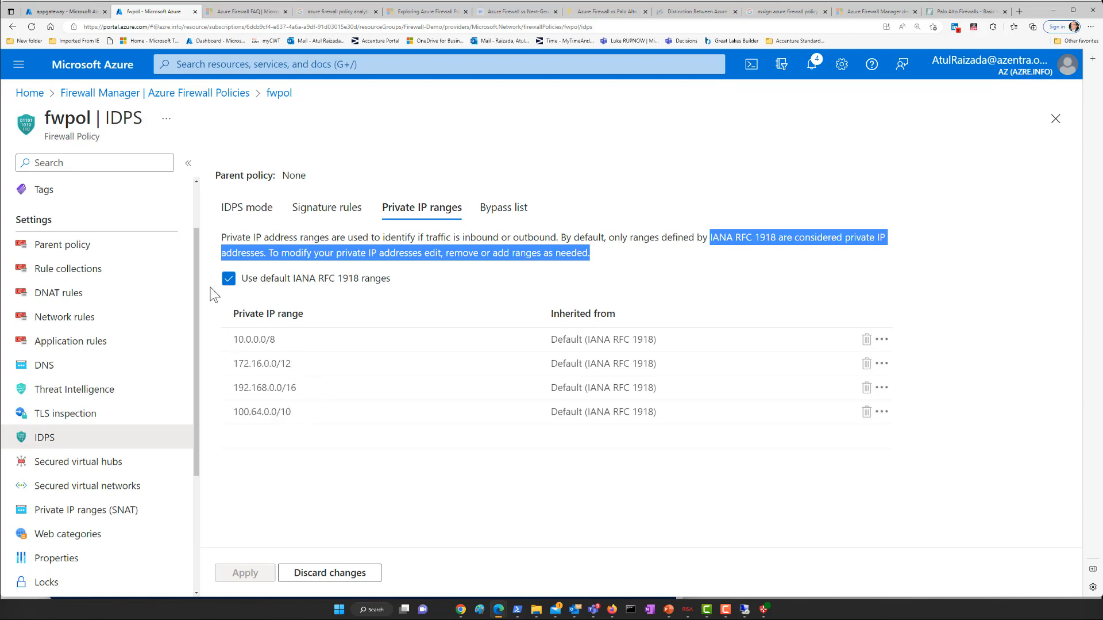
Try turning off the default IANA RFC 1918 ranges, check the bypass list and leave IDPS without applying
click(229, 278)
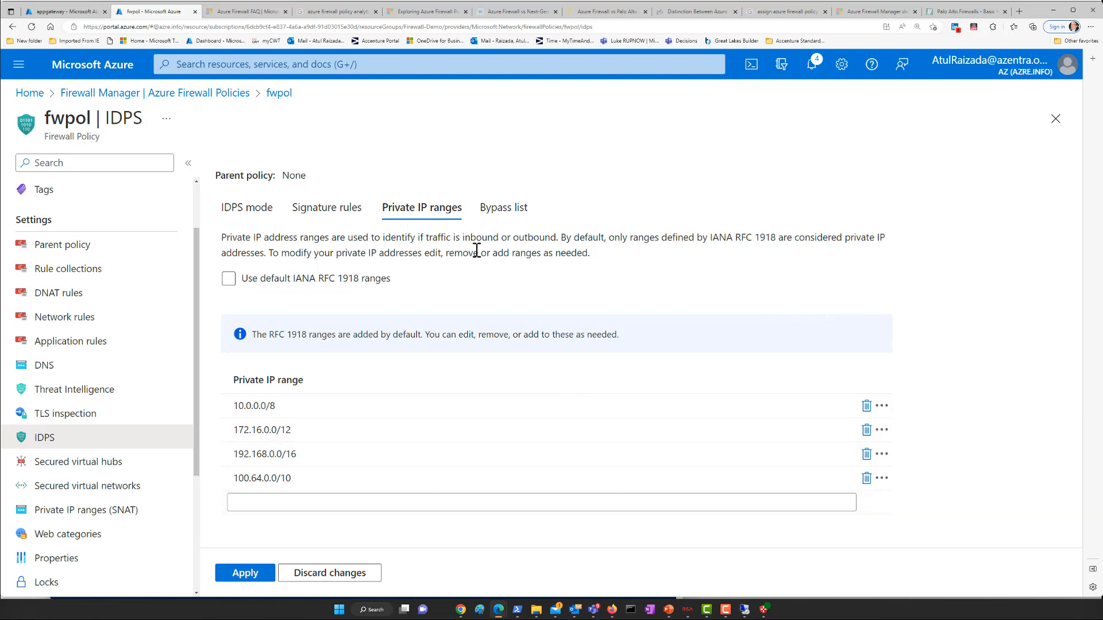
click(495, 210)
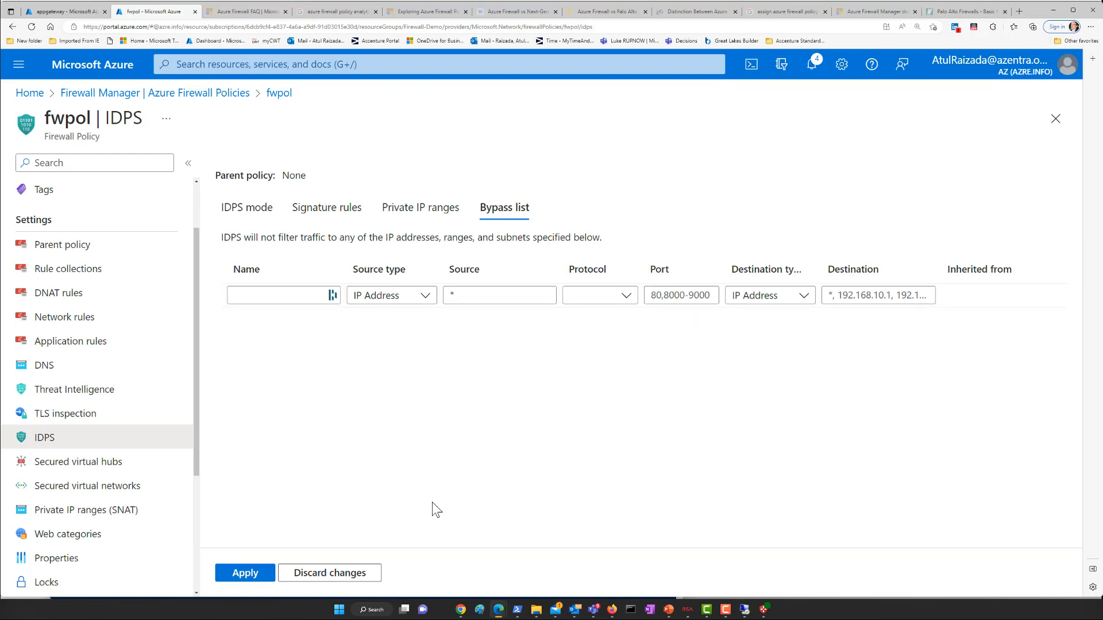
click(1056, 120)
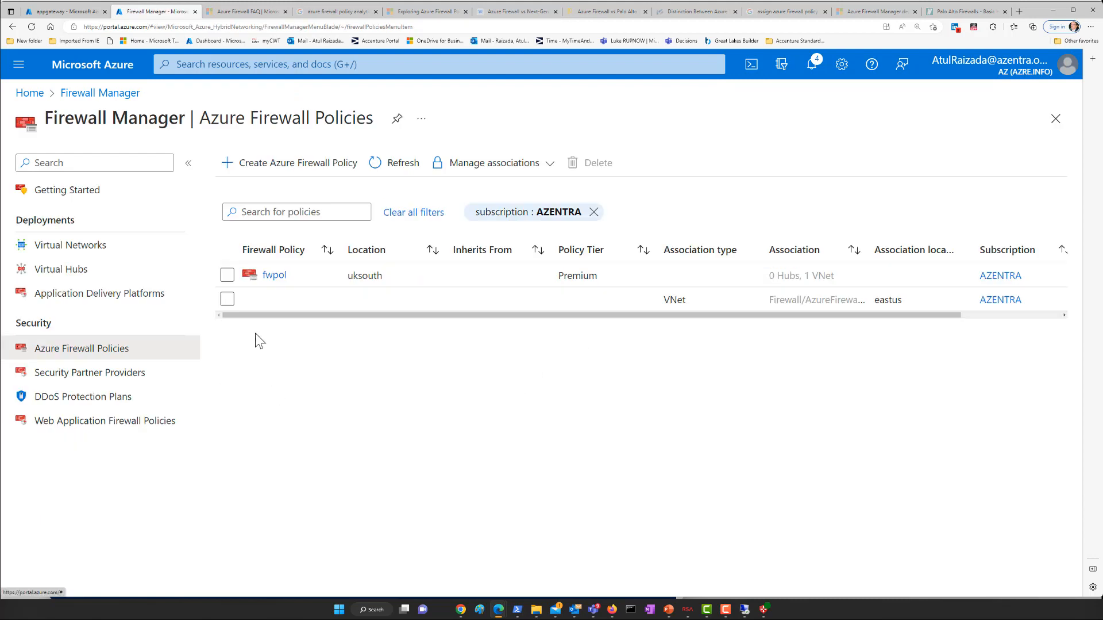
Reopen the fwpol policy and review its private IP ranges (SNAT) and web categories pages
click(270, 276)
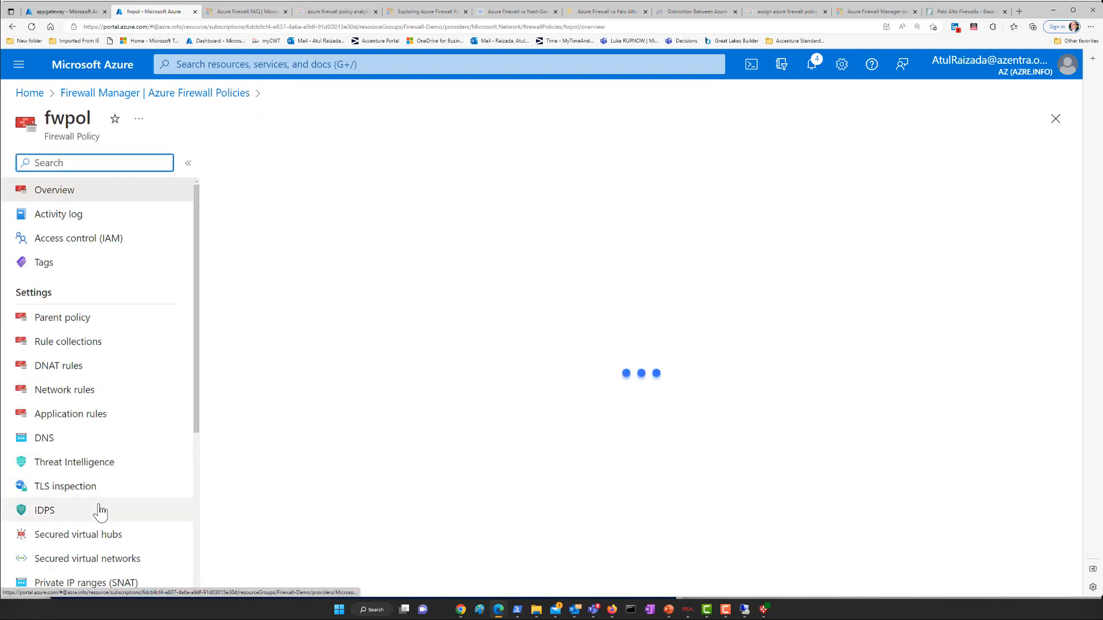
scroll(103, 515, down, 2)
click(98, 459)
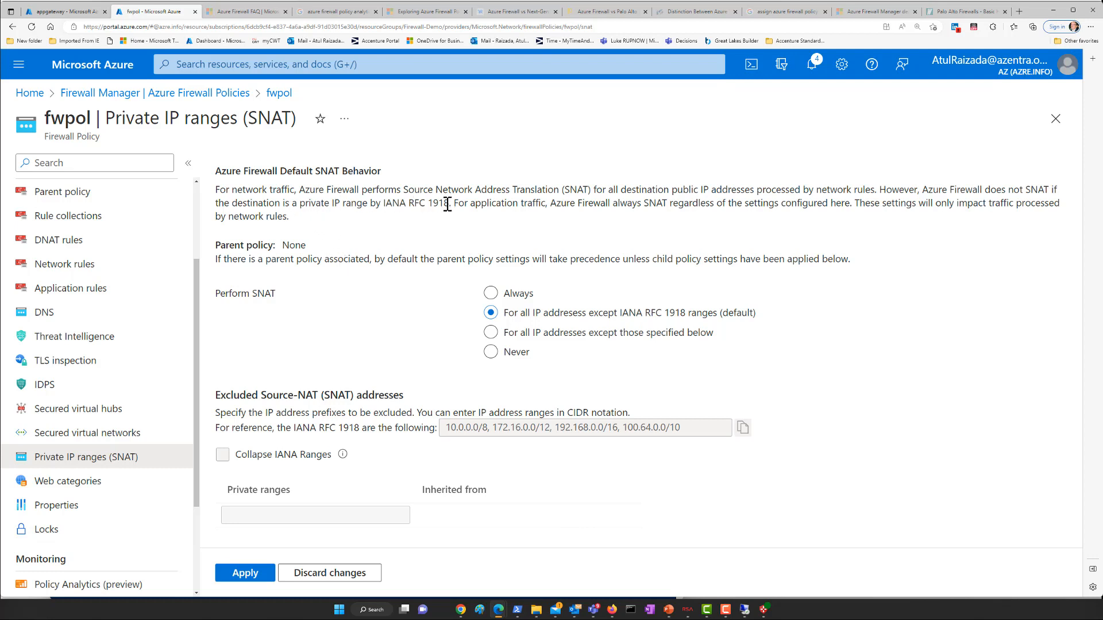
drag(451, 206, 303, 208)
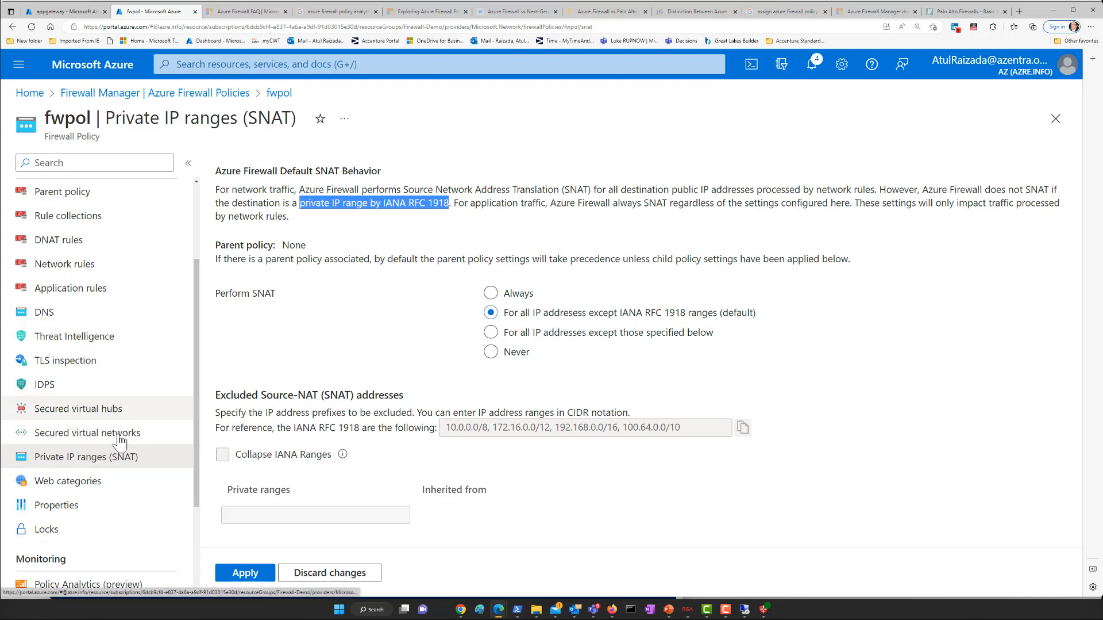
click(87, 491)
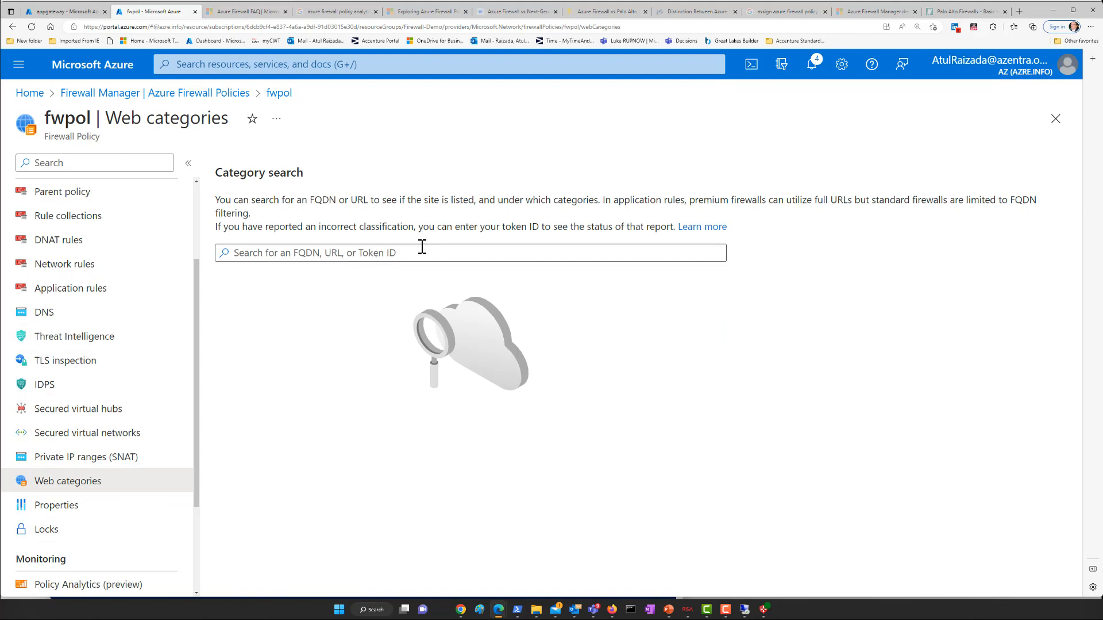
Start a new network rule in fwpol with destination type Service tags, and tick and untick the Internet tag
click(55, 295)
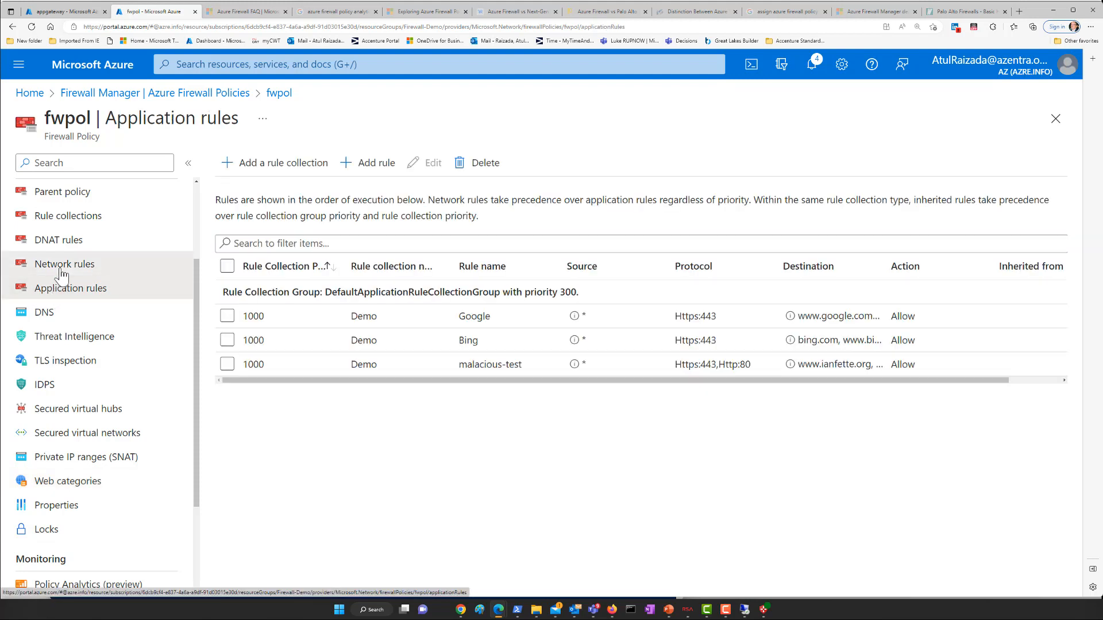
click(57, 264)
click(65, 294)
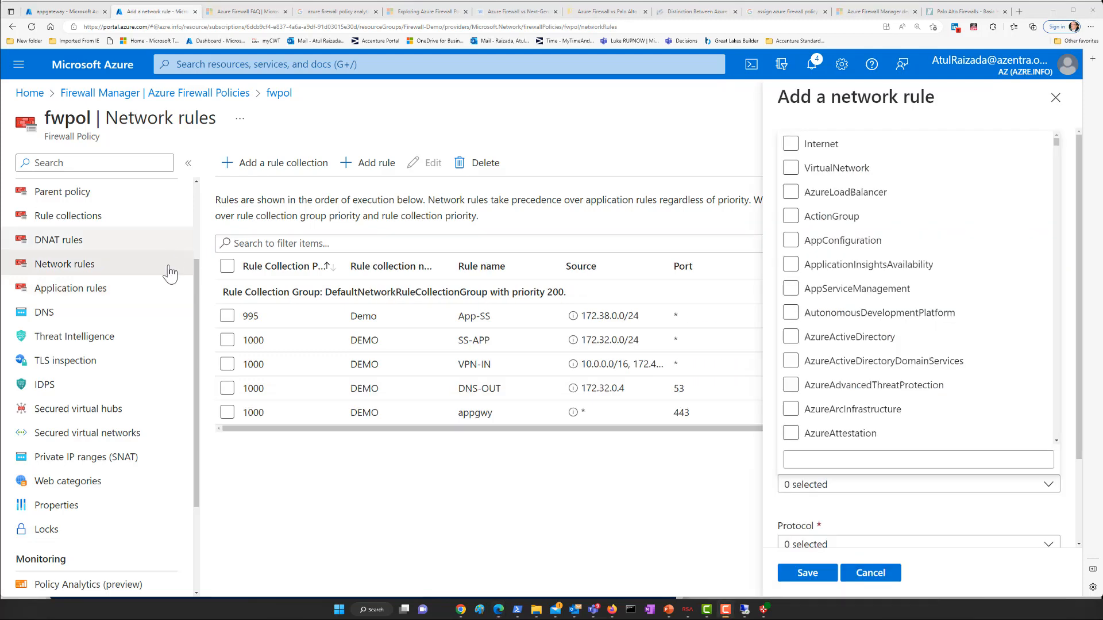
click(854, 146)
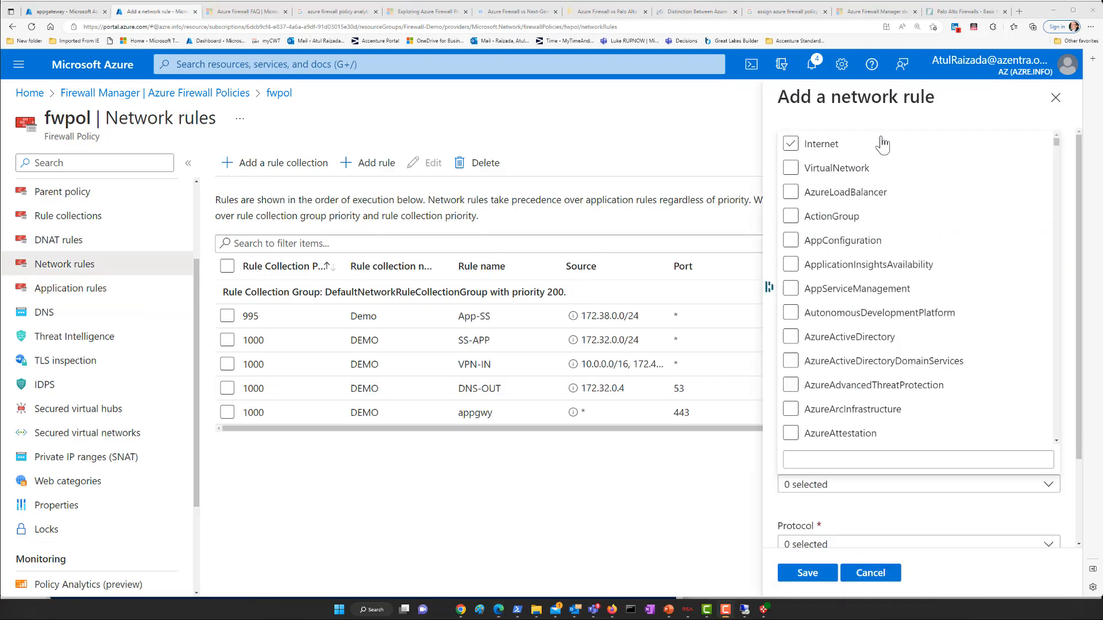
click(837, 145)
click(1042, 500)
Browse the new network rule's destination types and service tags, and discard the rule without saving
click(873, 442)
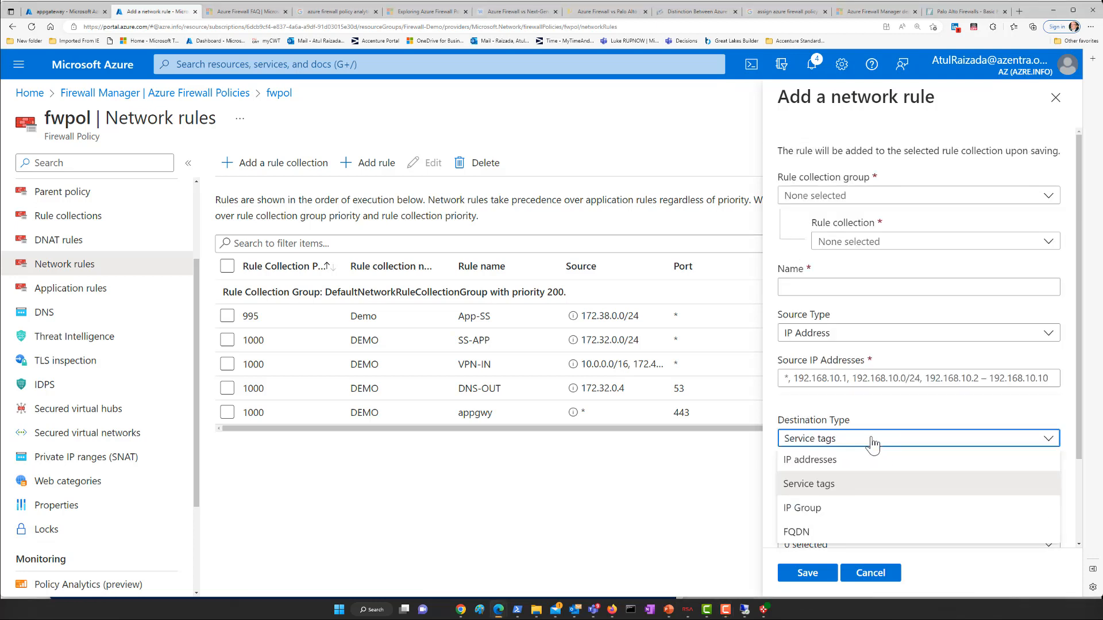
click(831, 489)
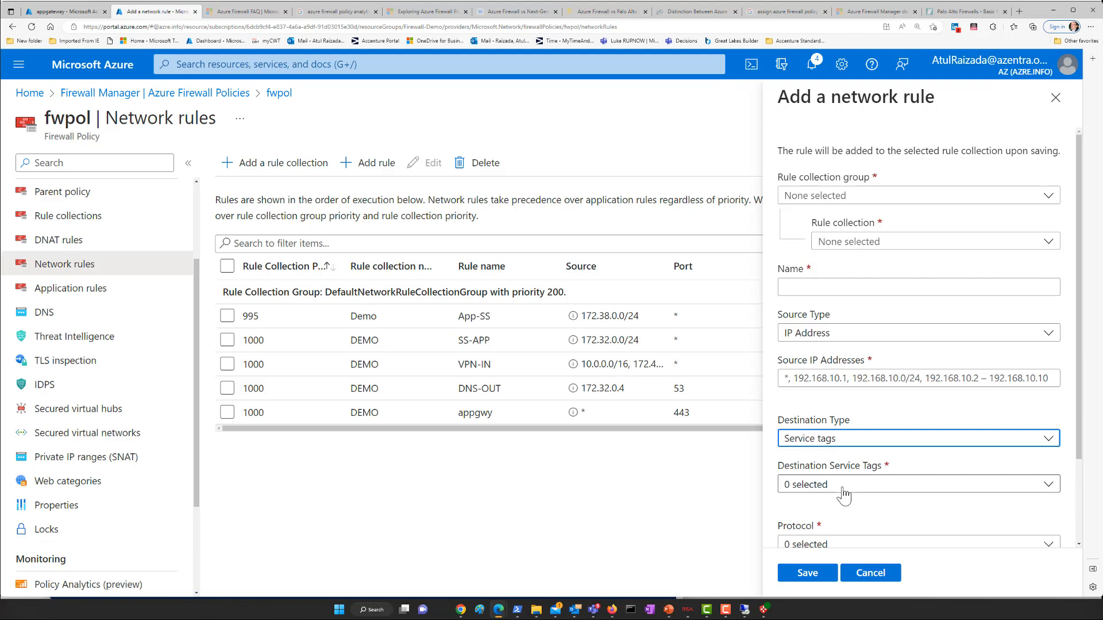
click(843, 489)
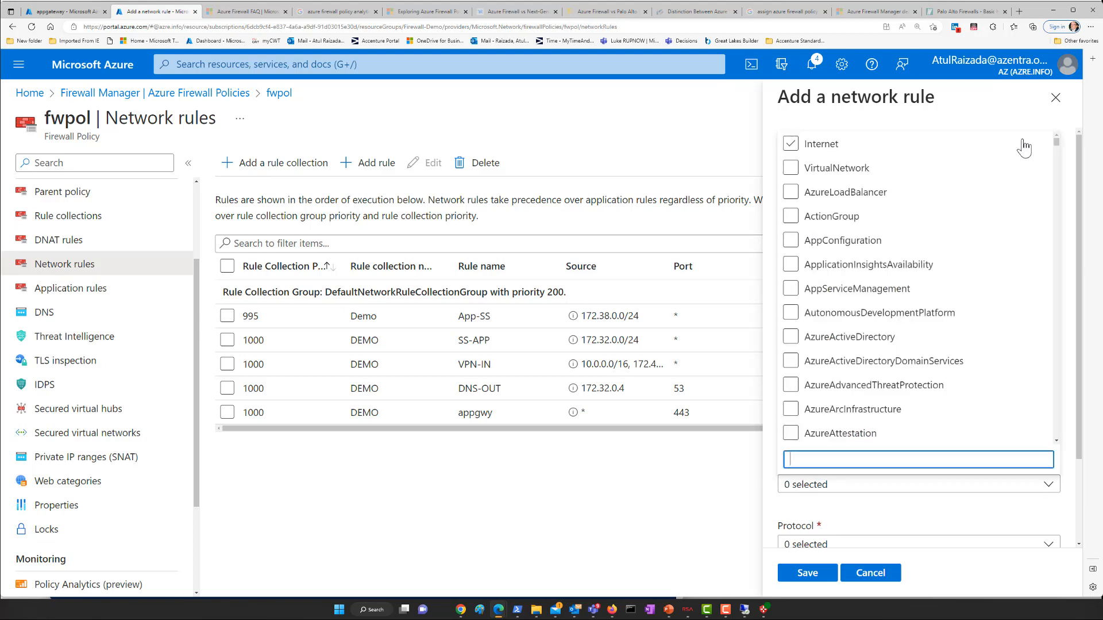
mouse_move(1056, 143)
mouse_down()
mouse_move(1053, 197)
mouse_move(1055, 144)
mouse_up()
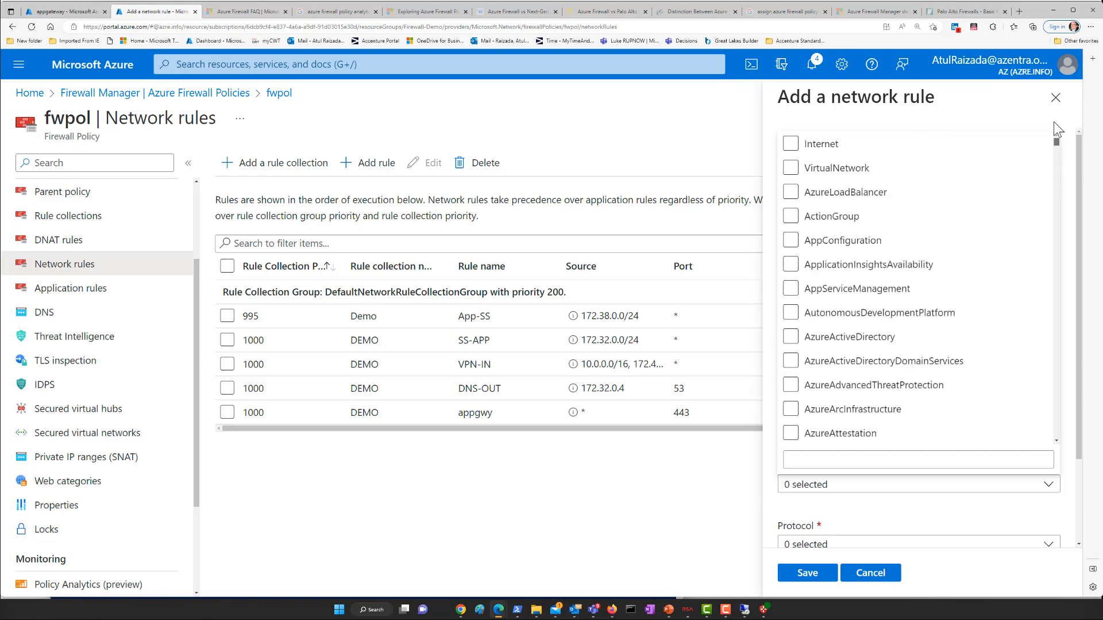
click(894, 571)
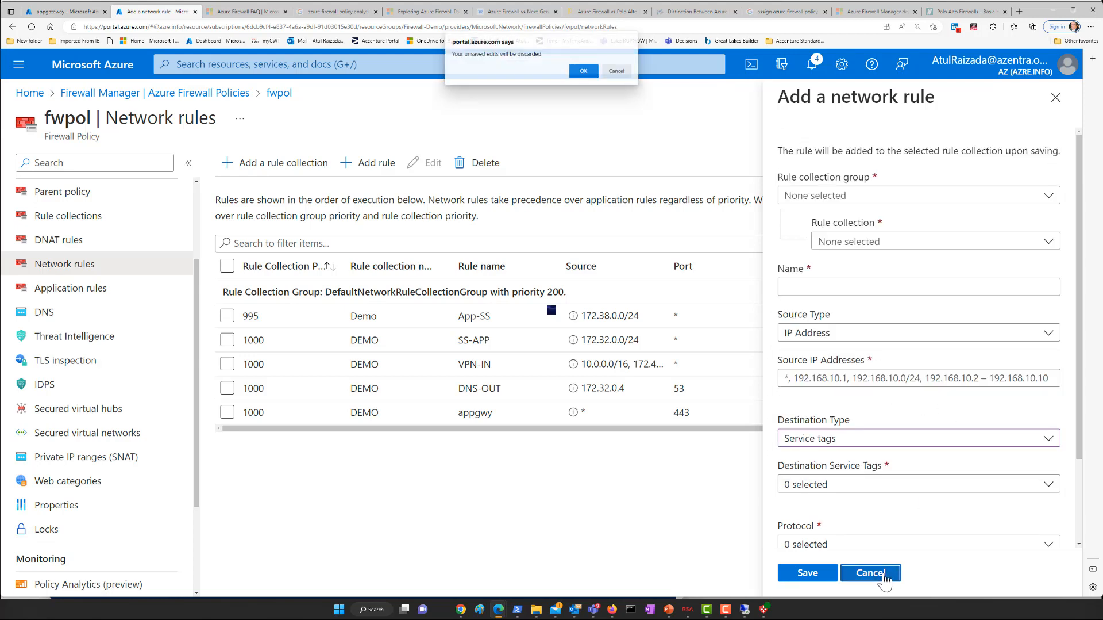
click(584, 73)
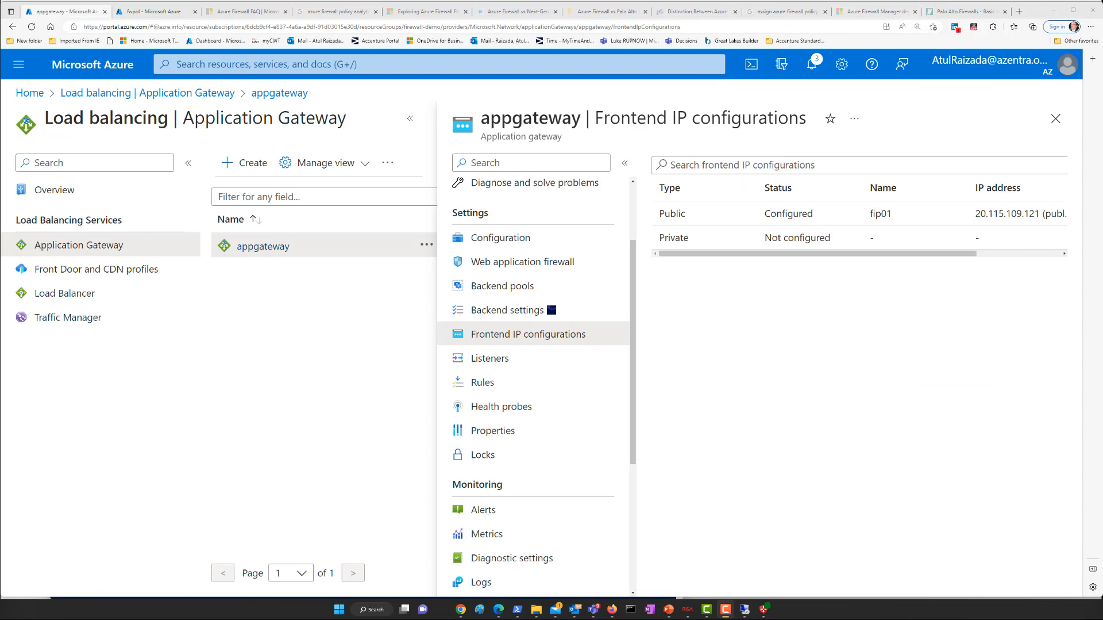
Find the AZFW01 firewall among the portal's recent resources and open its logs
click(533, 67)
click(533, 66)
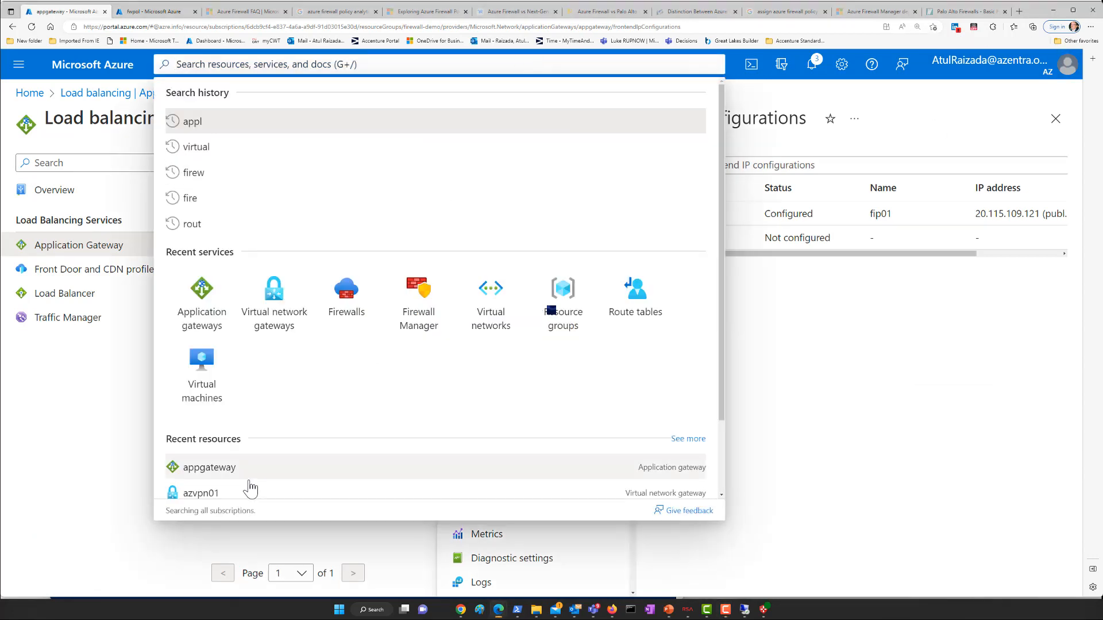
scroll(249, 487, down, 2)
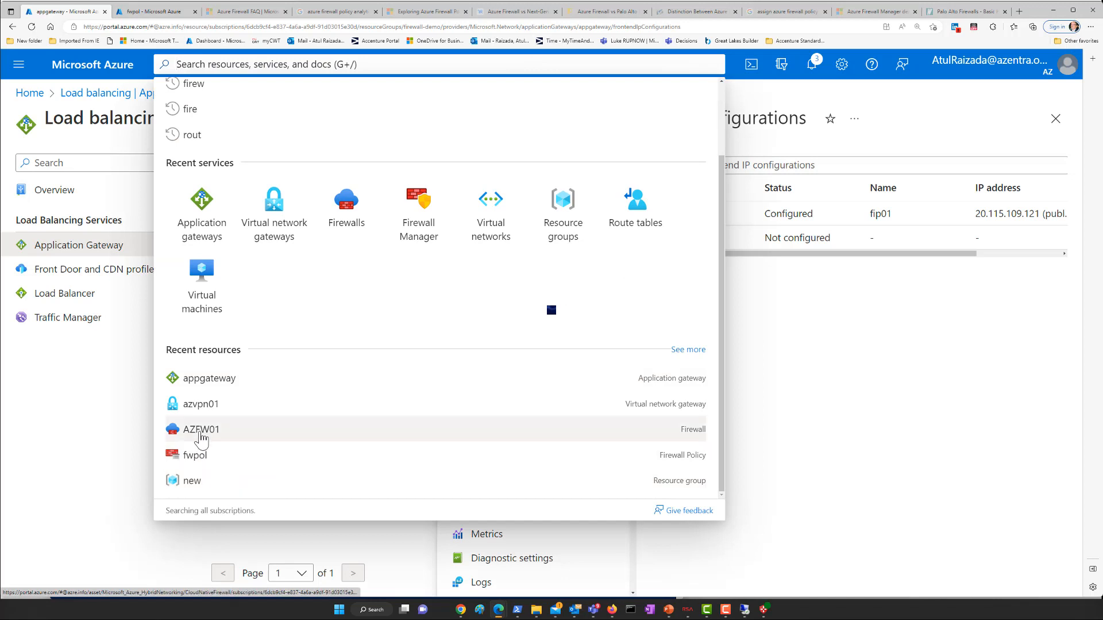
click(200, 436)
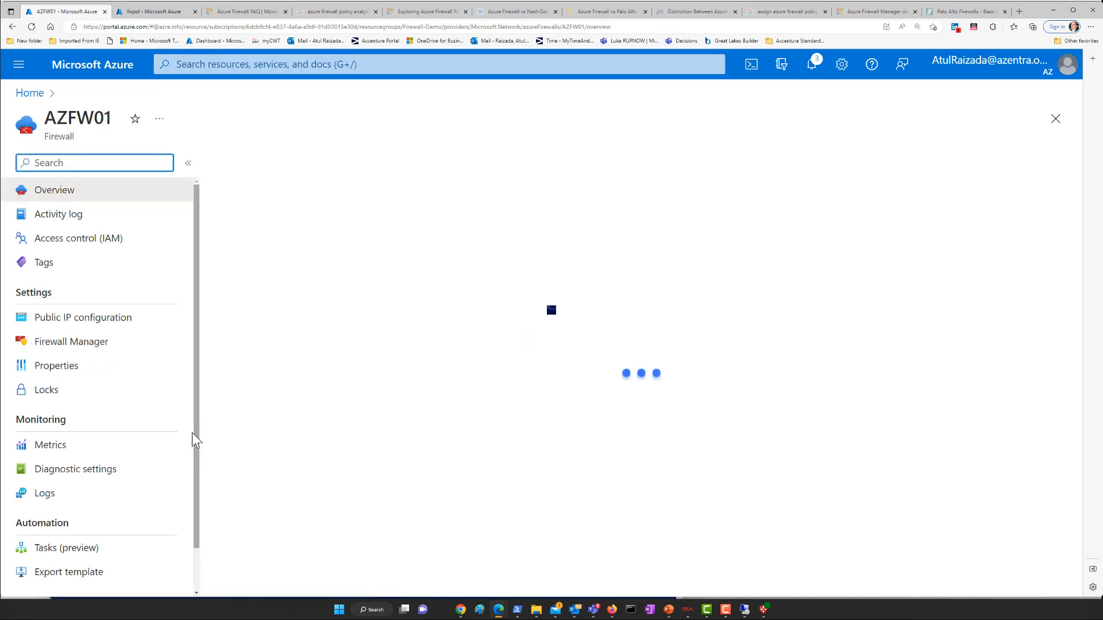
click(63, 495)
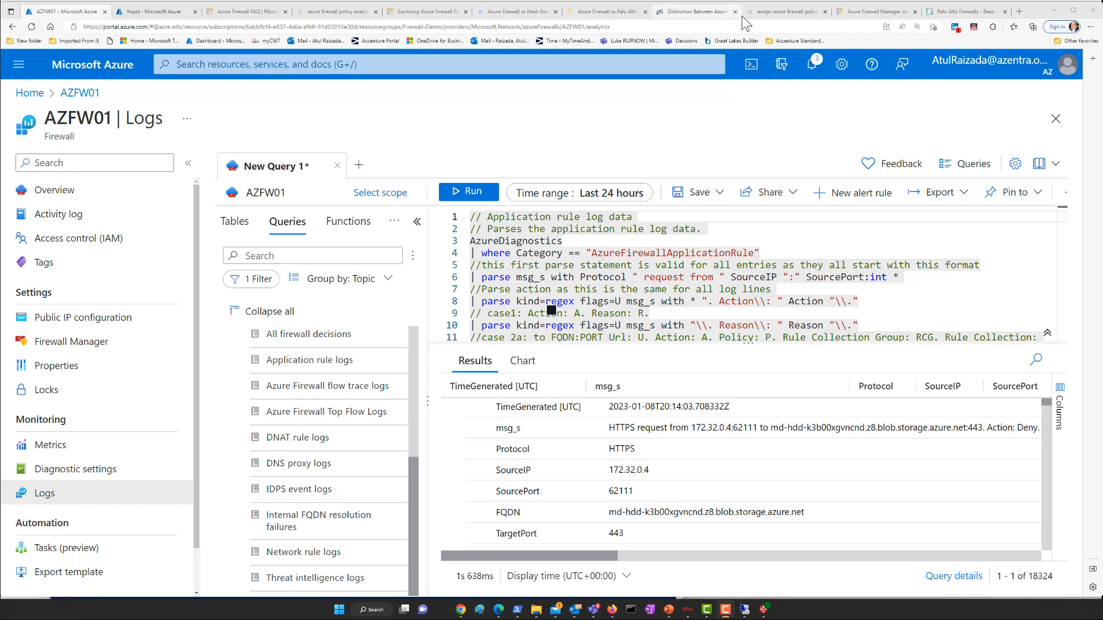
Search the web for "shutdown azure firewall" in place of the Azure Firewall Manager deployment article
click(876, 13)
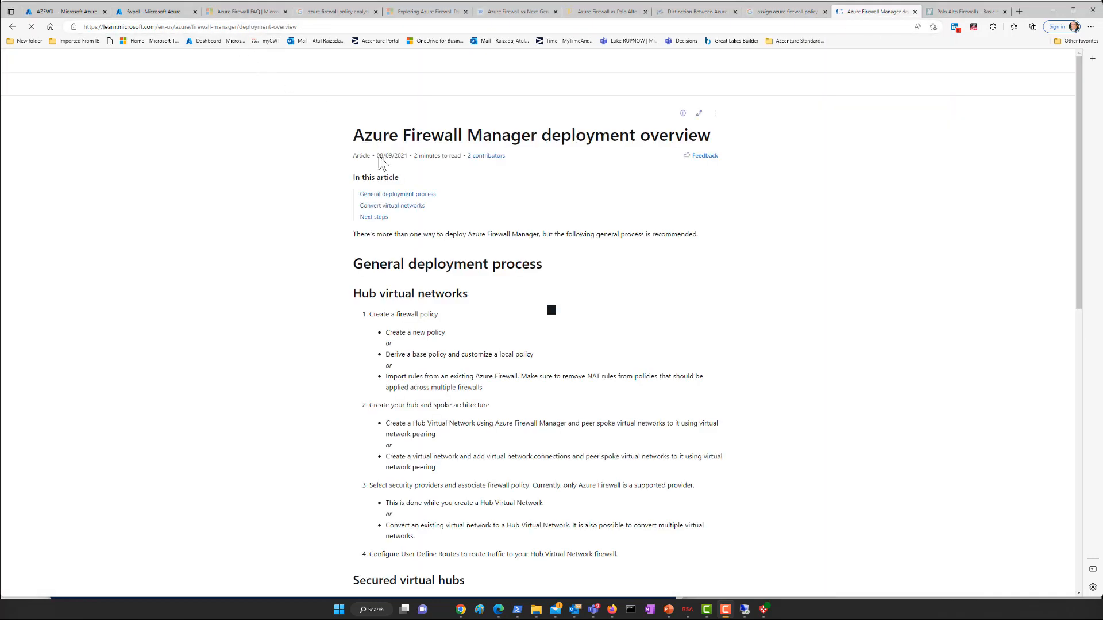
click(301, 27)
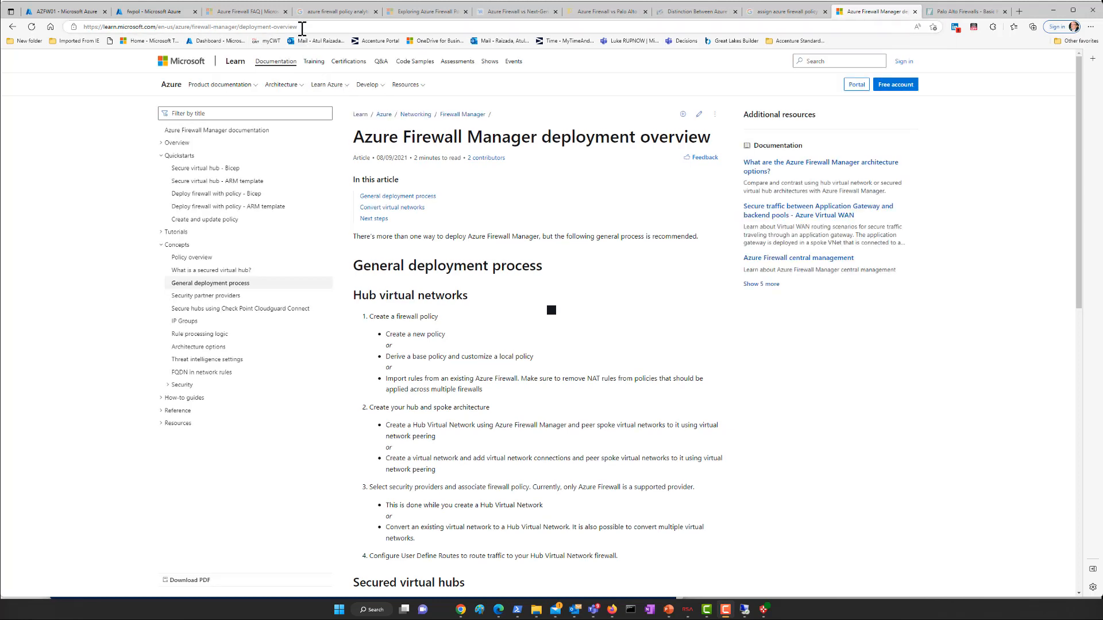
text(shutdow)
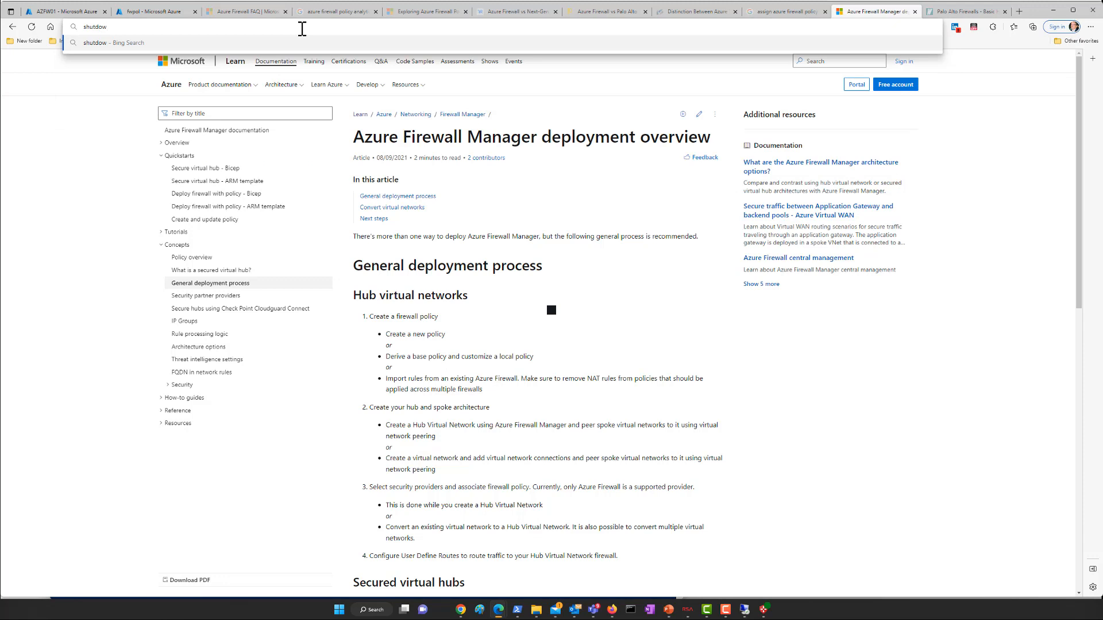
text(n azure)
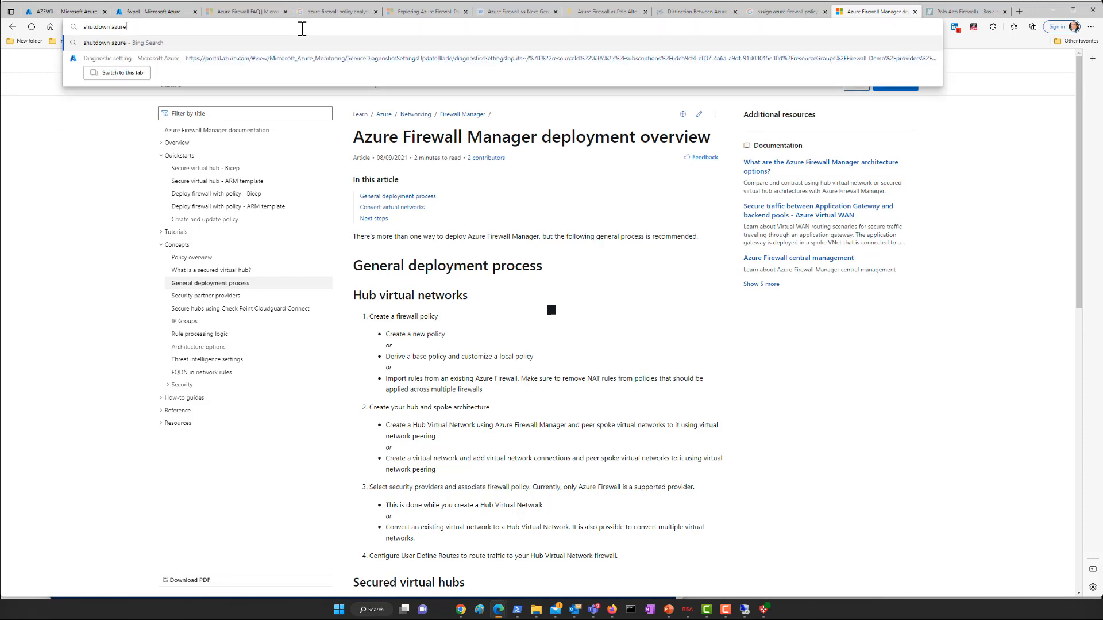
text( fir)
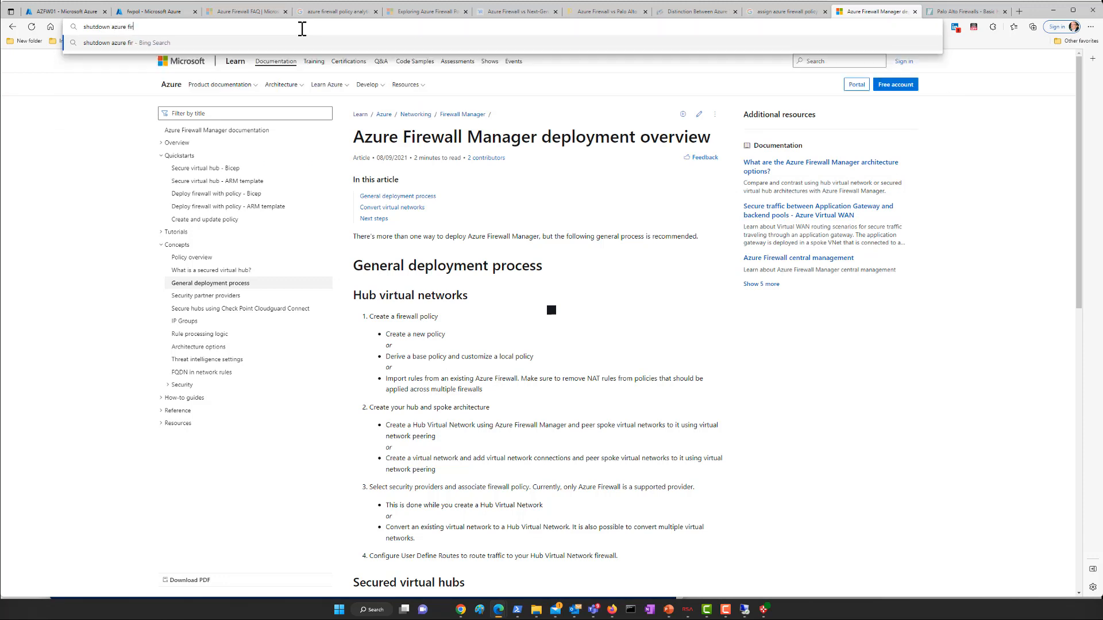
text(ewall)
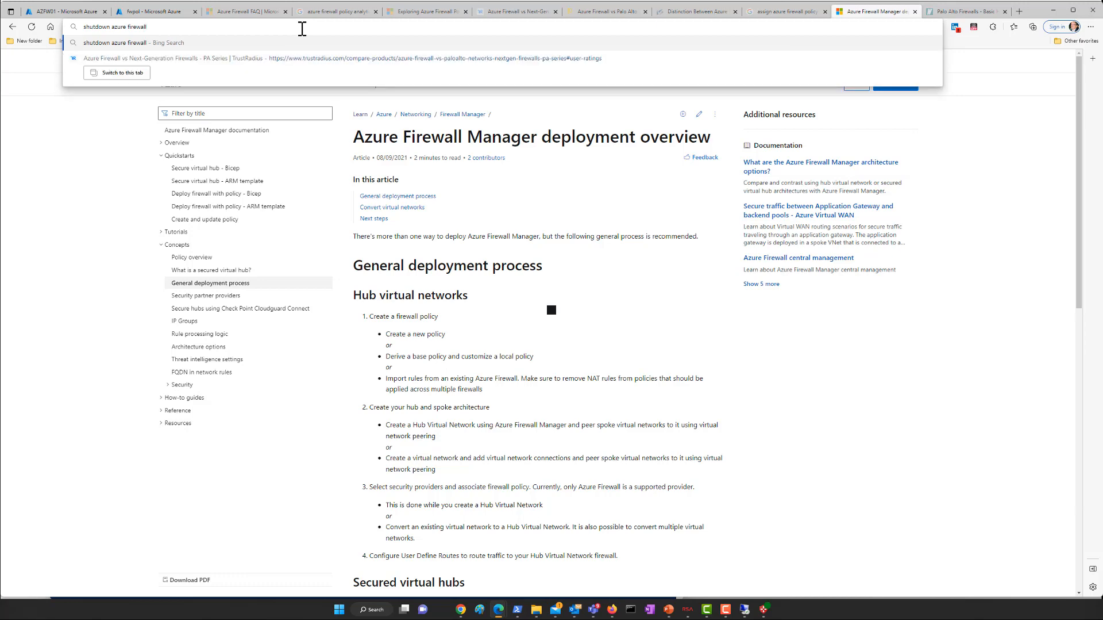
key(Return)
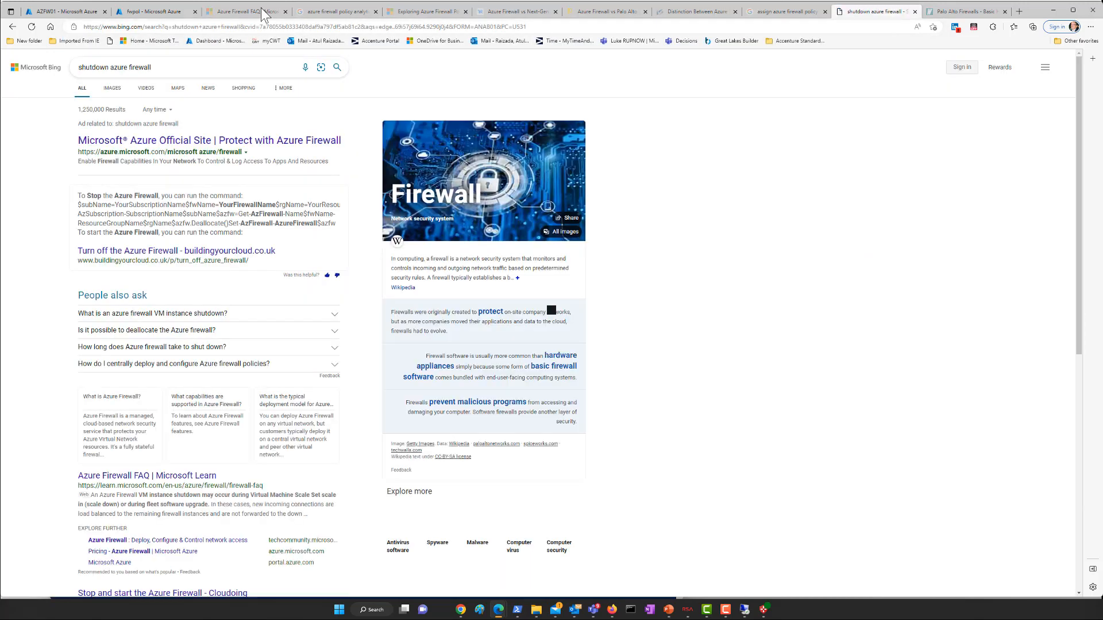
Open the Cloudoing article "Stop and start the Azure Firewall" from the search results and examine its section on deallocating the firewall
scroll(63, 494, down, 4)
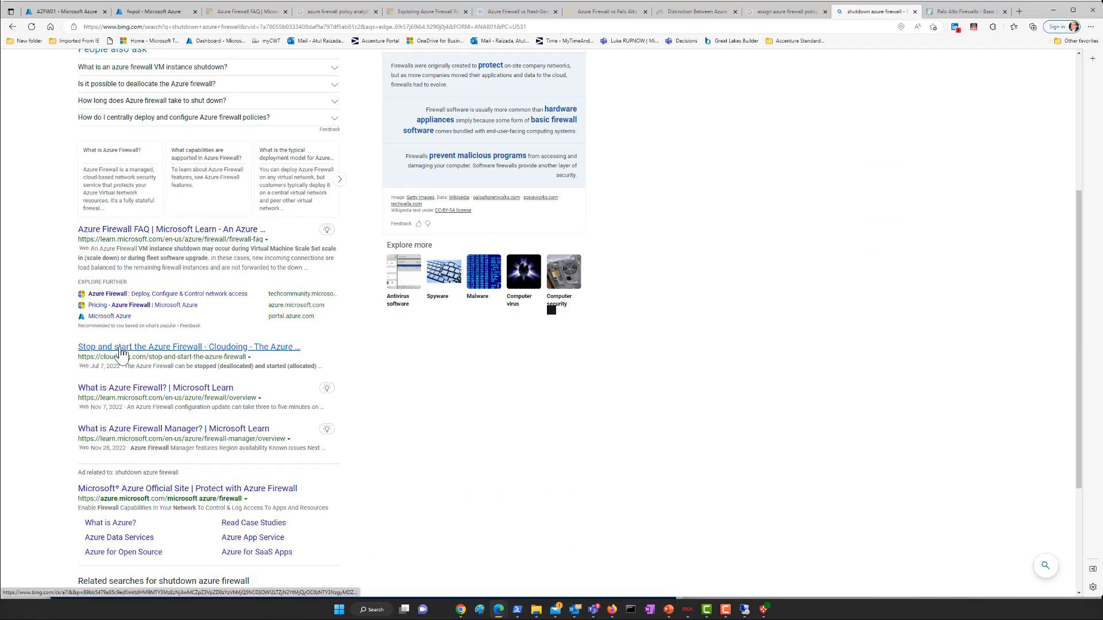
click(120, 348)
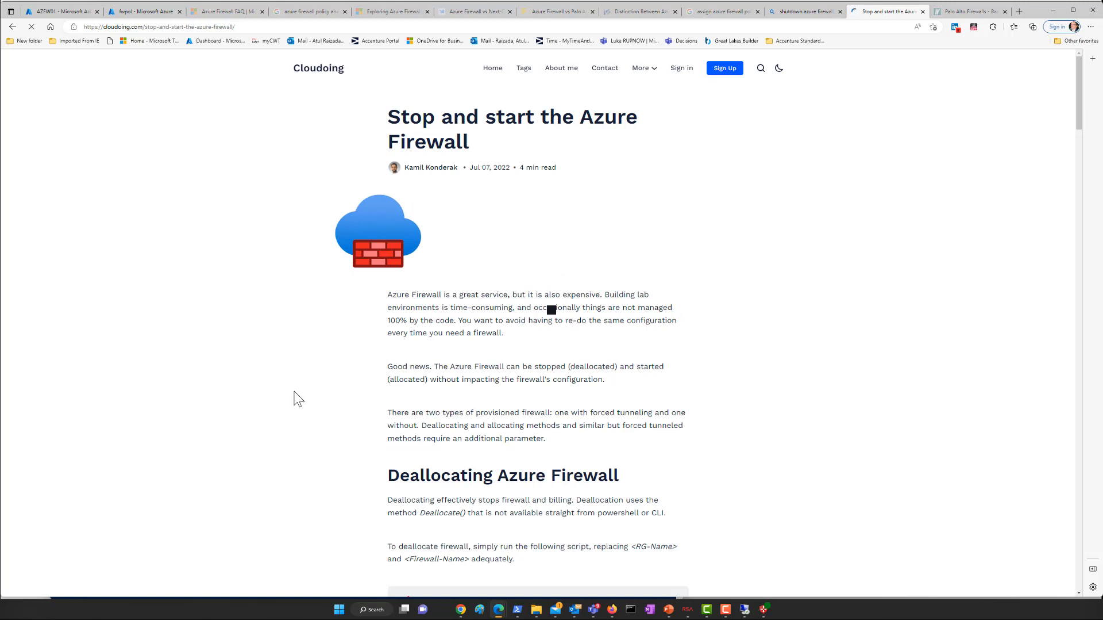
scroll(299, 372, down, 3)
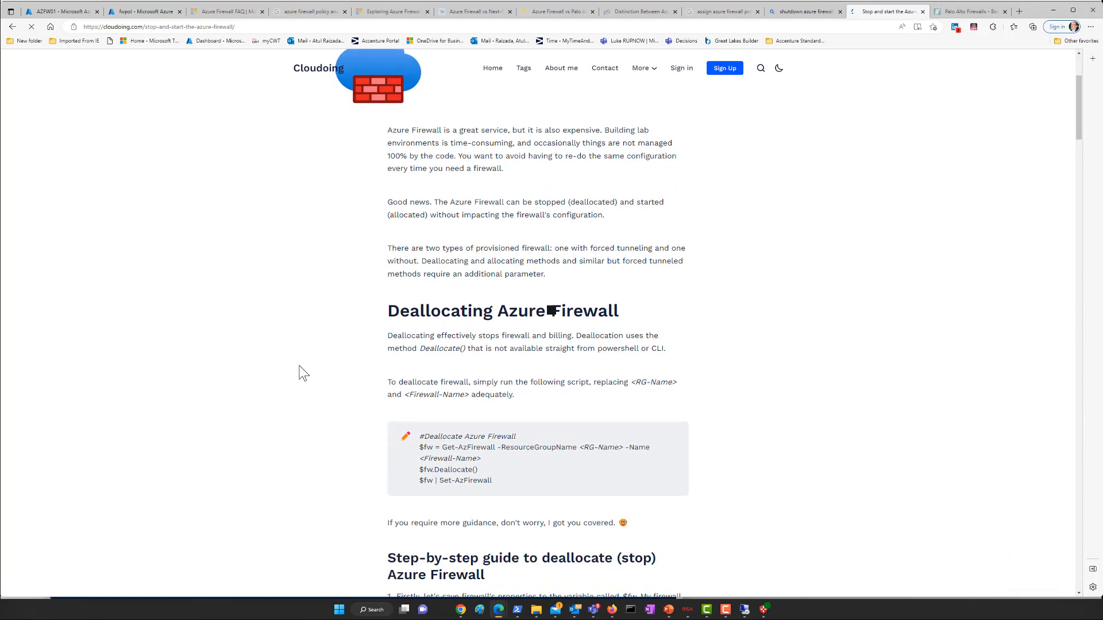